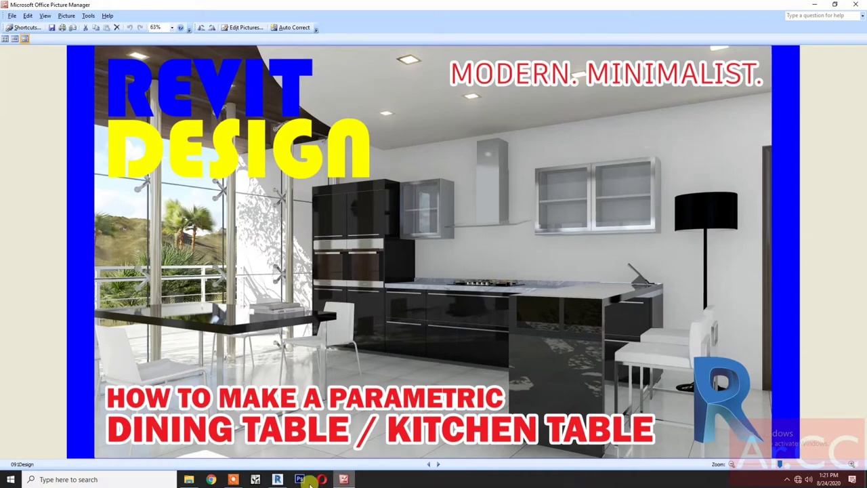
Bring the Revit 2020 Casework Design project with its 3D kitchen view in front of Picture Manager
left_click(277, 479)
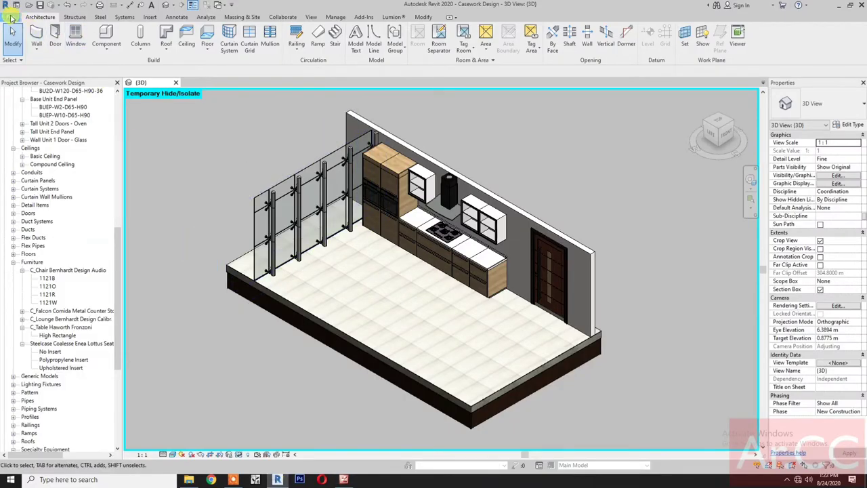
Create a new family from the Metric Furniture.rft template
left_click(11, 17)
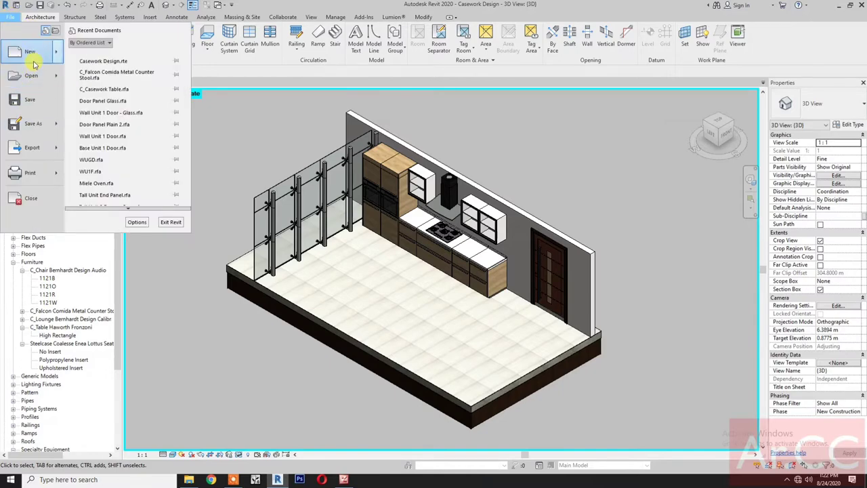
left_click(140, 107)
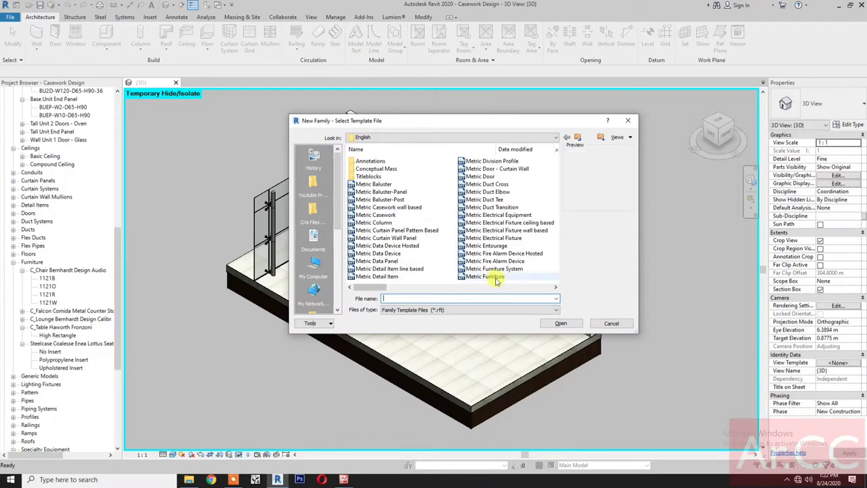
left_click(494, 276)
left_click(563, 324)
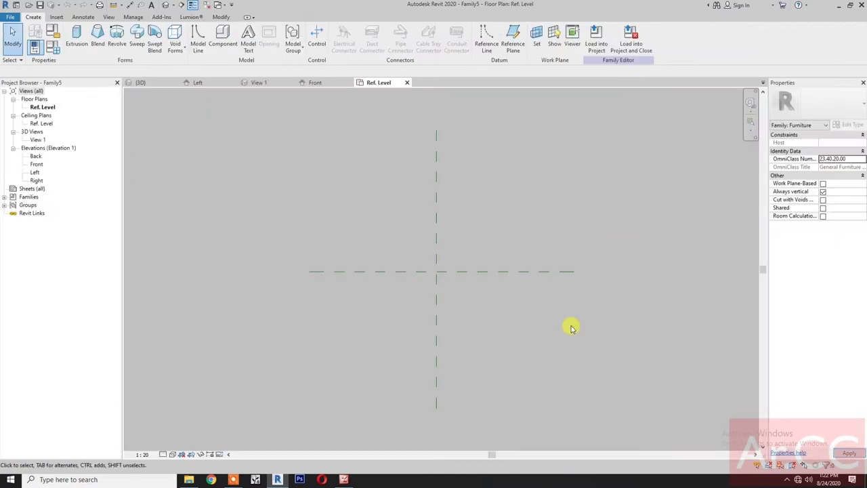
Set the plan scale to 1:10 and add a vertical reference plane mirrored about the centre
left_click(143, 454)
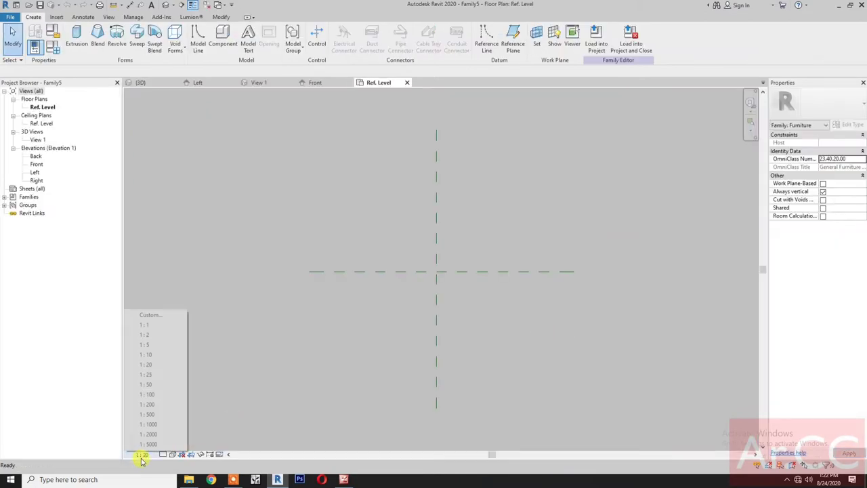
left_click(146, 354)
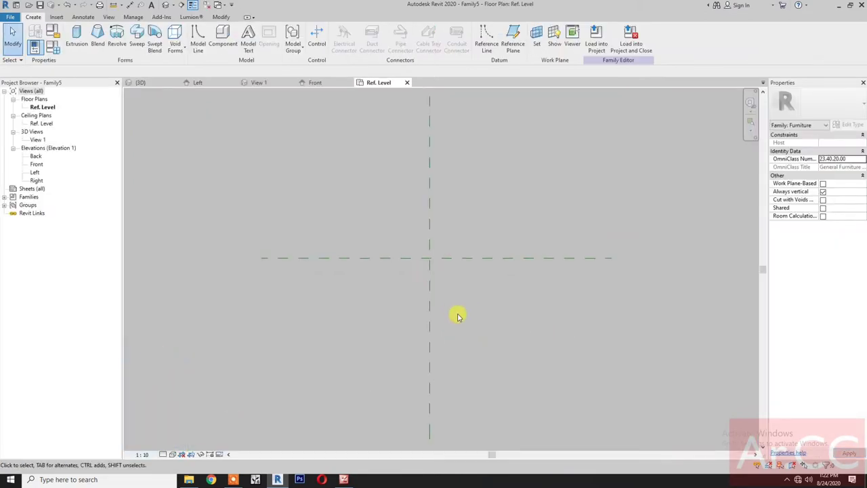
middle_click_drag(457, 316, 458, 332)
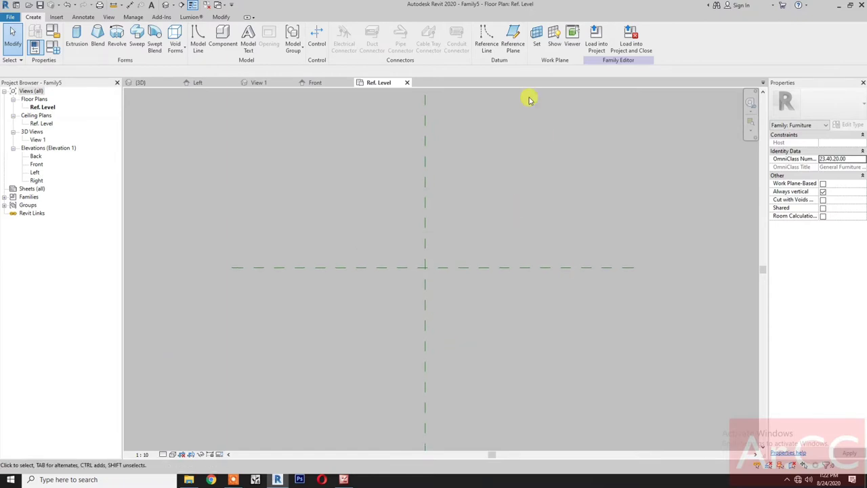
left_click(512, 37)
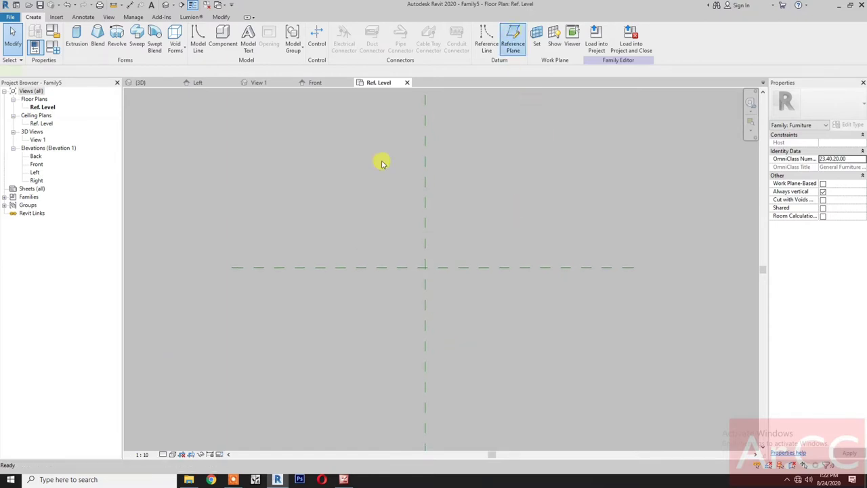
left_click(311, 173)
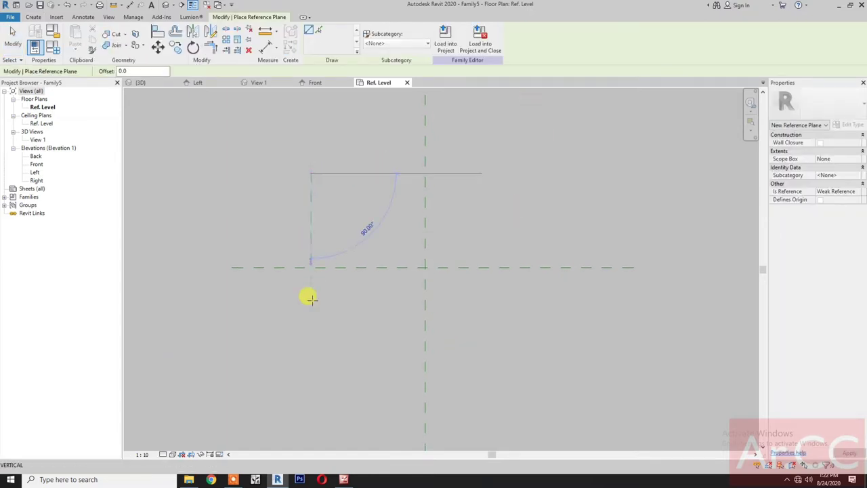
left_click(304, 357)
key("Escape")
key("Escape")
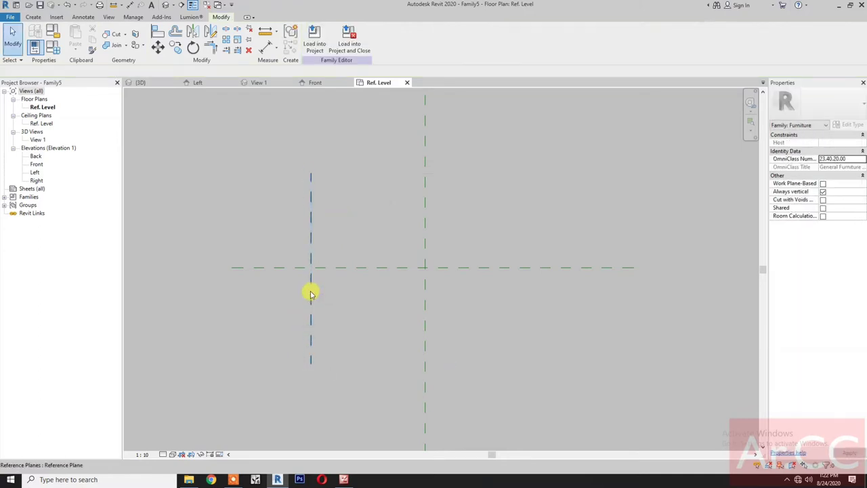
key("m")
key("m")
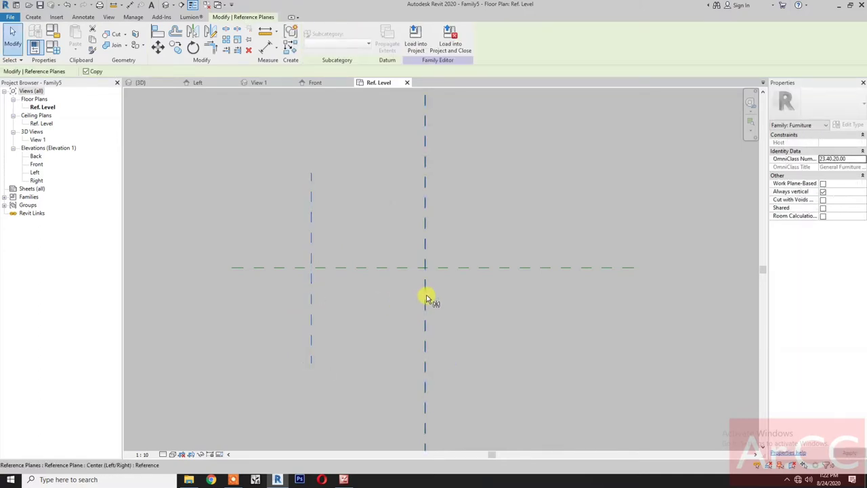
left_click(424, 296)
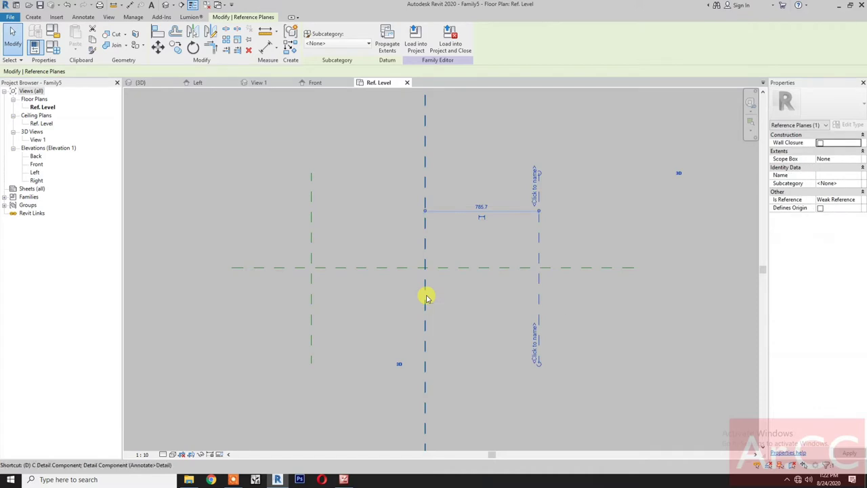
Dimension the left, centre and right vertical planes and set the string to EQ
key("d")
key("i")
left_click(310, 212)
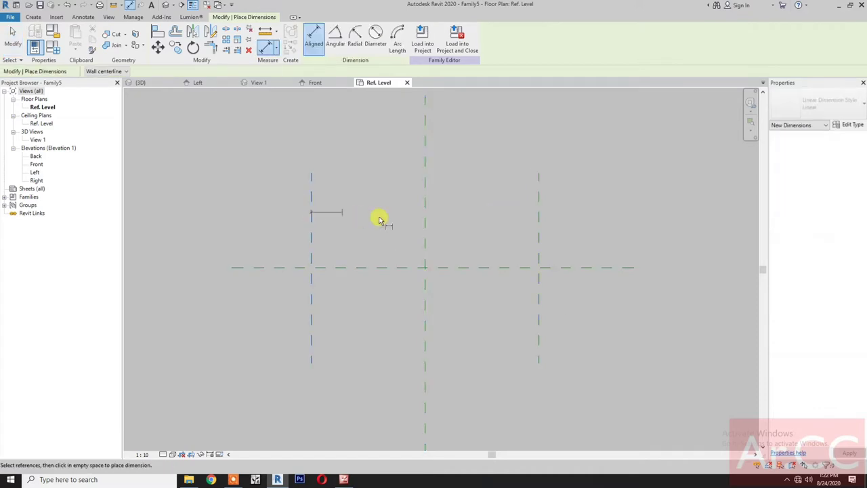
left_click(424, 219)
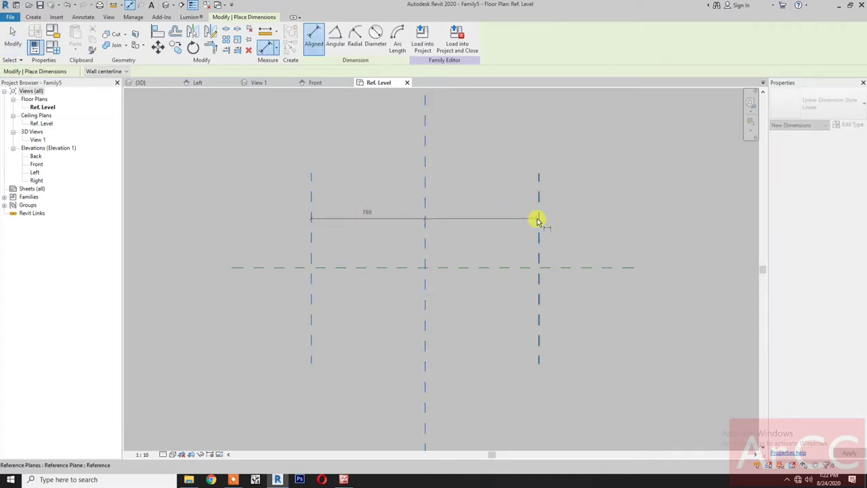
left_click(539, 221)
left_click(516, 156)
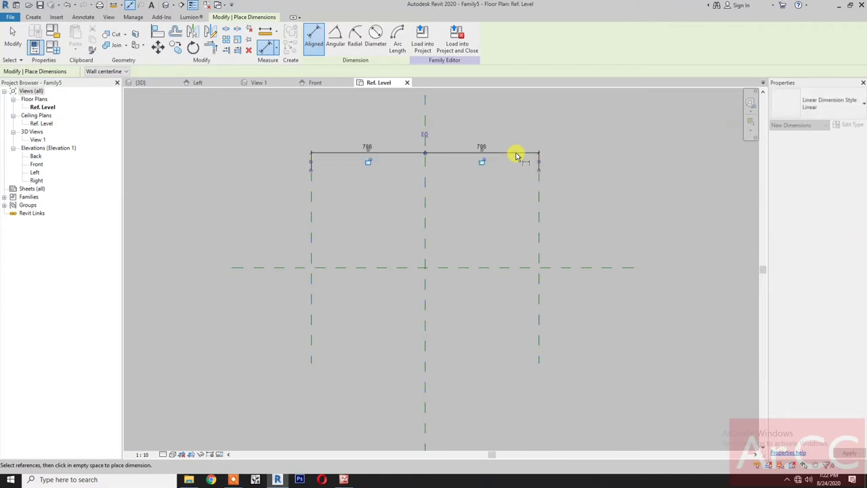
left_click(424, 134)
Add the 1571 overall dimension and label it with a new Width parameter
left_click(311, 226)
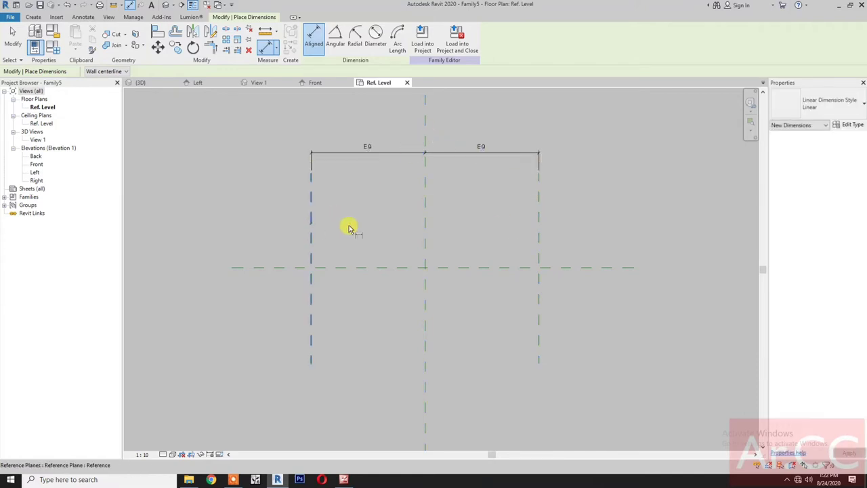
left_click(540, 209)
left_click(532, 136)
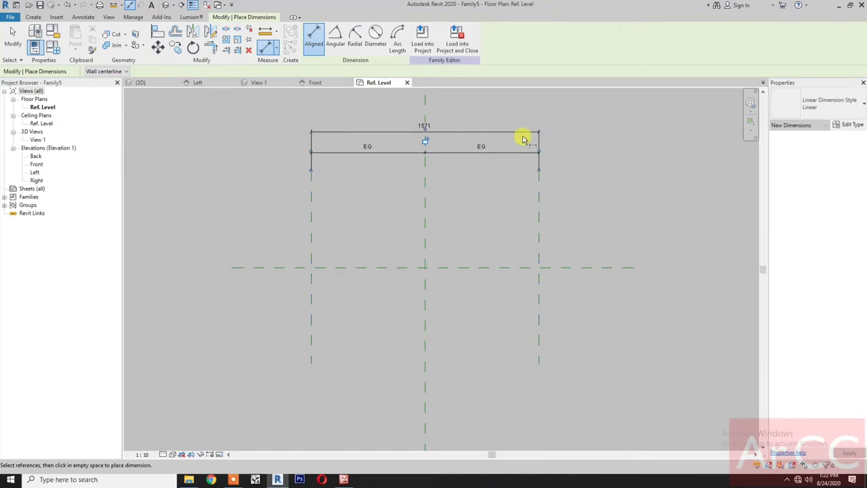
key("Escape")
key("Escape")
left_click(521, 135)
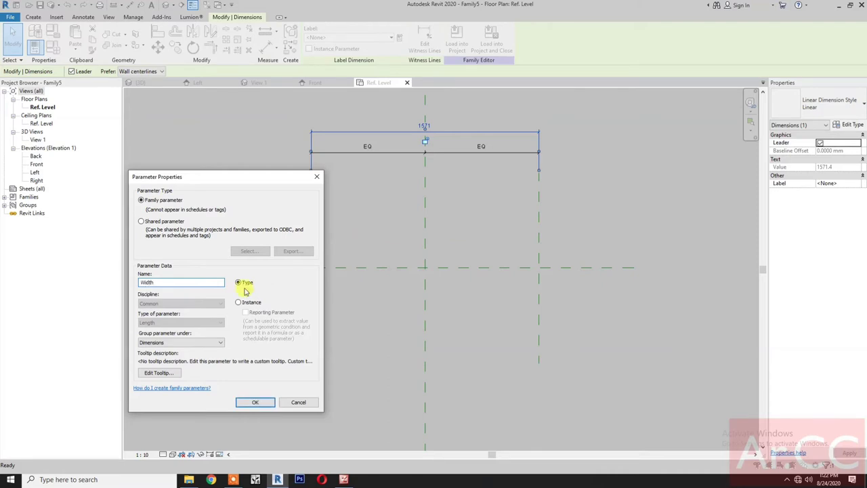
left_click(256, 402)
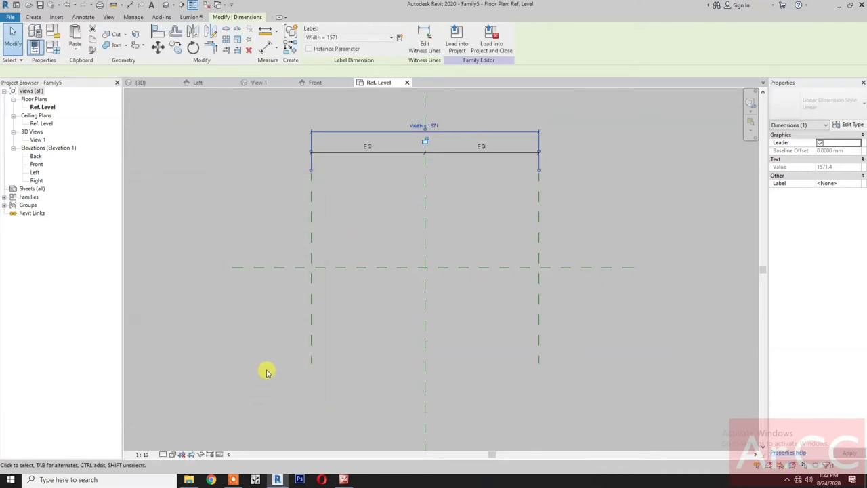
left_click(265, 366)
Draw a horizontal reference plane above centre and mirror it across the front/back centre plane
left_click(33, 17)
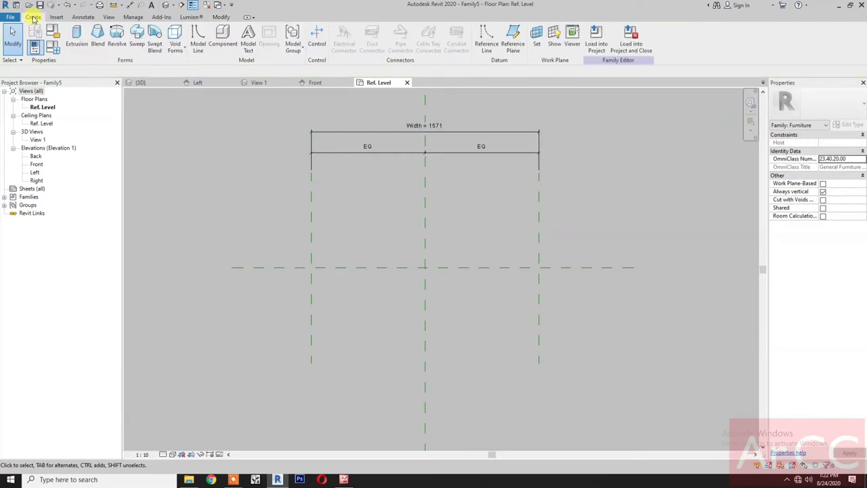
left_click(512, 40)
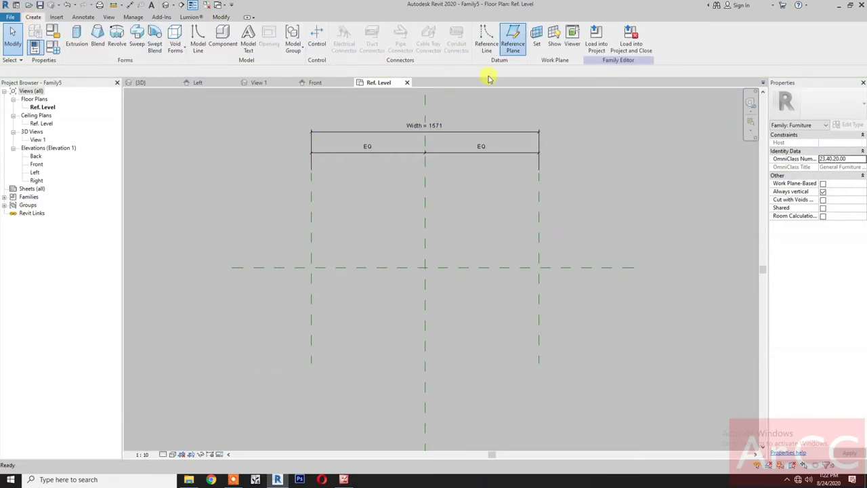
left_click(270, 194)
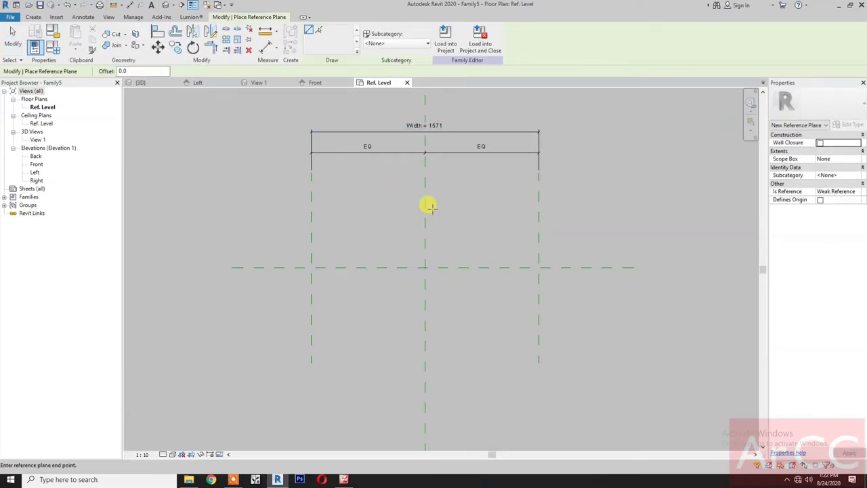
left_click(568, 191)
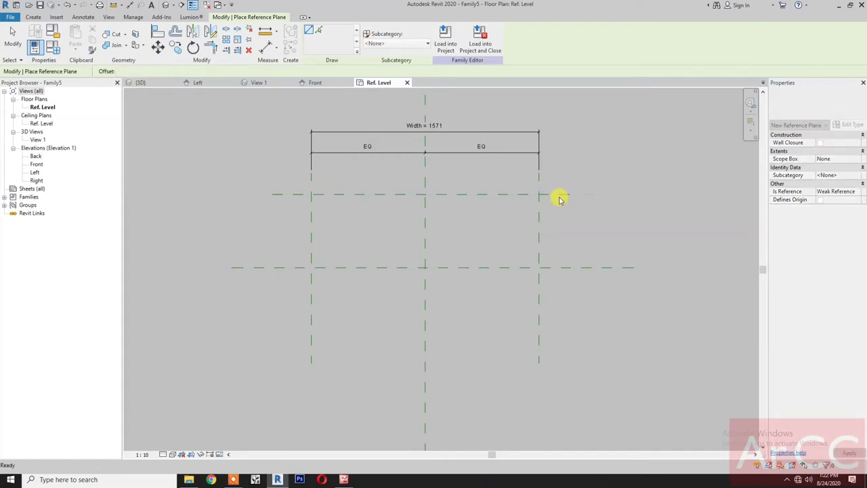
key("Escape")
key("Escape")
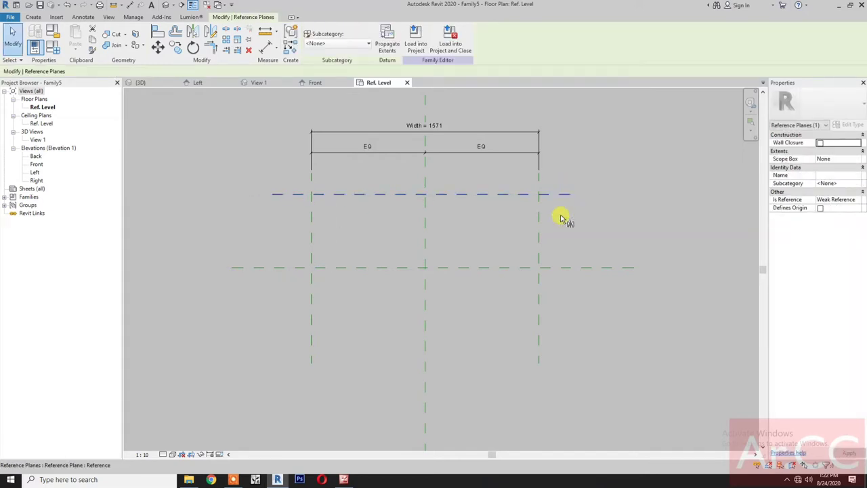
key("m")
key("m")
left_click(567, 268)
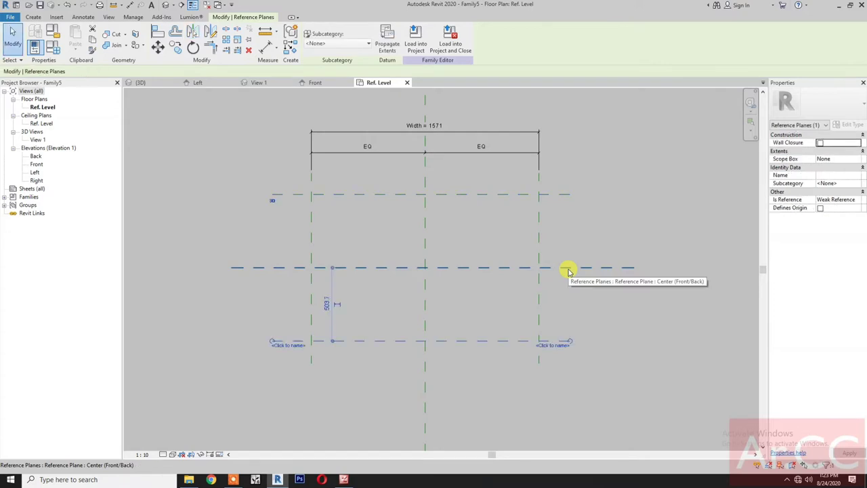
Dimension the top, centre and bottom horizontal planes and equalize the segments
key("d")
key("i")
left_click(296, 195)
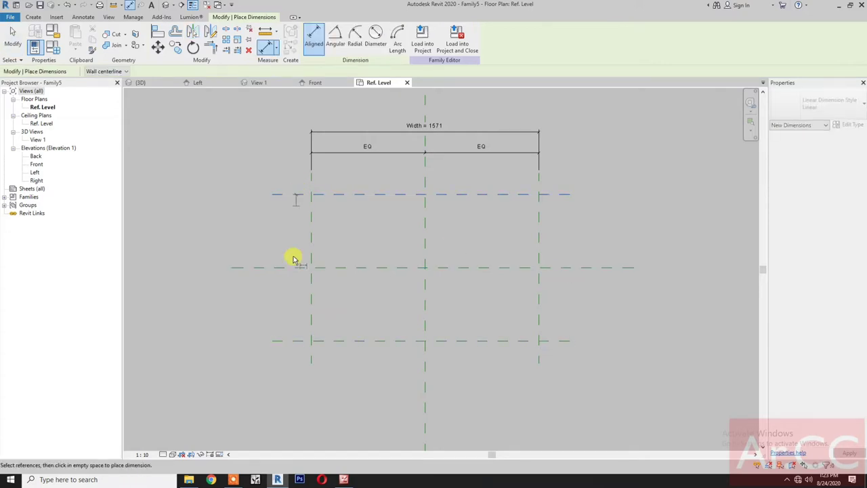
left_click(294, 268)
left_click(284, 345)
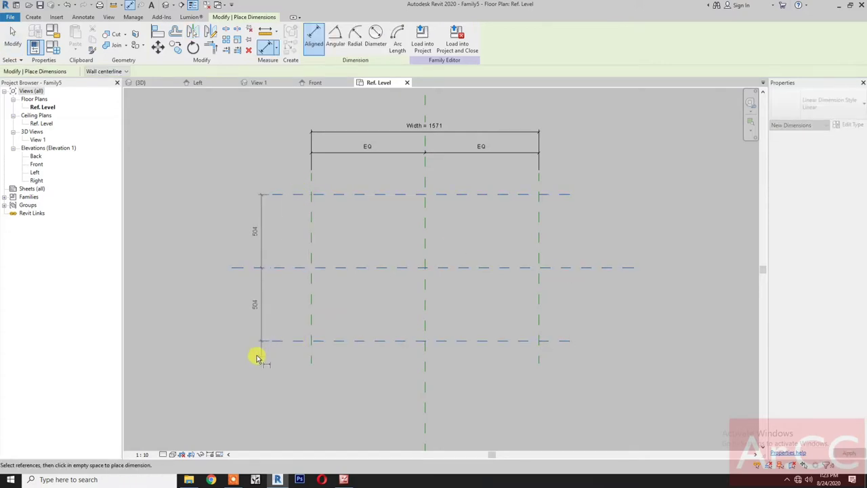
left_click(258, 311)
left_click(277, 270)
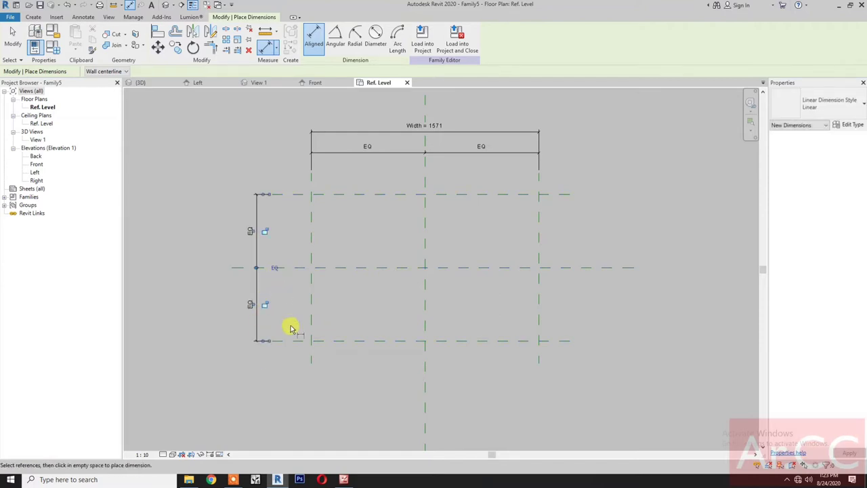
Label the 1007 overall dimension with a new Depth parameter, then go to the Front elevation
left_click(294, 342)
left_click(279, 195)
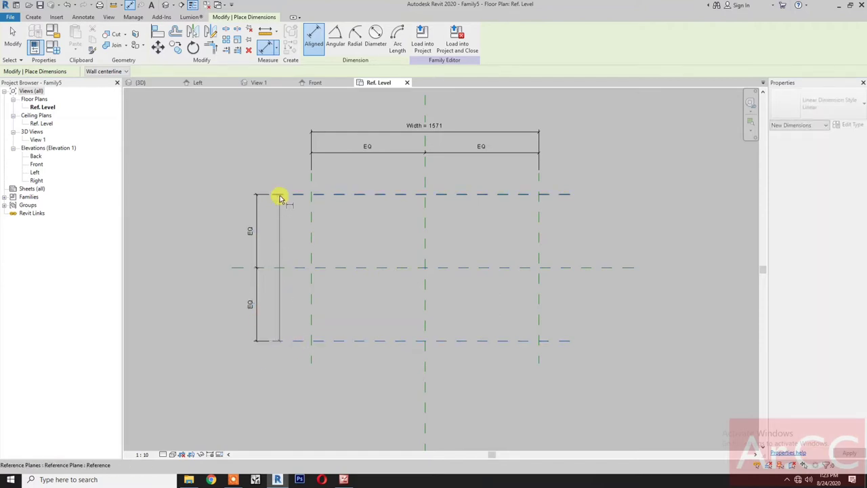
left_click(231, 233)
key("Escape")
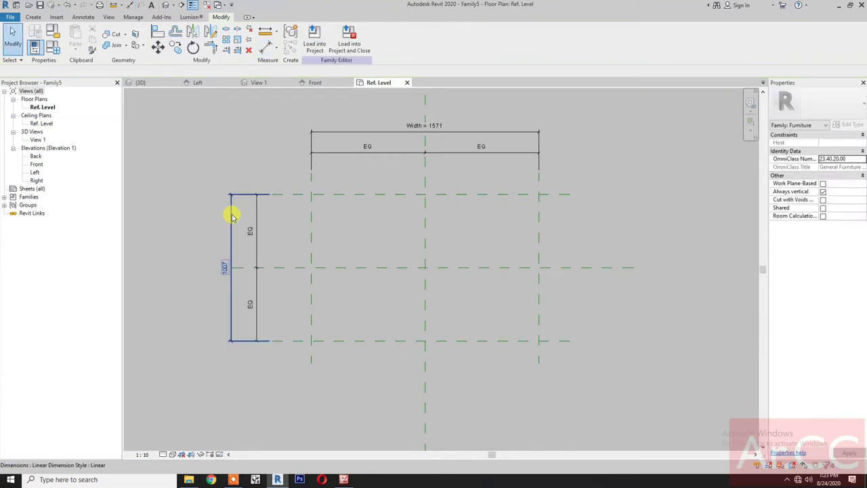
left_click(231, 218)
left_click(400, 37)
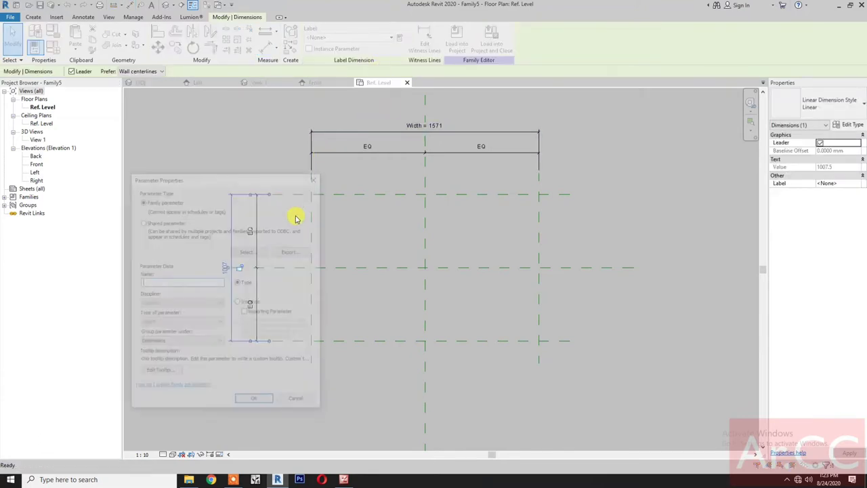
type("Depth")
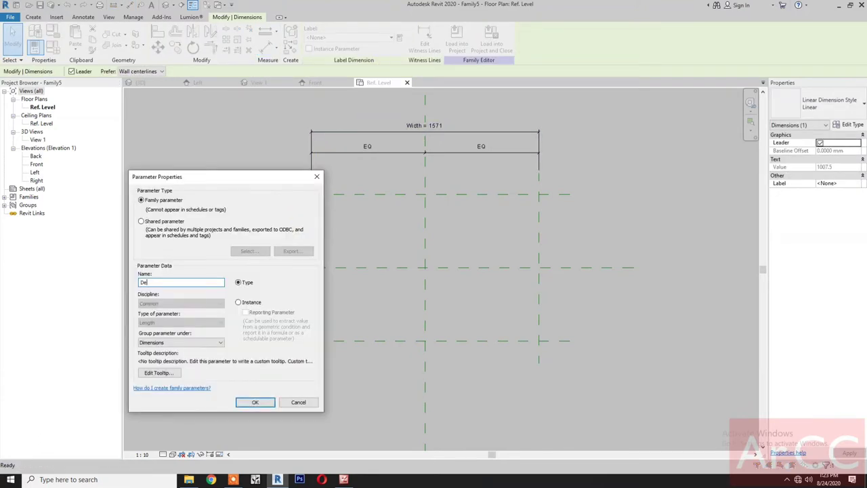
left_click(264, 402)
left_click(266, 399)
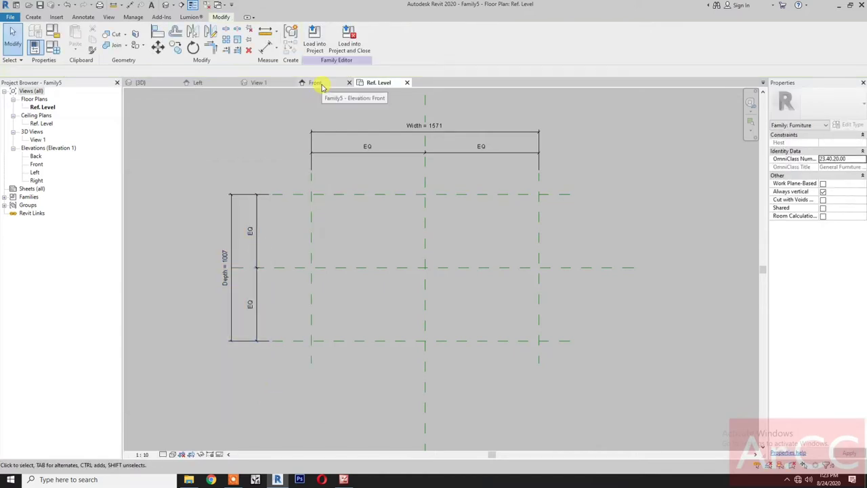
left_click(321, 87)
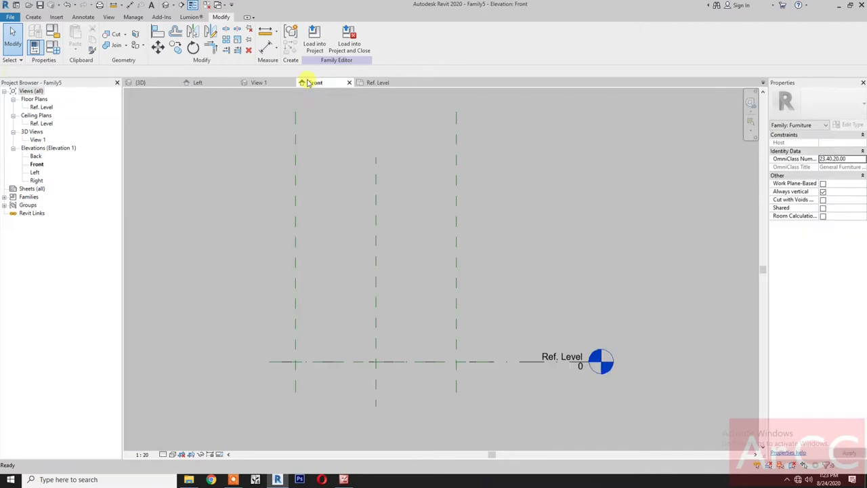
Set the Front elevation to 1:10 and draw a horizontal reference plane above Ref. Level
left_click(141, 453)
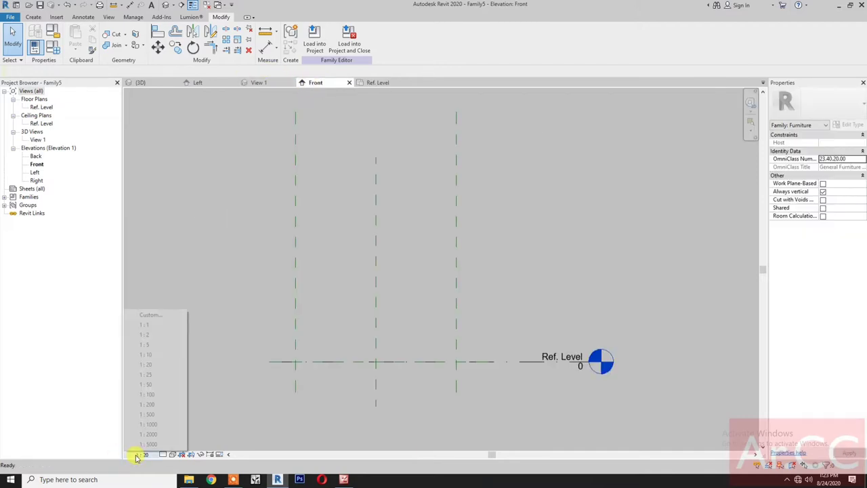
left_click(153, 359)
scroll(383, 374, "up", 1)
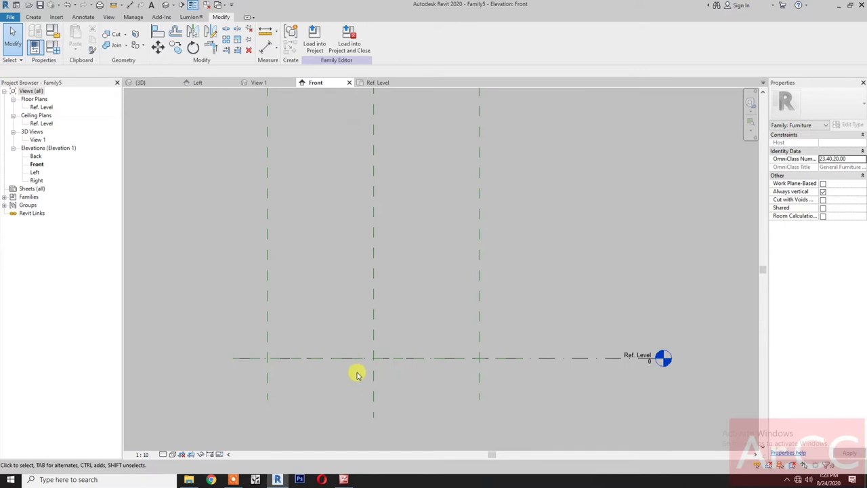
left_click(34, 17)
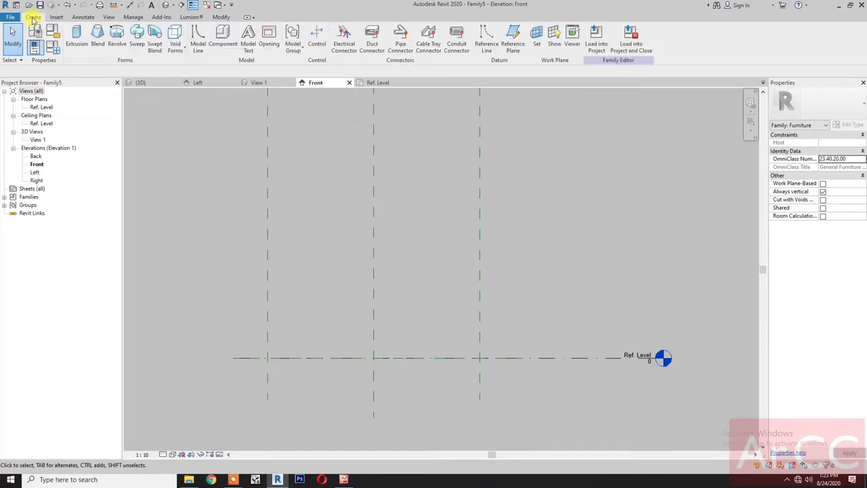
left_click(507, 44)
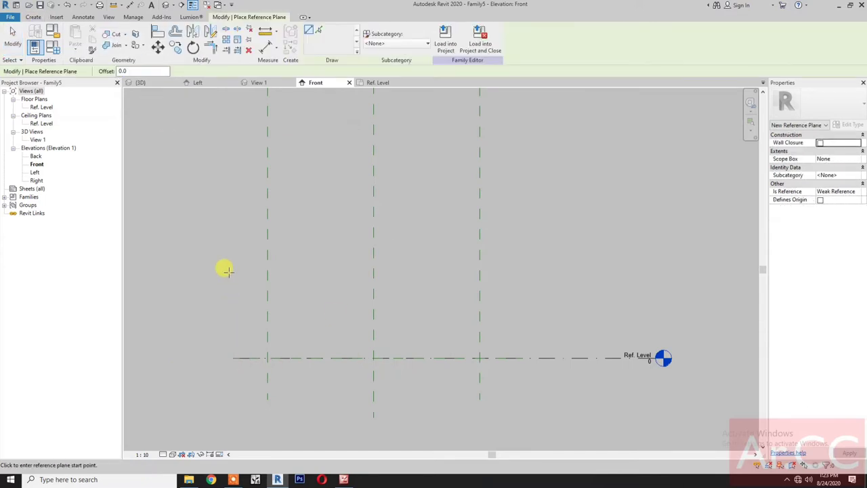
left_click(229, 273)
left_click(533, 272)
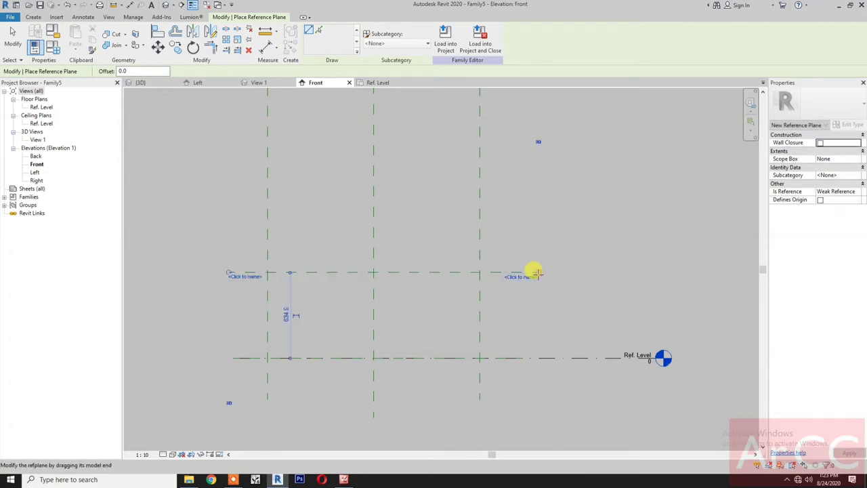
Dimension the 635 gap from Ref. Level to the new reference plane
key("d")
key("i")
left_click(523, 357)
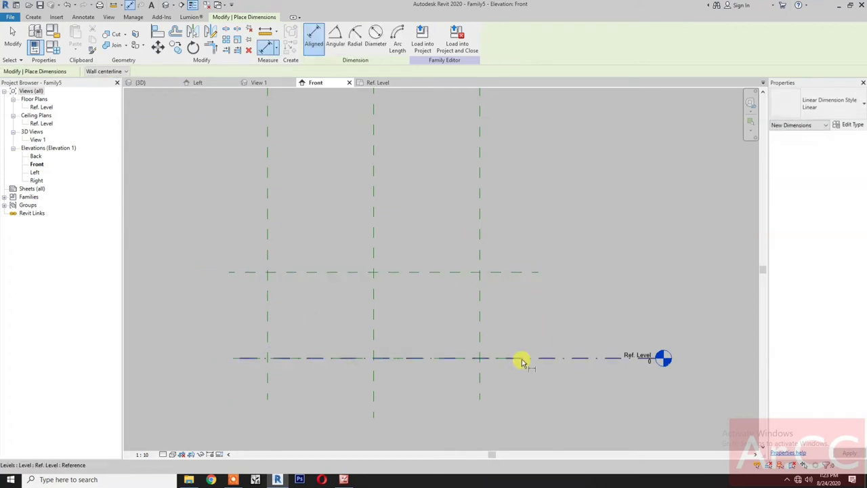
left_click(522, 272)
left_click(555, 294)
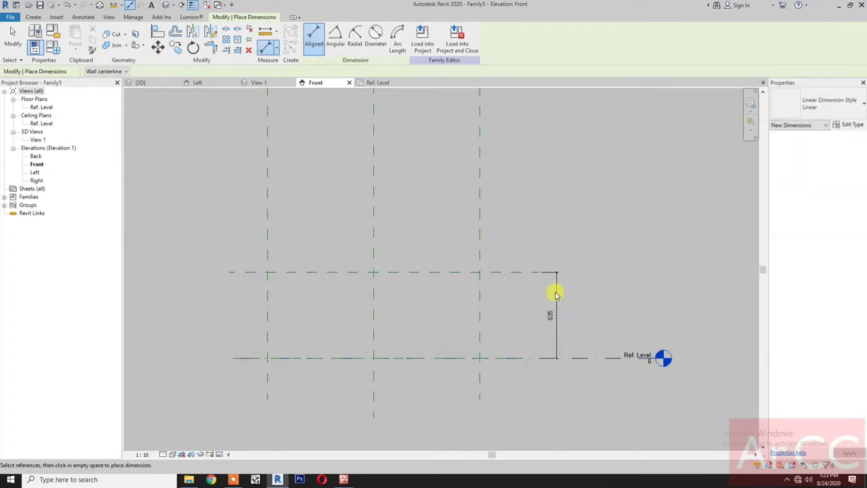
Label the 635 dimension with a new Height type parameter
key("Escape")
left_click(554, 285)
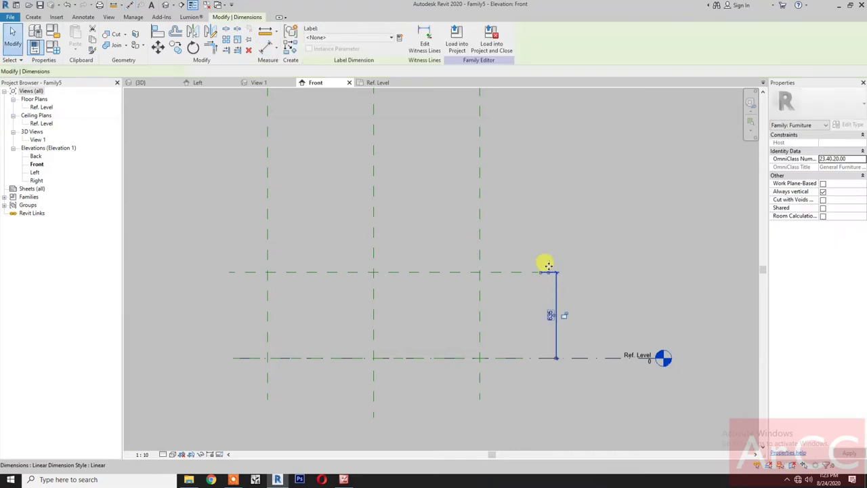
left_click(400, 39)
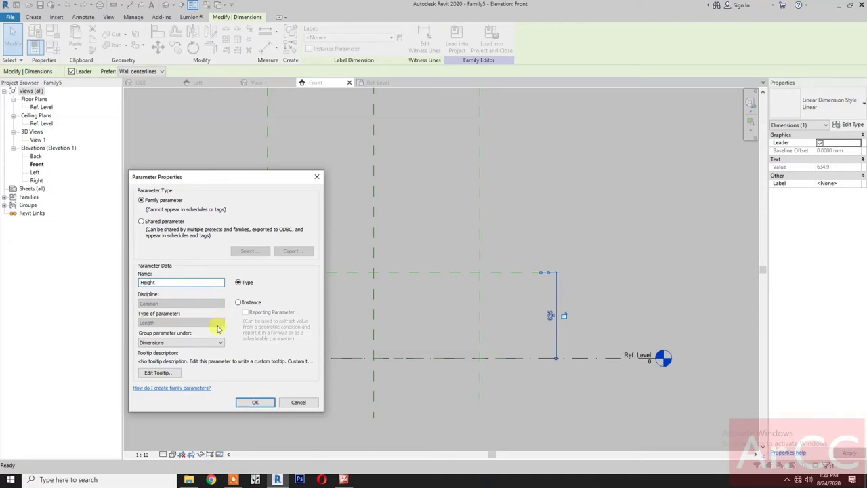
left_click(250, 402)
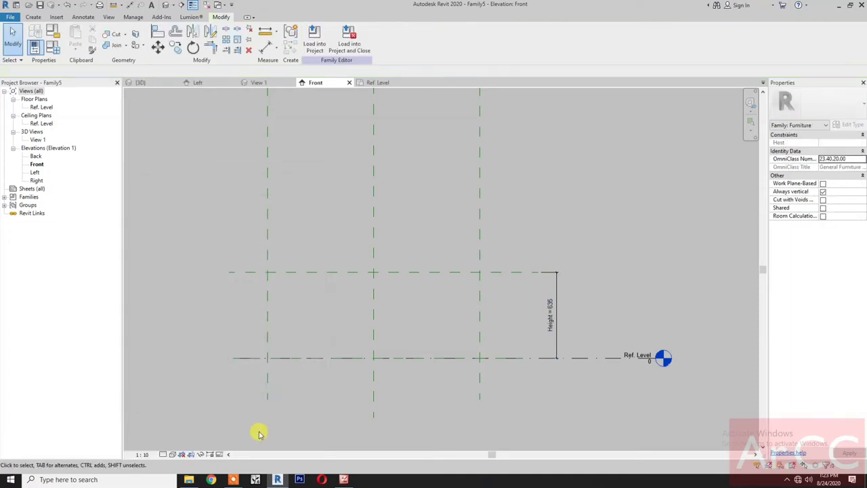
Copy the horizontal reference plane to a 50 offset
left_click(291, 272)
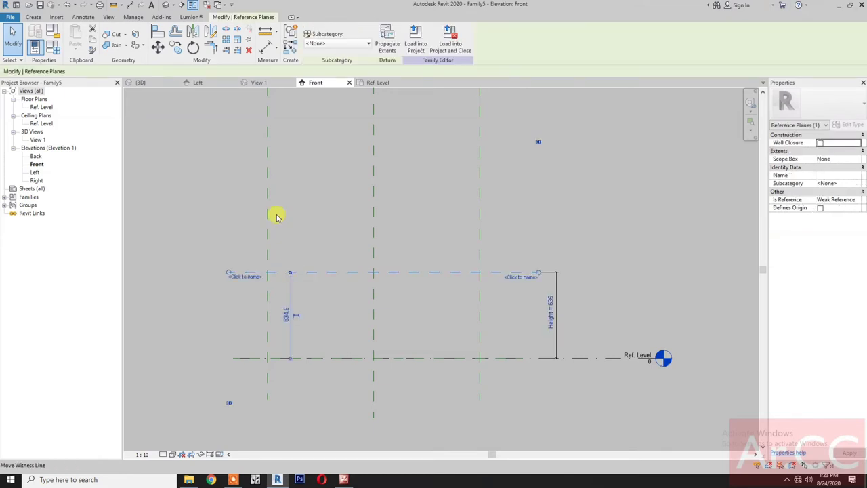
left_click(175, 48)
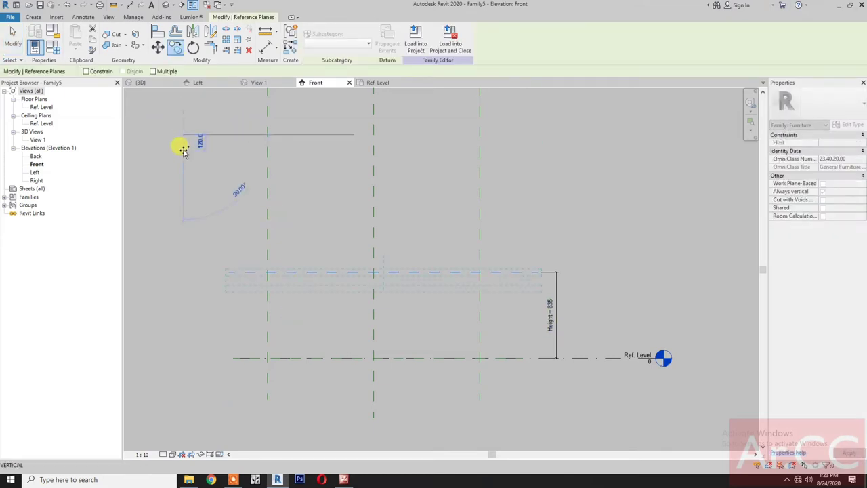
type("90")
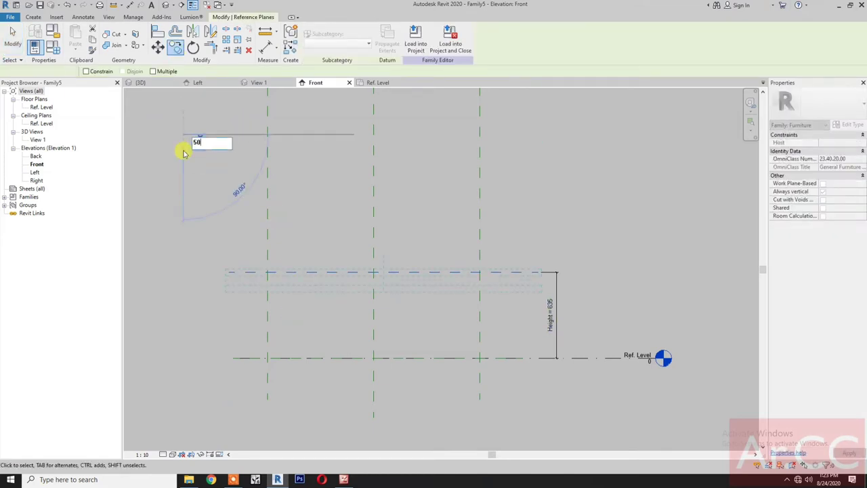
key("Return")
key("Escape")
Label the 50 dimension between the two planes with a new Table Top Thickness parameter
key("d")
key("i")
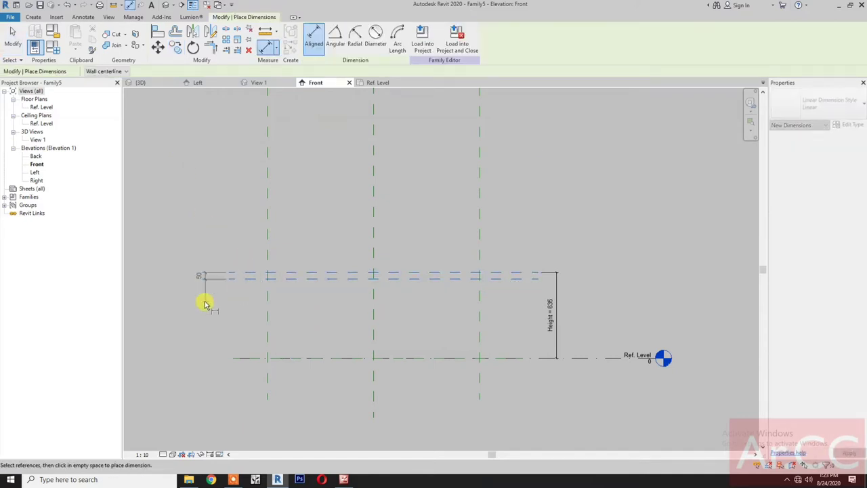
key("Escape")
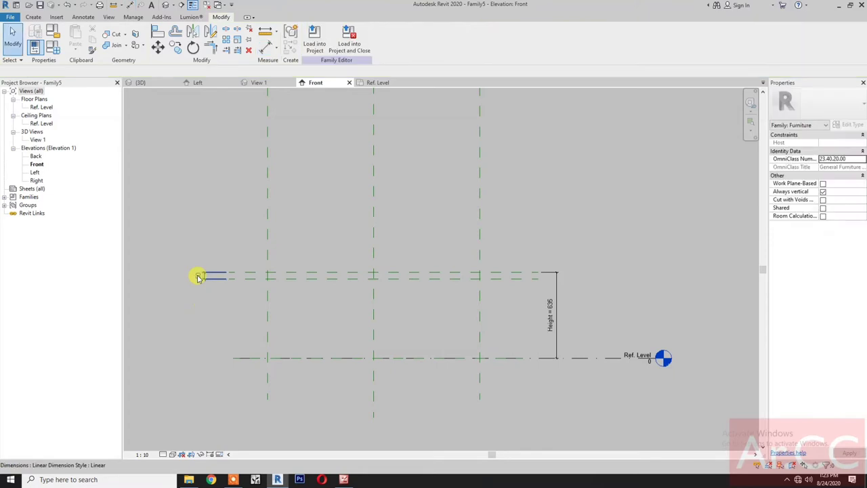
left_click(200, 275)
left_click(399, 38)
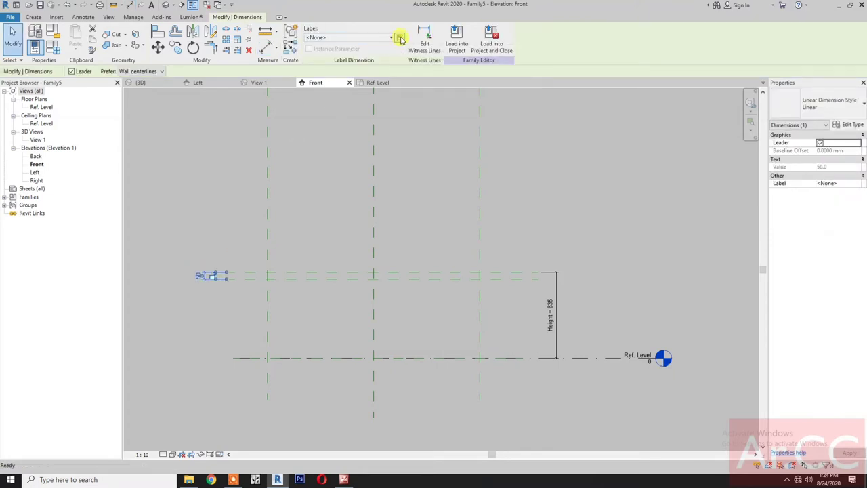
left_click(339, 129)
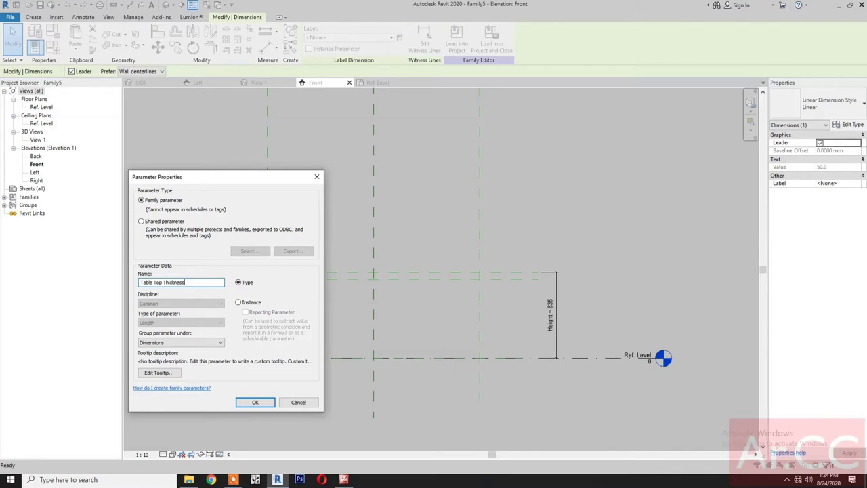
left_click(256, 403)
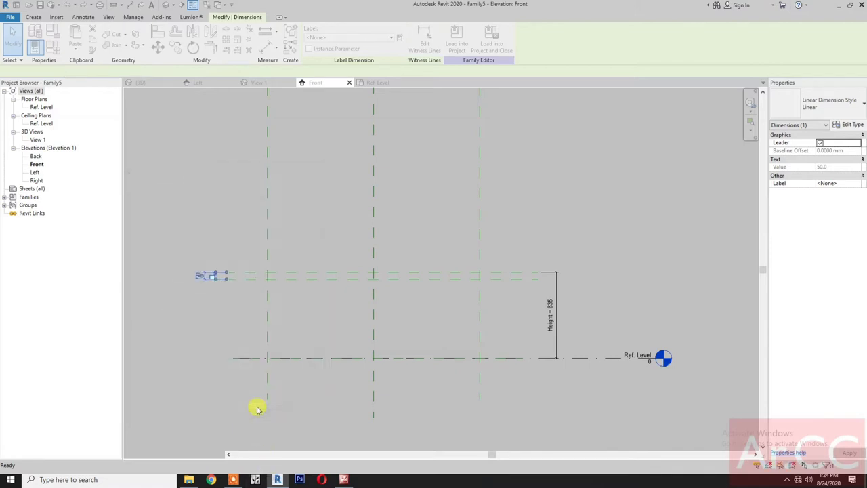
left_click(227, 409)
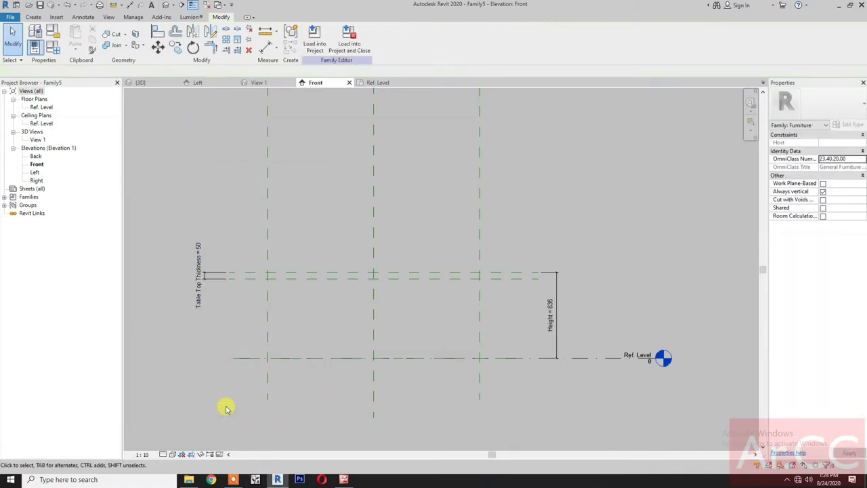
In the Ref. Level plan, start a solid extrusion and sketch a rectangle
left_click(380, 84)
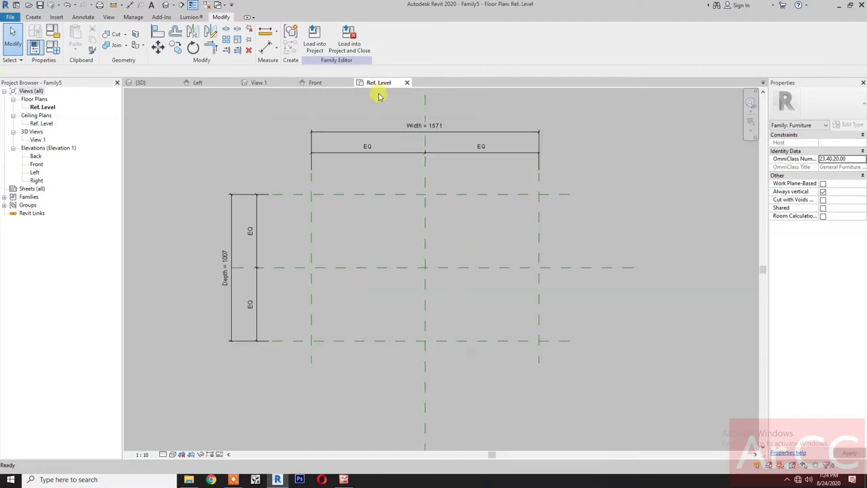
left_click(35, 18)
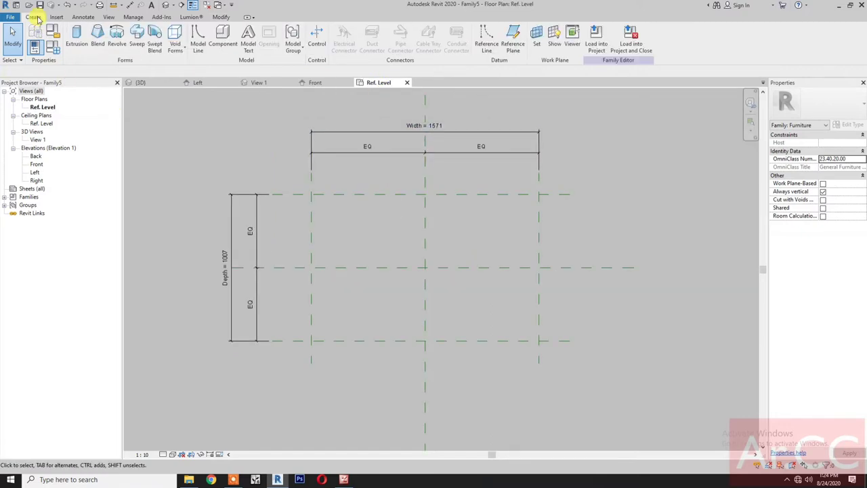
left_click(77, 36)
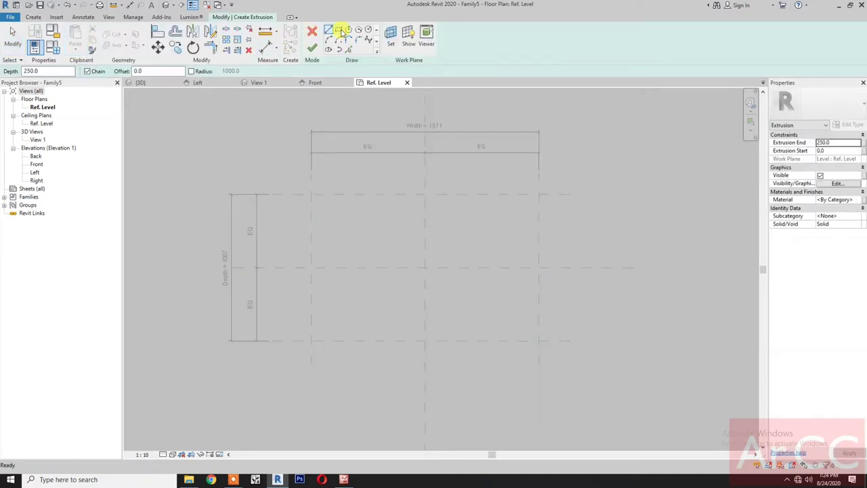
left_click(338, 30)
left_click(321, 204)
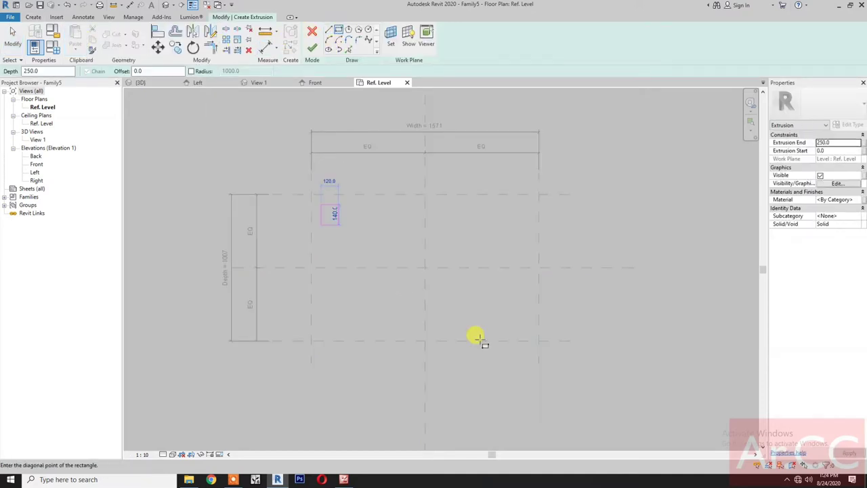
left_click(526, 320)
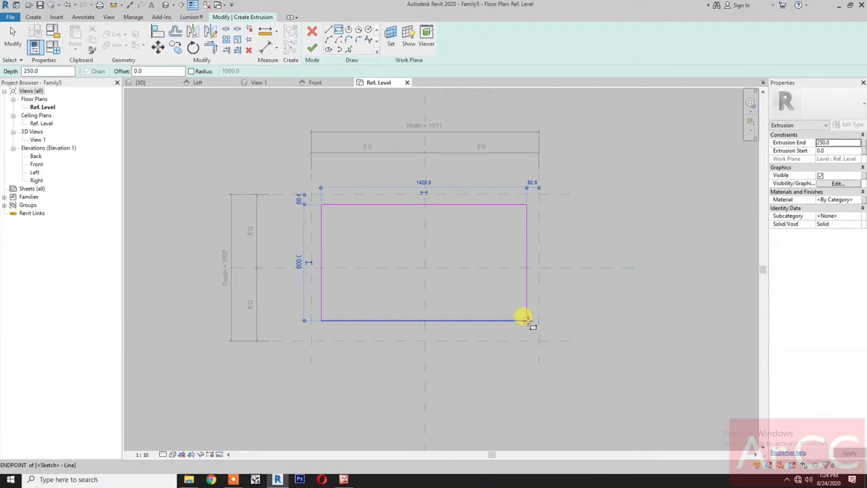
Align and lock the rectangle's four edges to the reference planes and finish the extrusion
left_click(158, 32)
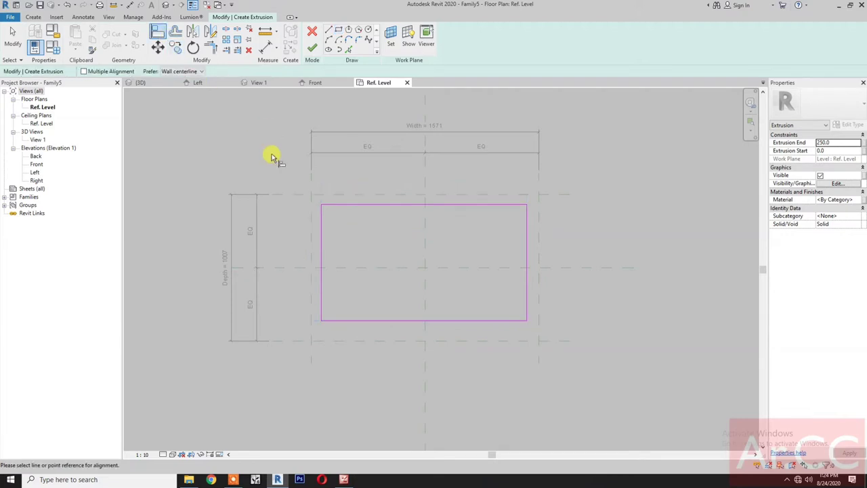
left_click(323, 217)
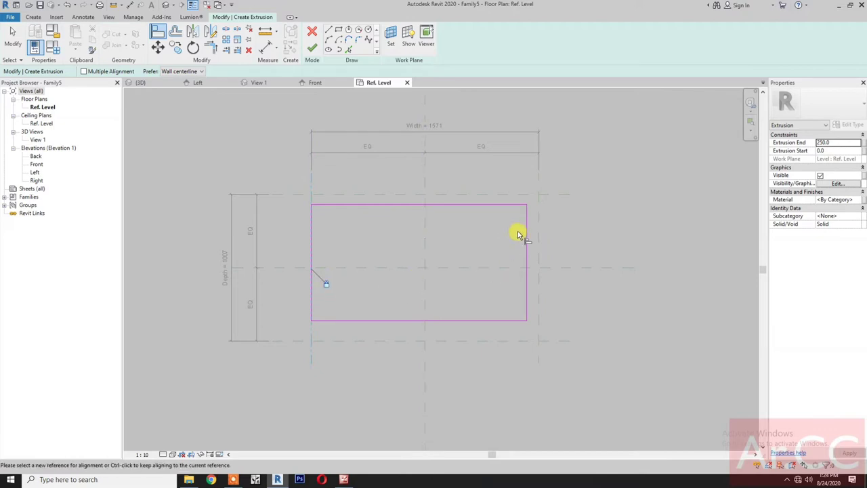
left_click(539, 211)
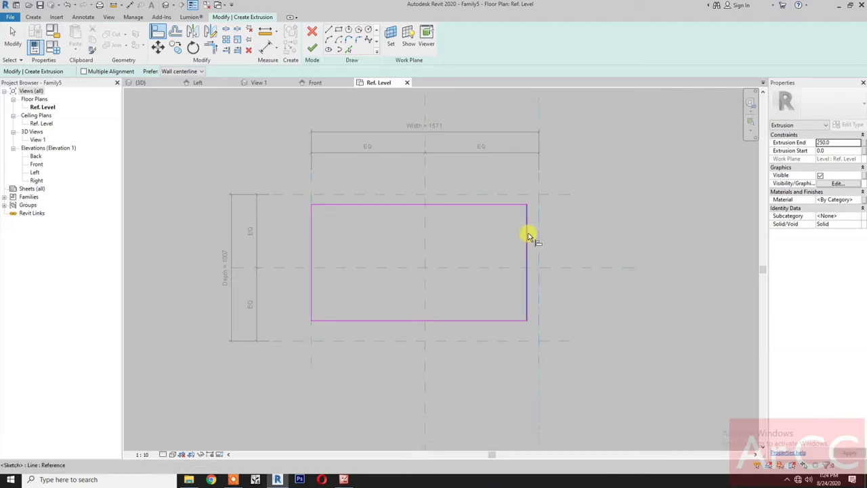
left_click(526, 238)
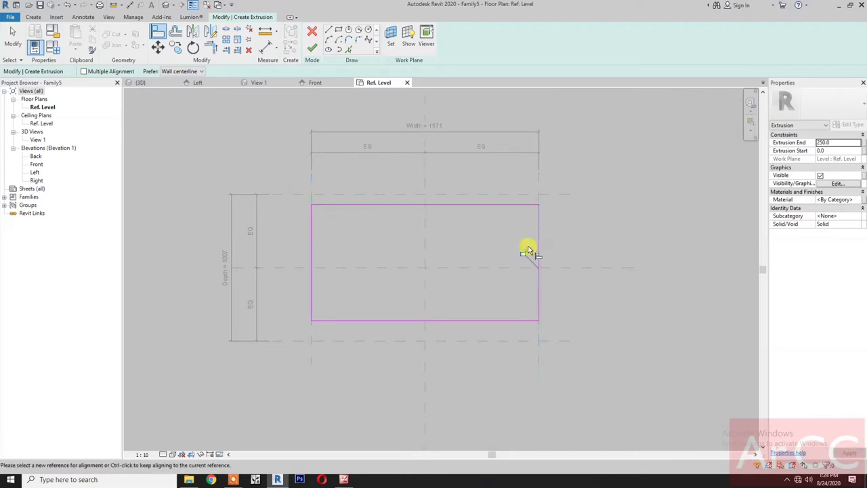
left_click(555, 196)
left_click(508, 204)
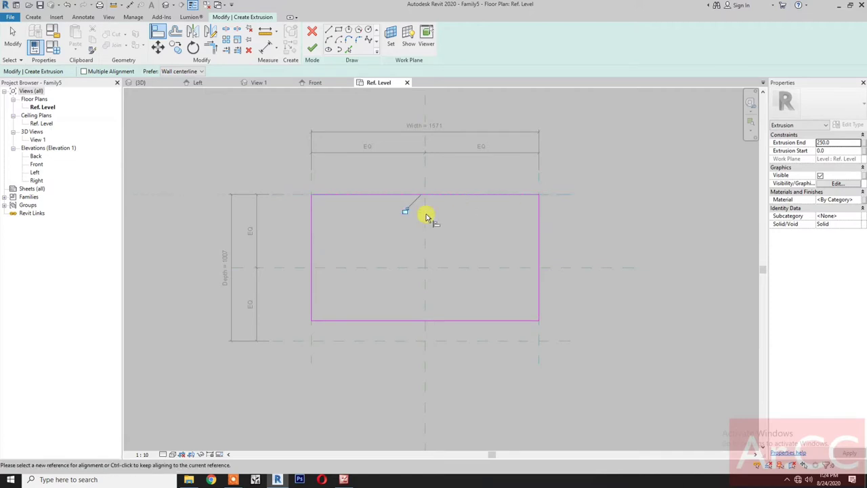
left_click(476, 342)
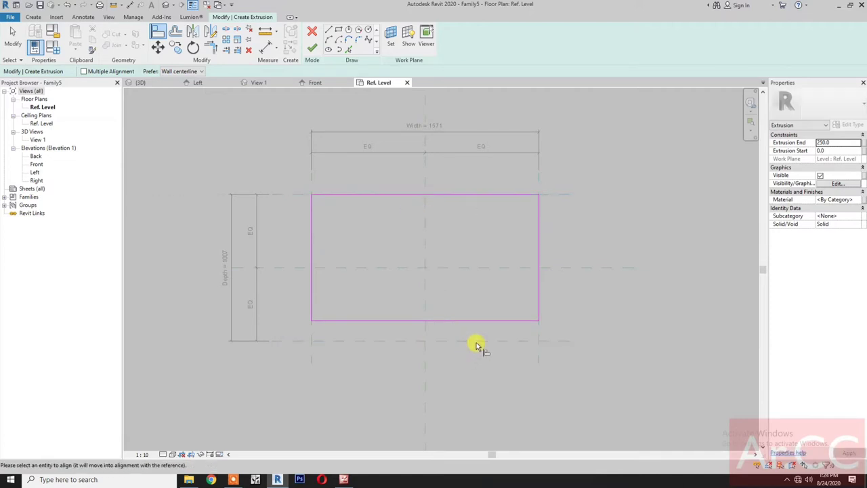
left_click(477, 323)
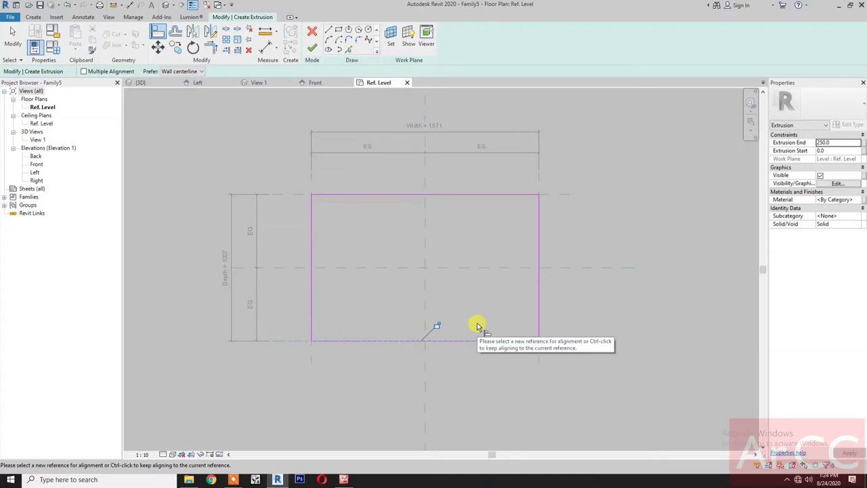
left_click(438, 326)
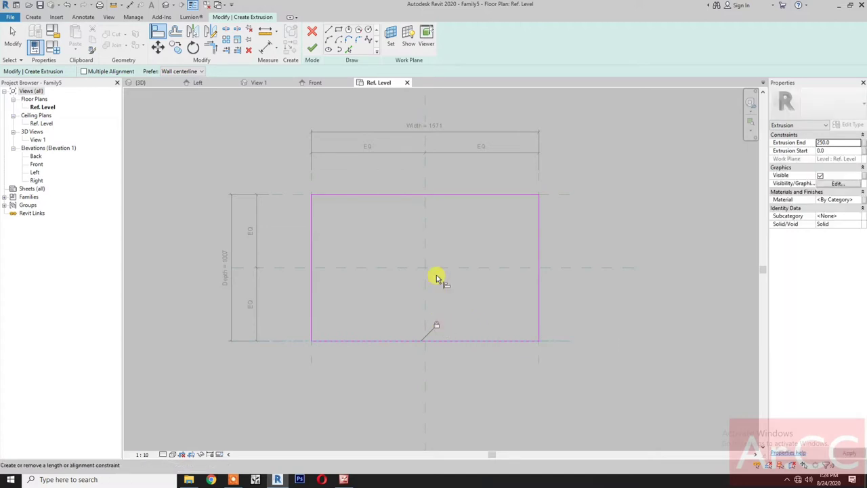
left_click(313, 50)
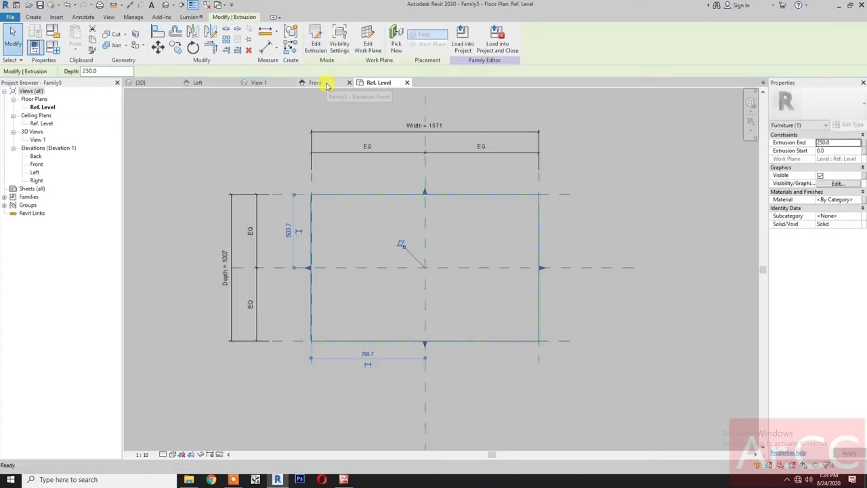
In the Front elevation, align the extrusion's top and bottom faces to the Table Top Thickness planes
left_click(326, 83)
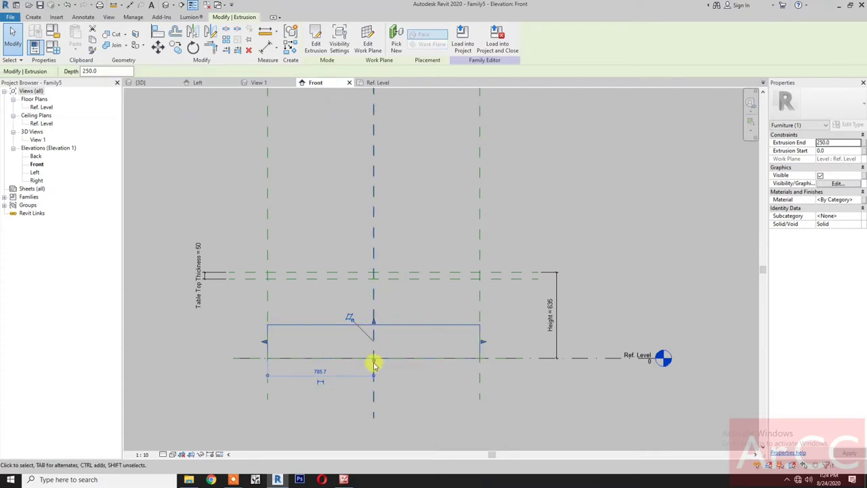
left_click_drag(373, 363, 373, 341)
left_click(159, 34)
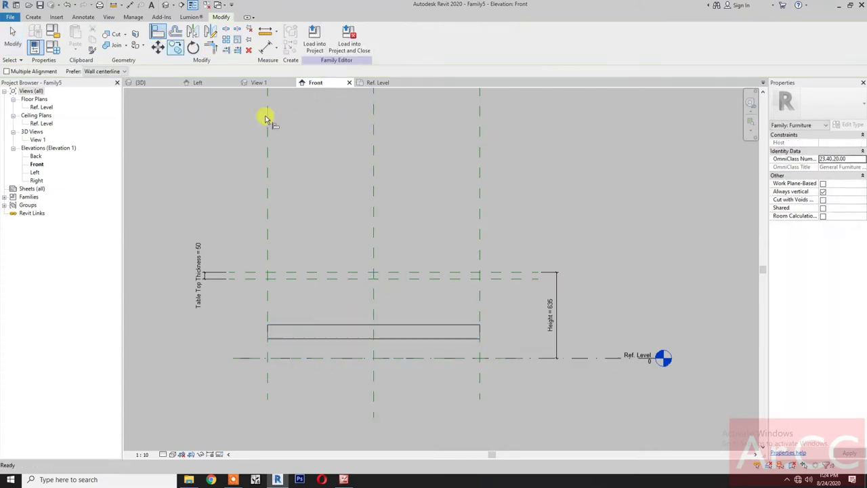
left_click(410, 275)
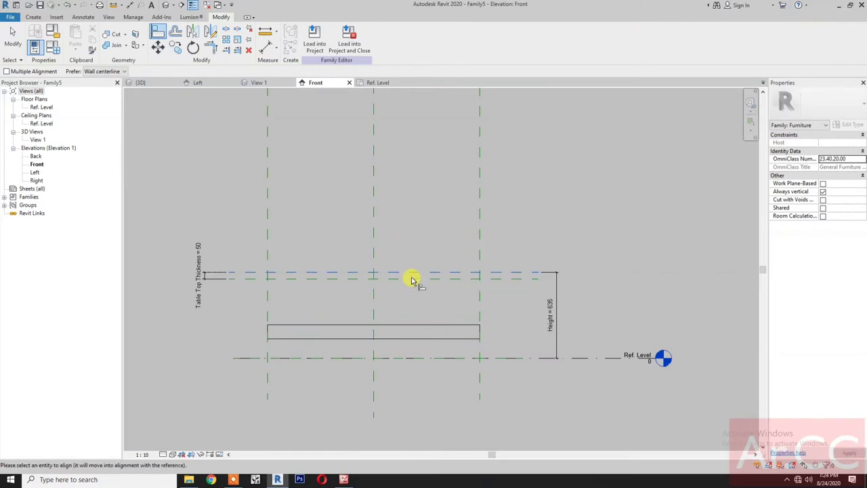
left_click(416, 325)
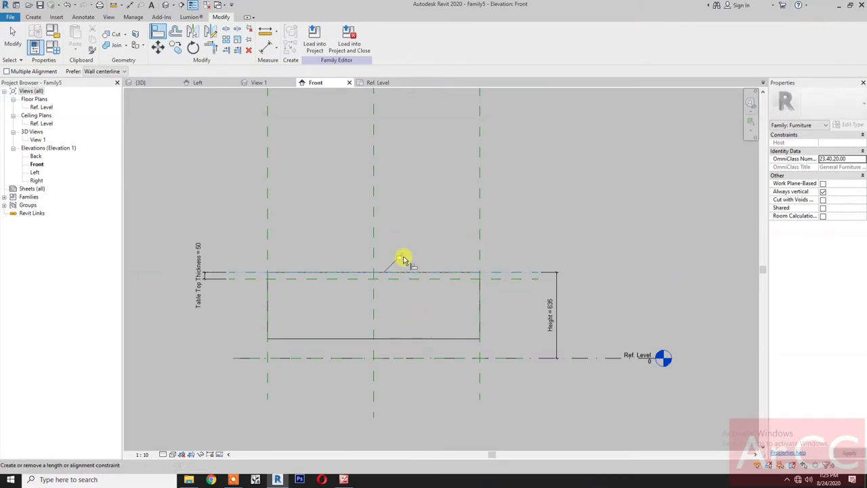
left_click(503, 277)
left_click(447, 338)
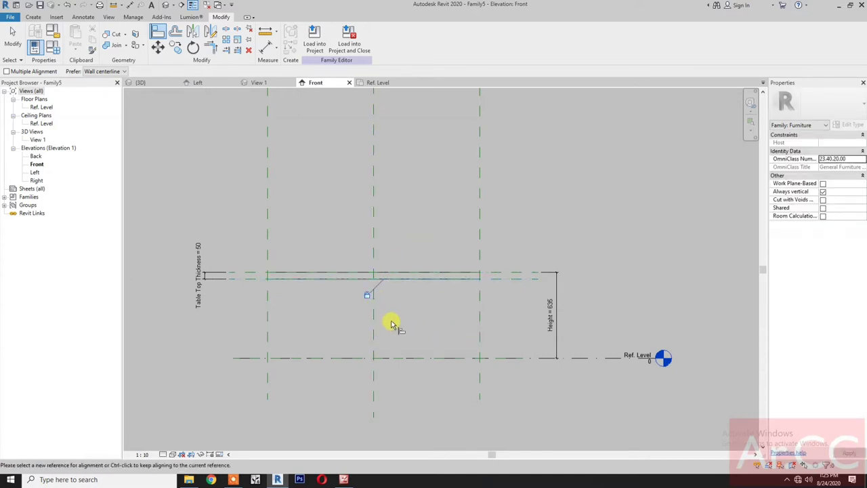
key("Escape")
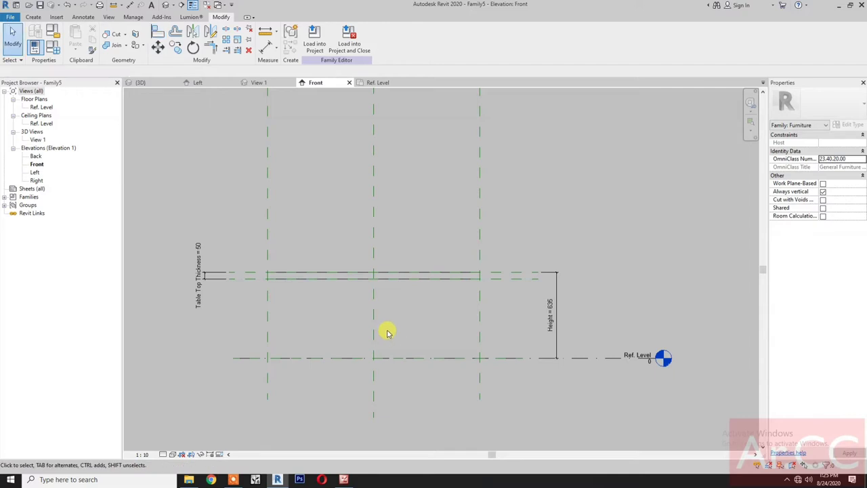
middle_click_drag(387, 332, 480, 309)
In Family Types, move the Width parameter to the top of the Dimensions group
left_click(34, 46)
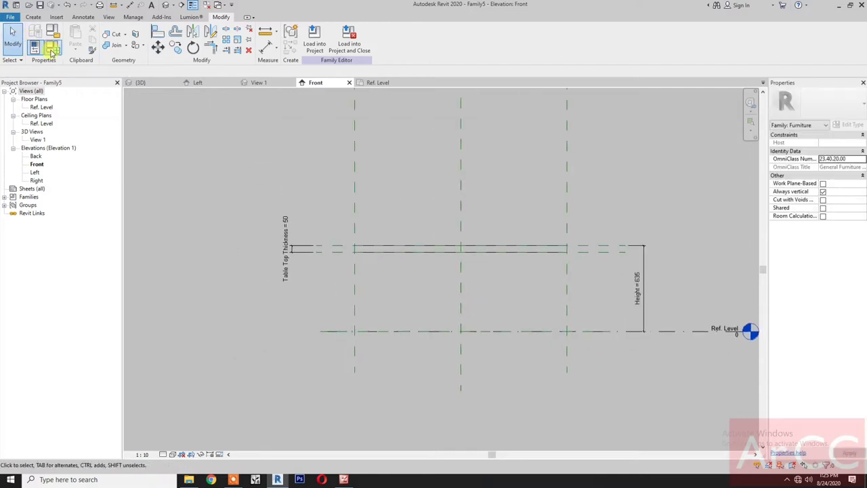
left_click(67, 208)
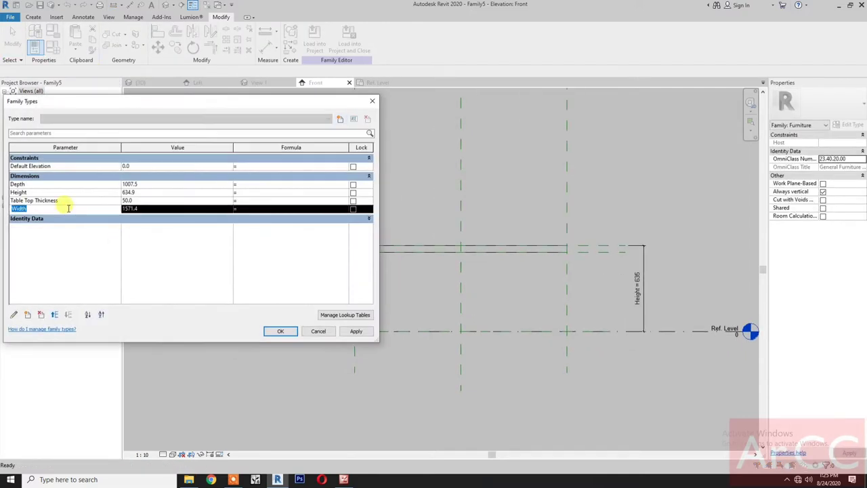
left_click(54, 315)
left_click(55, 315)
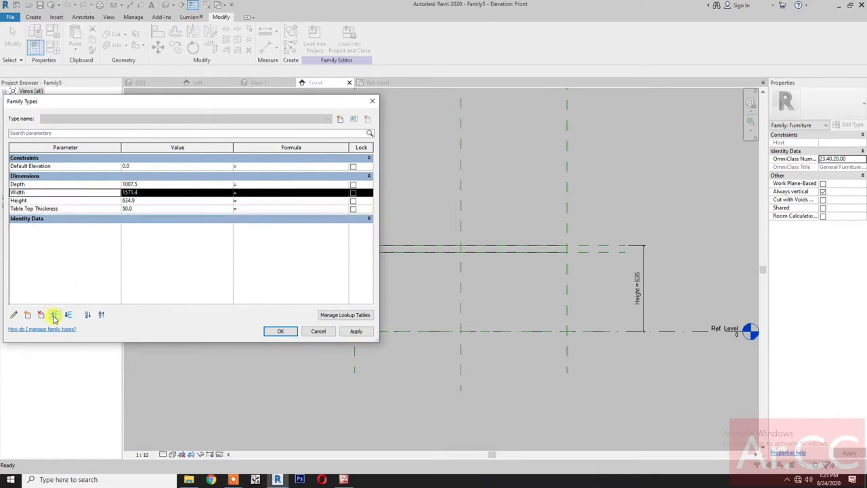
left_click(54, 315)
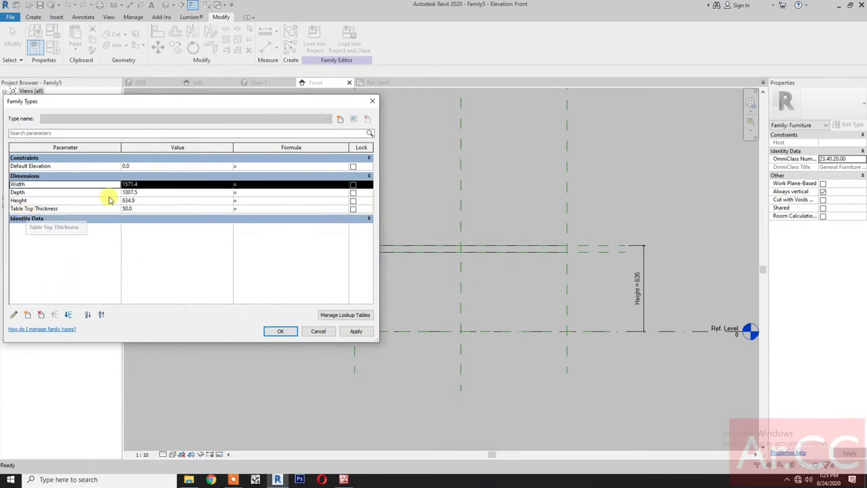
Apply Width 2000, Depth 1000 and Height 750, then check the Ref. Level plan
left_click(163, 184)
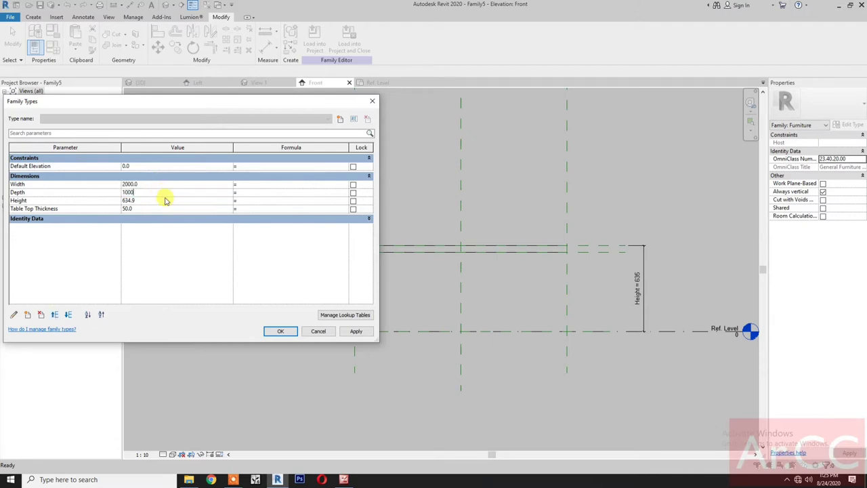
left_click(166, 201)
left_click(167, 208)
left_click(357, 332)
left_click(279, 331)
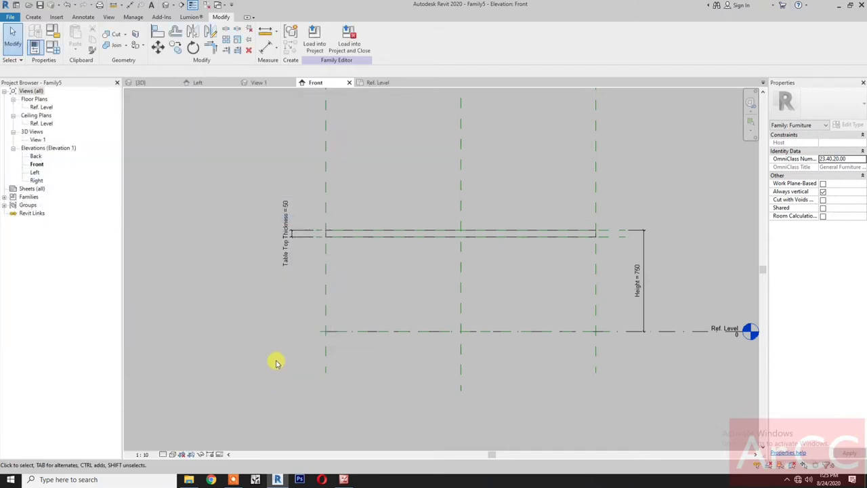
left_click(378, 83)
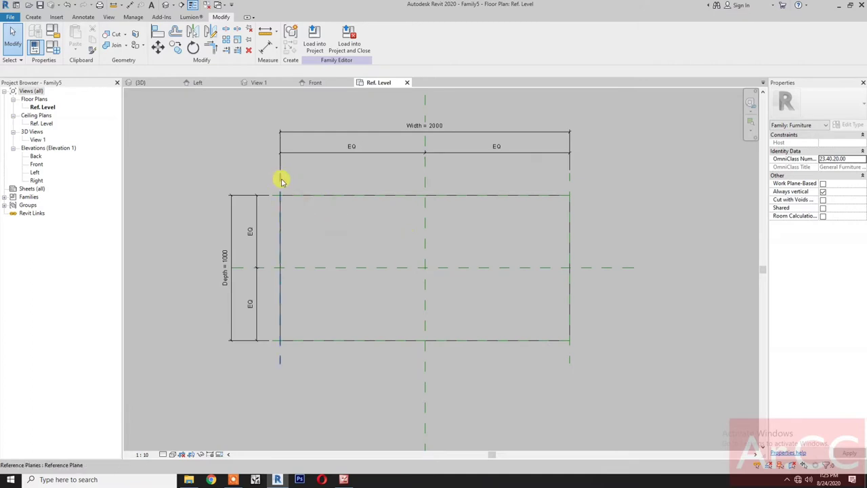
left_click(281, 181)
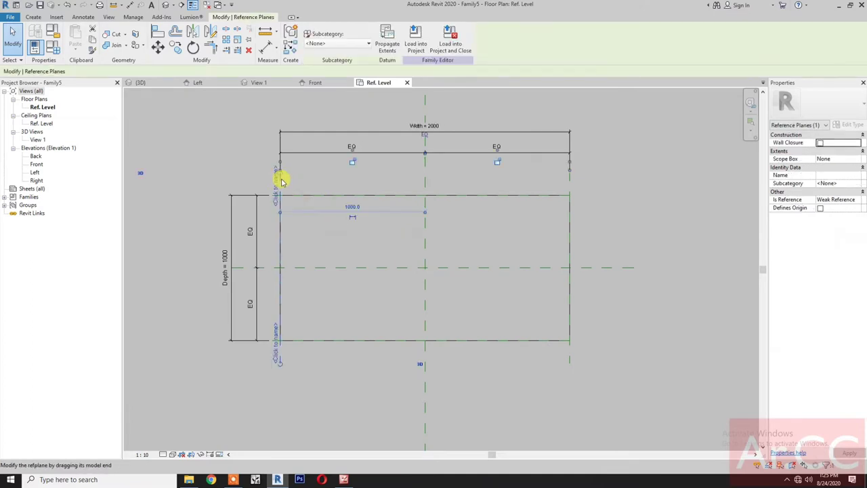
Copy the left reference plane 50 inward to the right
left_click(174, 47)
left_click(199, 145)
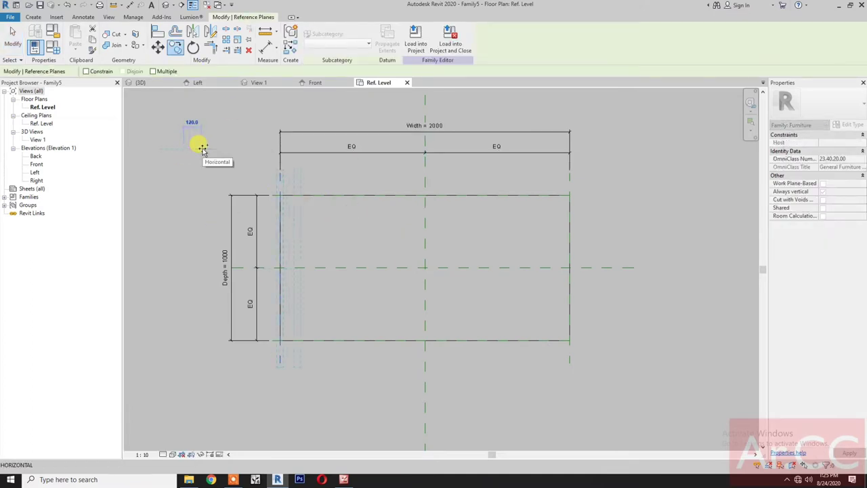
type("50")
key("Return")
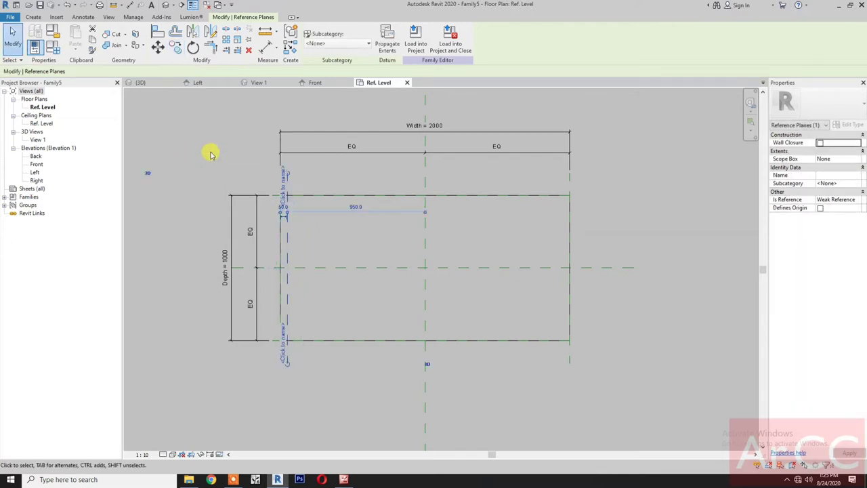
Mirror a copy of the new plane about the centre reference plane
key("m")
key("m")
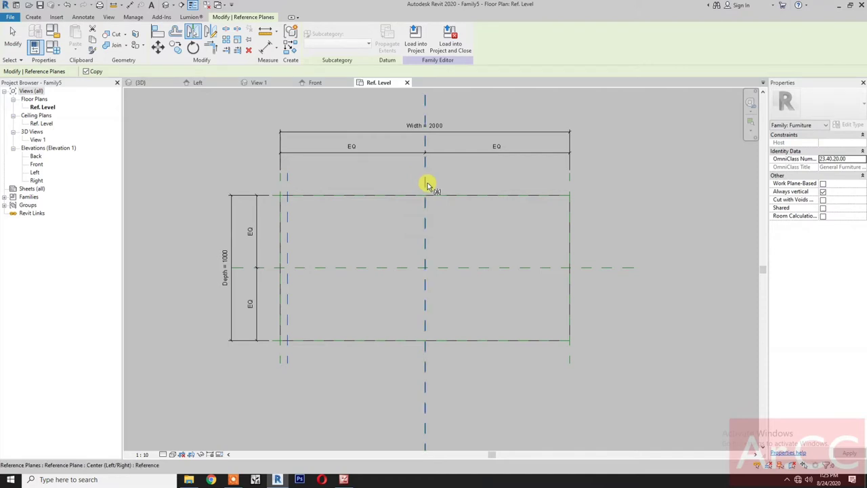
left_click(427, 184)
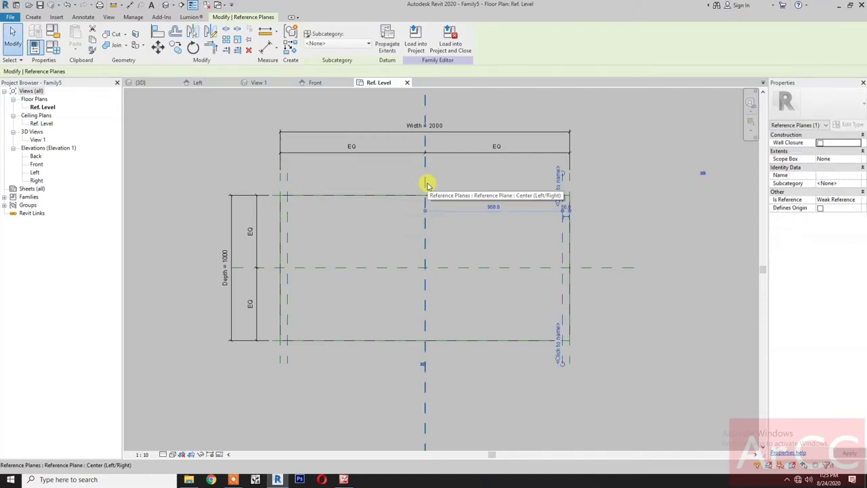
left_click(474, 168)
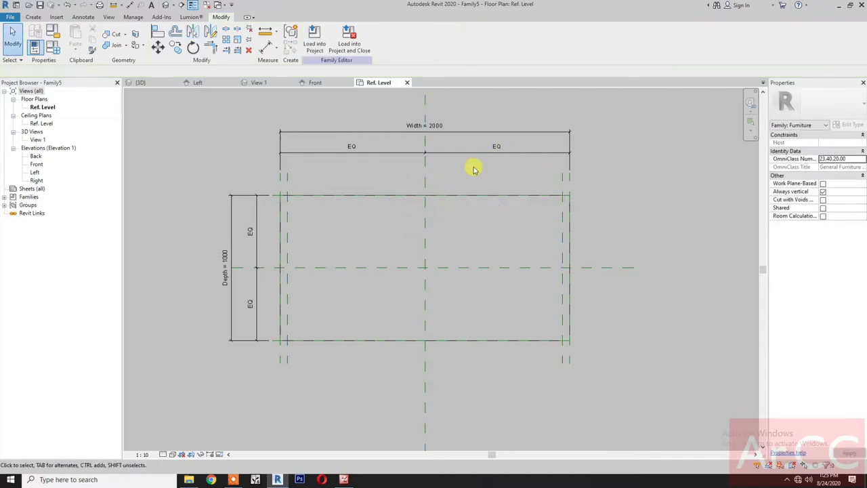
Place aligned dimensions on the 50 gaps at the left and right leg planes
key("d")
key("i")
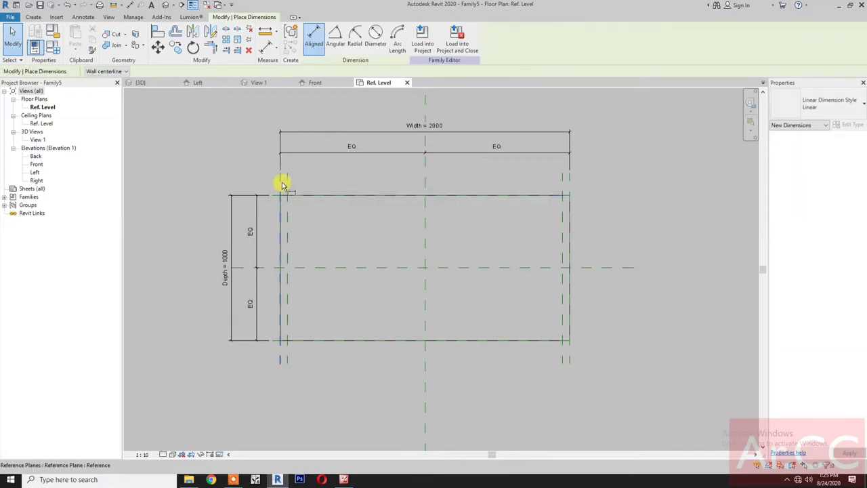
left_click(285, 185)
left_click(287, 179)
left_click(298, 166)
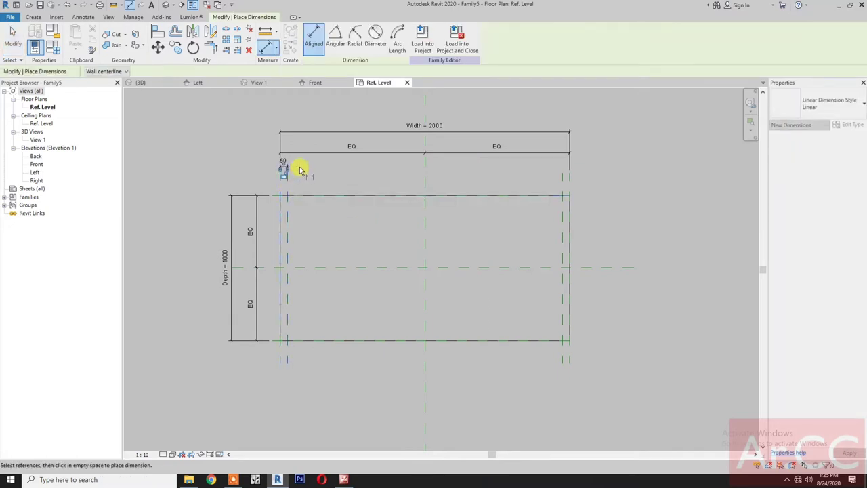
left_click(561, 187)
left_click(567, 184)
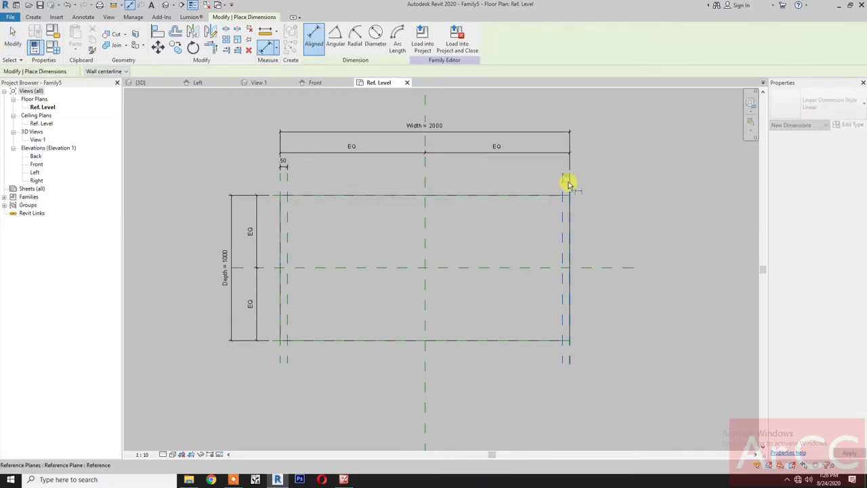
left_click(600, 172)
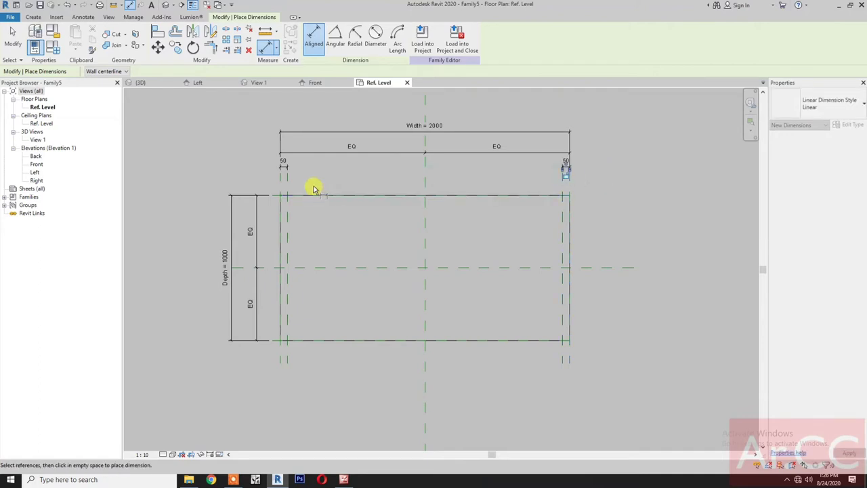
key("Escape")
key("Escape")
Create a Leg Width parameter on the left 50 dimension, then apply it to the right one
left_click(287, 165)
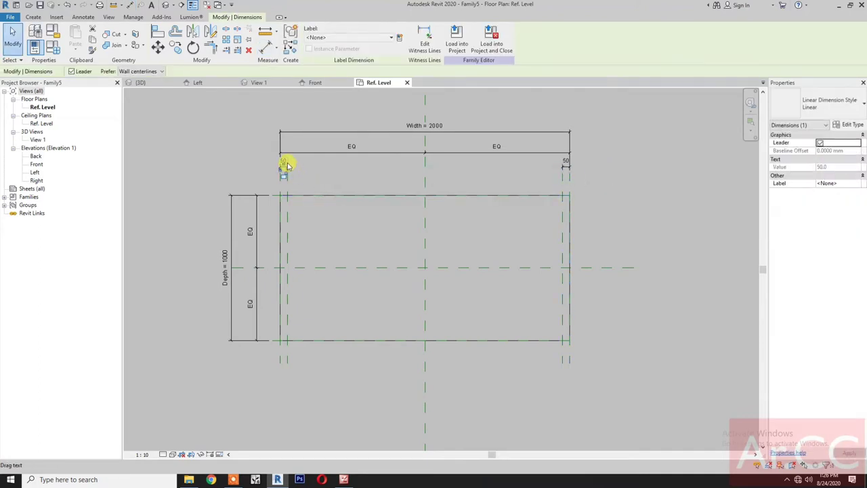
left_click(399, 39)
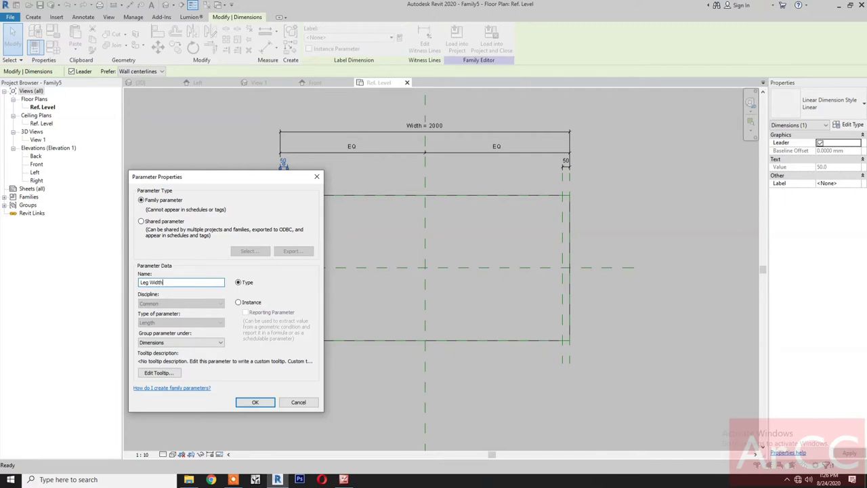
left_click(256, 402)
left_click(302, 400)
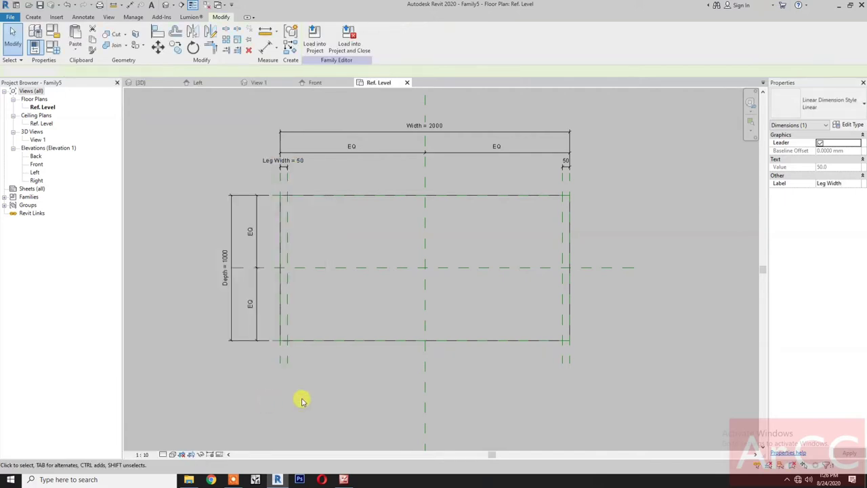
left_click(561, 166)
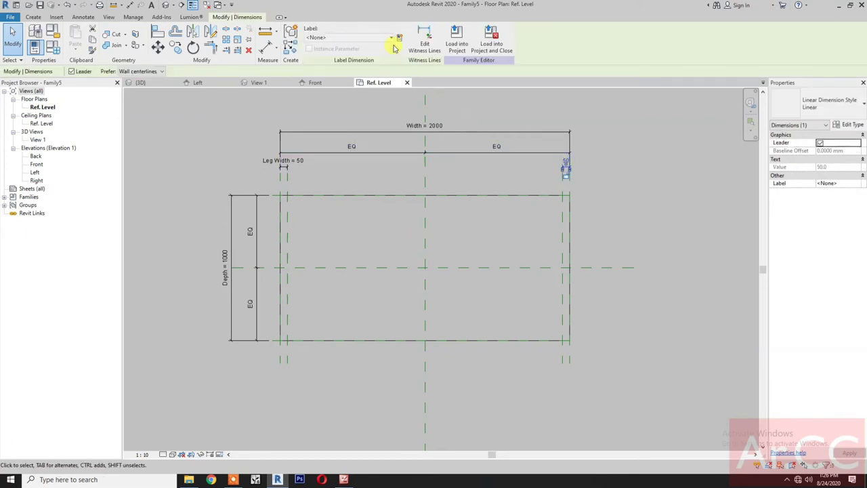
left_click(372, 39)
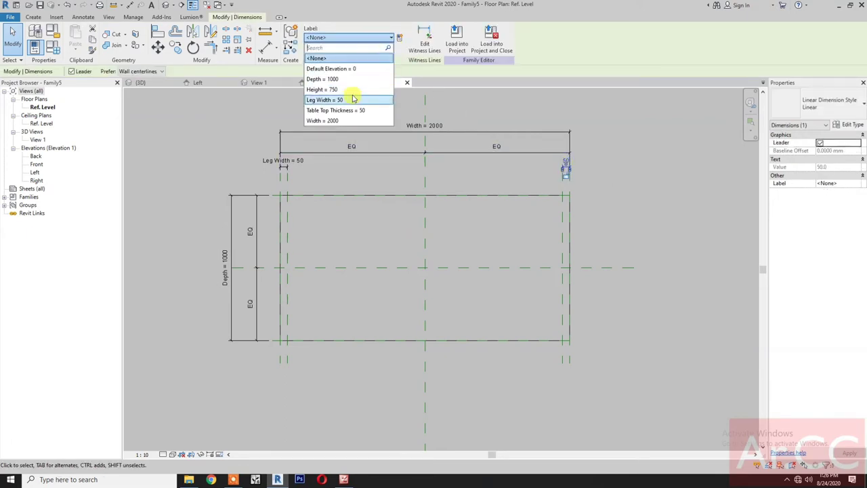
left_click(331, 99)
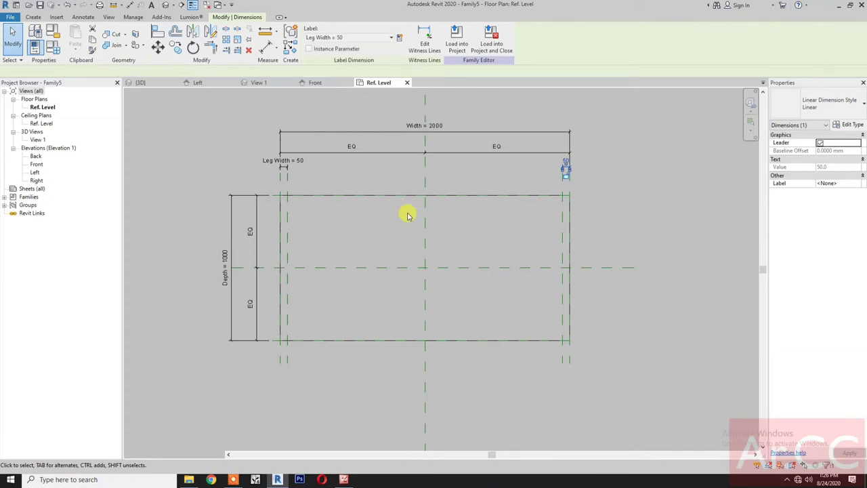
left_click(367, 411)
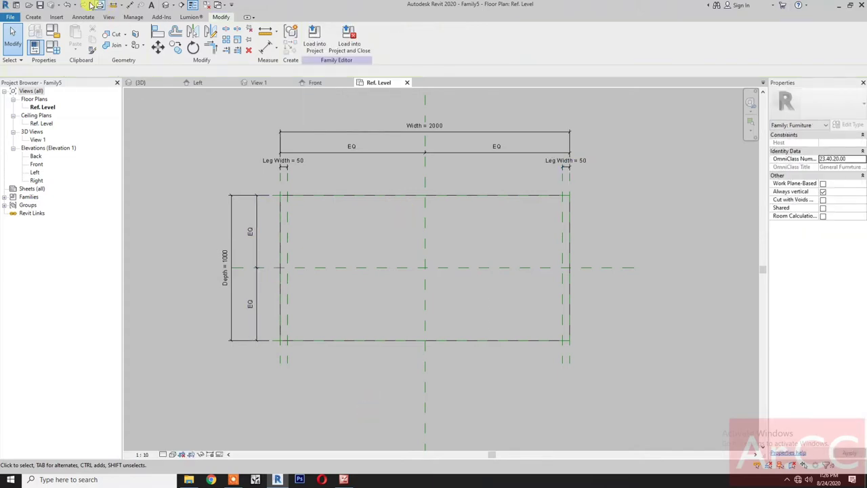
Sketch a narrow rectangular extrusion near the table's left edge and finish it
left_click(39, 19)
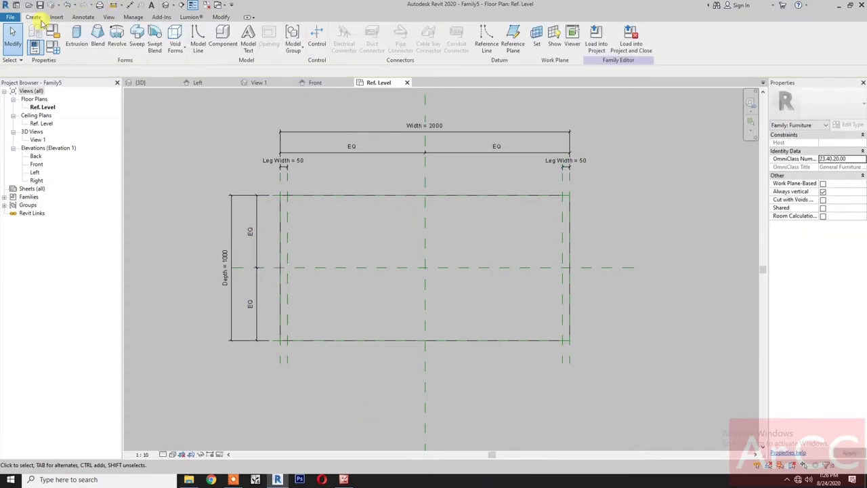
left_click(75, 43)
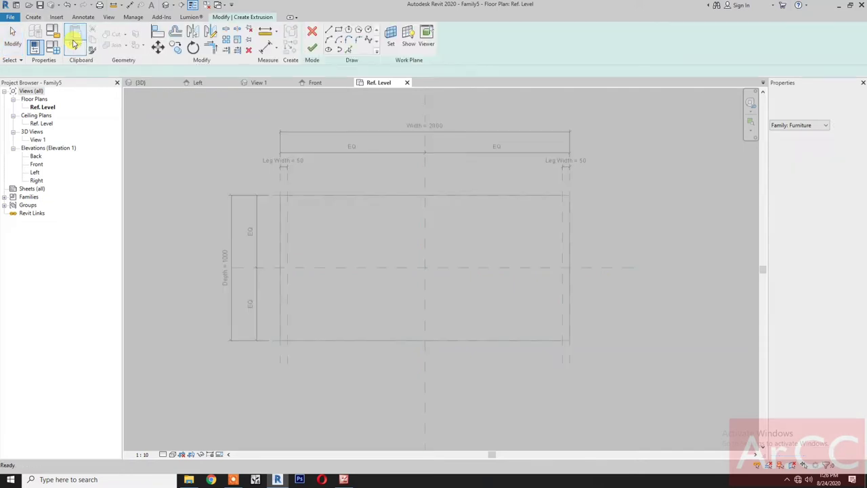
left_click(339, 29)
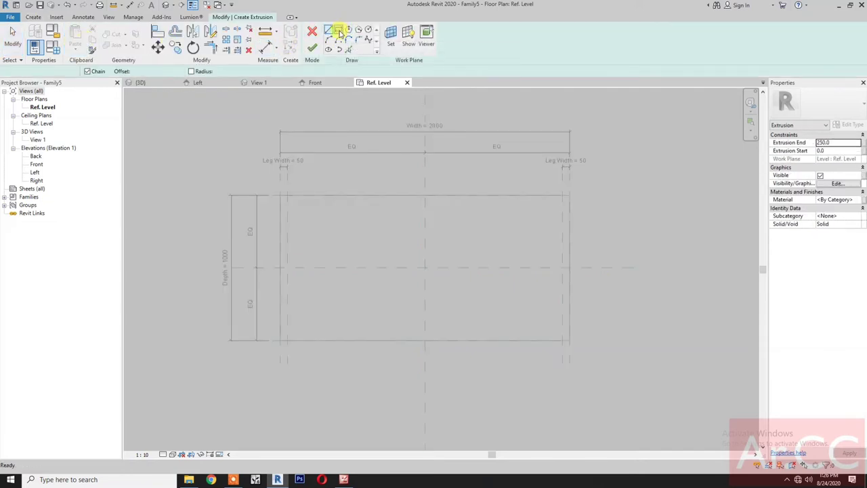
left_click(269, 201)
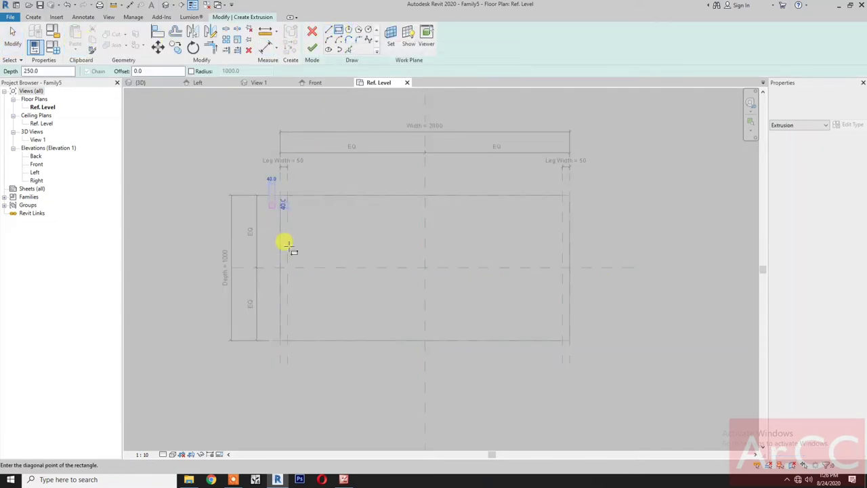
left_click(301, 326)
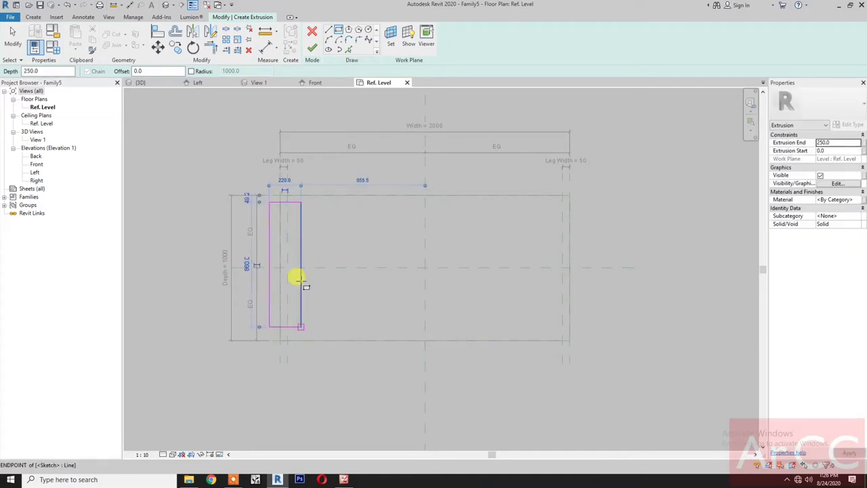
left_click(312, 48)
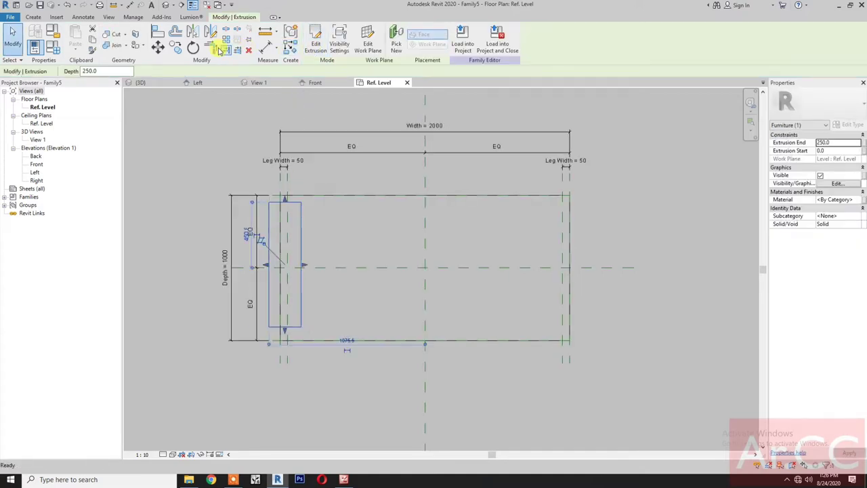
Align the leg's top, bottom, left and right edges to the depth and Leg Width planes
left_click(157, 32)
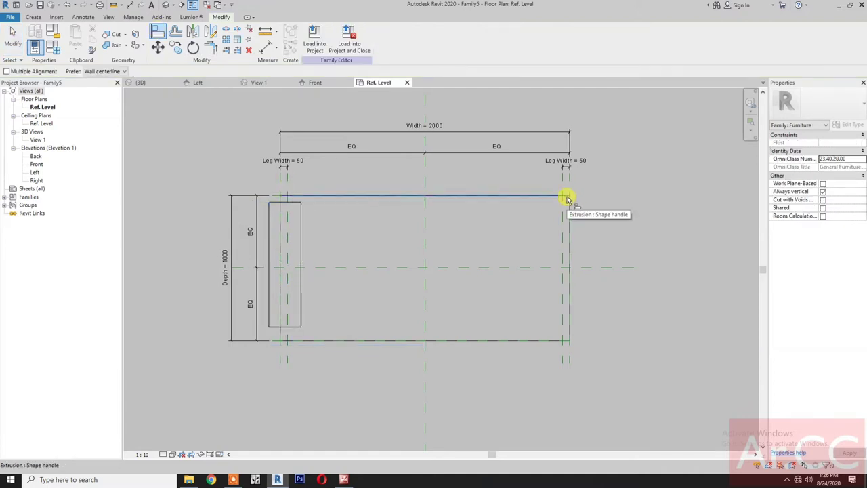
scroll(278, 197, "up", 2)
left_click(271, 196)
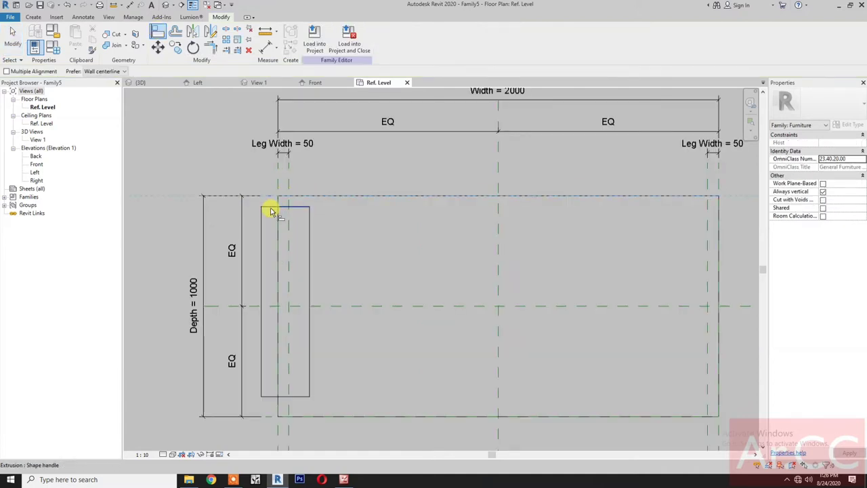
left_click(271, 207)
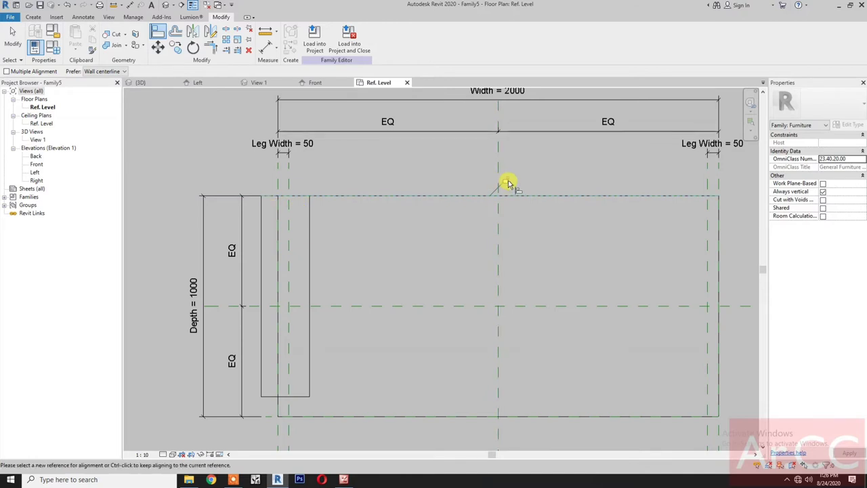
left_click(266, 417)
left_click(271, 397)
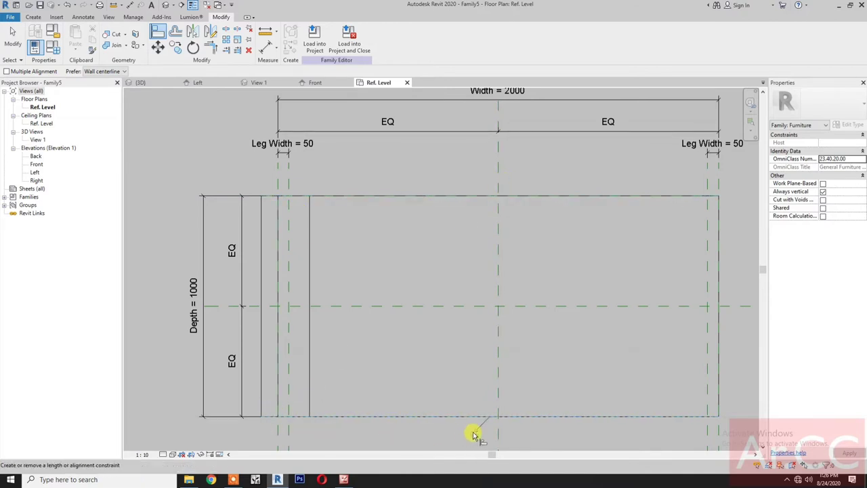
left_click(278, 175)
left_click(260, 213)
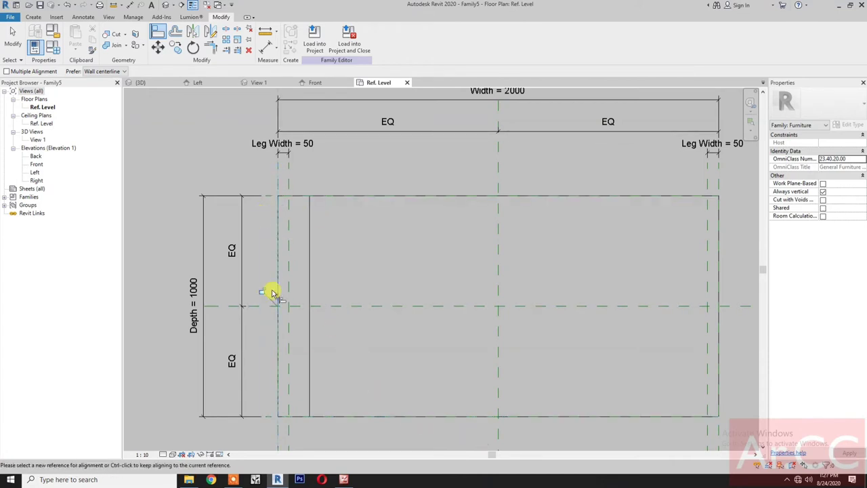
left_click(294, 189)
left_click(309, 232)
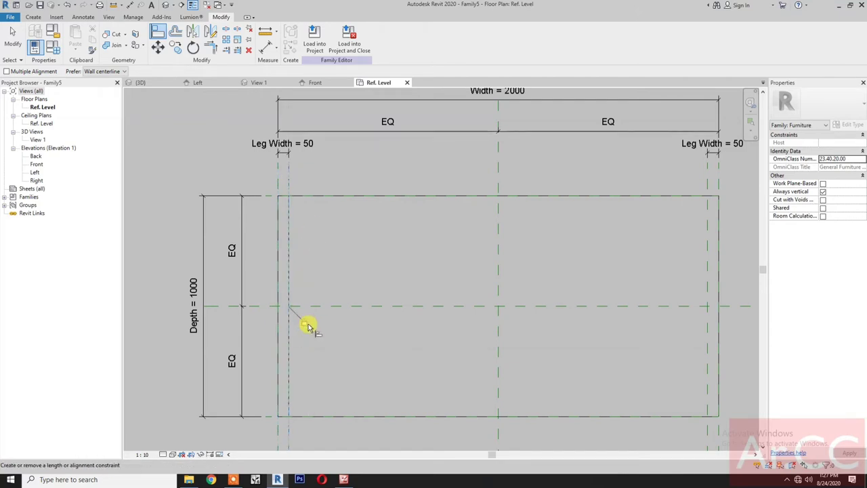
In the Front elevation, drag the leg's top up to the table top's underside, then return to Ref. Level
left_click(333, 83)
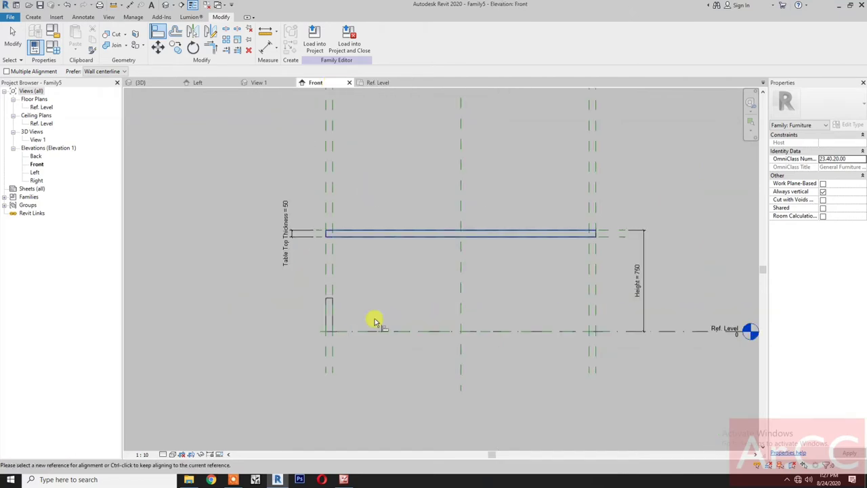
scroll(328, 298, "up", 3)
left_click(329, 293)
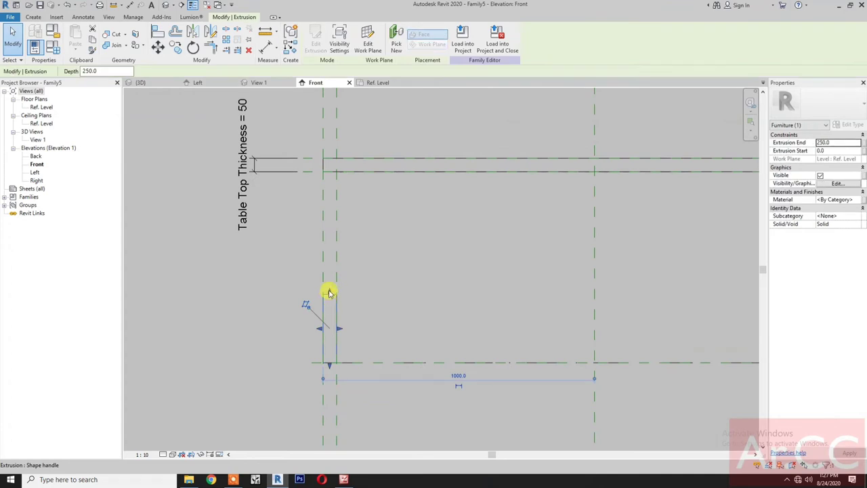
left_click_drag(329, 293, 329, 170)
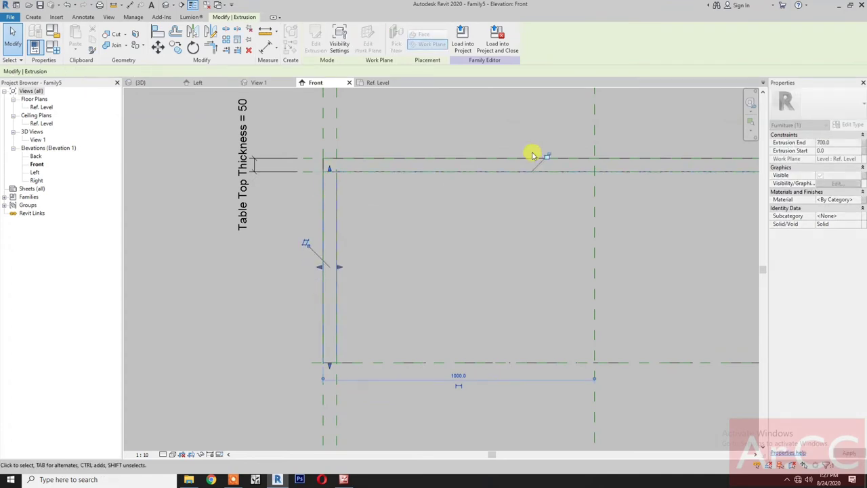
left_click(499, 257)
scroll(494, 267, "down", 1)
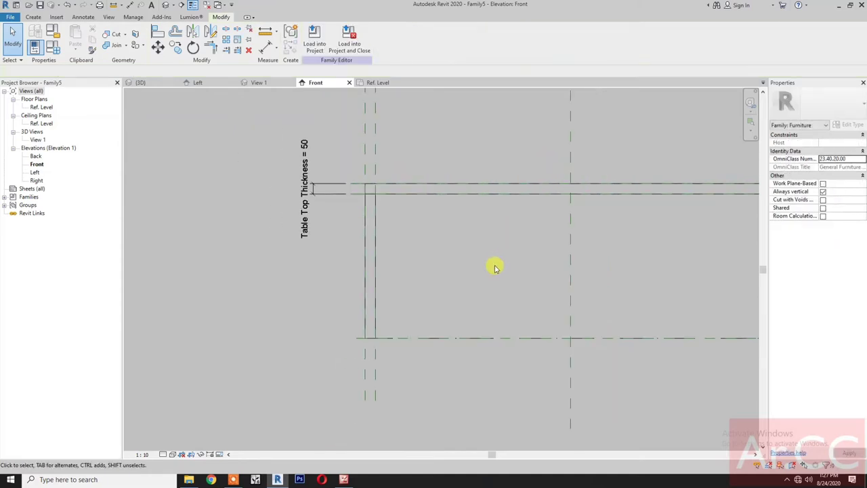
scroll(491, 274, "down", 3)
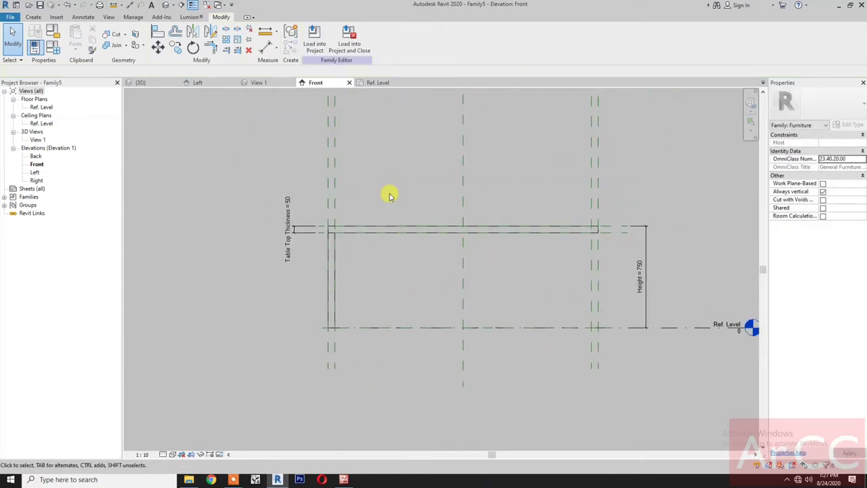
left_click(375, 84)
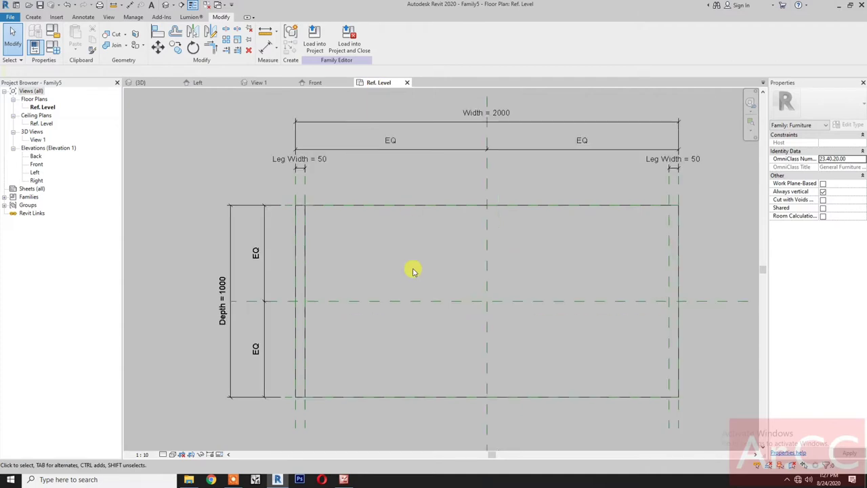
scroll(433, 284, "down", 4)
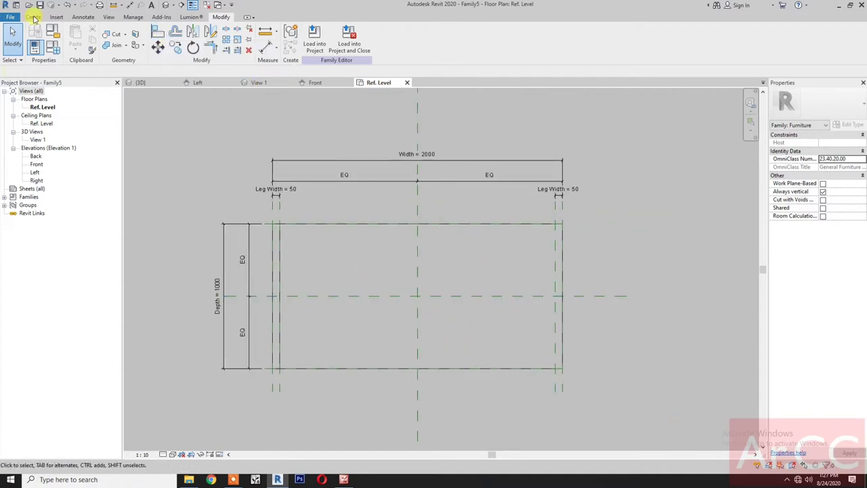
Sketch a rectangular extrusion for the second leg near the table's right edge
left_click(34, 18)
left_click(76, 34)
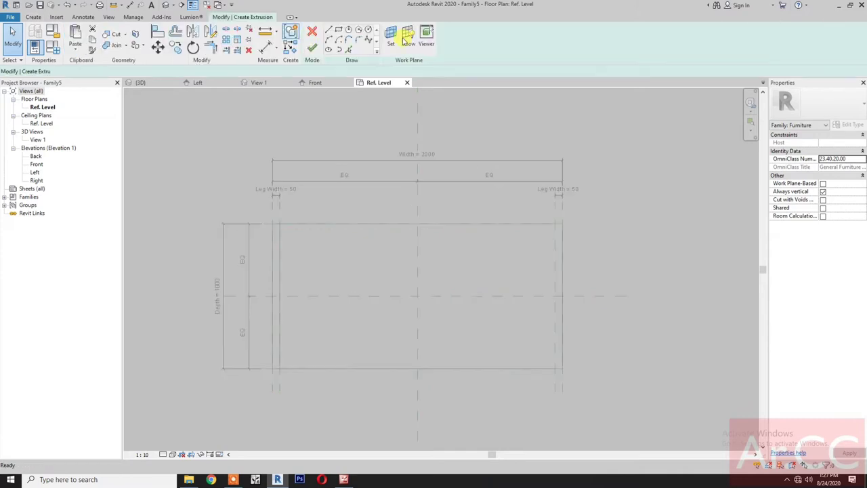
left_click(339, 30)
scroll(567, 251, "up", 1)
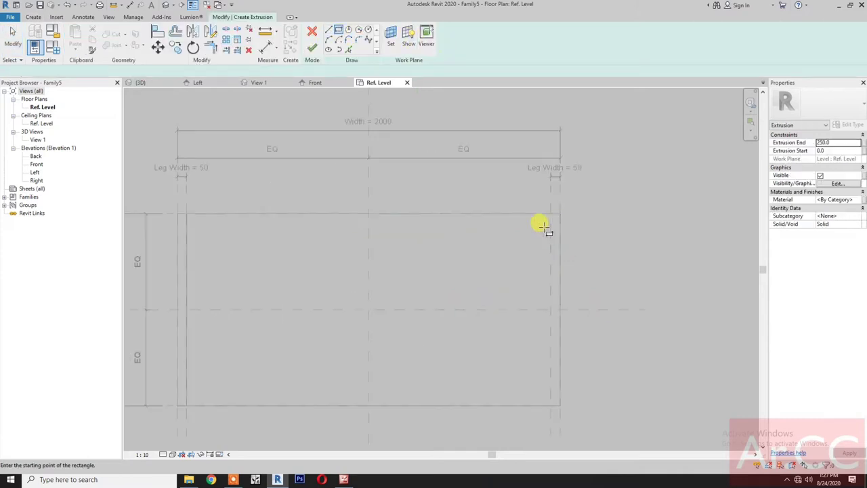
left_click(539, 226)
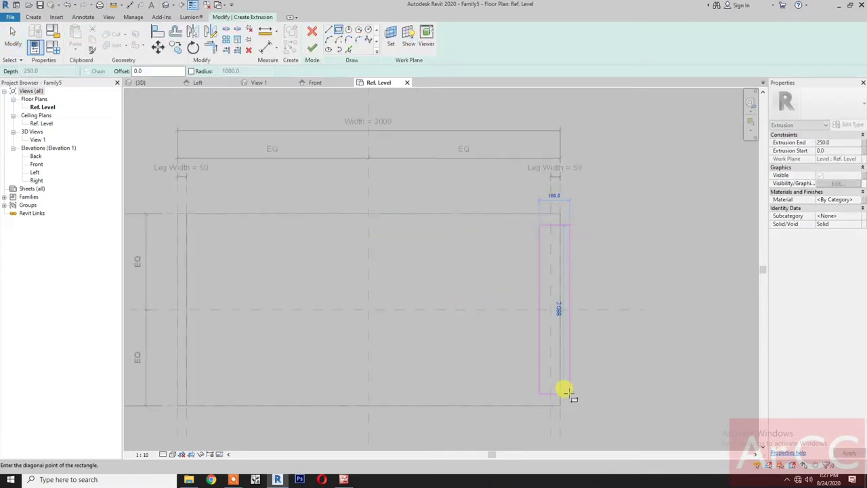
left_click(566, 392)
Align and lock the rectangle's four edges to the depth and right leg planes, then finish
left_click(158, 32)
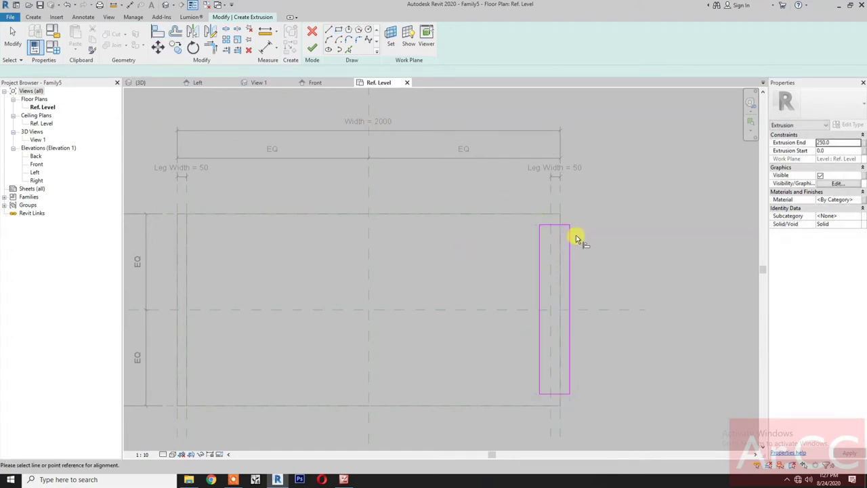
left_click(170, 214)
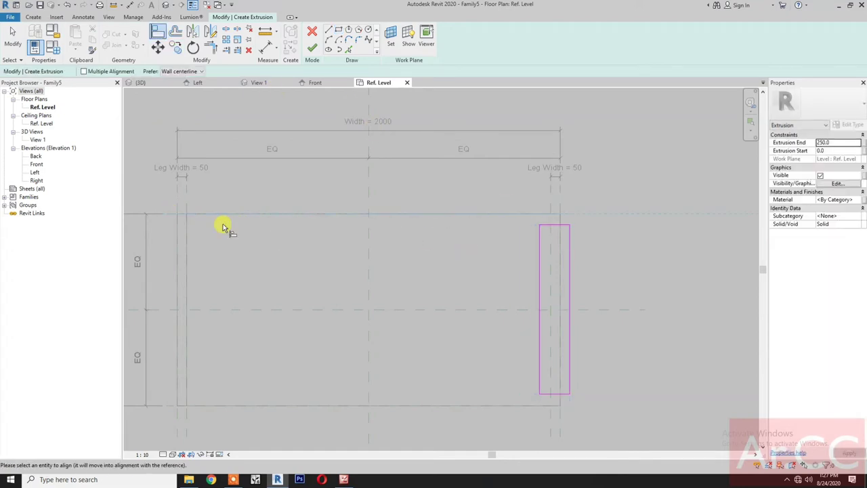
left_click(554, 226)
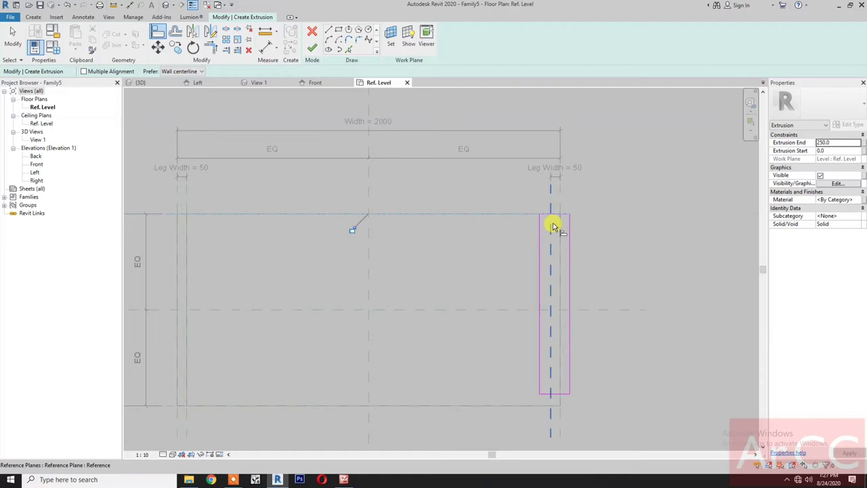
left_click(352, 229)
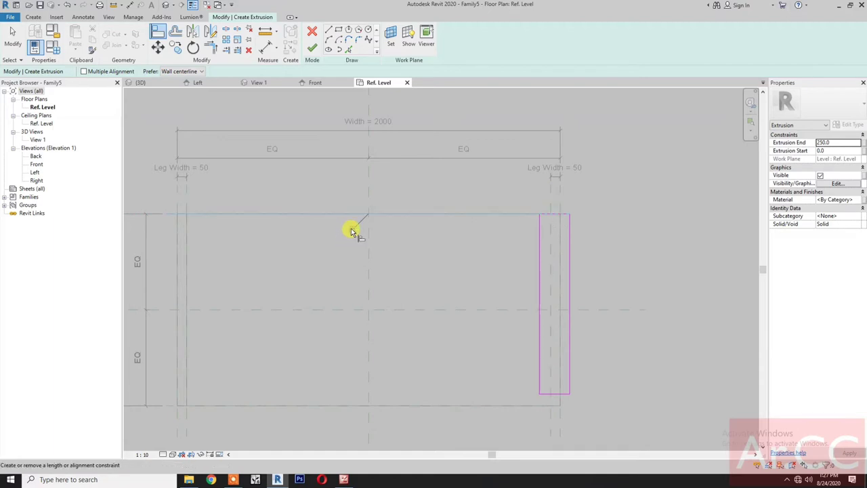
left_click(170, 405)
left_click(552, 394)
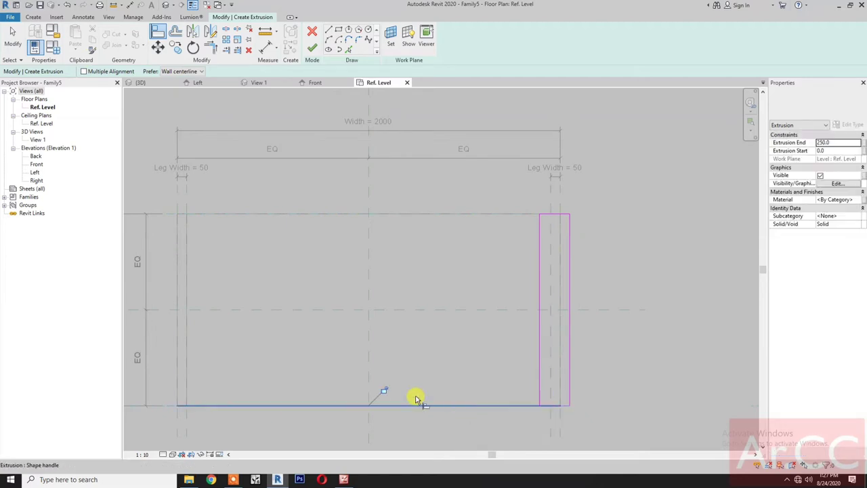
left_click(552, 421)
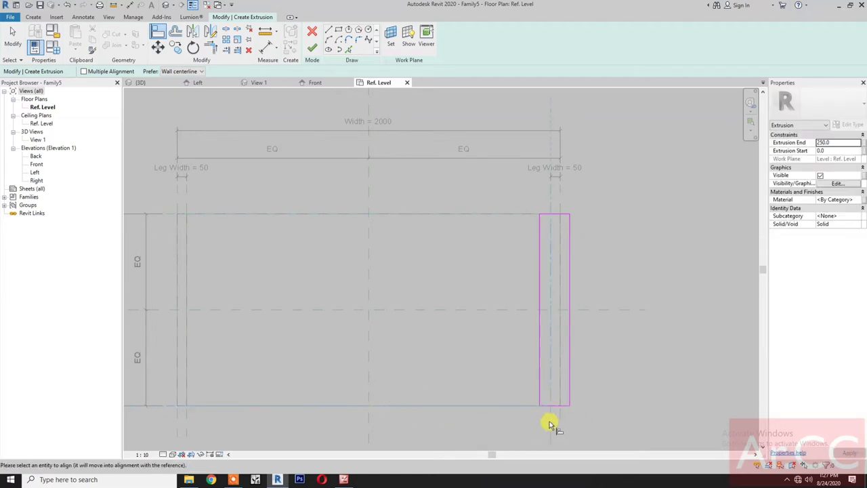
left_click(540, 387)
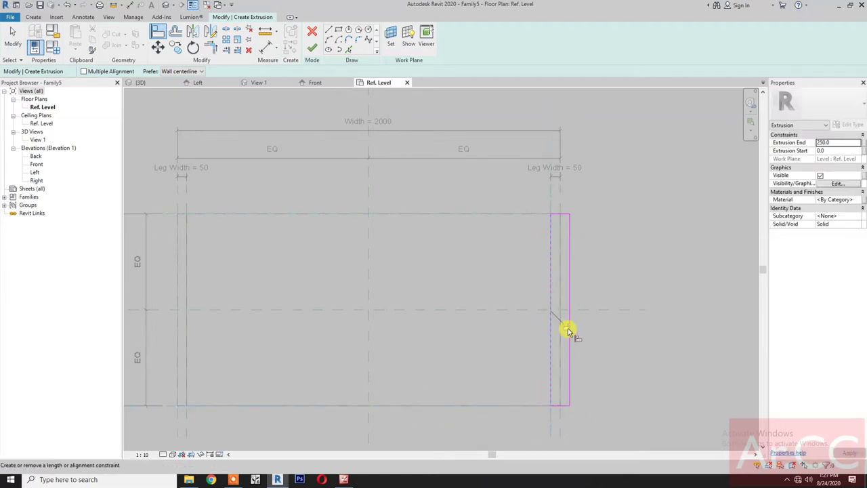
left_click(561, 429)
left_click(569, 393)
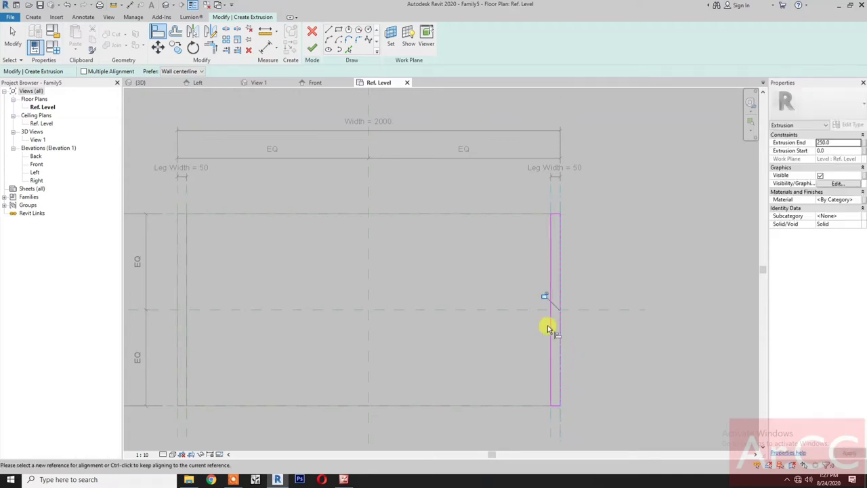
left_click(544, 296)
left_click(312, 45)
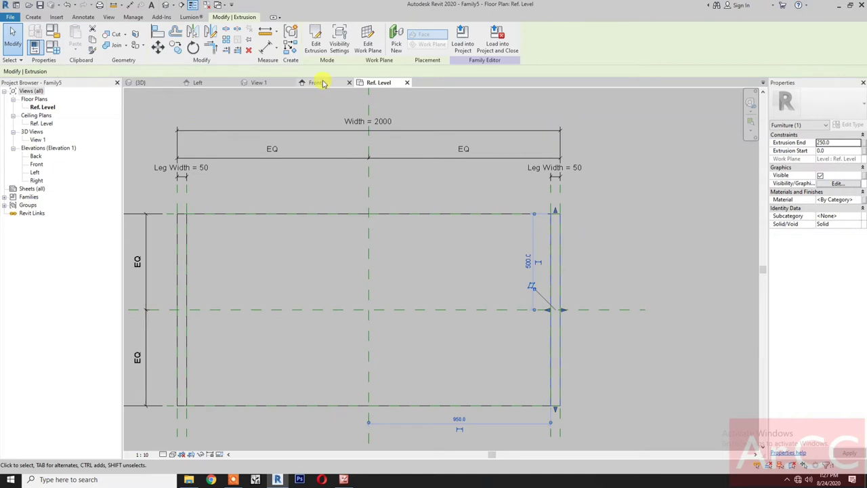
In the Front elevation, align the right leg's top to the table top's underside plane
left_click(315, 82)
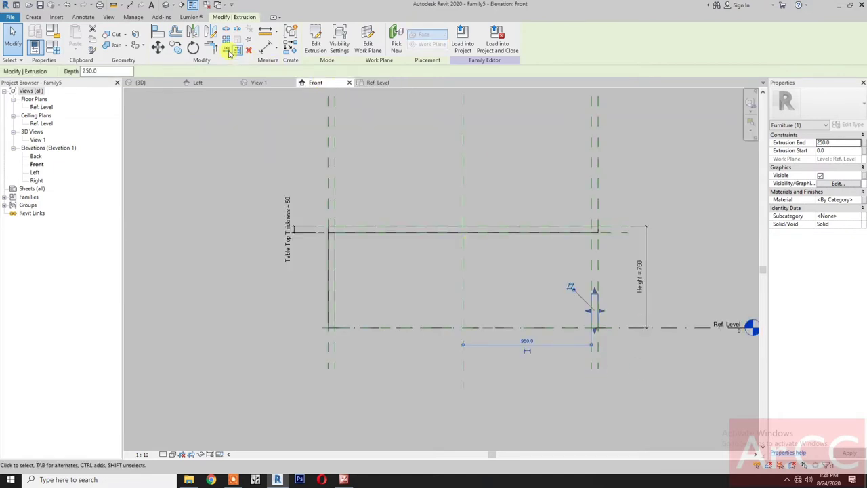
left_click(158, 31)
scroll(612, 238, "up", 1)
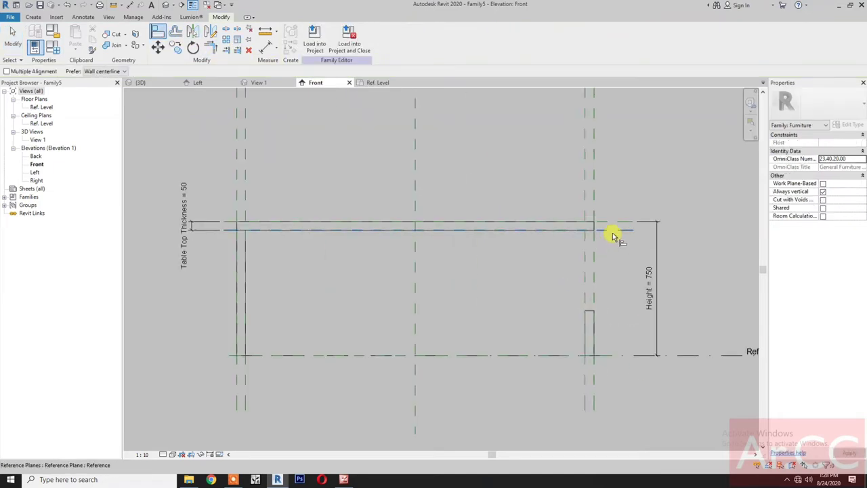
left_click(612, 233)
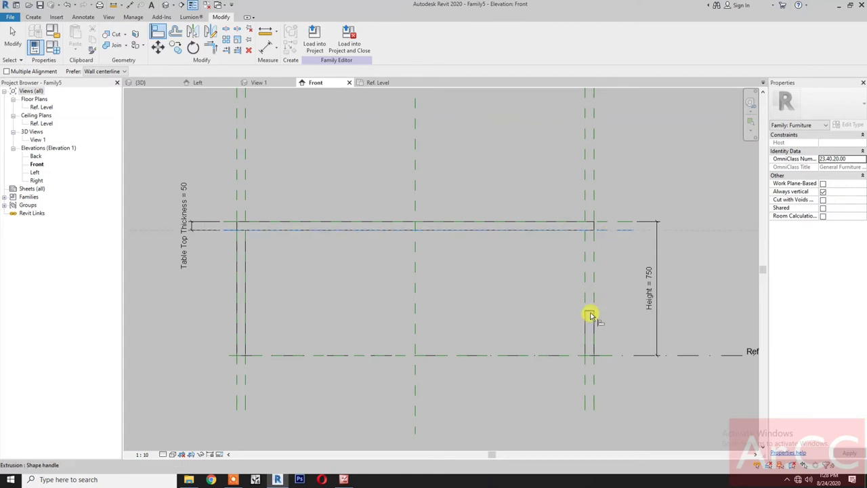
left_click(591, 314)
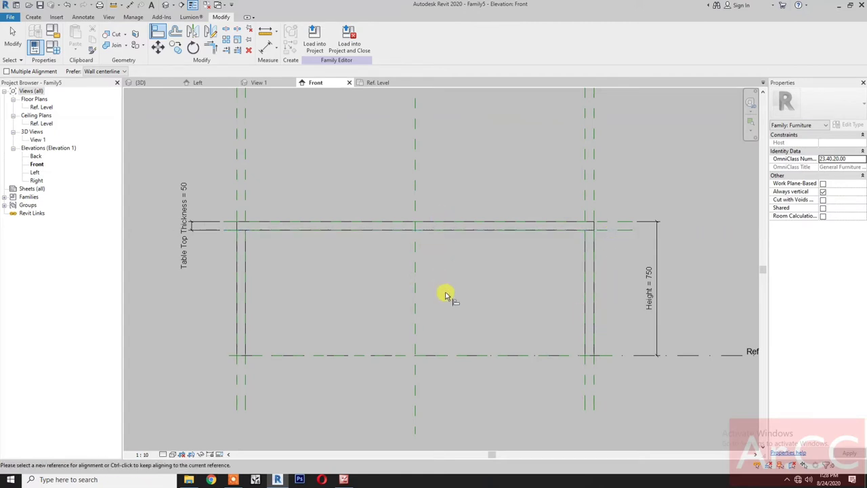
key("Escape")
key("Escape")
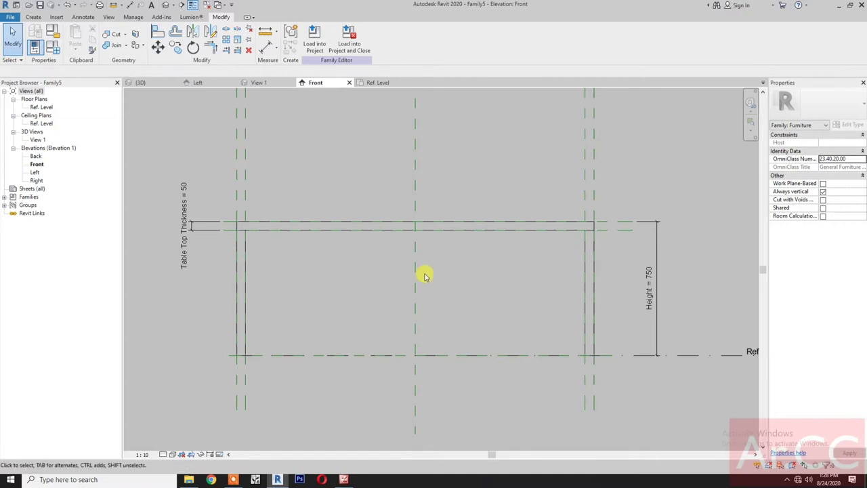
Copy the left leg's two reference planes 100 to the right in the Ref. Level plan
left_click(379, 82)
scroll(406, 267, "down", 1)
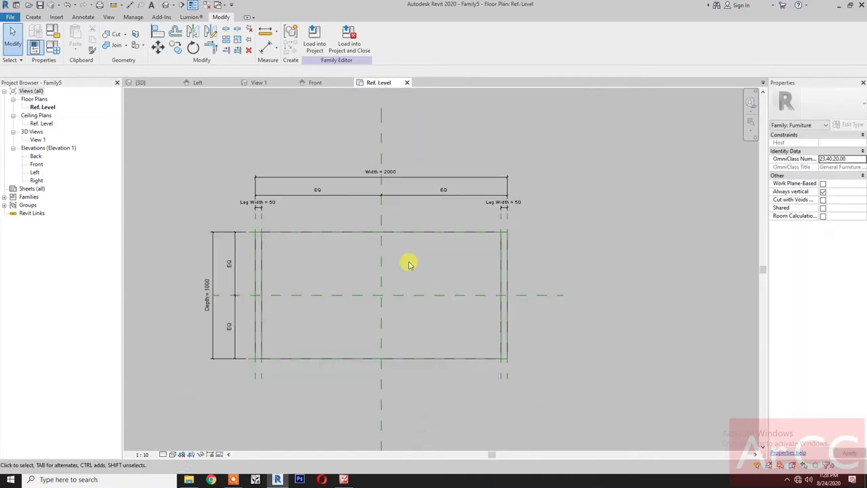
scroll(328, 313, "up", 1)
scroll(355, 323, "up", 1)
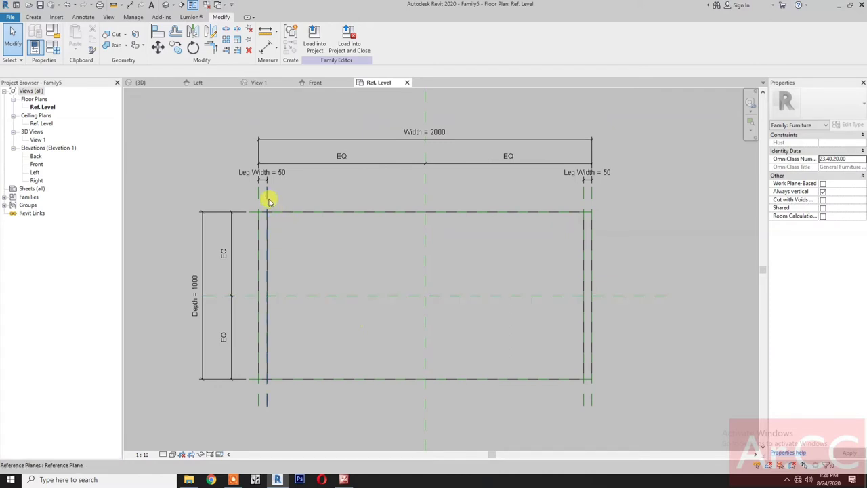
left_click(260, 201)
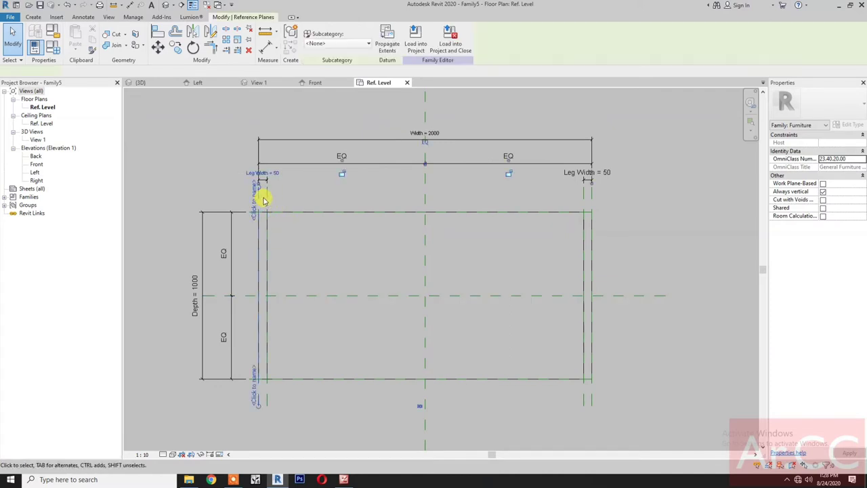
left_click(267, 195, "ctrl")
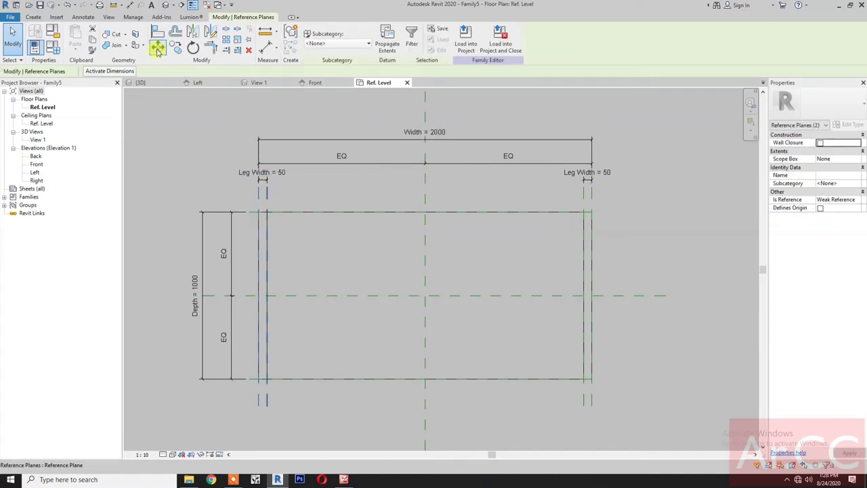
left_click(157, 48)
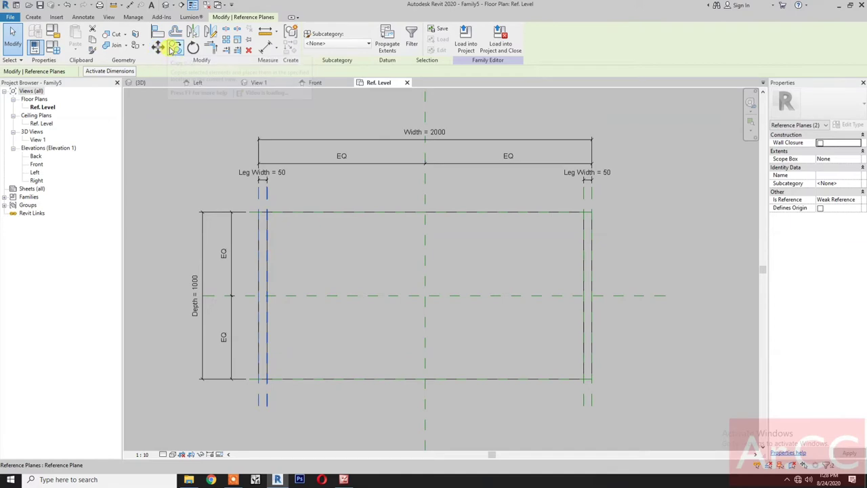
left_click(184, 162)
type("1")
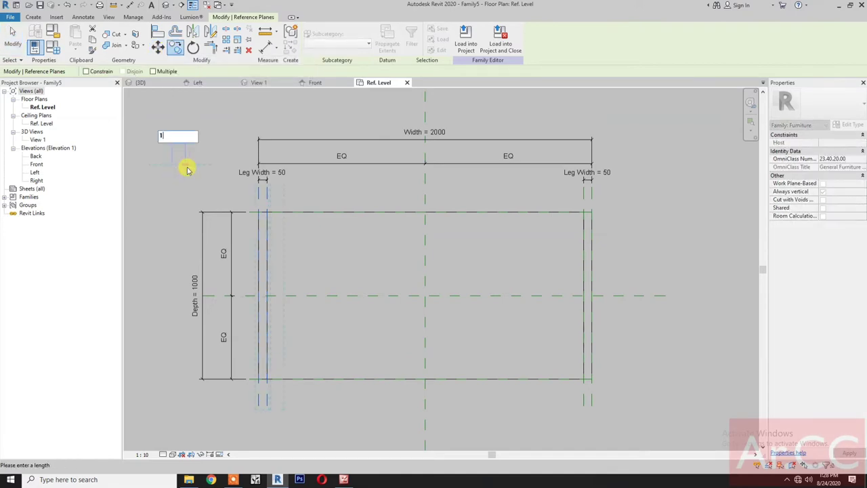
type("00")
key("Return")
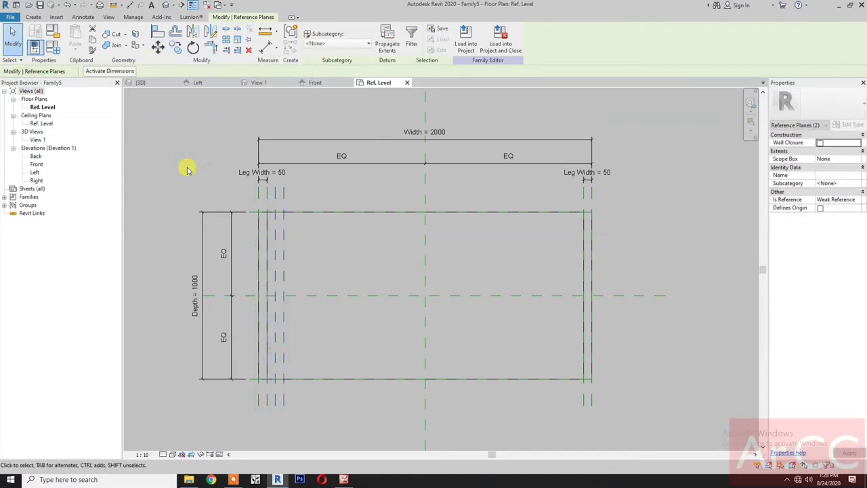
Dimension the 100 gap between the left leg plane and its copy
left_click(326, 204)
scroll(248, 207, "up", 5)
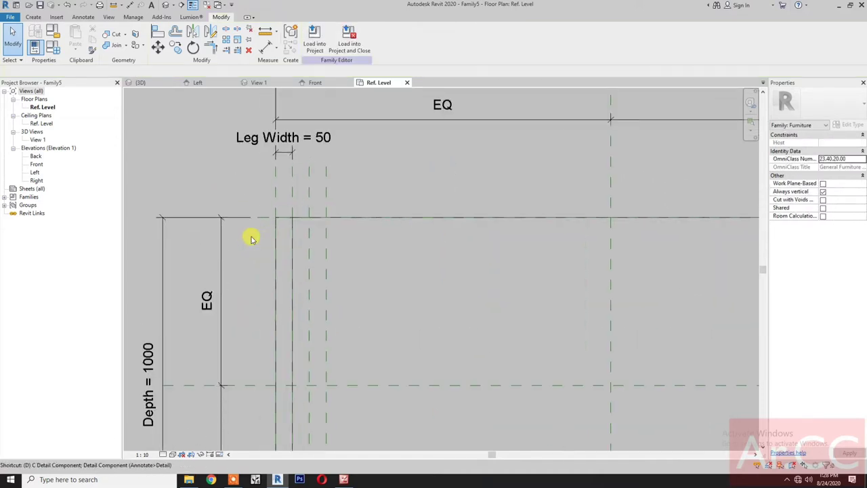
key("d")
key("i")
left_click(312, 207)
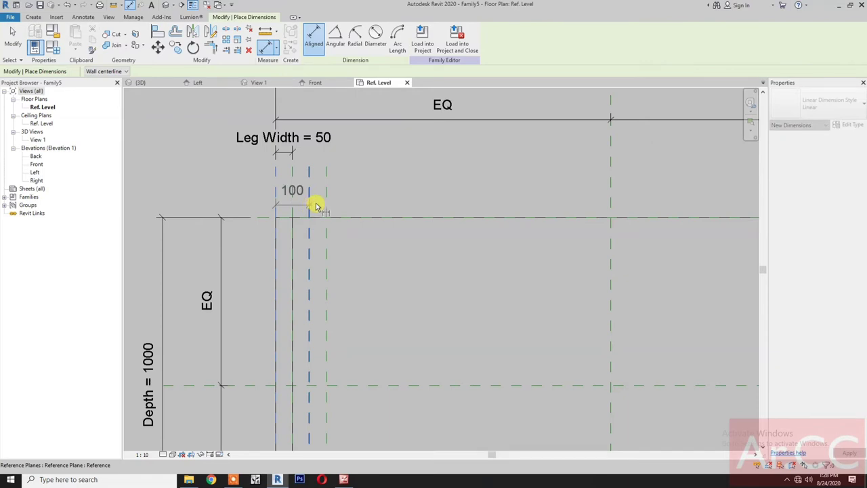
scroll(360, 188, "down", 2)
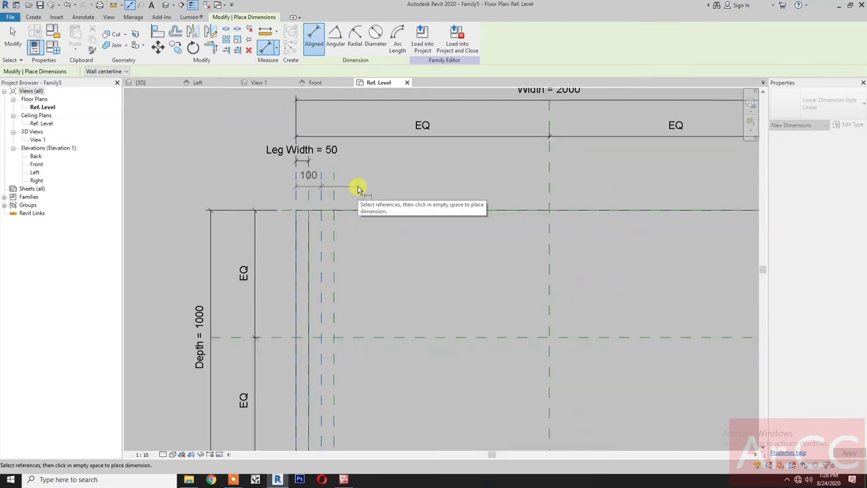
left_click(358, 188)
scroll(357, 188, "down", 2)
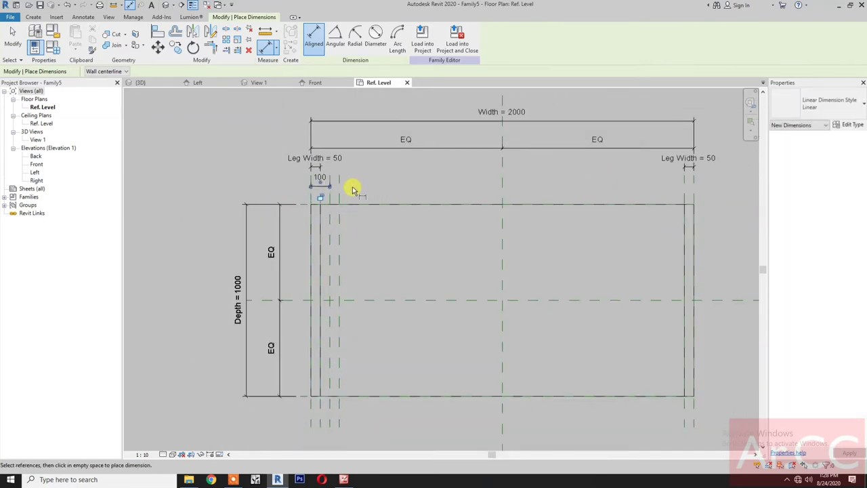
key("Escape")
key("Escape")
Label the 100 dimension with a new Metal Leg Offset 1 type parameter
left_click(320, 187)
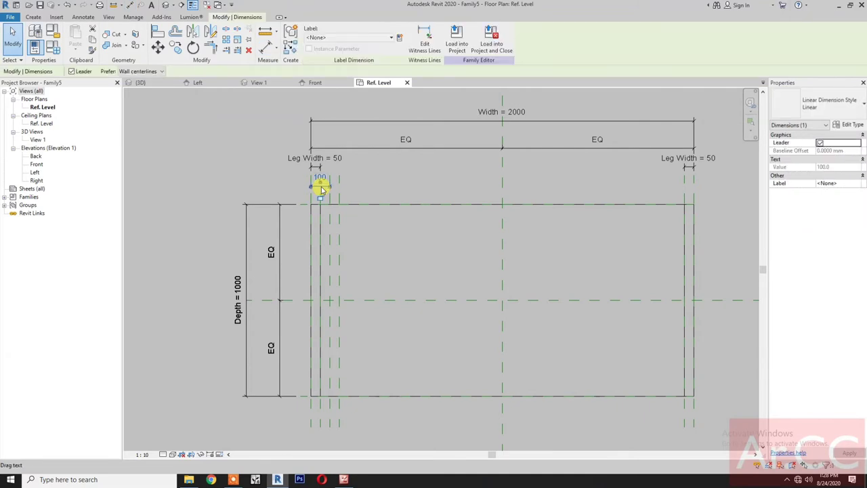
left_click(400, 37)
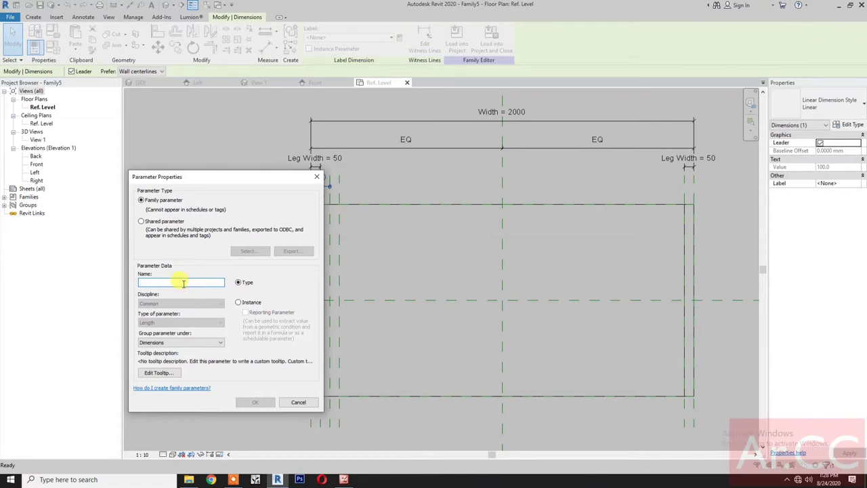
type("Metal Leg Offset 1")
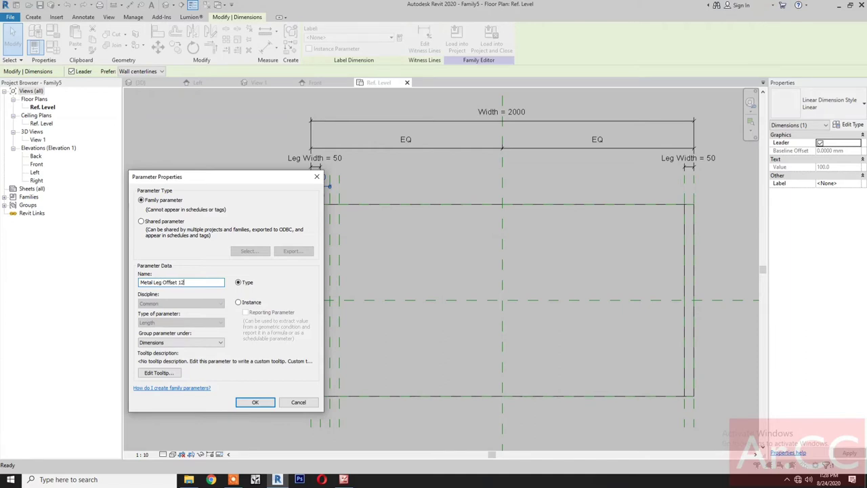
left_click(238, 402)
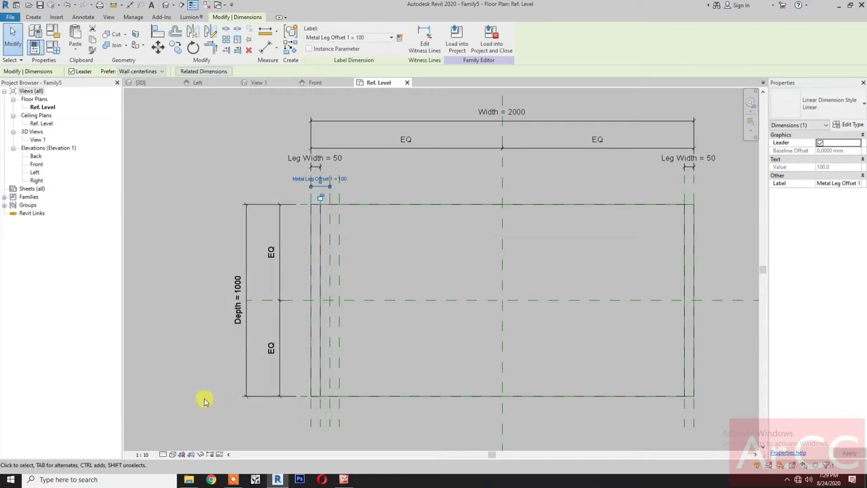
Copy the right leg's two reference planes 100 to the left
left_click(325, 308)
scroll(352, 311, "down", 2)
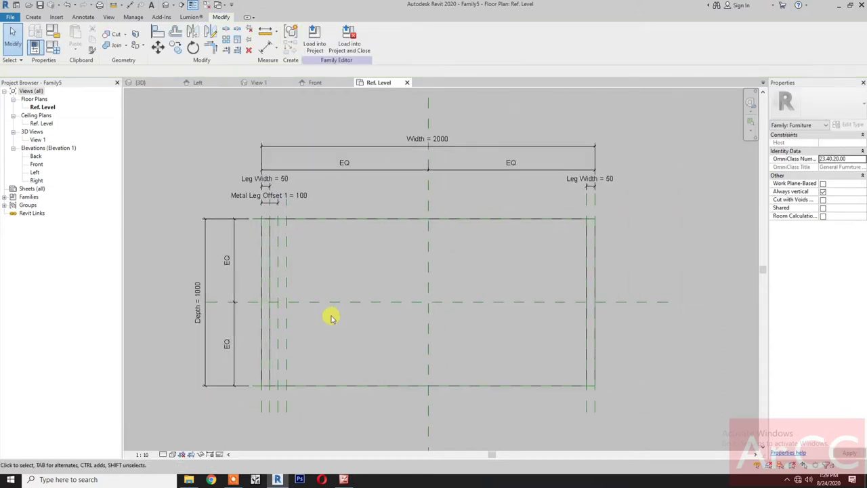
scroll(580, 212, "up", 1)
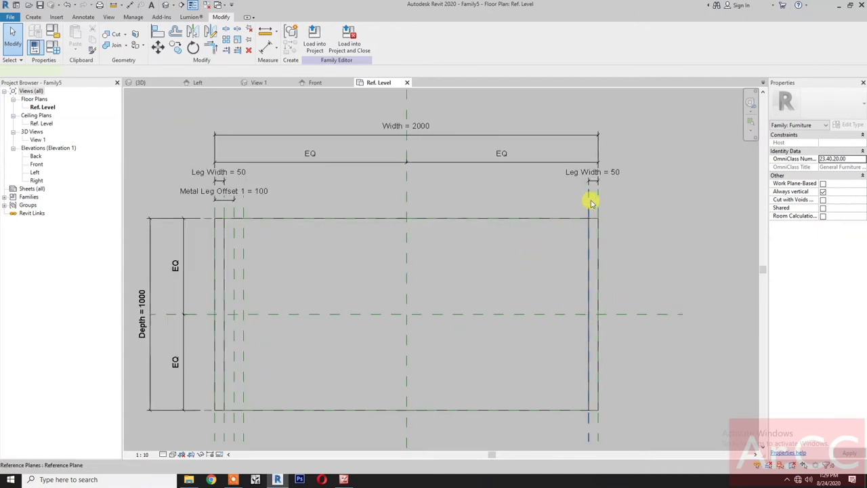
left_click(596, 184)
left_click(589, 190, "ctrl")
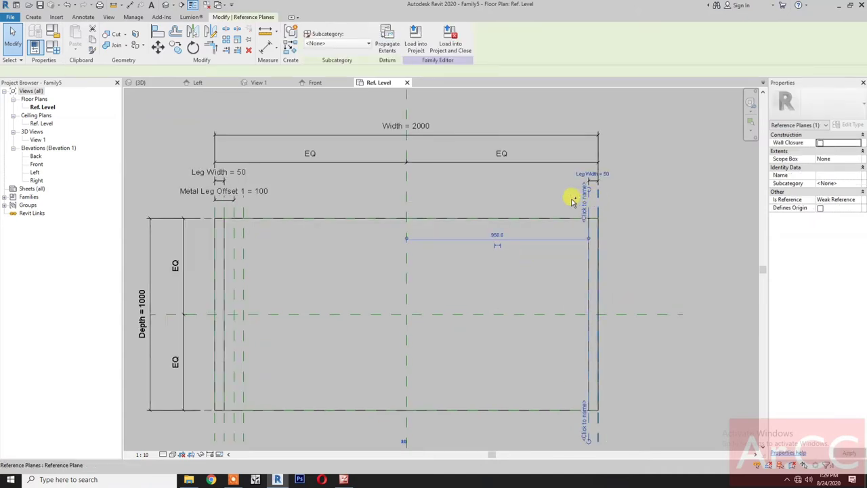
left_click(176, 47)
left_click(499, 203)
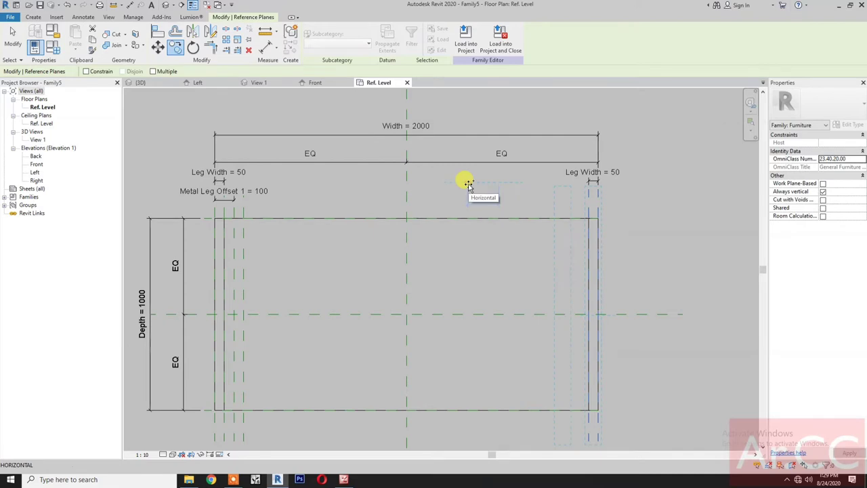
type("100")
key("Return")
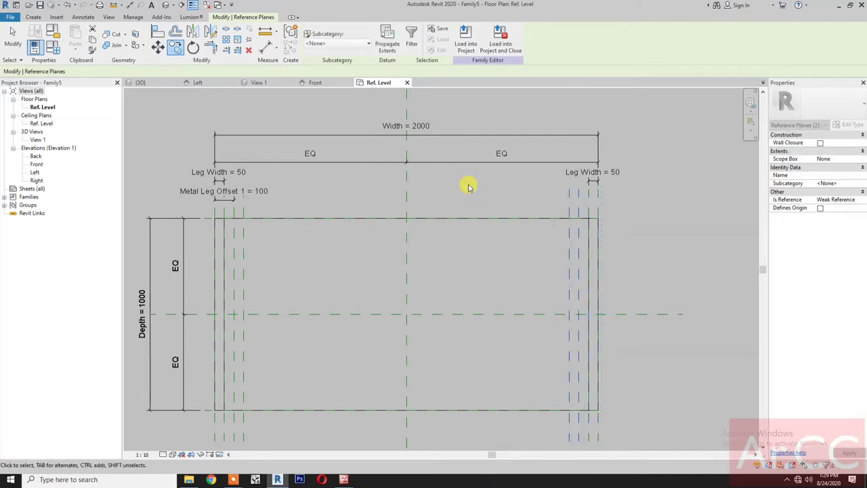
key("Escape")
Dimension the 100 gap beside the right leg and label it Metal Leg Offset 1
key("d")
key("i")
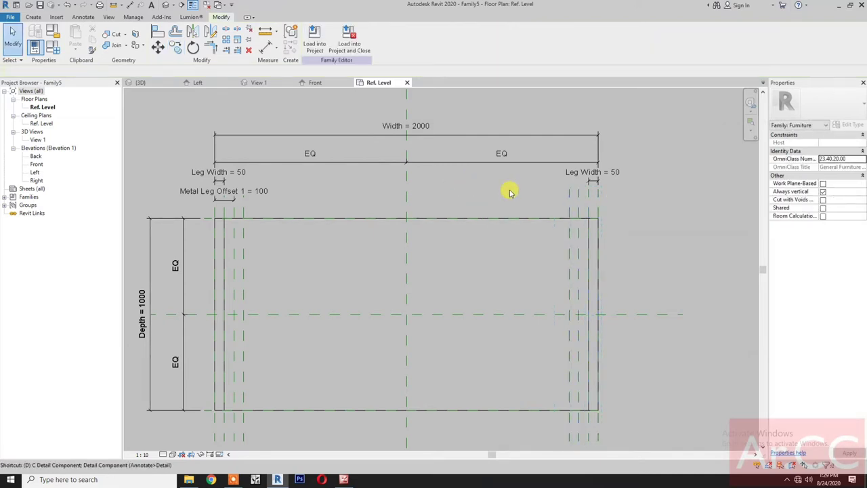
left_click(579, 208)
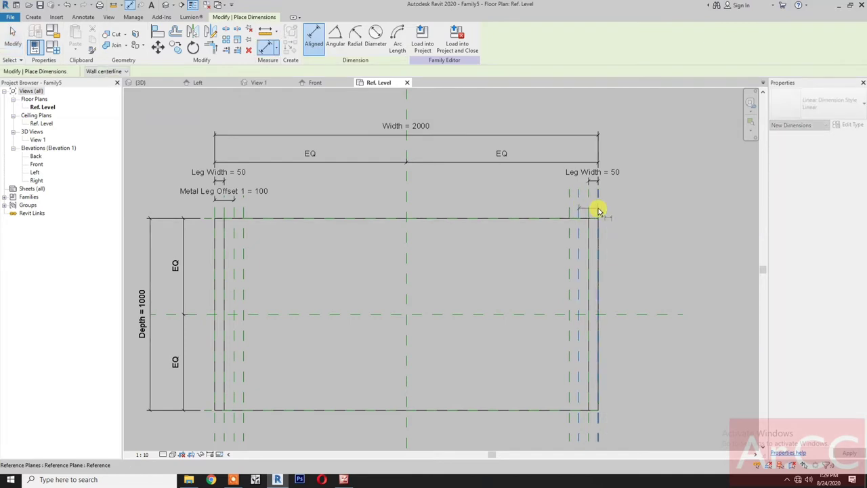
left_click(598, 205)
left_click(622, 201)
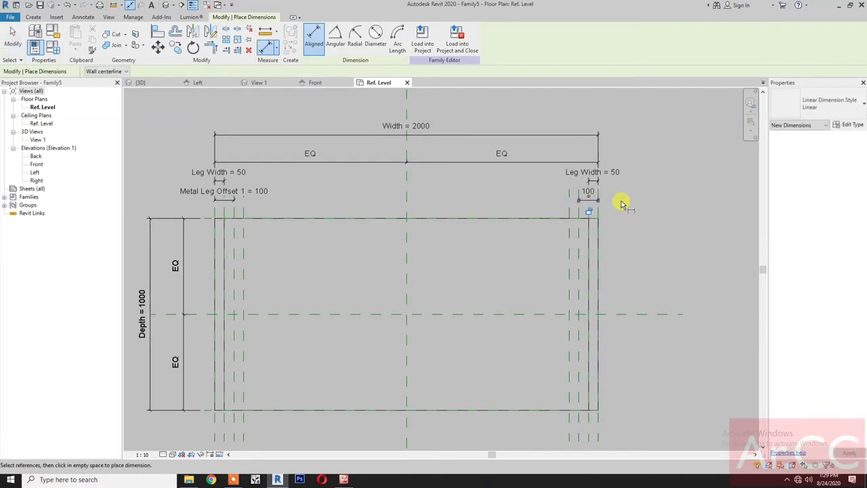
key("Escape")
key("Escape")
left_click(596, 201)
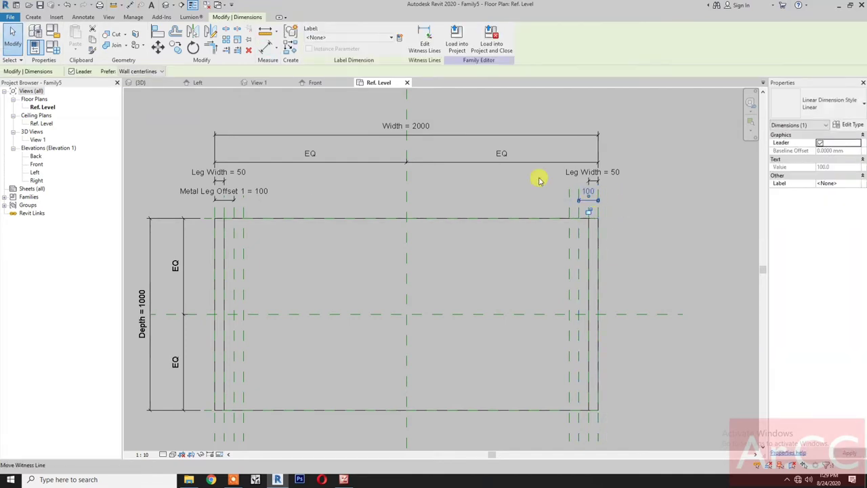
left_click(350, 38)
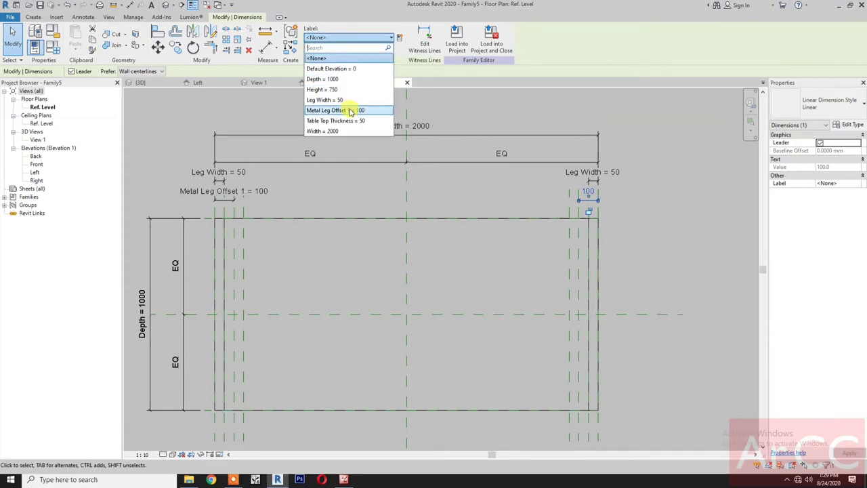
left_click(351, 111)
left_click(340, 188)
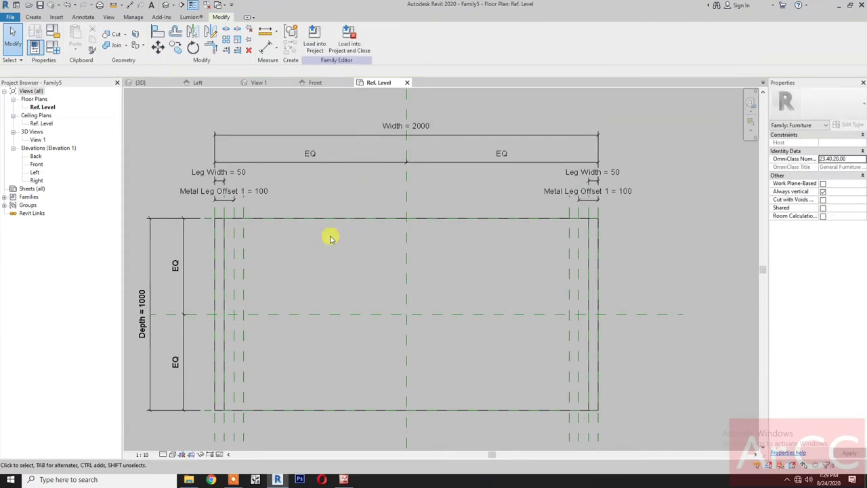
Place 50 aligned dimensions below the left and right leg plane pairs
middle_click_drag(296, 294, 315, 252)
key("d")
key("i")
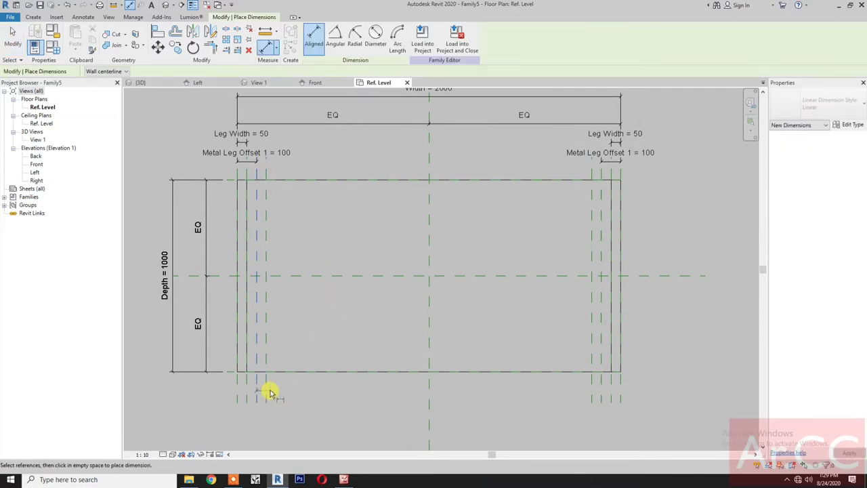
left_click(272, 421)
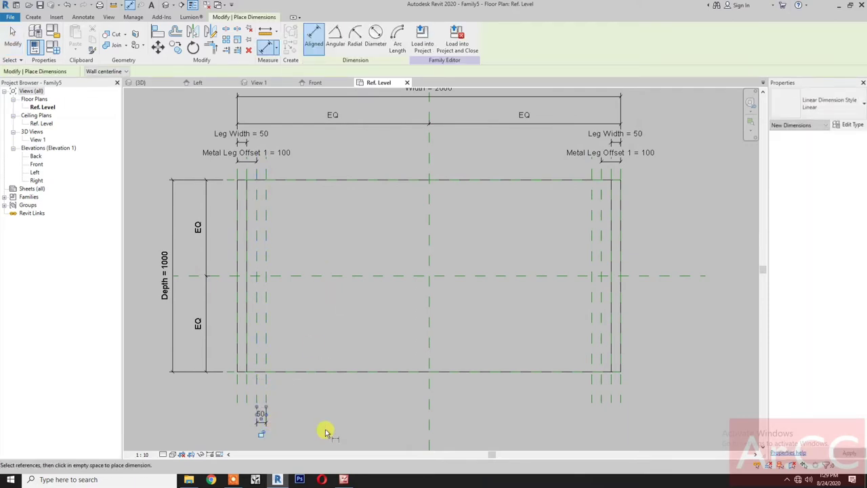
left_click(591, 383)
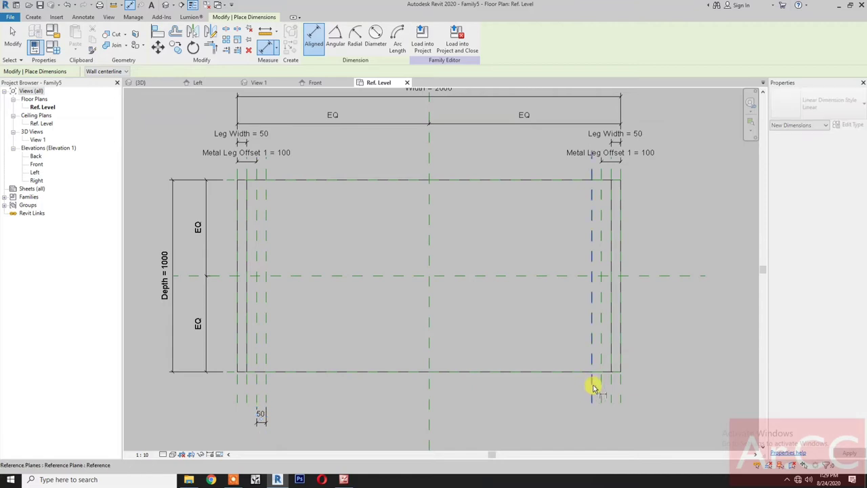
left_click(601, 384)
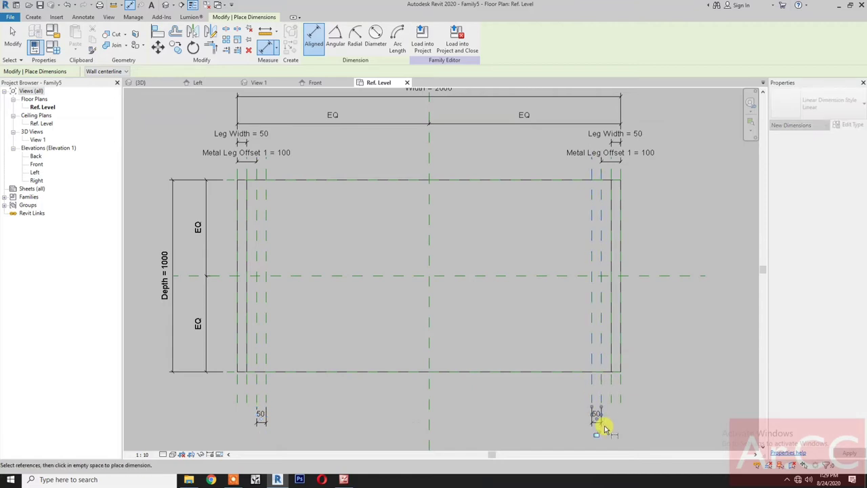
left_click(605, 427)
key("Escape")
key("Escape")
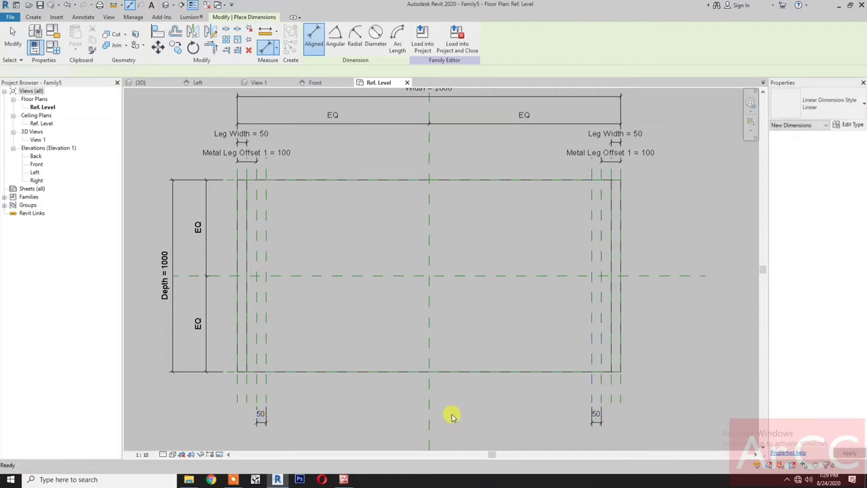
Label both 50 leg dimensions with the Leg Width parameter
left_click(260, 417)
left_click(340, 38)
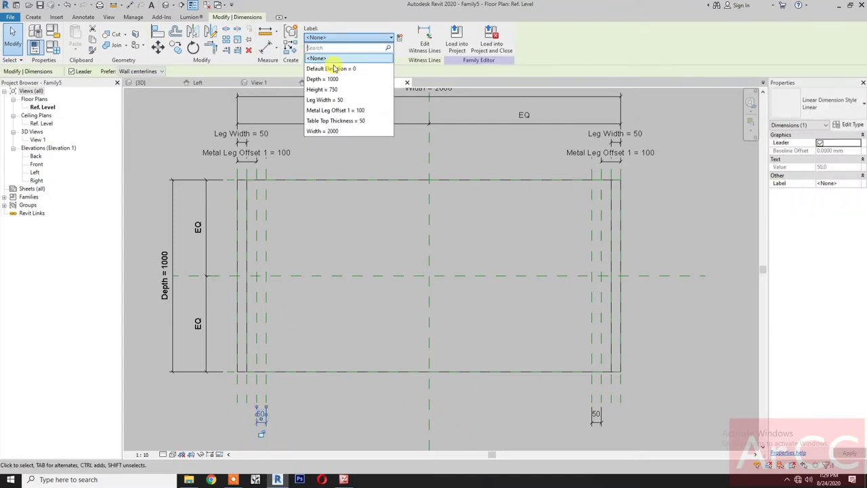
left_click(432, 433)
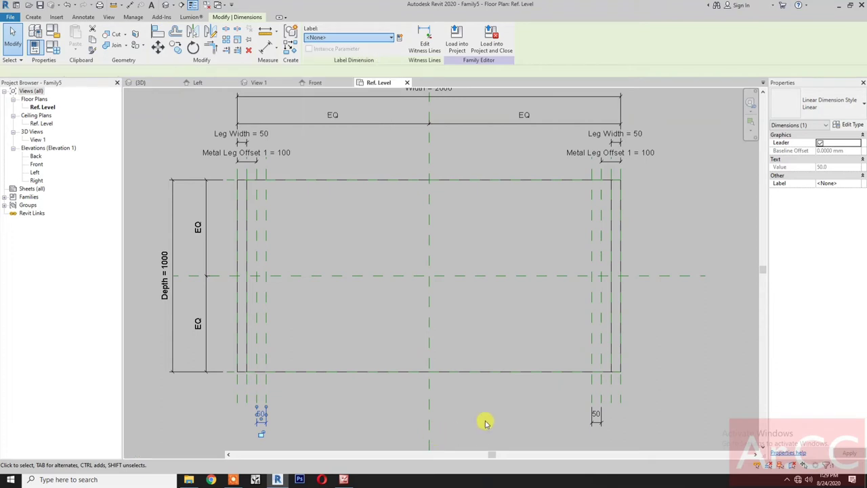
left_click(484, 422)
left_click(595, 414)
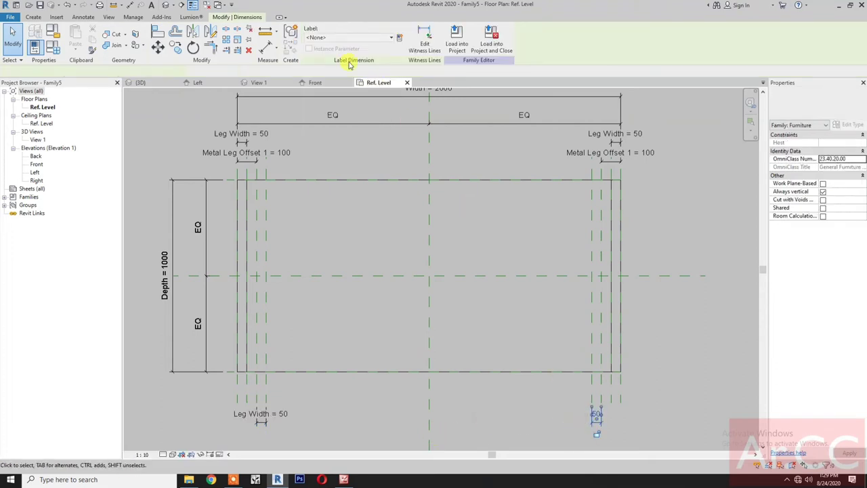
left_click(347, 38)
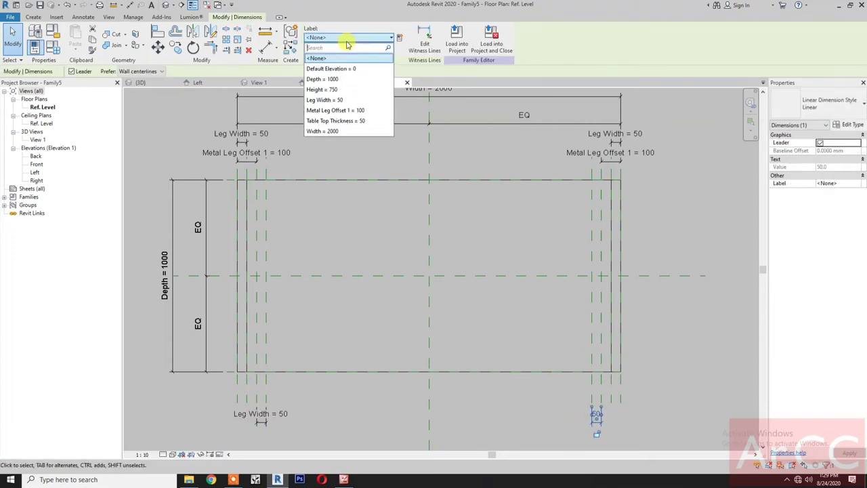
left_click(342, 100)
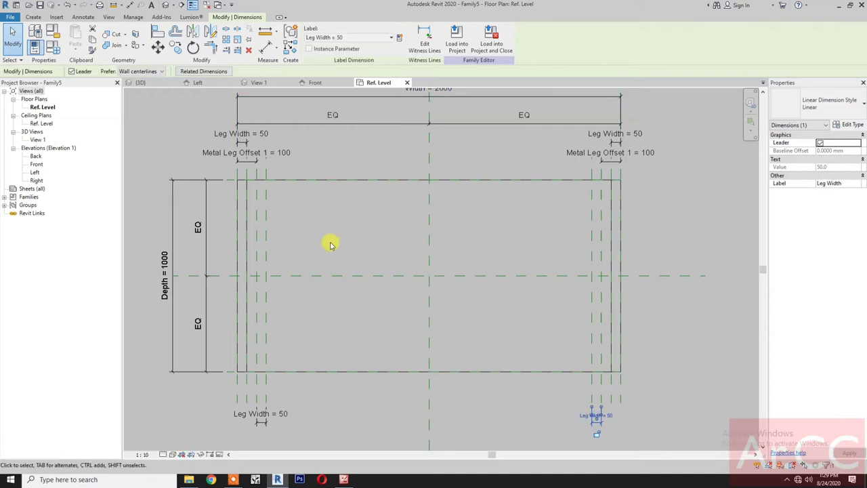
left_click(331, 244)
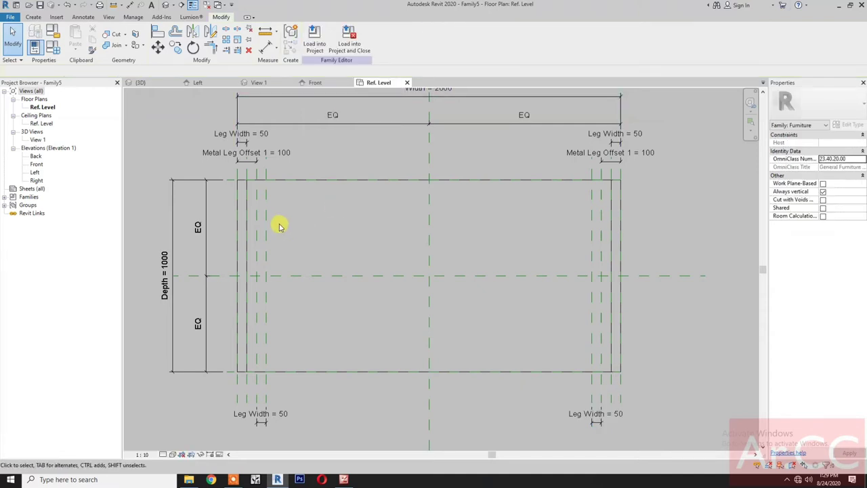
Copy the top reference plane 10 down, inside the table's top edge
scroll(243, 200, "up", 1)
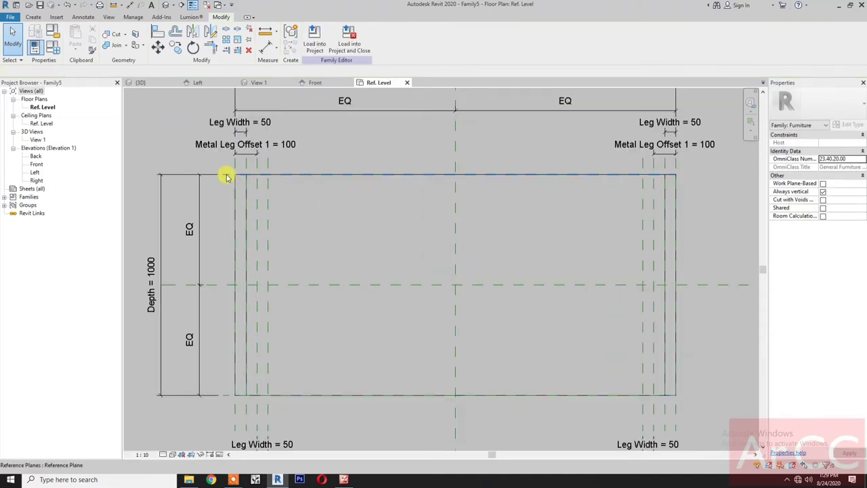
left_click(227, 178)
left_click(175, 46)
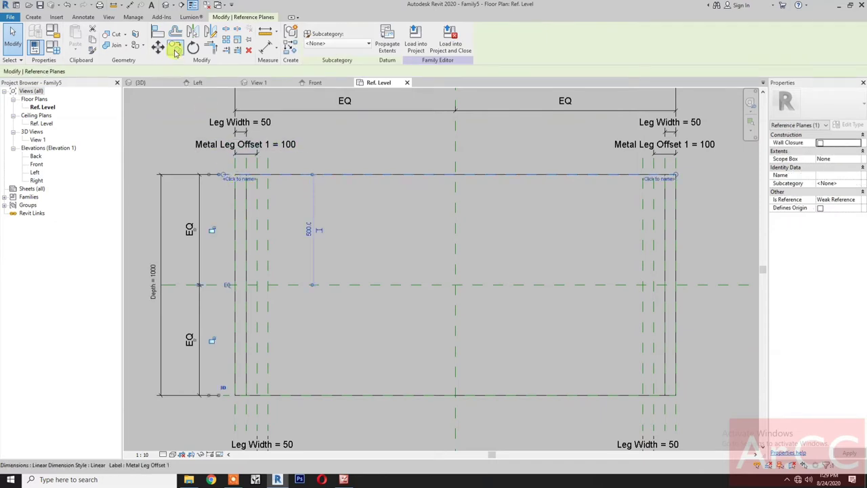
type("1")
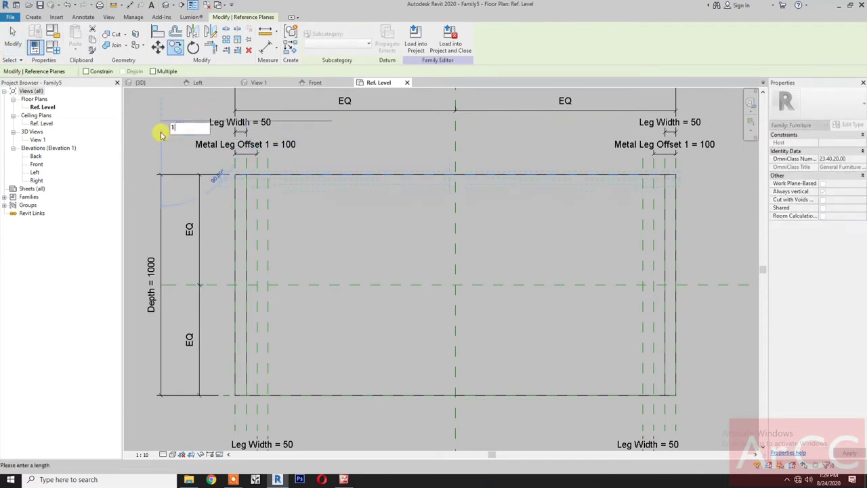
type("0")
key("Return")
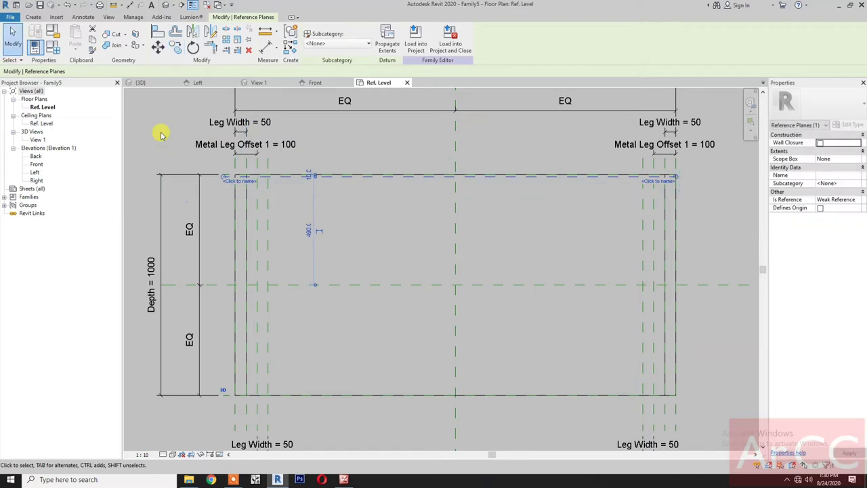
key("Escape")
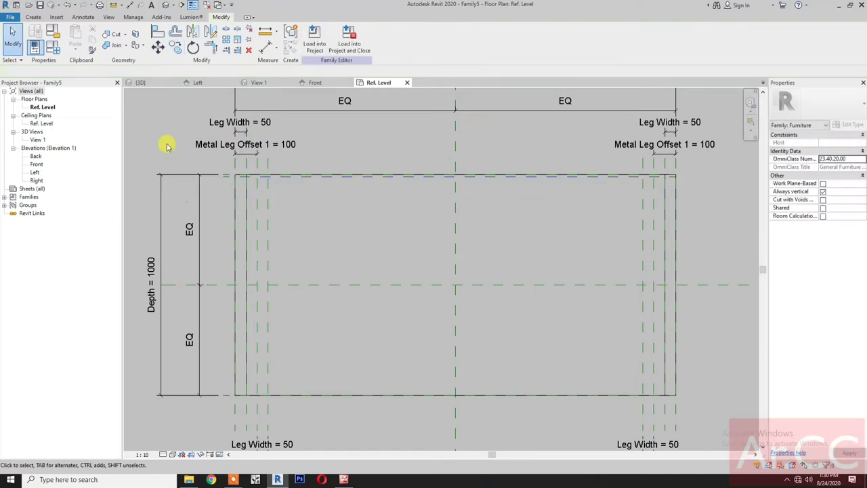
Mirror a copy of the offset plane across the centre front/back plane
left_click(224, 180)
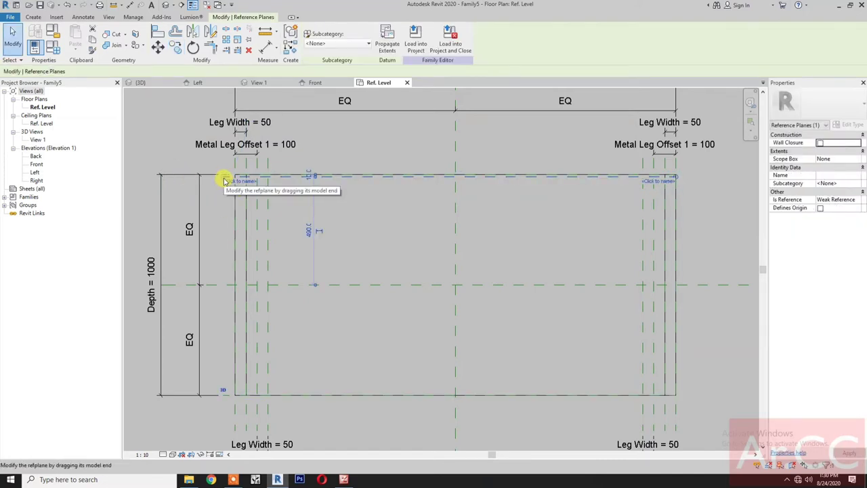
key("m")
key("m")
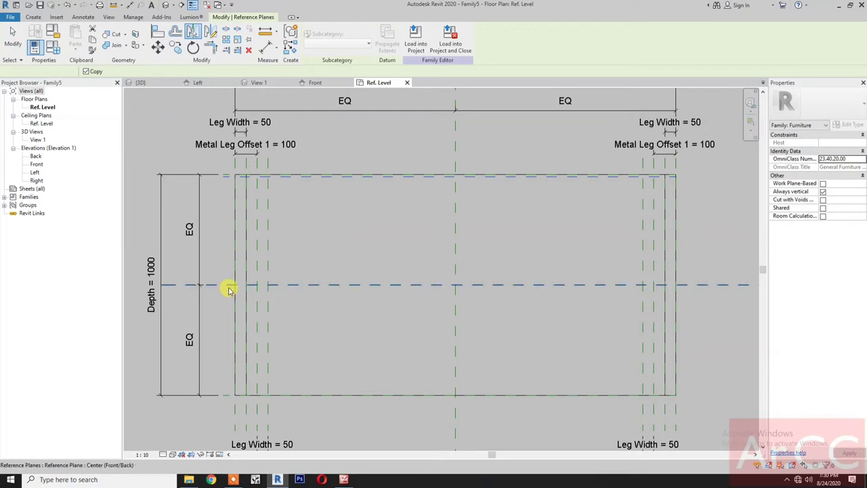
left_click(229, 287)
key("Escape")
key("d")
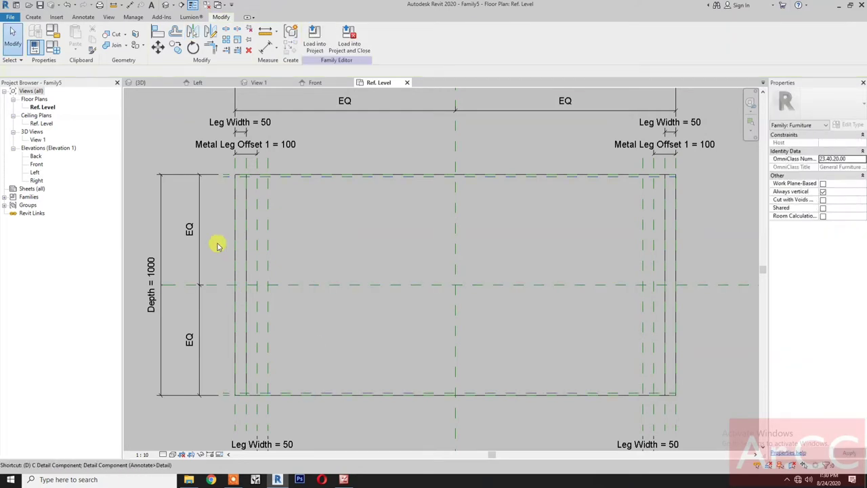
key("i")
scroll(223, 166, "up", 5)
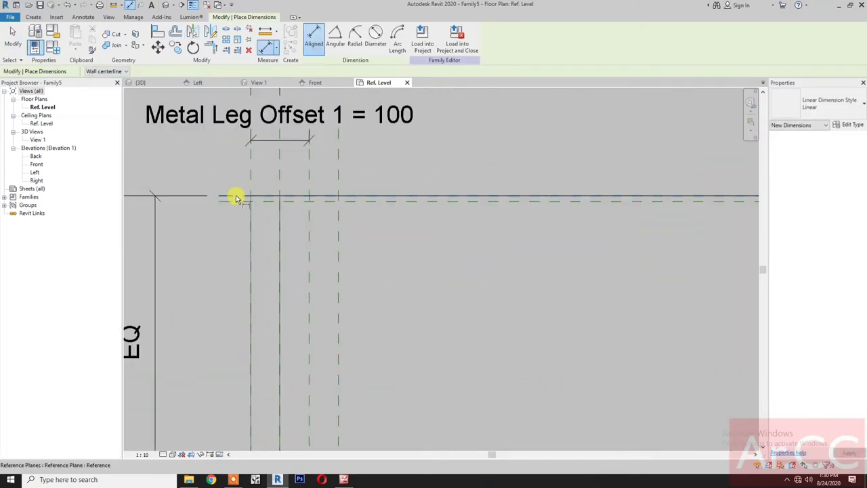
Dimension the 10 gap between the top edge plane and its offset, labelled with new type parameter Metal Leg Offset 2
left_click(236, 198)
left_click(232, 201)
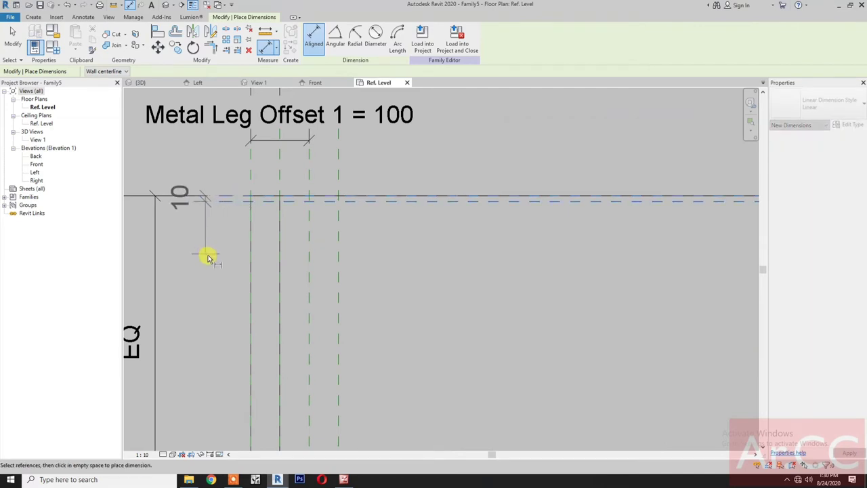
left_click(208, 258)
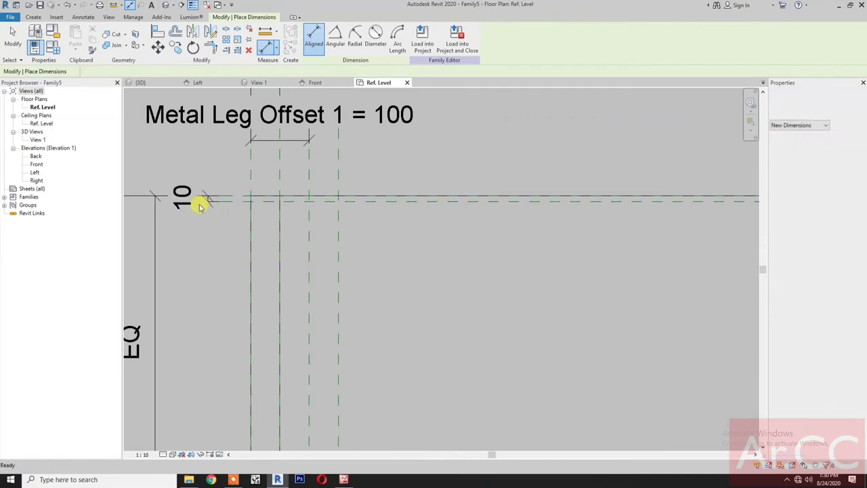
key("Escape")
key("Escape")
left_click(399, 39)
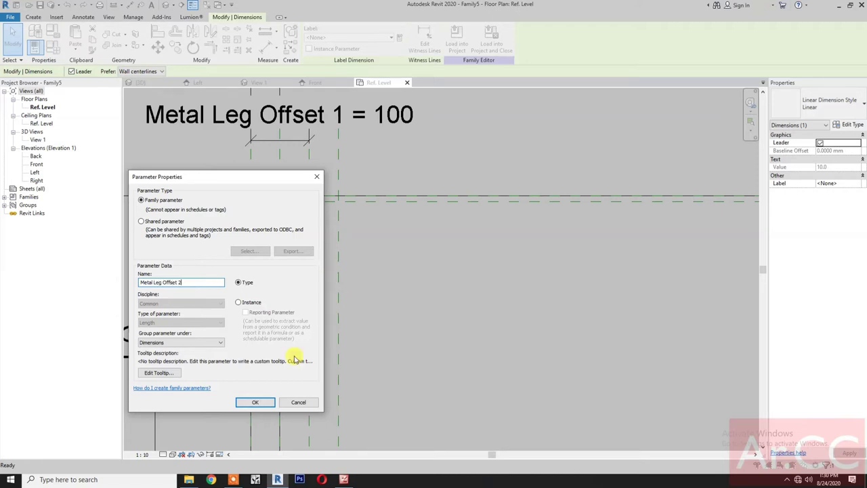
left_click(261, 402)
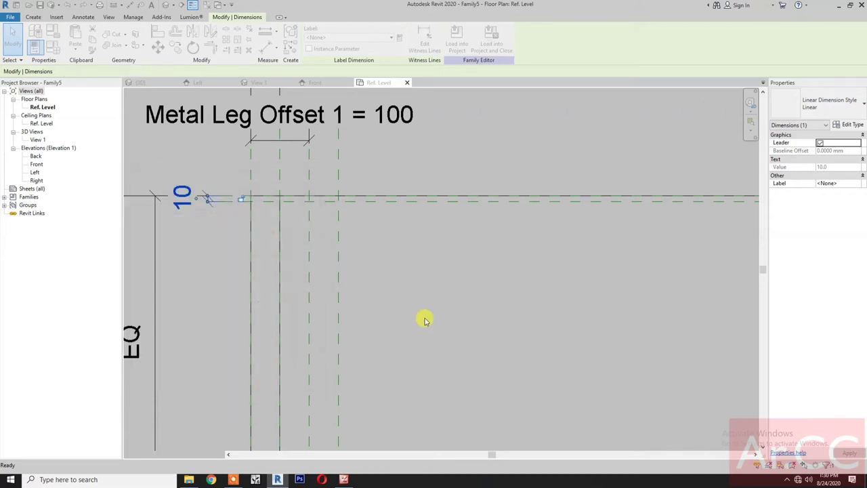
key("Escape")
scroll(422, 319, "down", 3)
Add a 10 dimension at the bottom table edge and label it Metal Leg Offset 2
scroll(422, 244, "up", 2)
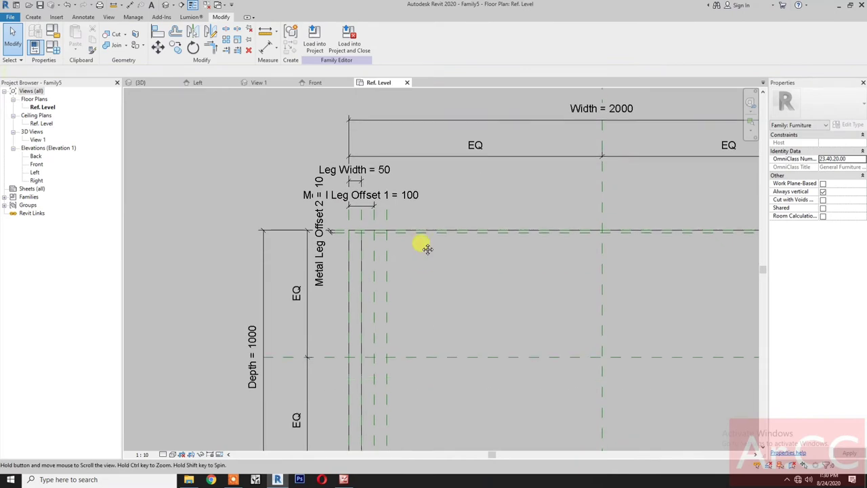
scroll(354, 368, "up", 5)
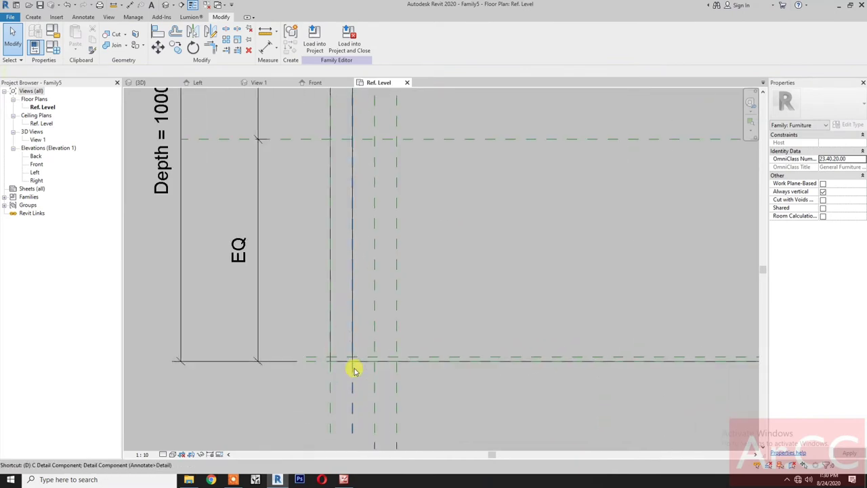
key("d")
key("i")
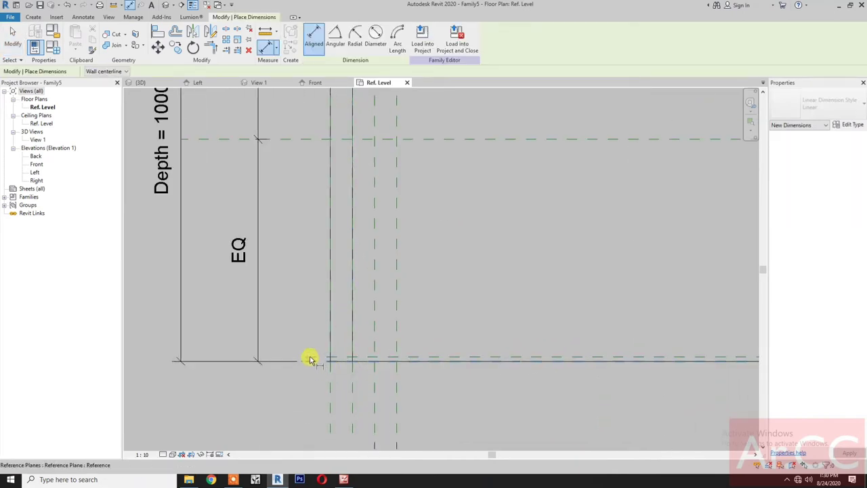
scroll(308, 369, "down", 2)
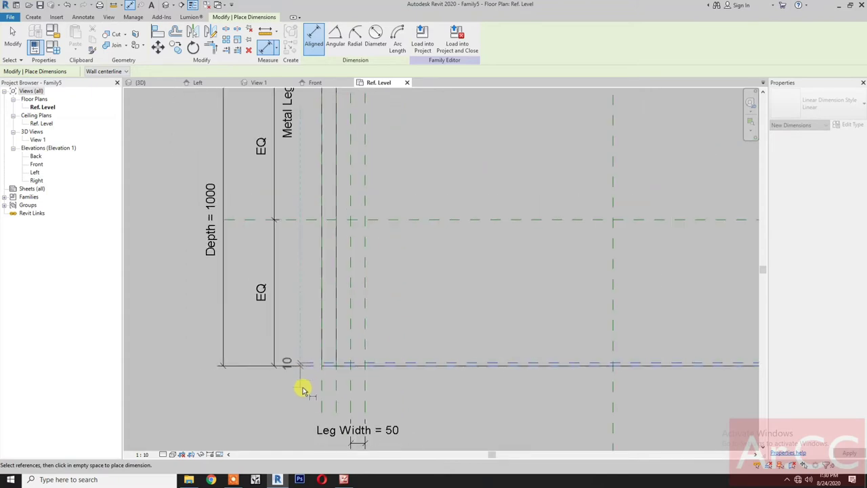
key("Escape")
key("Escape")
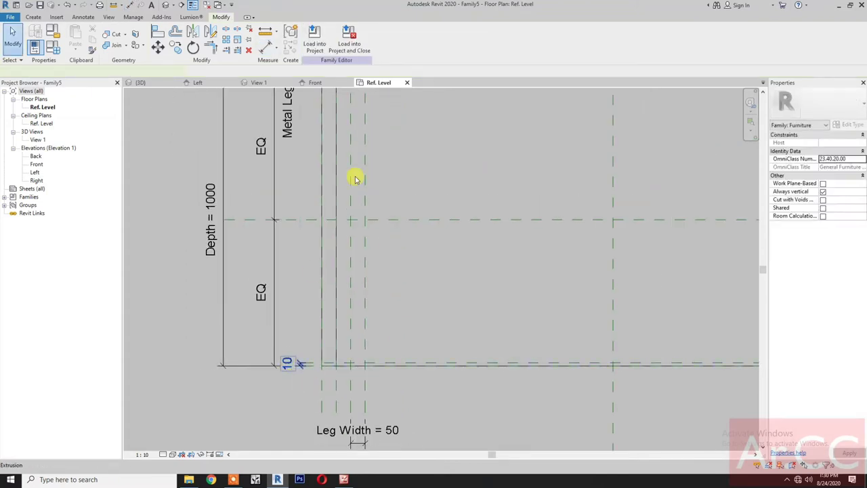
left_click(347, 37)
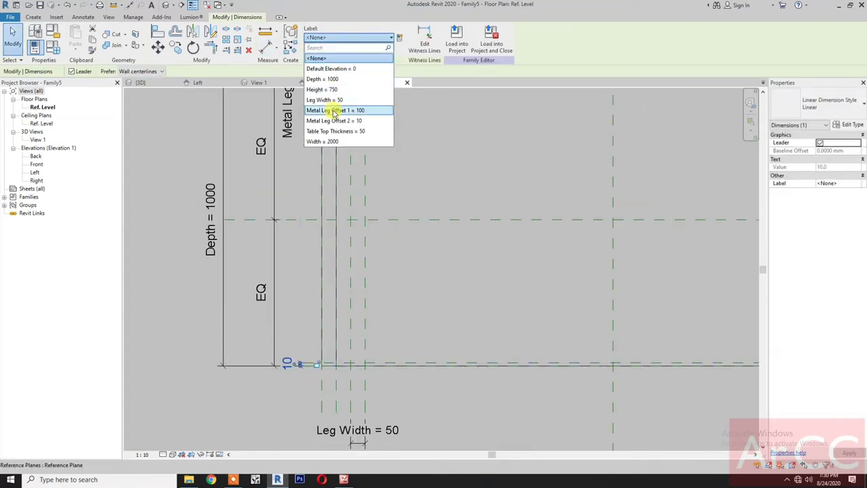
left_click(337, 121)
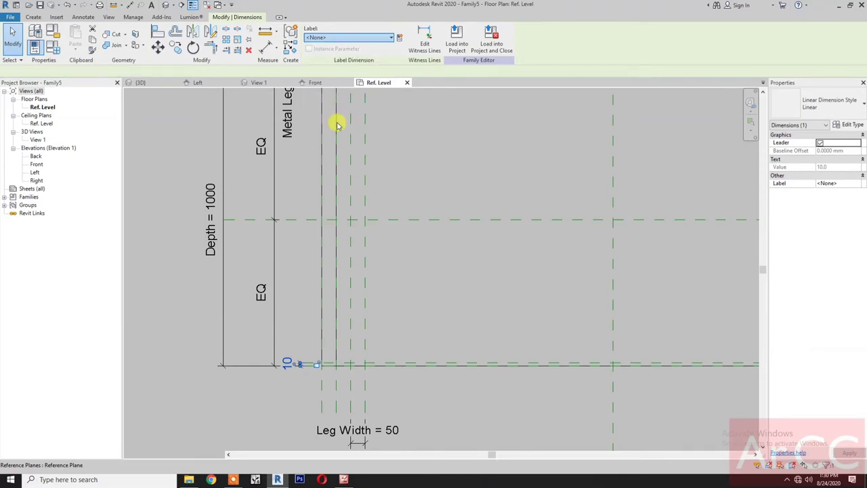
left_click(425, 172)
scroll(425, 158, "down", 1)
scroll(401, 224, "up", 1)
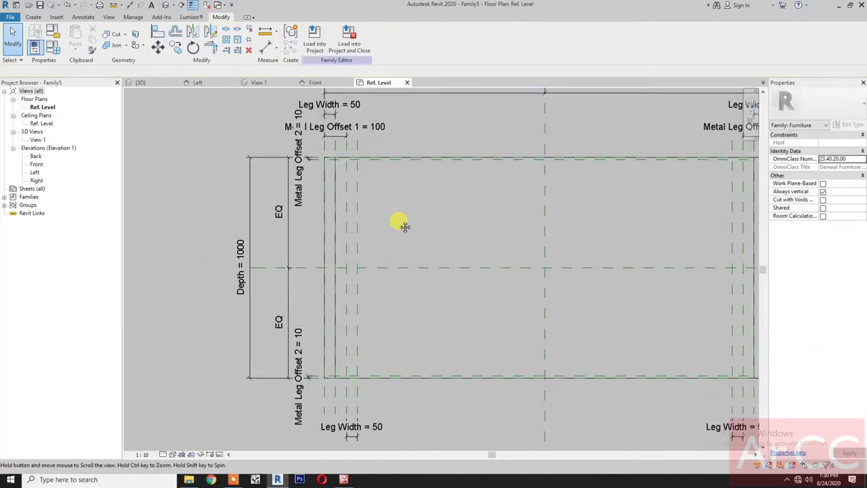
scroll(399, 223, "up", 1)
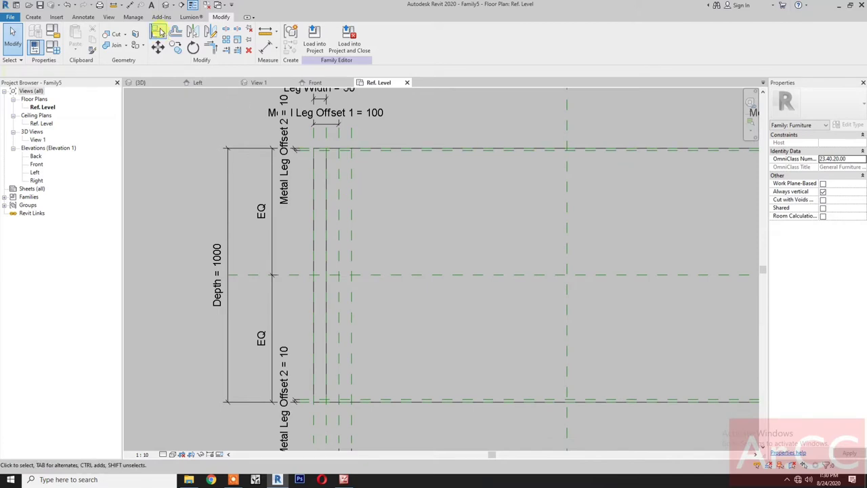
Start a new Extrusion and draw a tall, narrow rectangle for the left leg outline
left_click(31, 17)
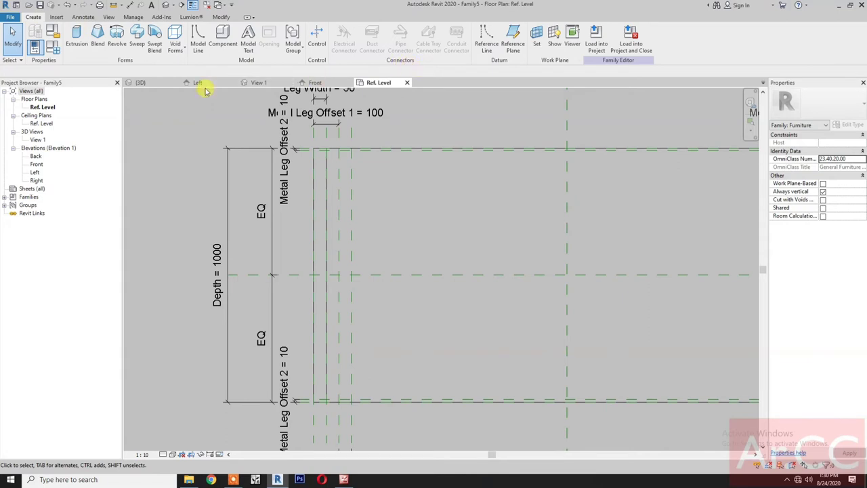
left_click(74, 34)
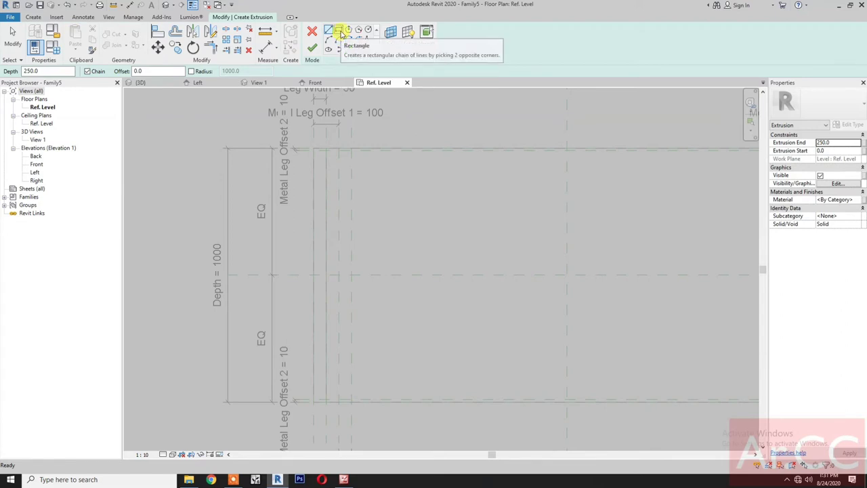
left_click(341, 32)
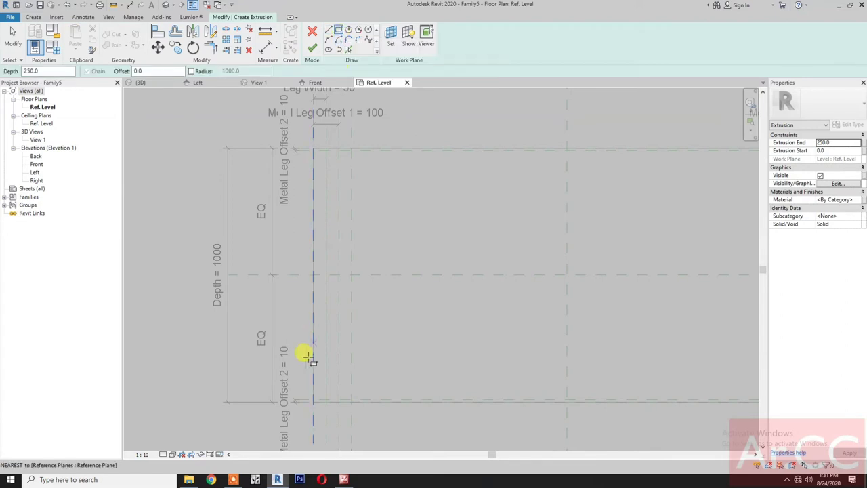
left_click(335, 388)
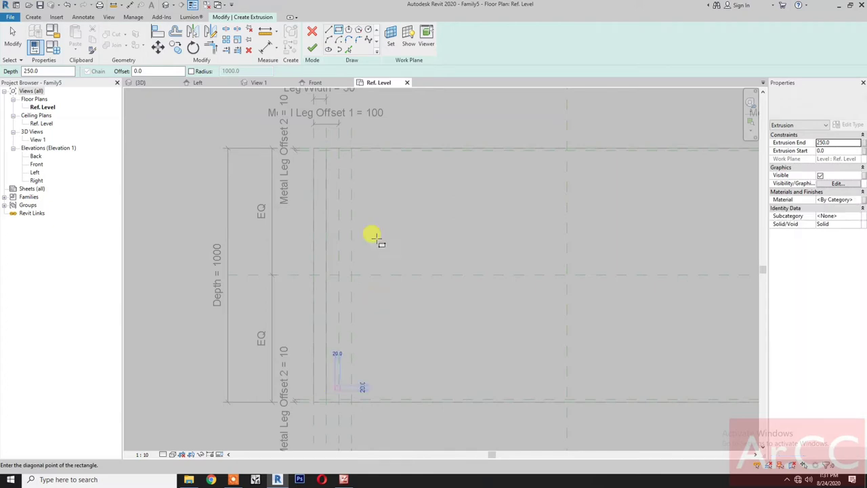
left_click(366, 160)
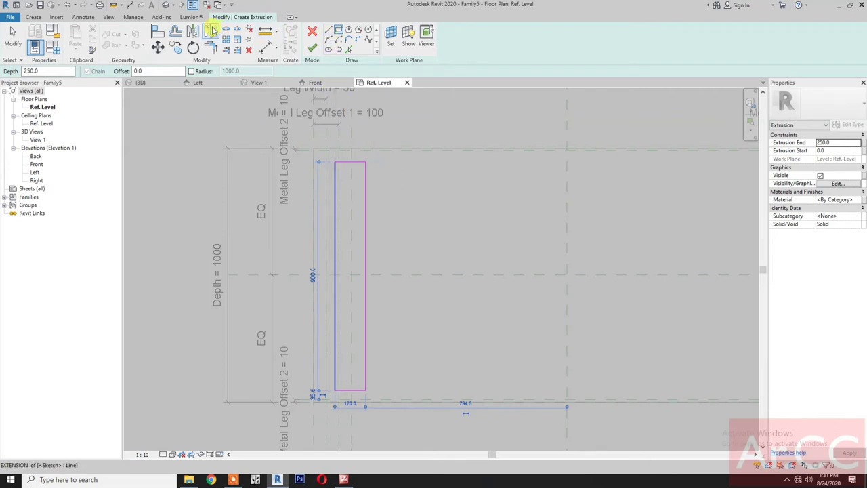
left_click(158, 32)
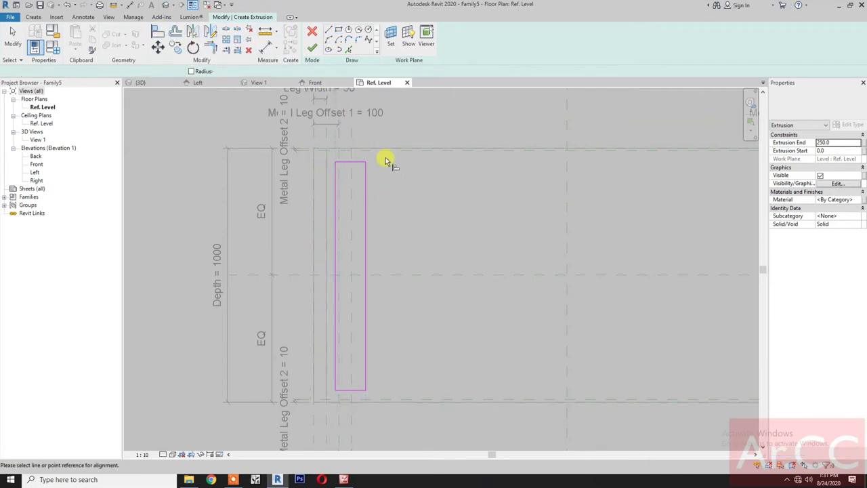
Align the leg rectangle's top and bottom edges to their reference planes
scroll(377, 176, "up", 2)
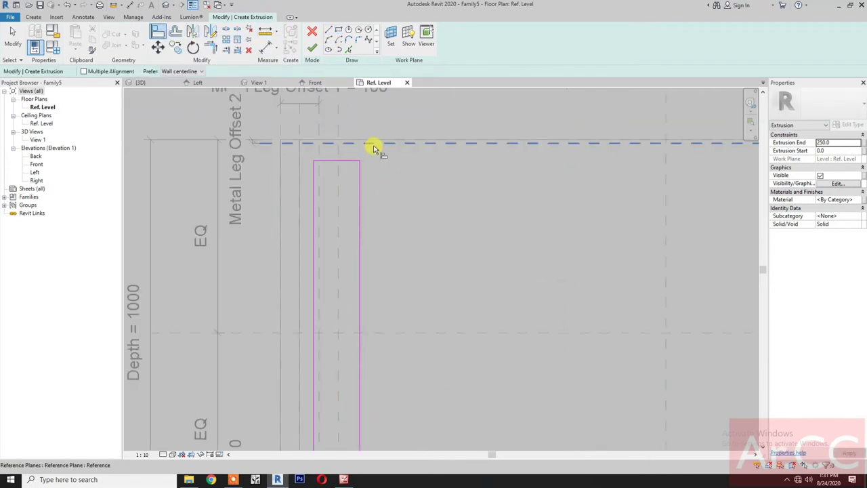
left_click(373, 140)
left_click(343, 162)
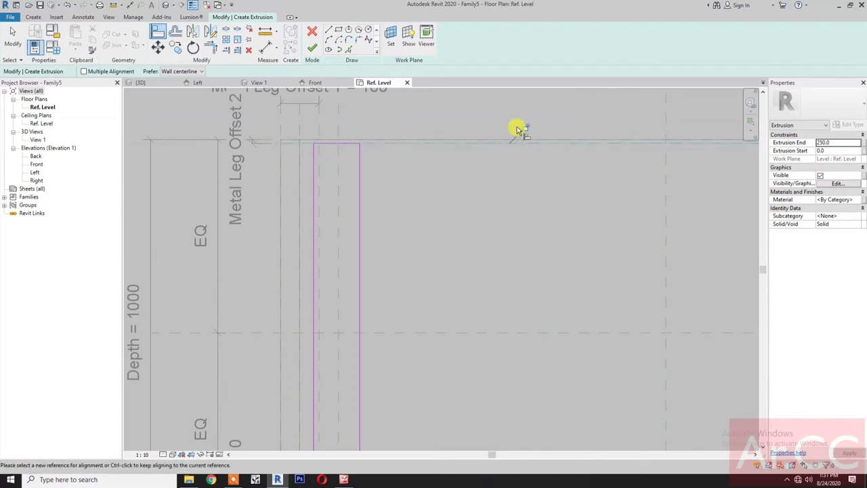
scroll(430, 269, "down", 1)
scroll(429, 269, "down", 1)
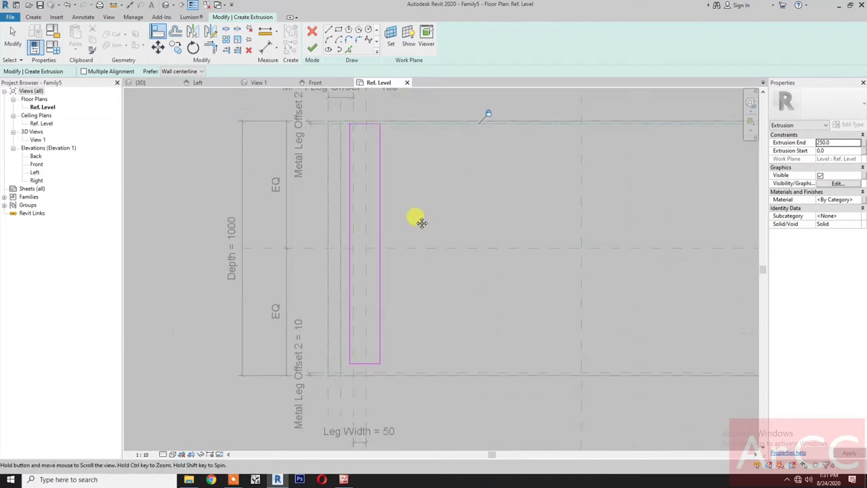
left_click(392, 372)
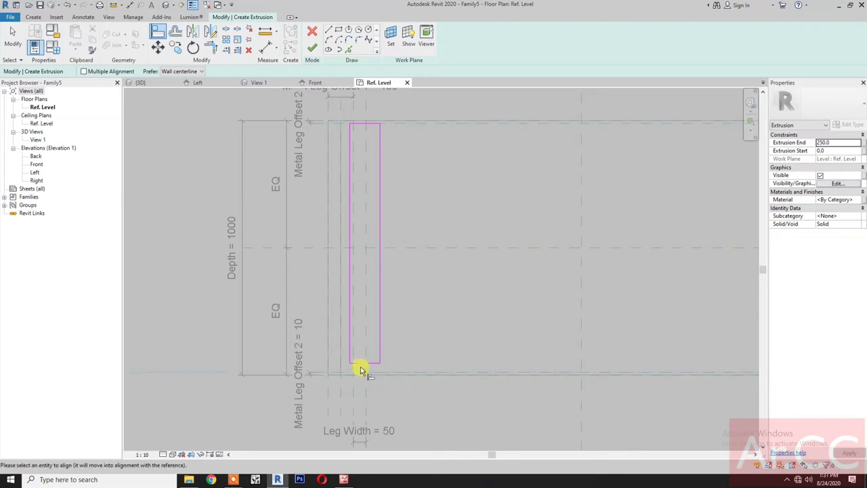
left_click(362, 364)
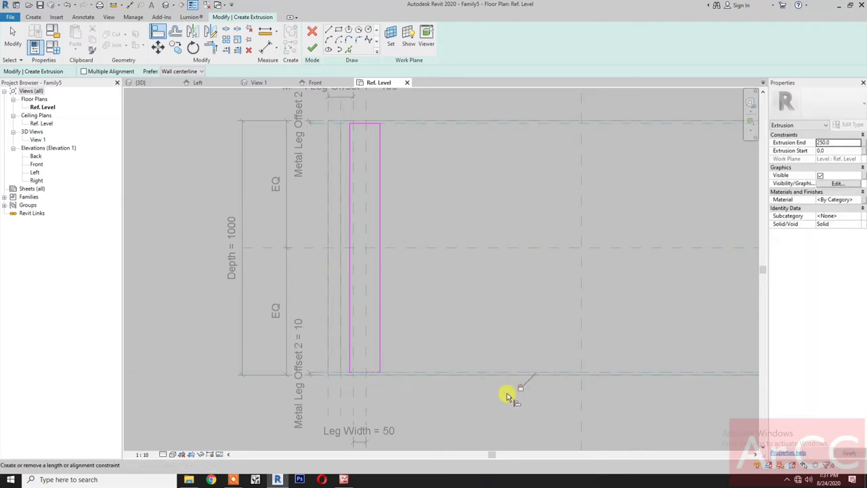
Align the left and right edges to the leg's outer and inner planes and finish the extrusion
left_click(350, 393)
left_click(350, 357)
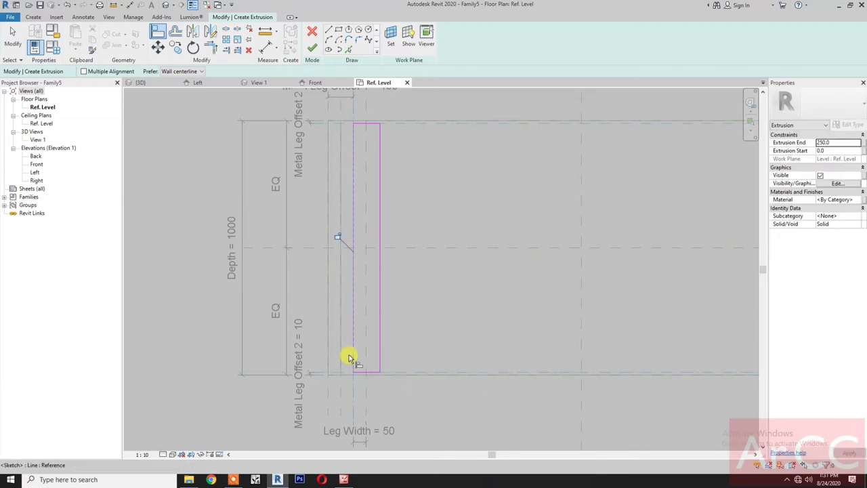
left_click(368, 262)
left_click(379, 268)
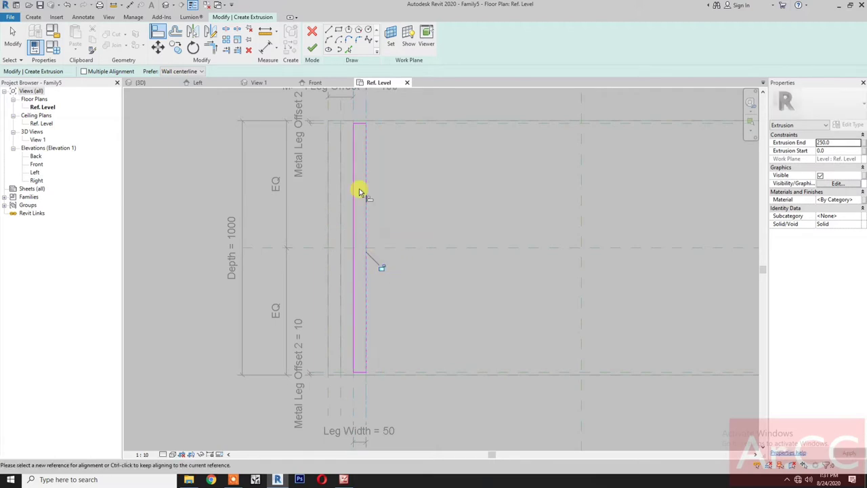
left_click(311, 47)
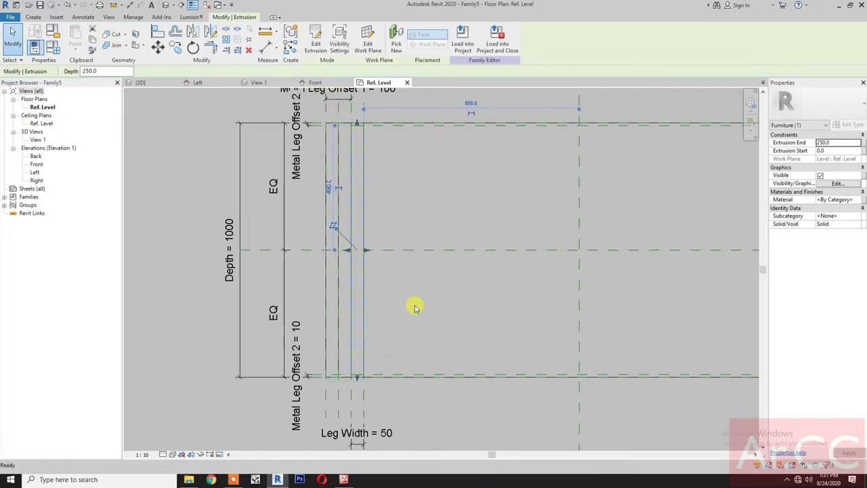
left_click(409, 279)
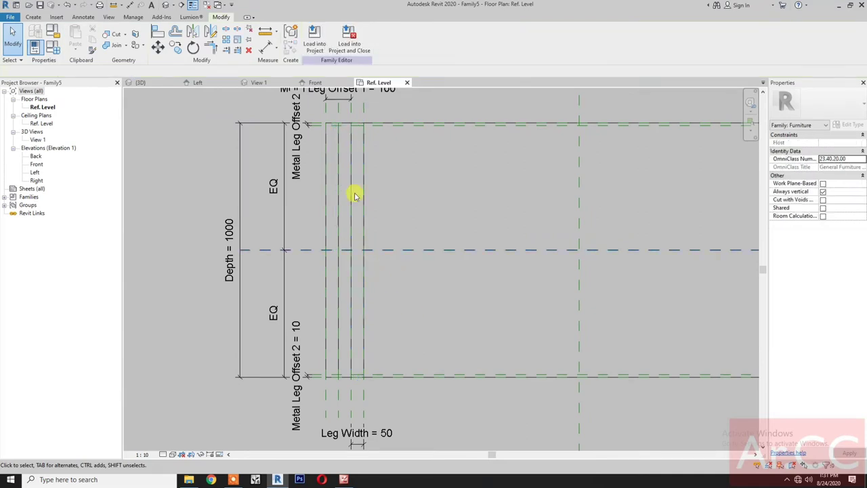
In the Front elevation, draw a horizontal reference plane across the leg bases
left_click(327, 83)
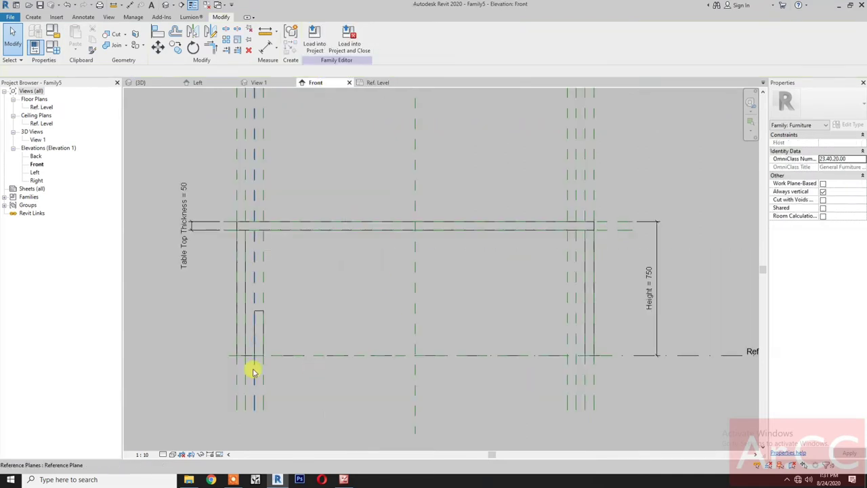
scroll(250, 352, "up", 2)
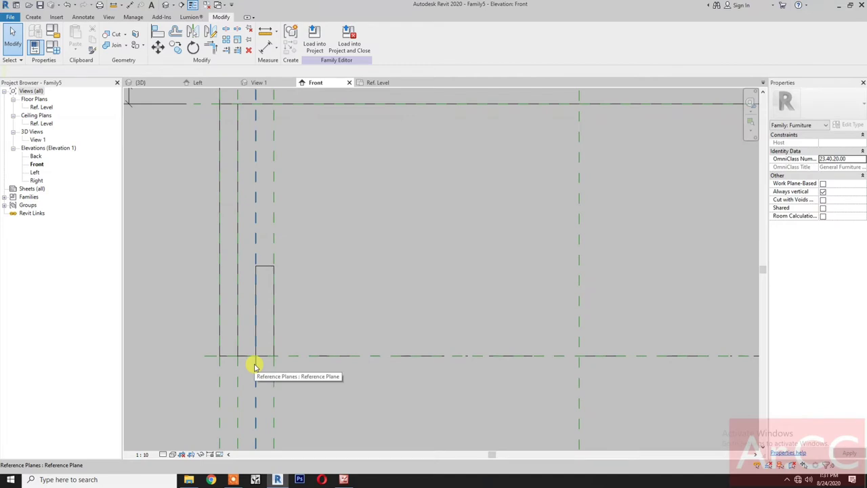
scroll(254, 367, "down", 3)
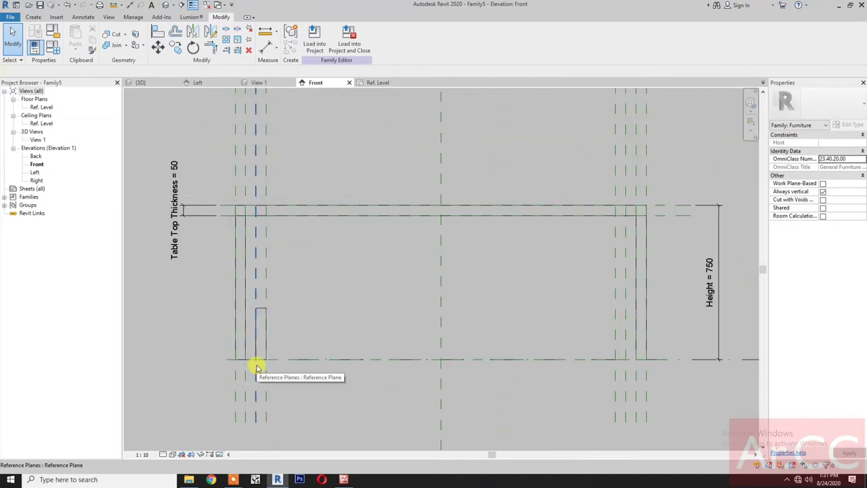
left_click(34, 18)
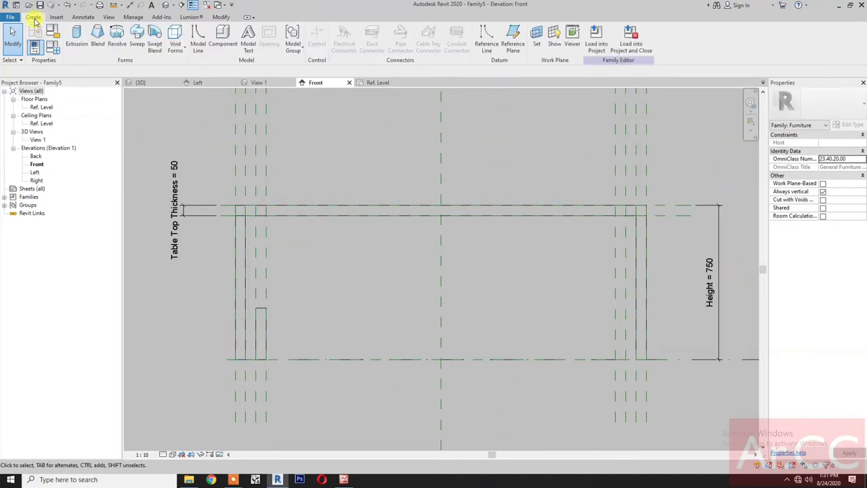
left_click(513, 38)
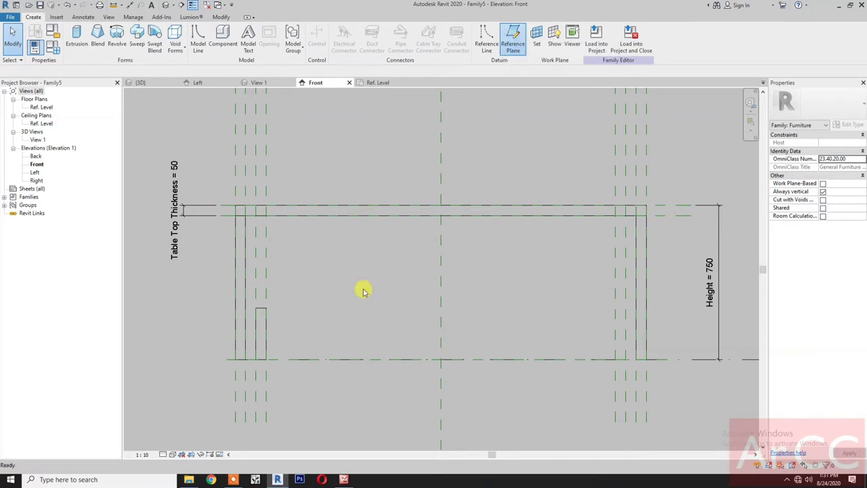
left_click(232, 350)
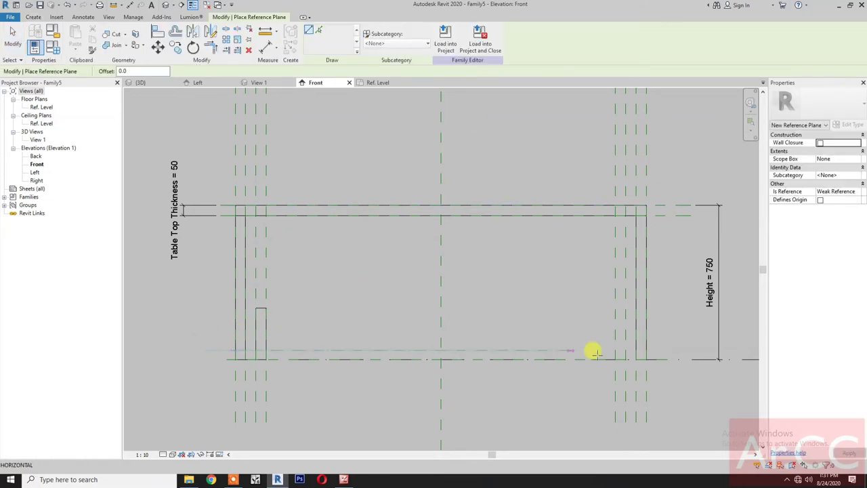
left_click(667, 348)
Dimension the 45 gap from that plane to the level and label it with new type parameter Leg Thickness
key("d")
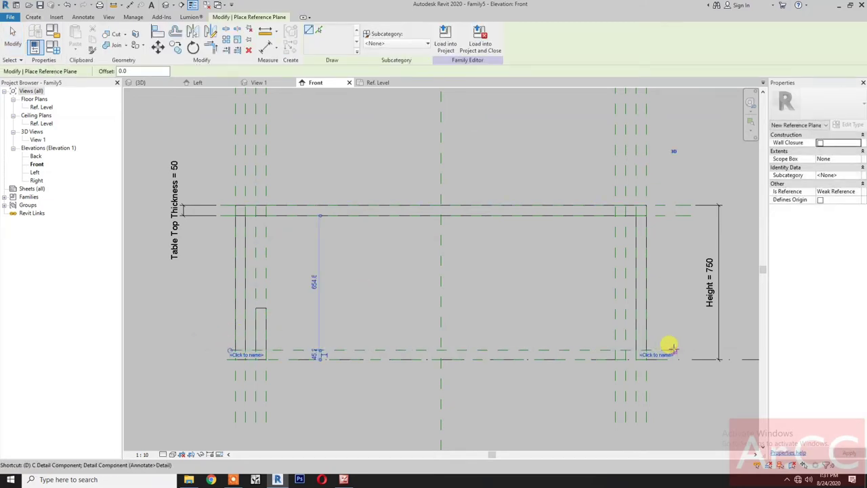
key("i")
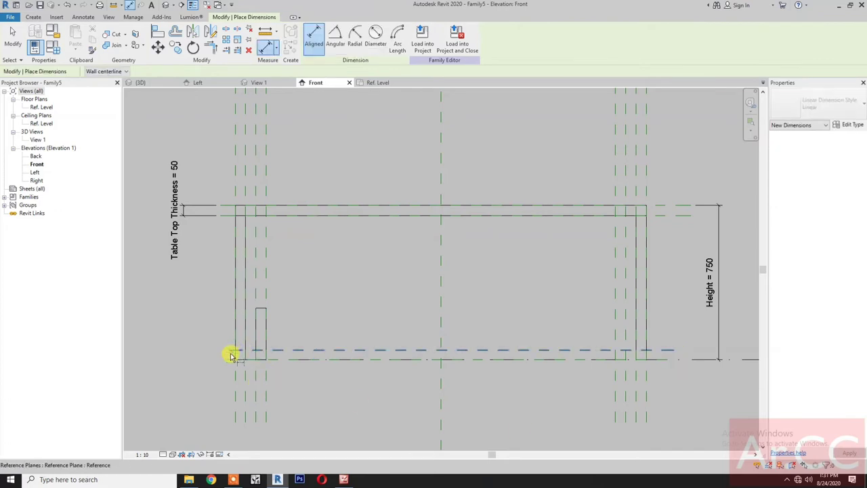
left_click(230, 363)
left_click(195, 363)
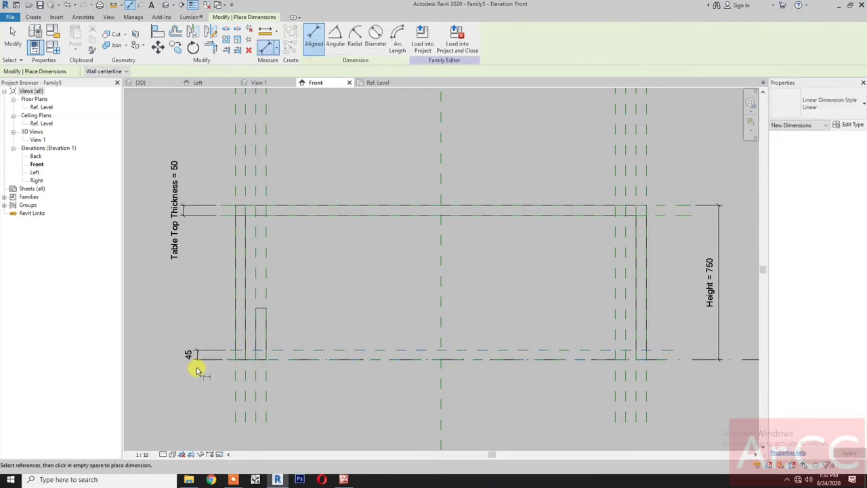
left_click(196, 354)
key("Escape")
key("Escape")
left_click(193, 353)
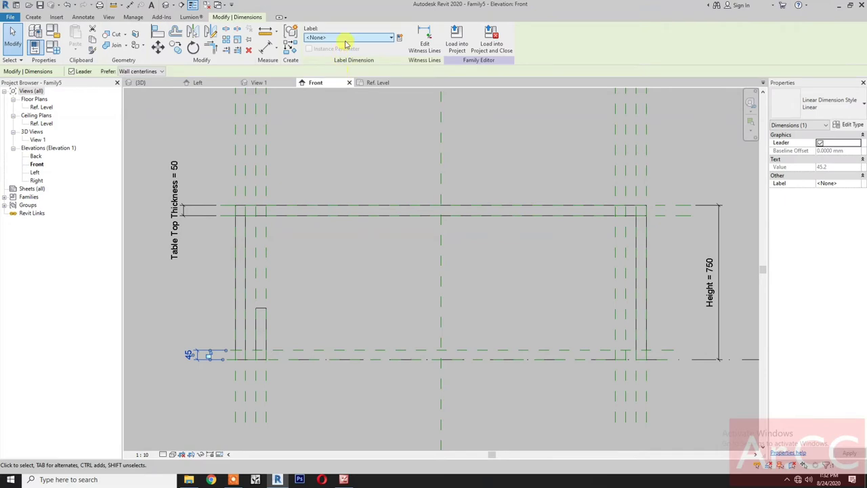
left_click(345, 38)
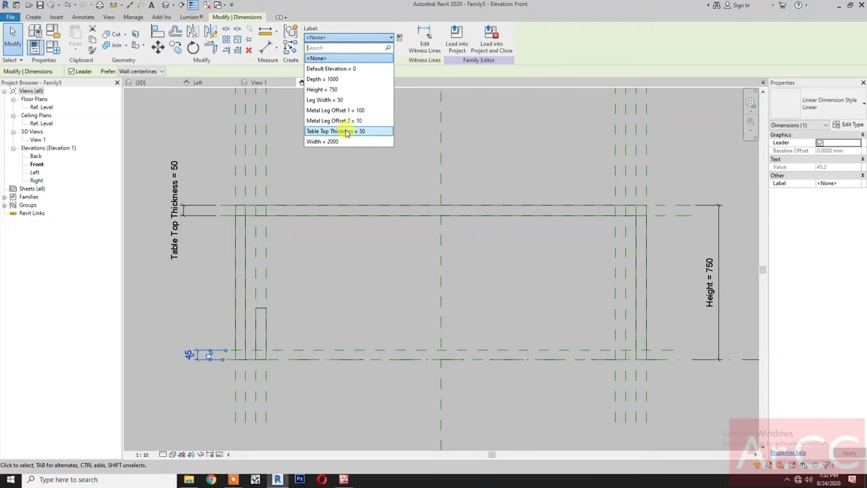
left_click(400, 39)
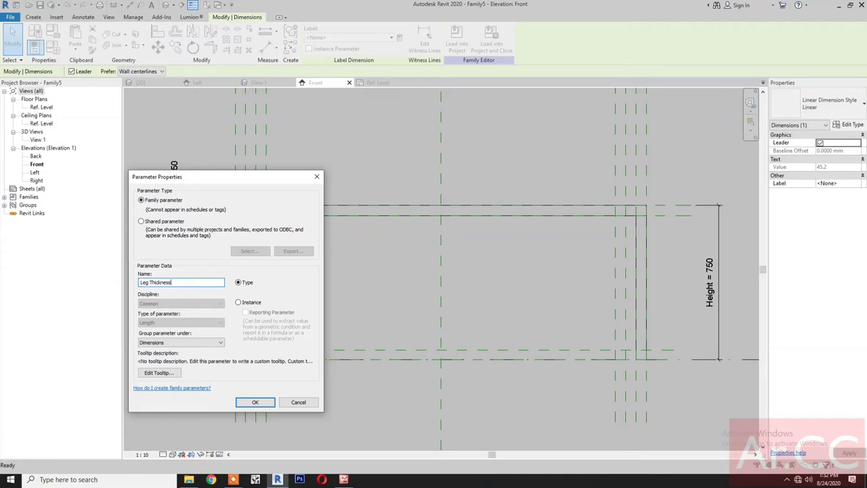
left_click(256, 402)
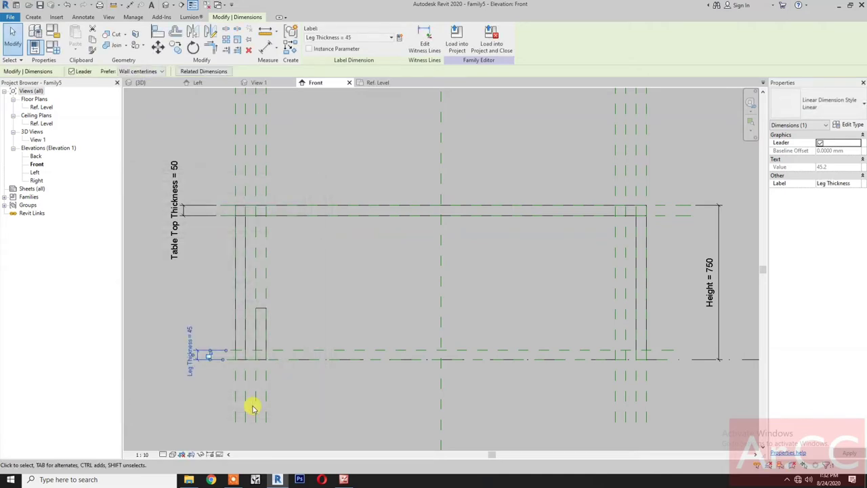
Align the leg's edge to the Leg Thickness reference plane and lock it
key("Escape")
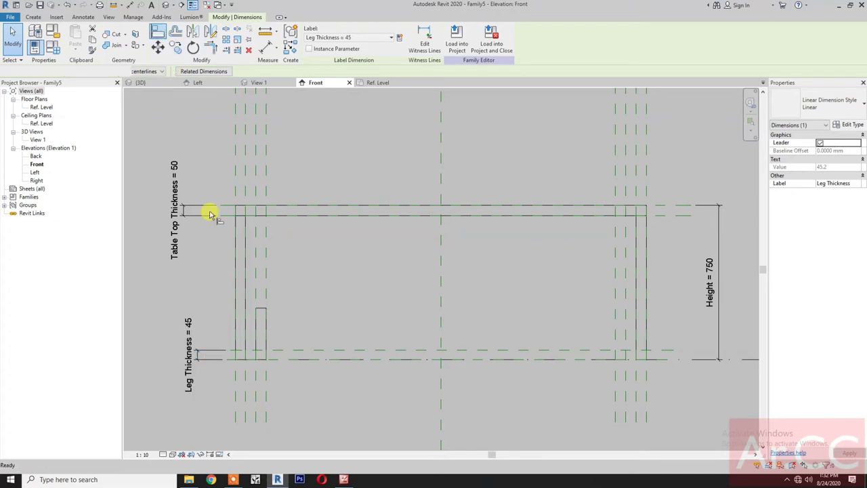
left_click(281, 349)
left_click(263, 309)
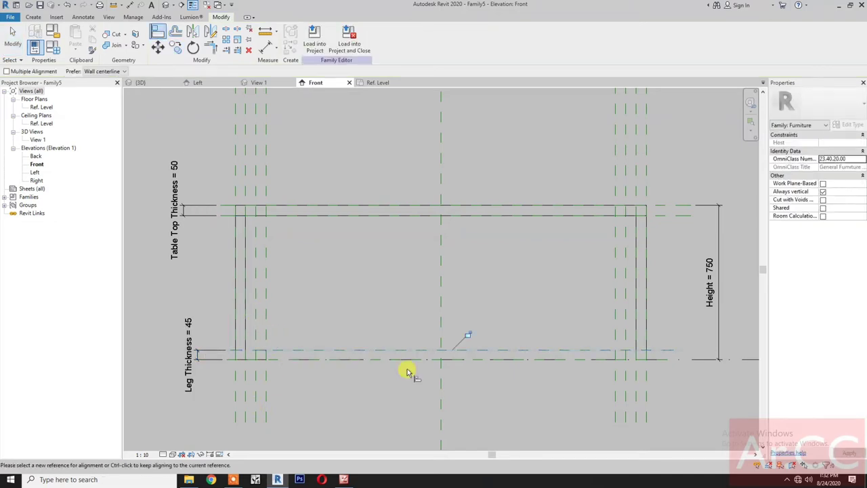
left_click(467, 335)
key("Escape")
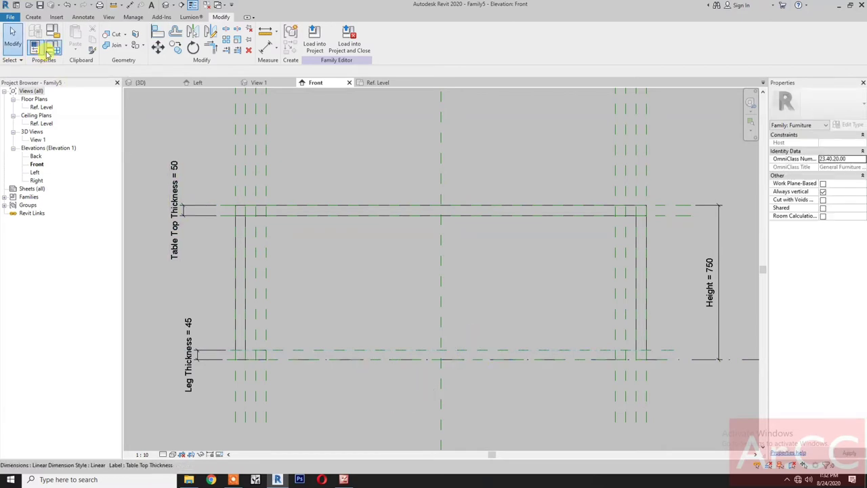
left_click(48, 52)
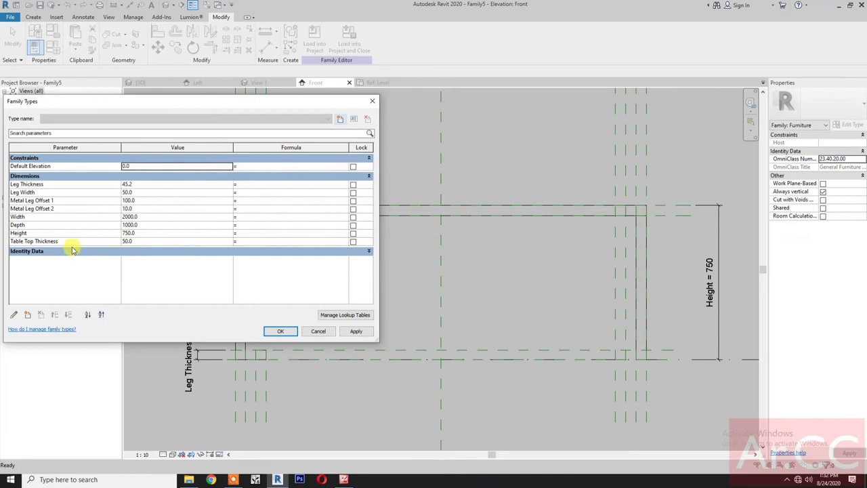
Set Leg Thickness to 10 and move it to the end of the Dimensions list
left_click(27, 184)
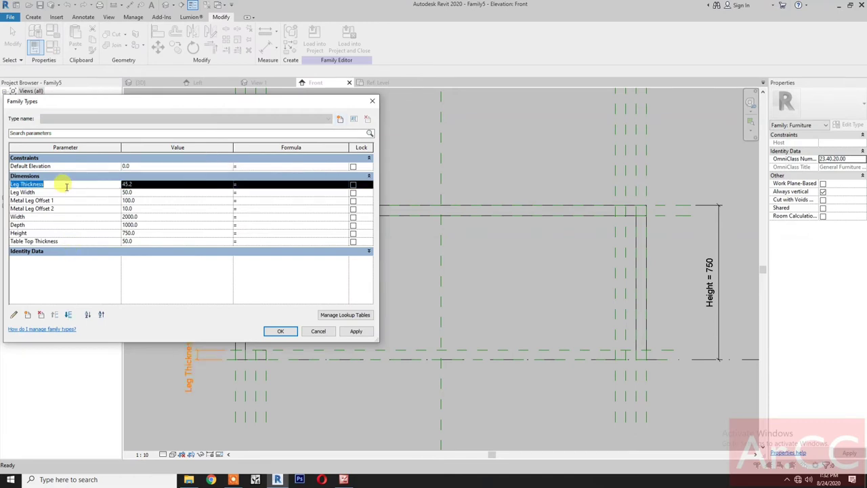
left_click(145, 185)
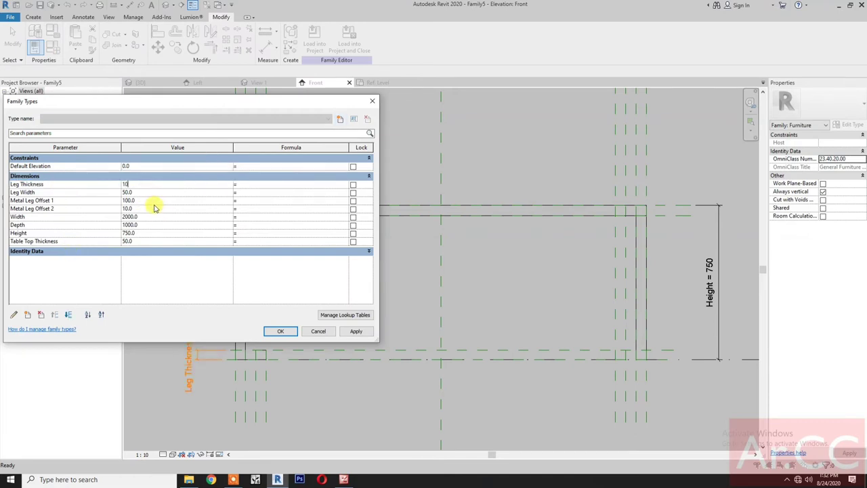
left_click(156, 208)
left_click(86, 184)
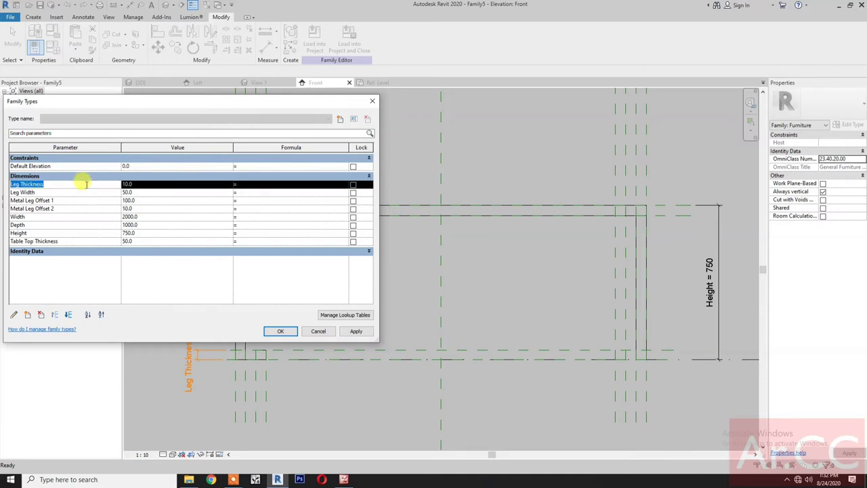
left_click(71, 314)
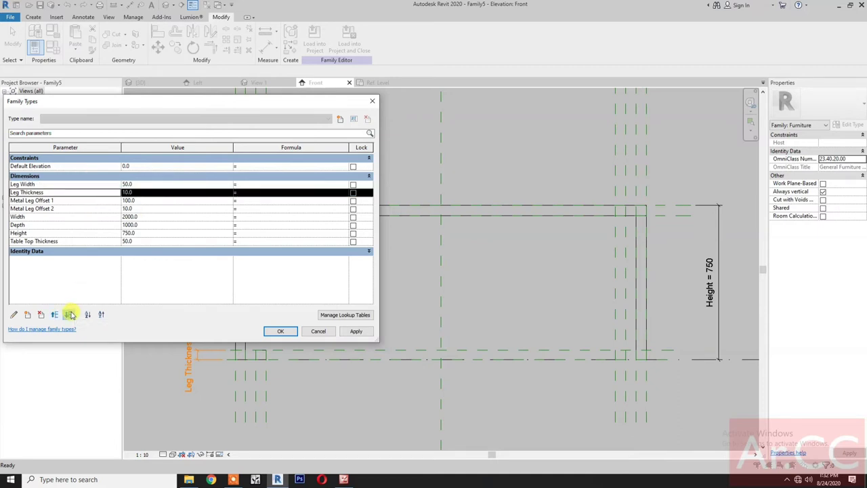
left_click(71, 314)
left_click(71, 315)
left_click(71, 315)
left_click(71, 314)
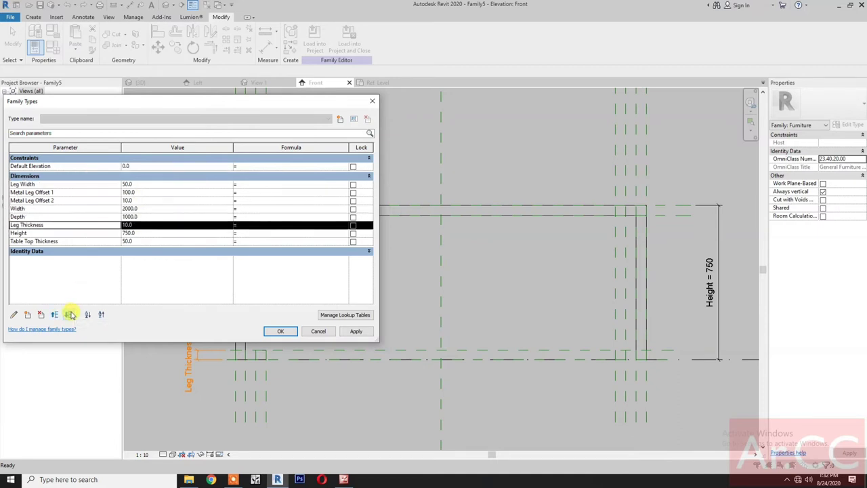
left_click(71, 314)
left_click(71, 315)
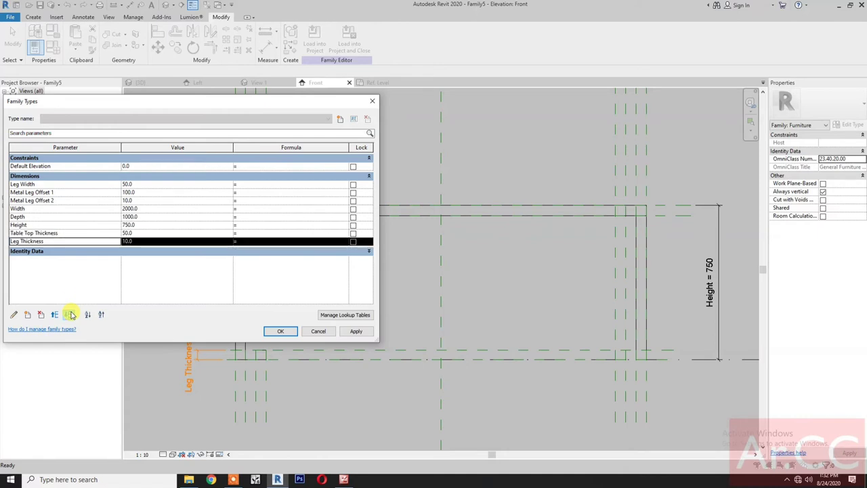
Move Width, Depth and Height to the top of the Dimensions list in that order
left_click(32, 209)
left_click(54, 314)
left_click(54, 314)
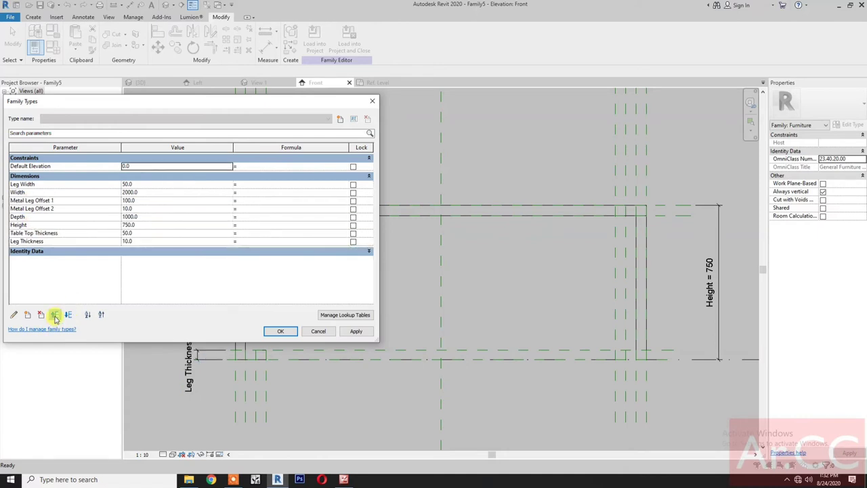
left_click(54, 314)
left_click(37, 215)
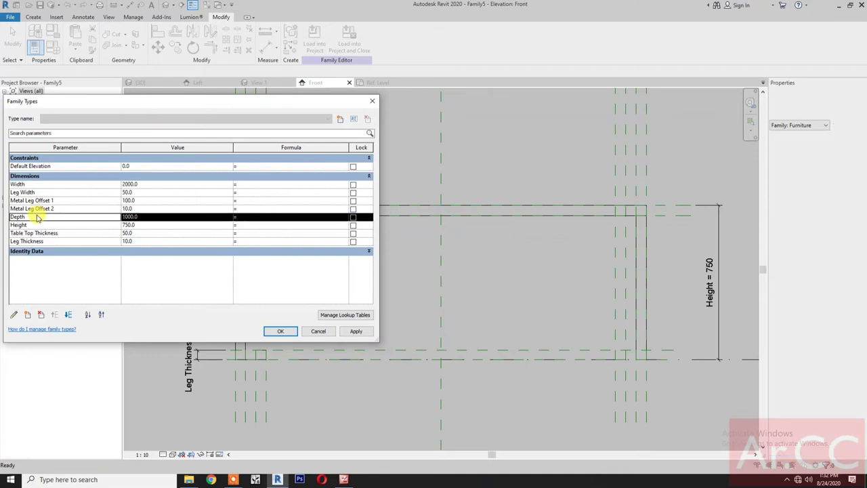
left_click(54, 314)
left_click(54, 314)
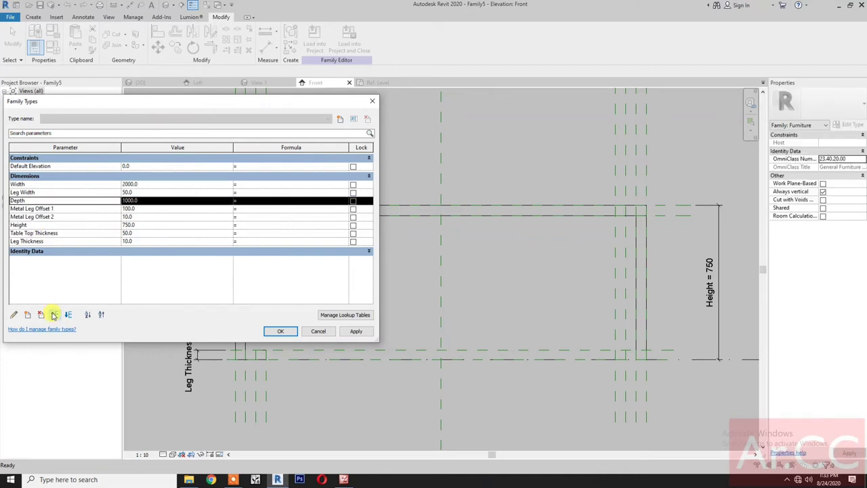
left_click(55, 315)
left_click(19, 224)
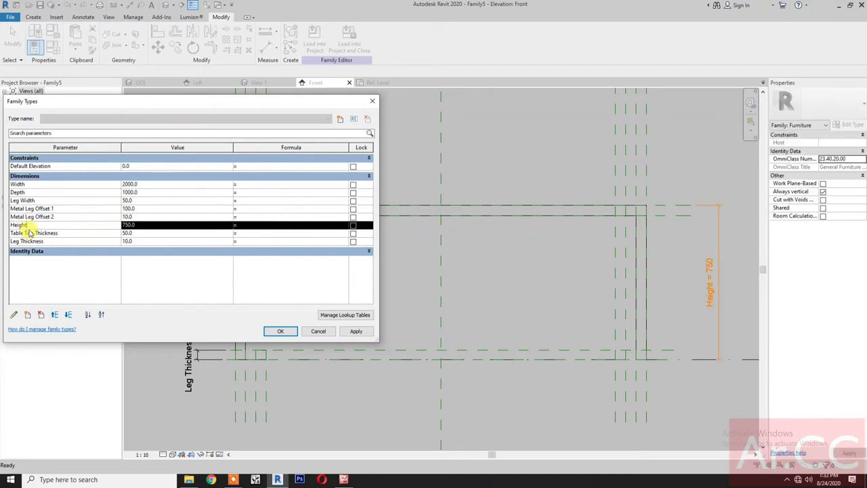
left_click(55, 314)
left_click(56, 314)
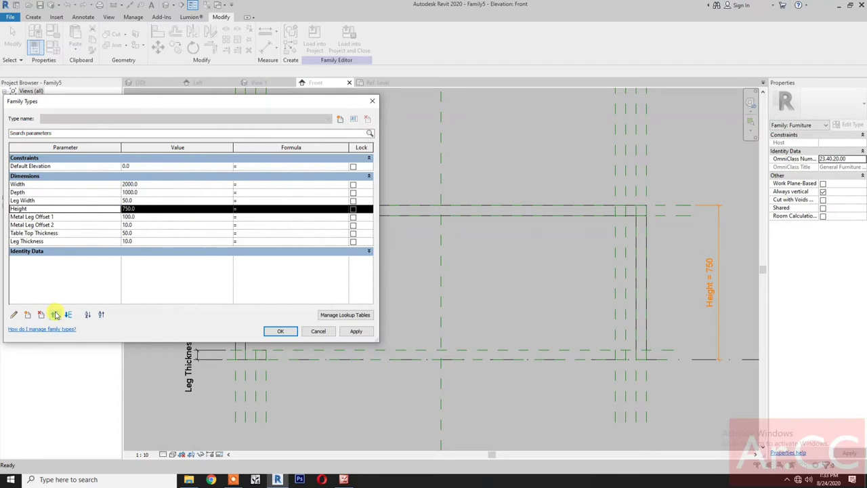
left_click(55, 315)
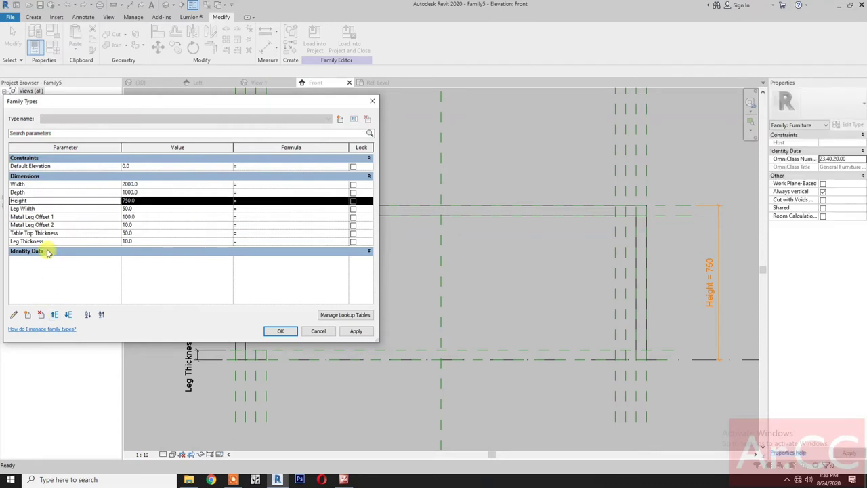
Move Leg Width down and Table Top Thickness up so it follows Height
left_click(38, 208)
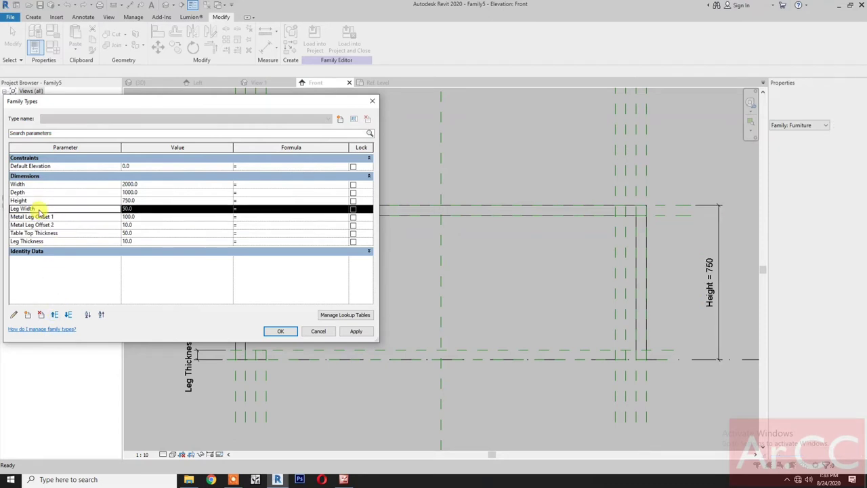
left_click(69, 314)
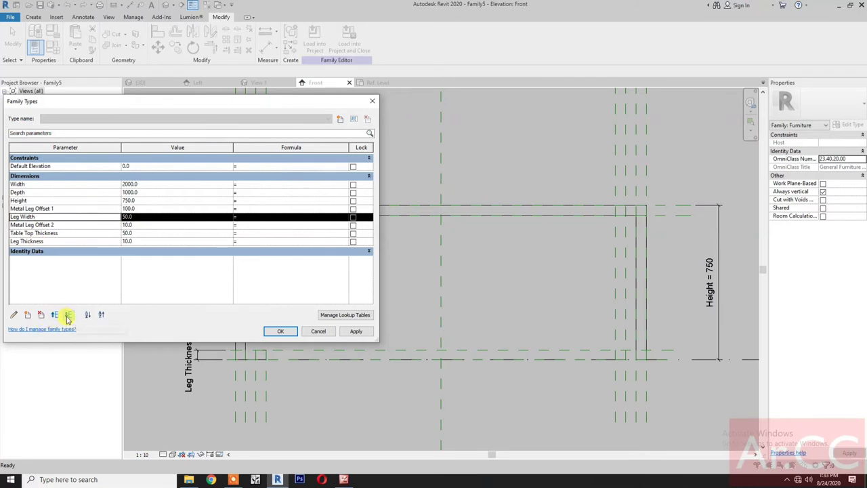
left_click(68, 314)
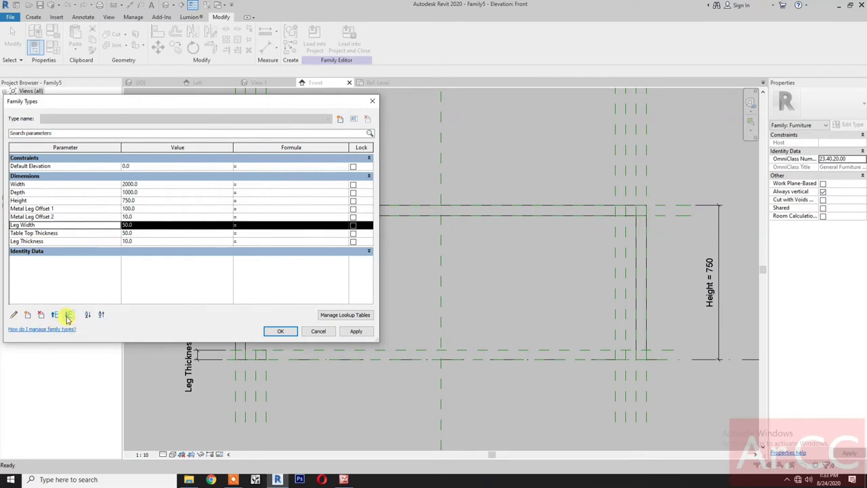
left_click(68, 315)
left_click(49, 226)
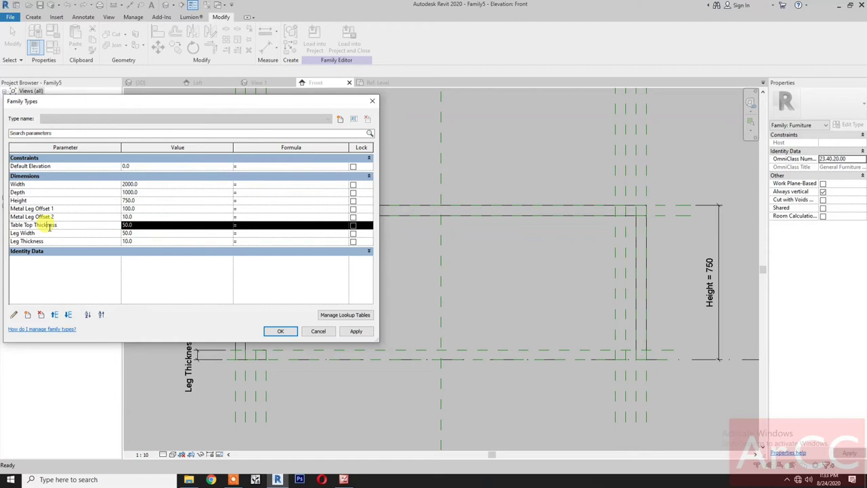
left_click(54, 314)
left_click(54, 315)
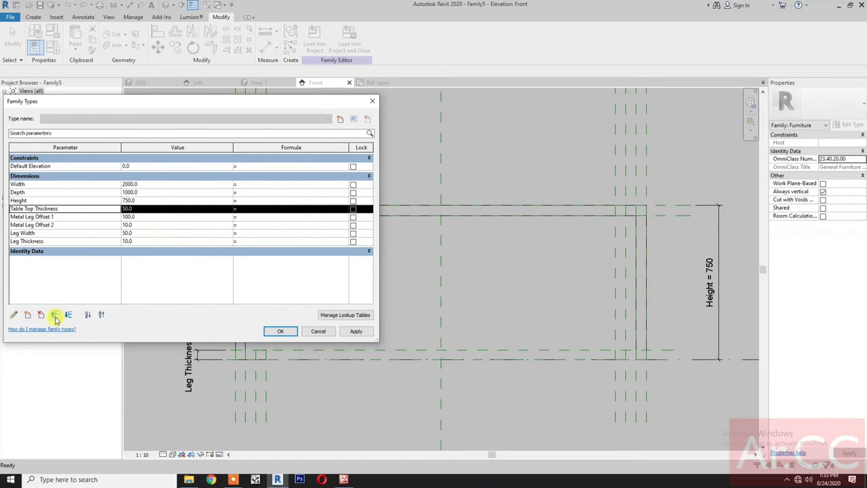
Move Metal Leg Offset 1, then Metal Leg Offset 2, to the bottom of the Dimensions group and confirm
left_click(55, 217)
left_click(68, 314)
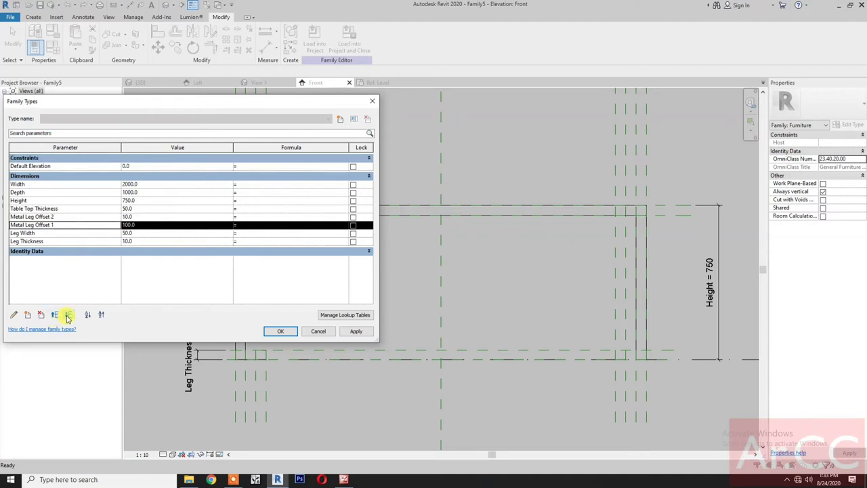
left_click(67, 314)
left_click(68, 314)
left_click(51, 216)
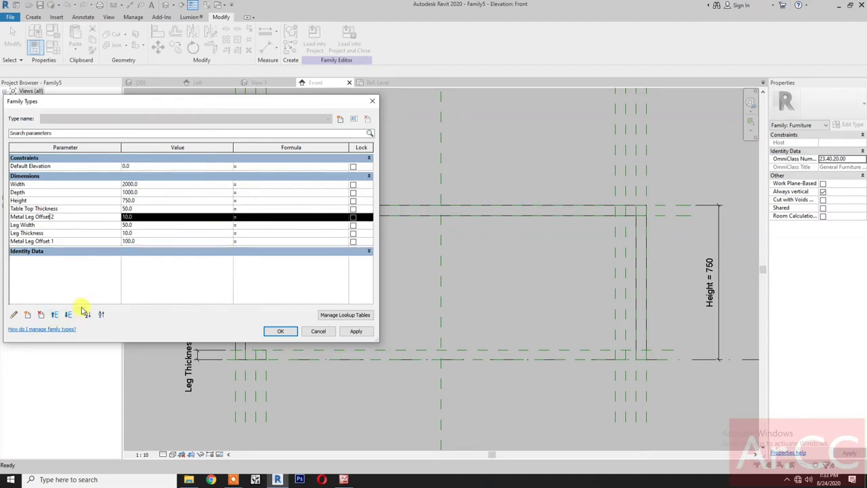
left_click(69, 315)
left_click(68, 314)
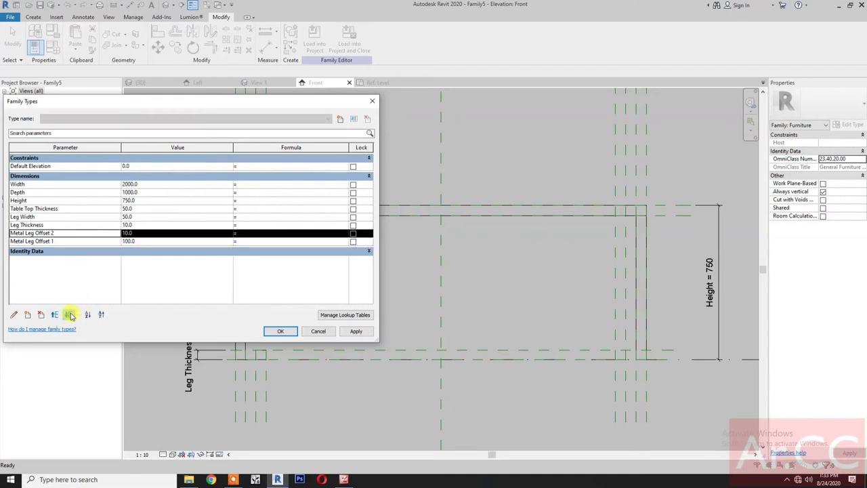
left_click(70, 314)
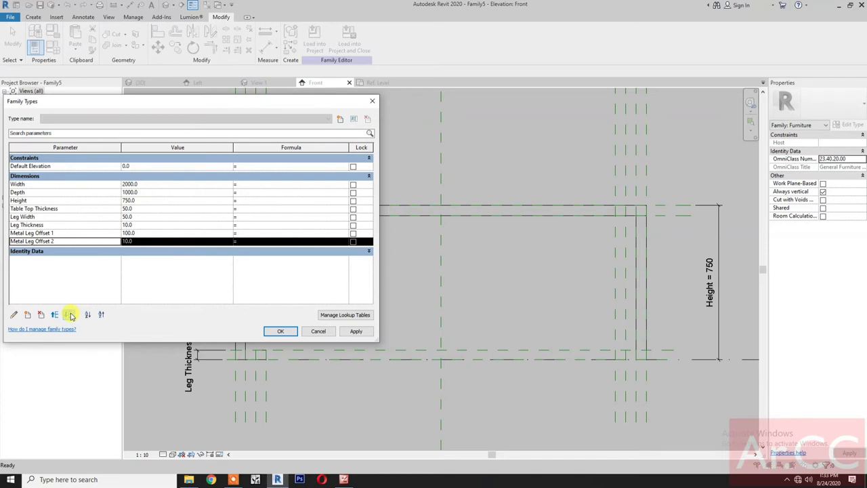
left_click(279, 331)
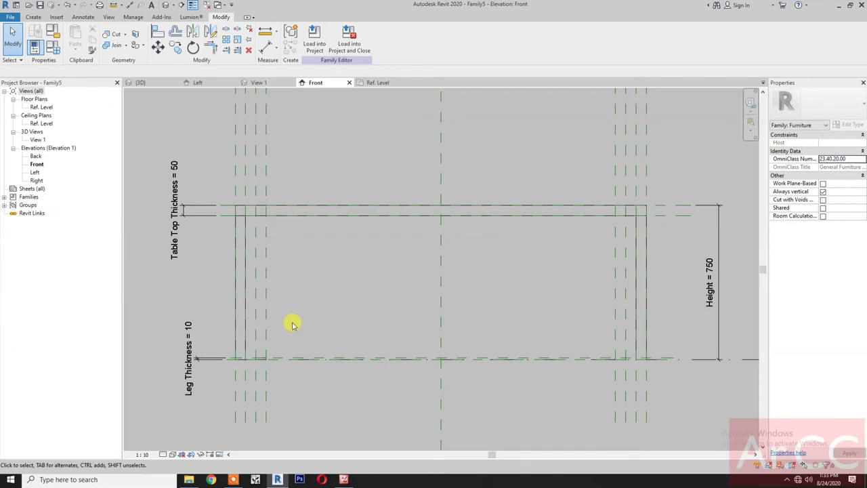
In the Ref. Level plan, copy the table's top-edge reference plane 10 down
scroll(267, 362, "up", 4)
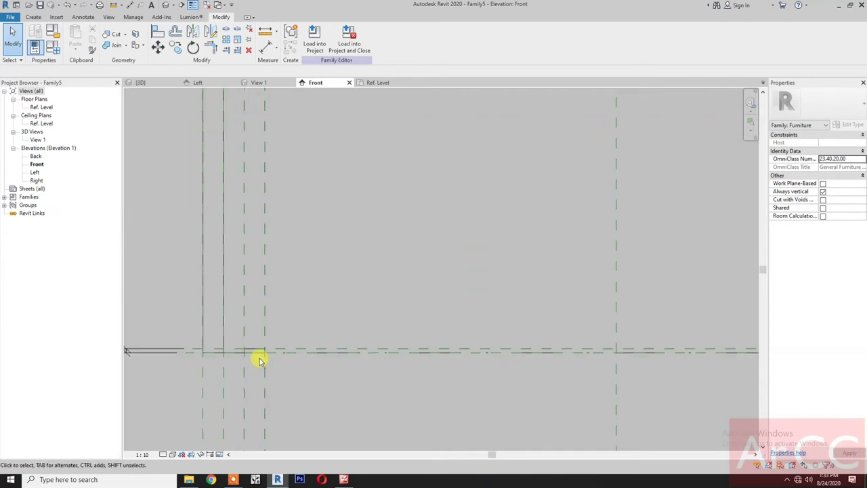
left_click(377, 83)
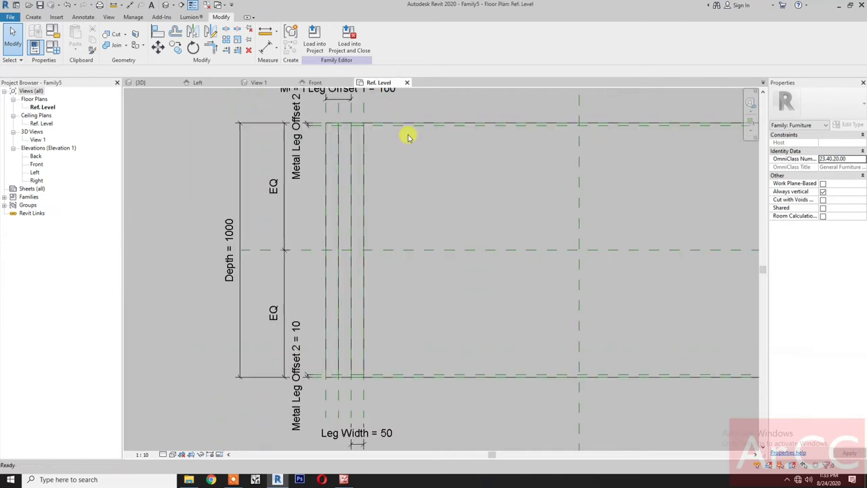
scroll(426, 192, "down", 1)
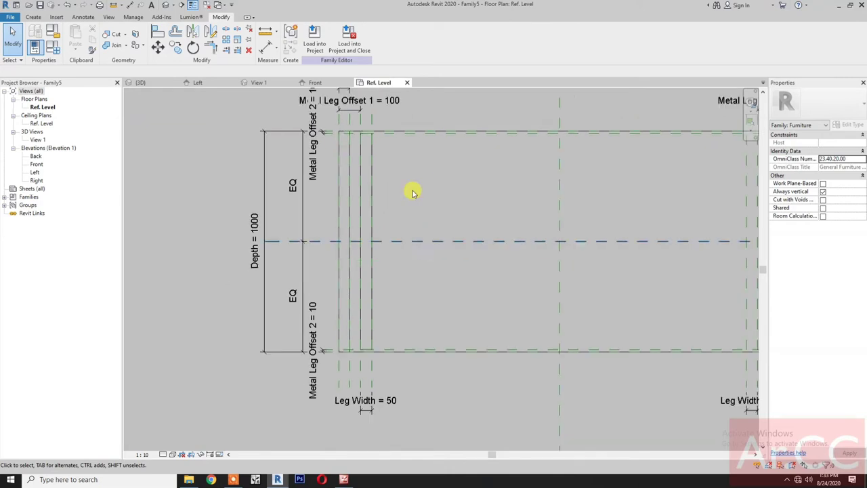
scroll(400, 162, "up", 3)
middle_click_drag(385, 171, 373, 246)
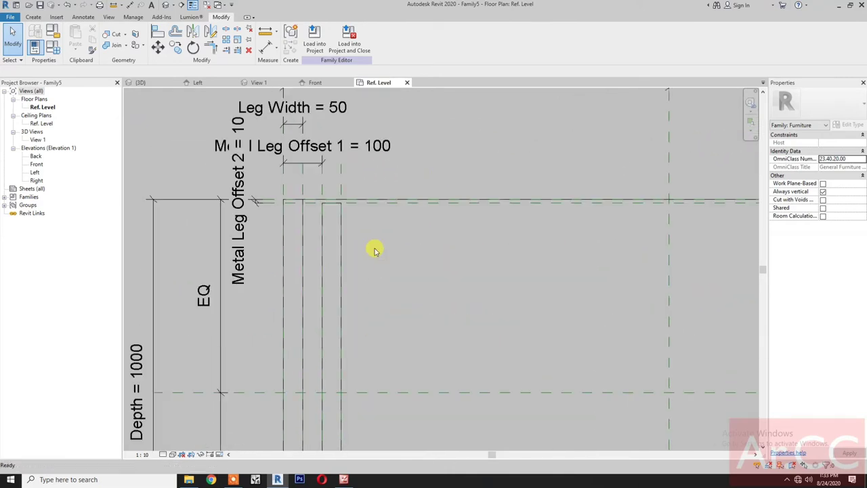
left_click(379, 208)
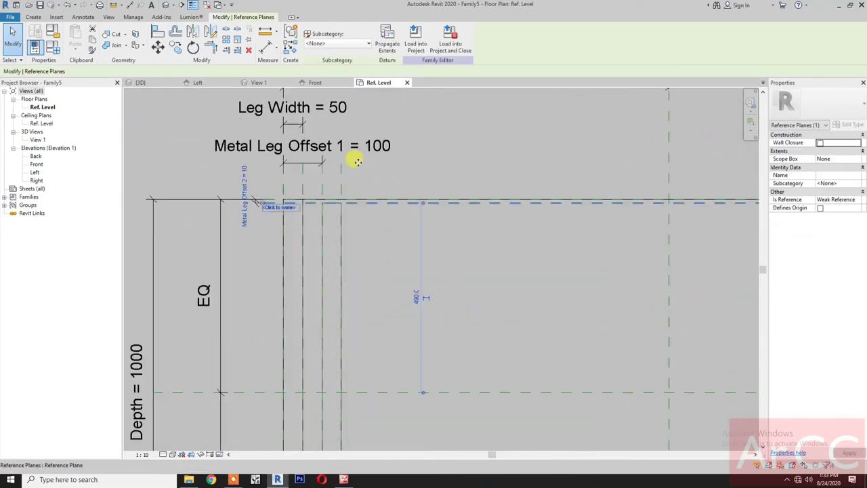
left_click(174, 48)
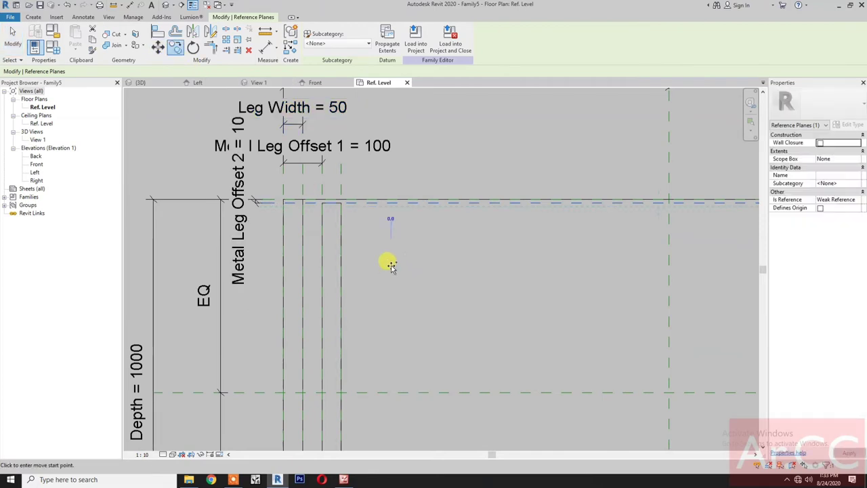
left_click(390, 245)
type("1")
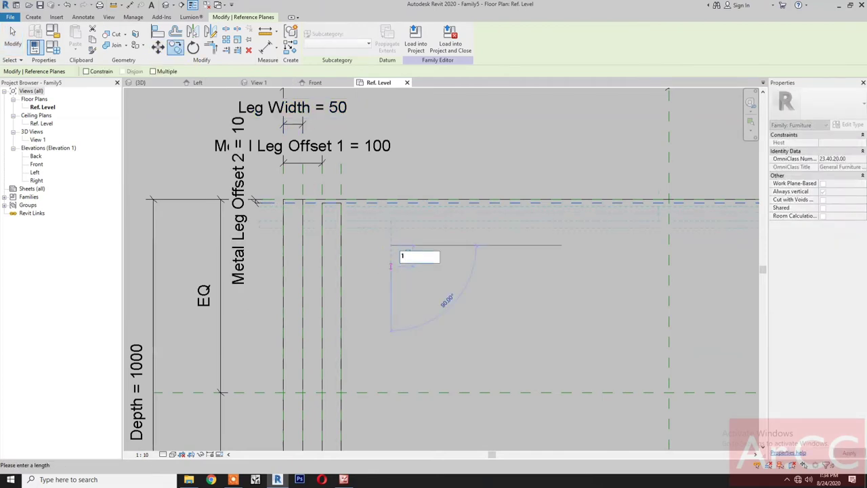
type("0")
key("Return")
key("Escape")
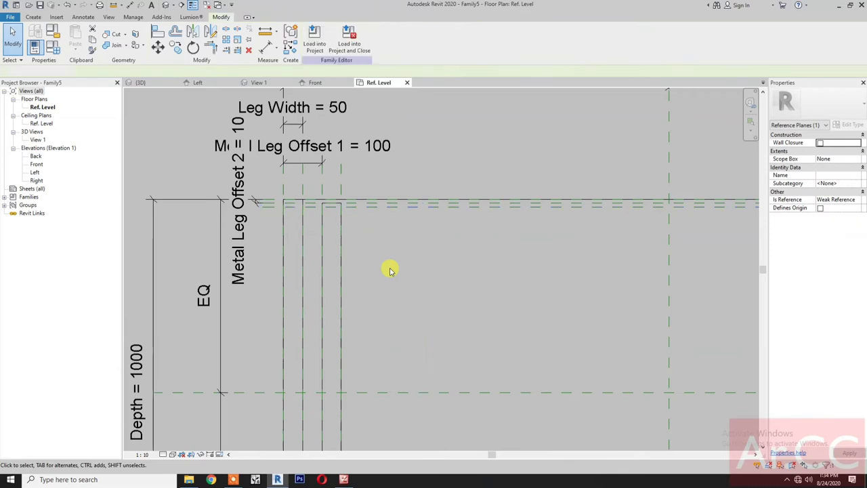
Dimension the 10 gap between the two planes with DI and label it Leg Thickness
key("d")
key("i")
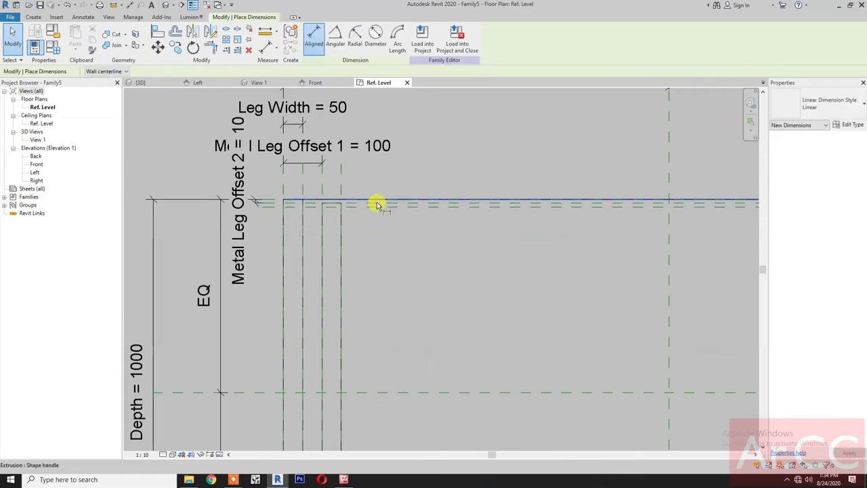
left_click(378, 201)
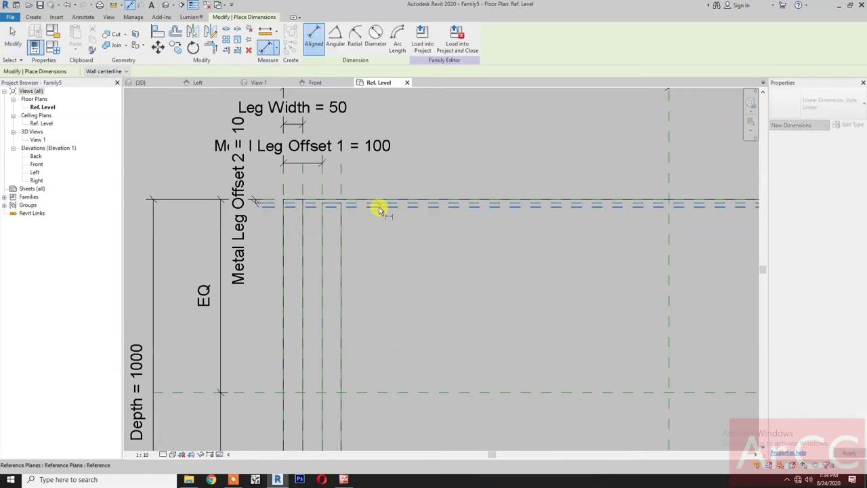
left_click(379, 205)
left_click(426, 271)
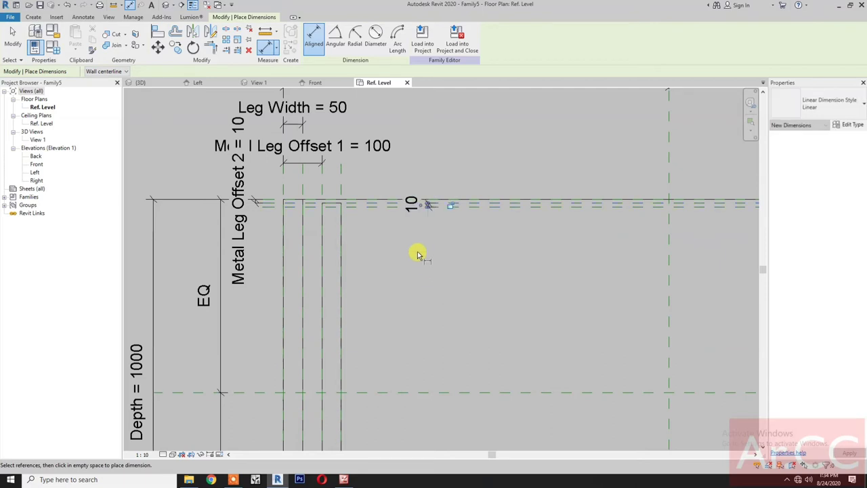
key("Escape")
key("Escape")
left_click(408, 201)
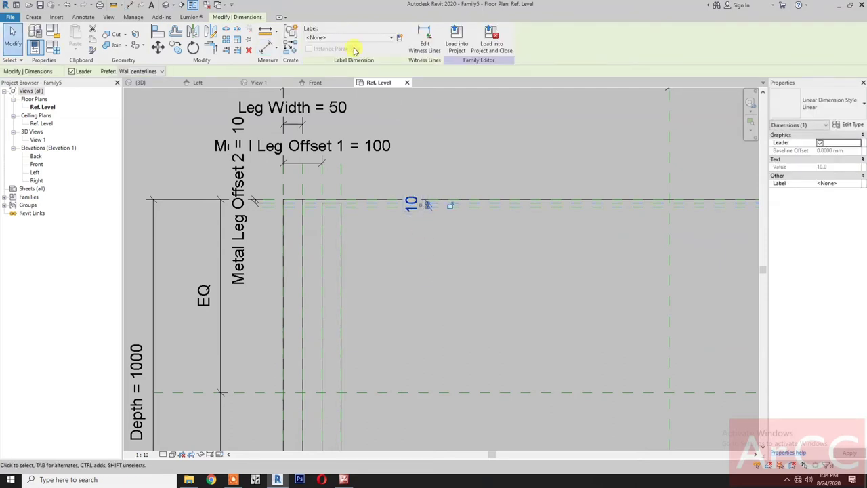
left_click(350, 38)
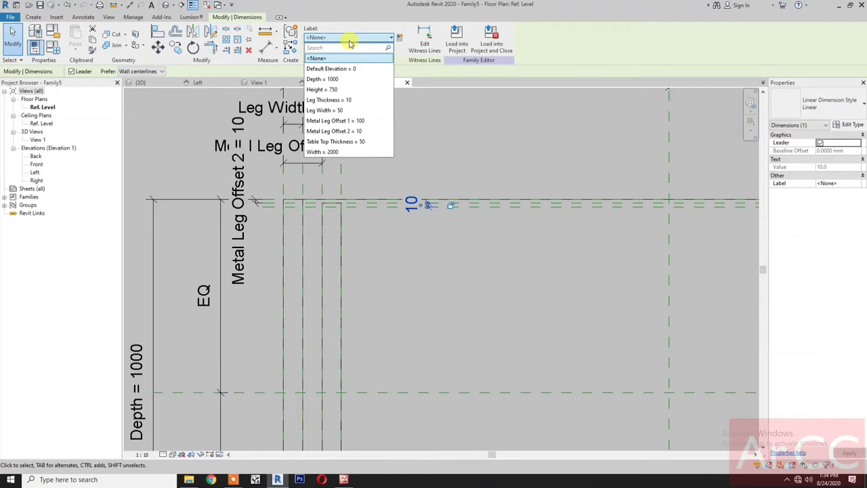
left_click(349, 102)
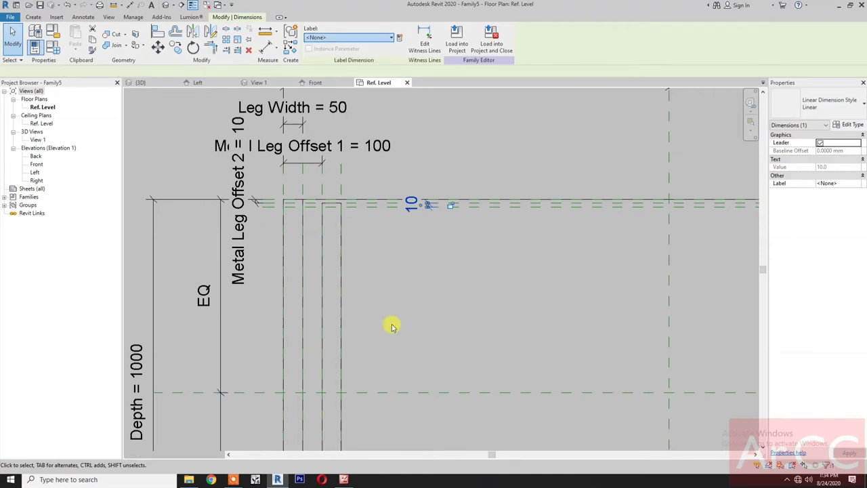
left_click(393, 325)
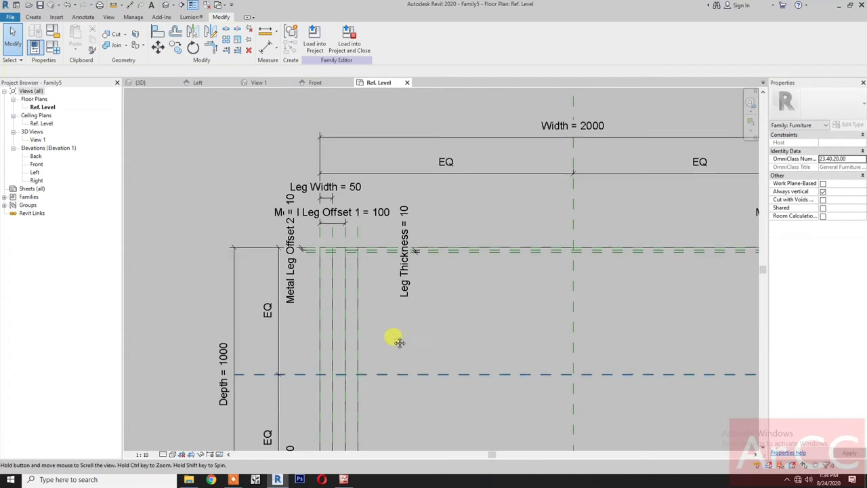
Copy the table's bottom-edge reference plane 10 up
middle_click_drag(393, 339, 382, 238)
scroll(348, 310, "up", 5)
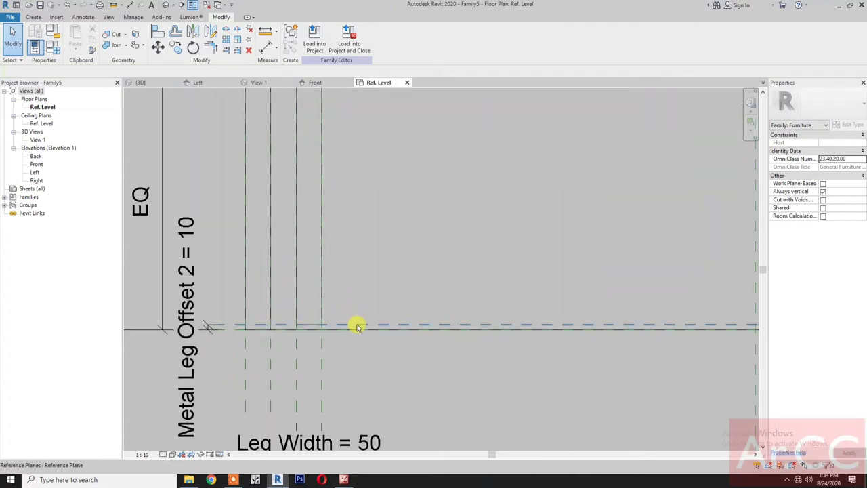
left_click(356, 324)
left_click(175, 46)
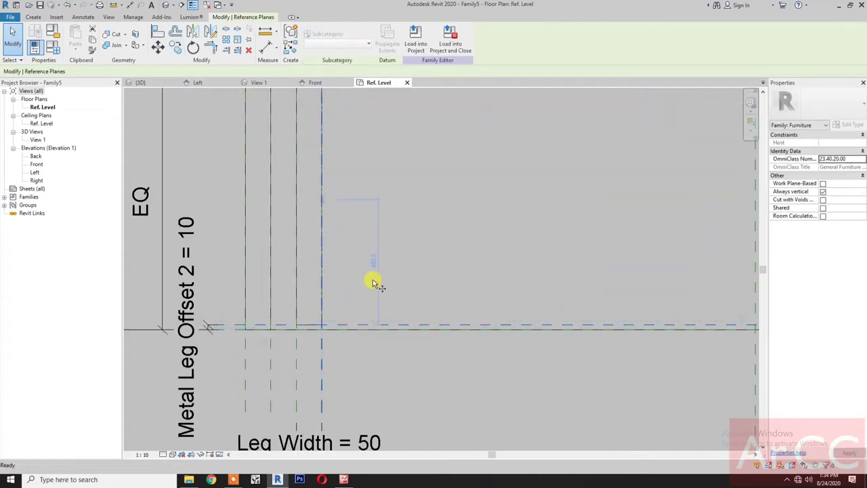
left_click(393, 295)
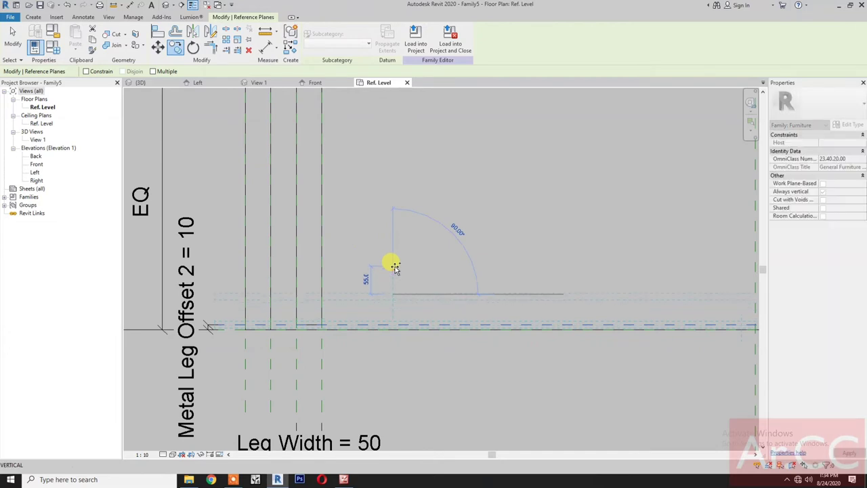
type("10")
key("Return")
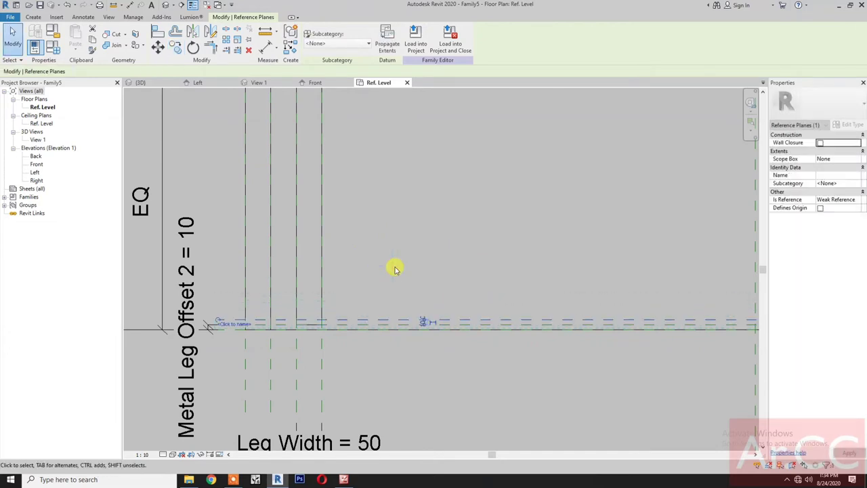
Add a 10 aligned dimension between the bottom planes and label it Leg Thickness
key("d")
key("i")
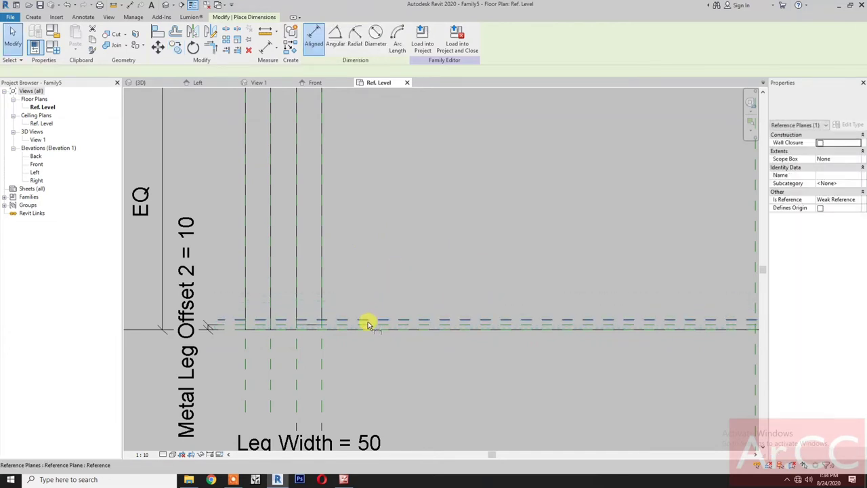
left_click(369, 325)
left_click(373, 320)
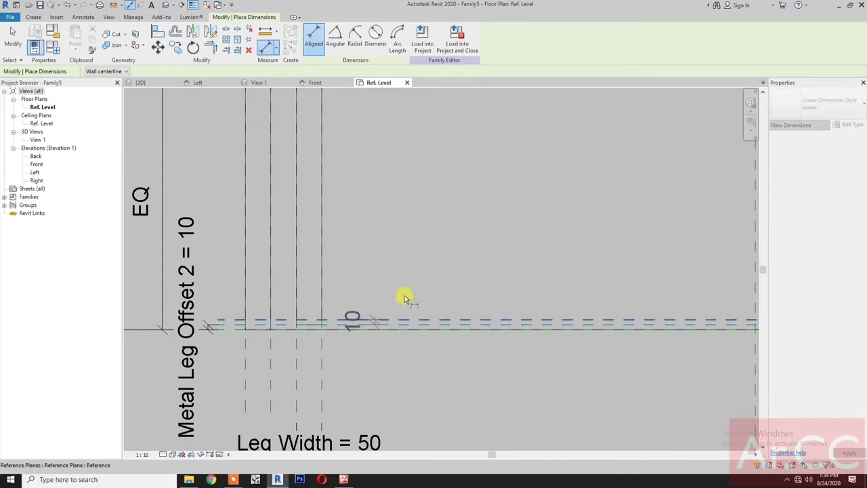
scroll(429, 285, "down", 3)
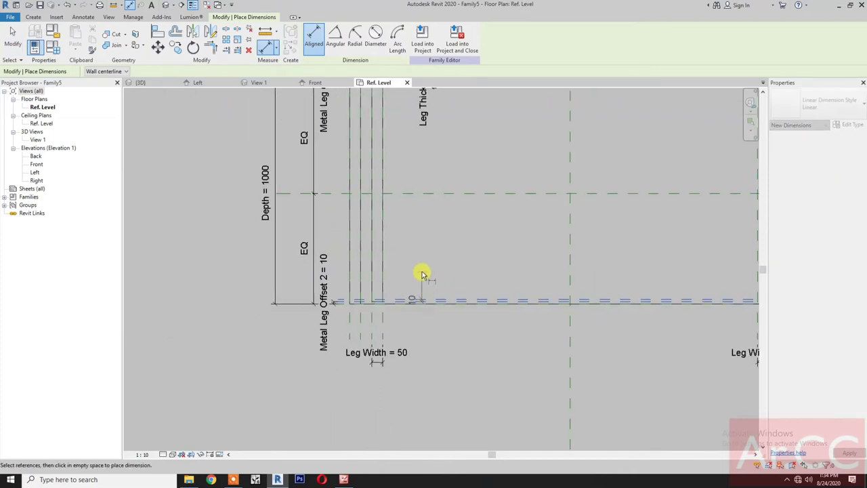
left_click(434, 278)
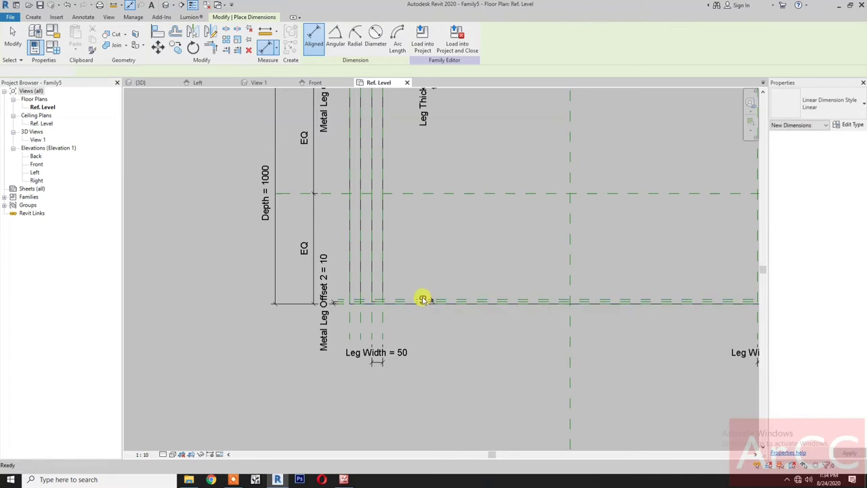
key("Escape")
left_click(344, 37)
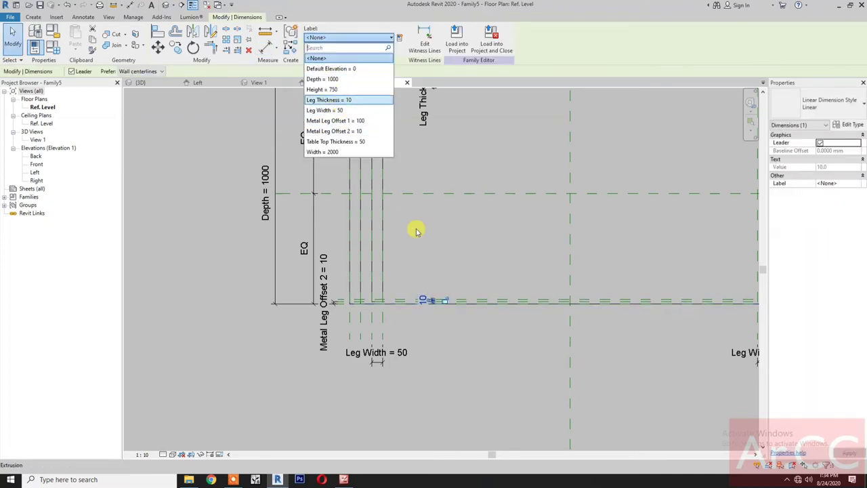
key("Return")
left_click(406, 185)
middle_click_drag(404, 213, 387, 268)
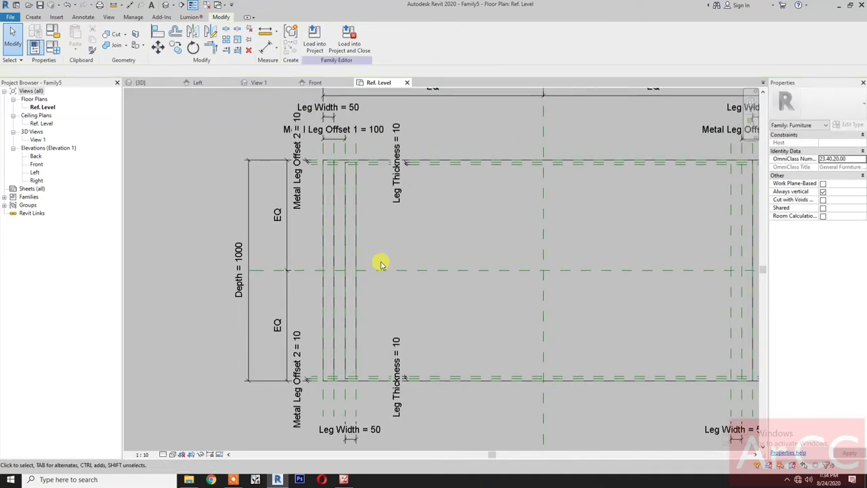
left_click(33, 17)
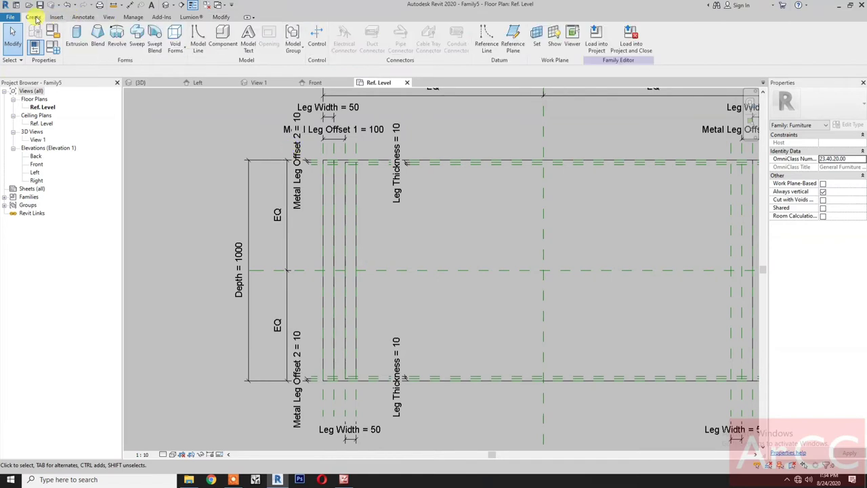
Start a solid extrusion and sketch a rectangle over the left leg's reference planes
left_click(74, 37)
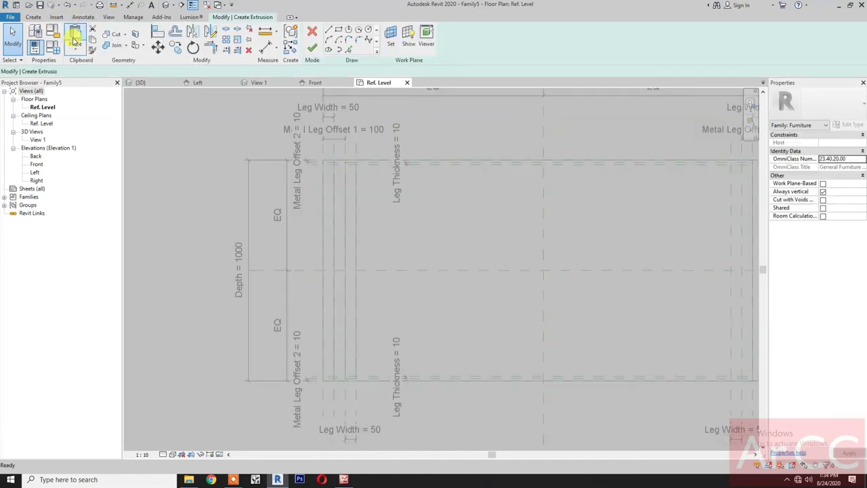
left_click(338, 32)
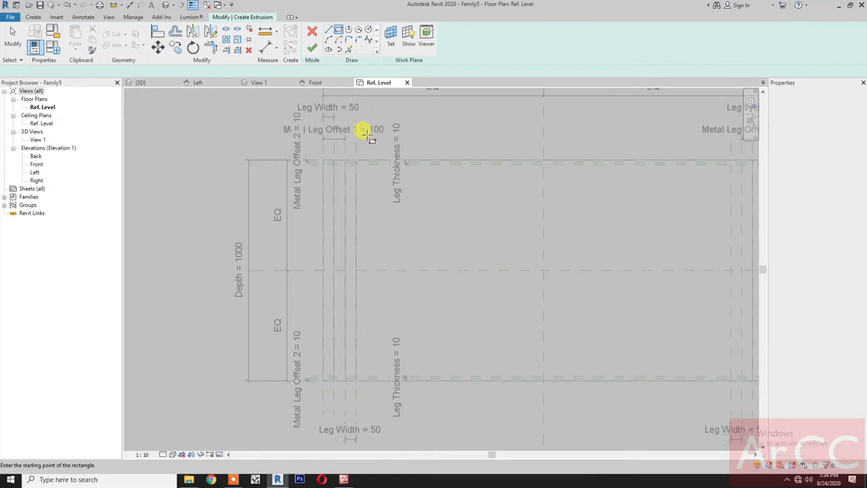
scroll(356, 143, "up", 2)
scroll(339, 162, "up", 2)
left_click(312, 162)
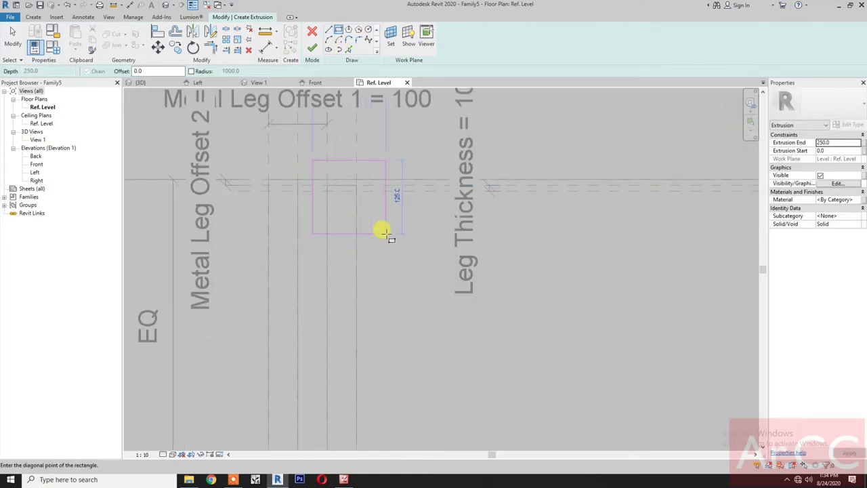
left_click(385, 233)
scroll(420, 368, "down", 3)
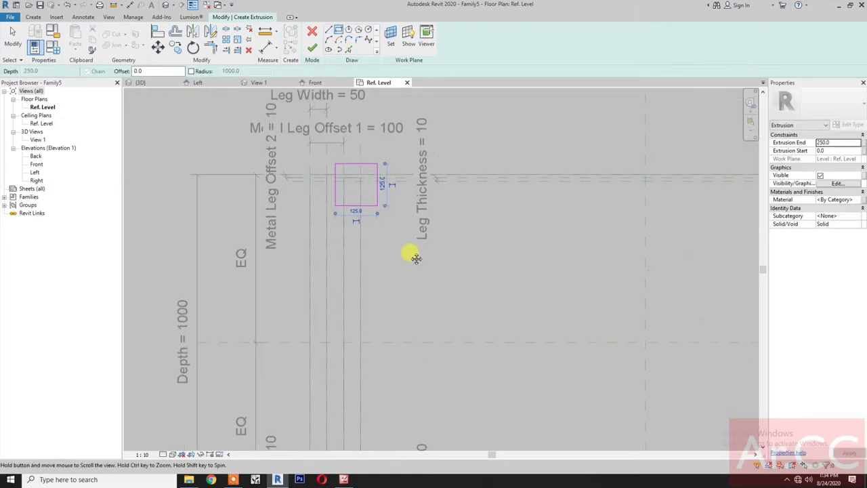
middle_click_drag(411, 252, 415, 214)
scroll(316, 319, "up", 2)
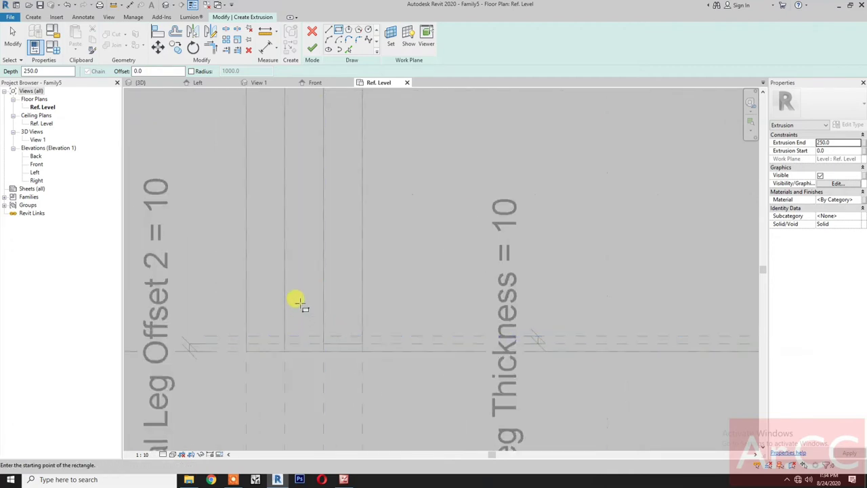
left_click(300, 298)
left_click(381, 371)
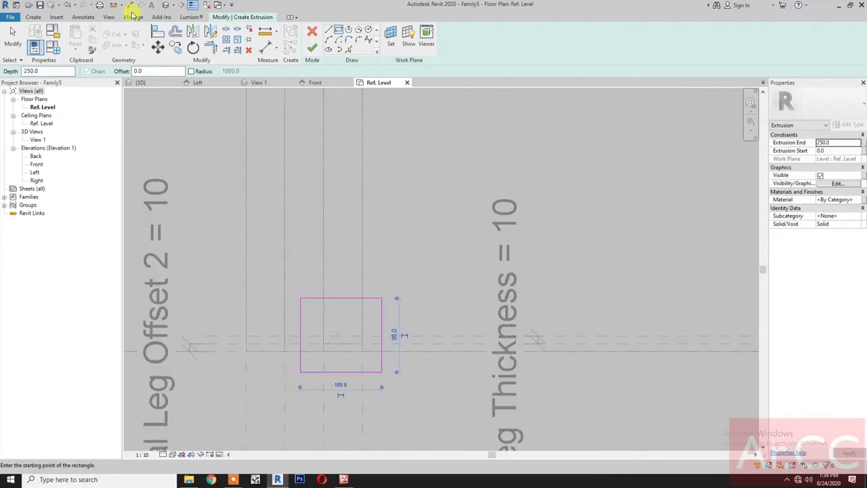
Align the rectangle's edges to the leg reference planes, undoing the alignment that collapsed it
left_click(155, 32)
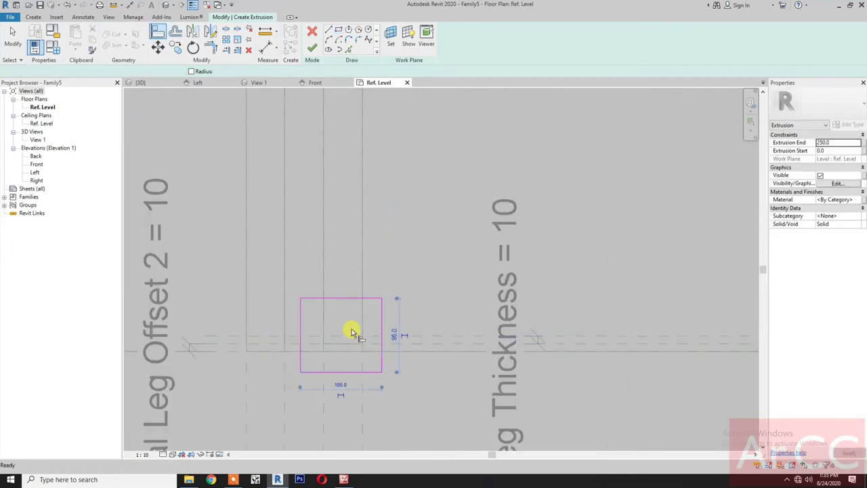
left_click(426, 344)
left_click(346, 371)
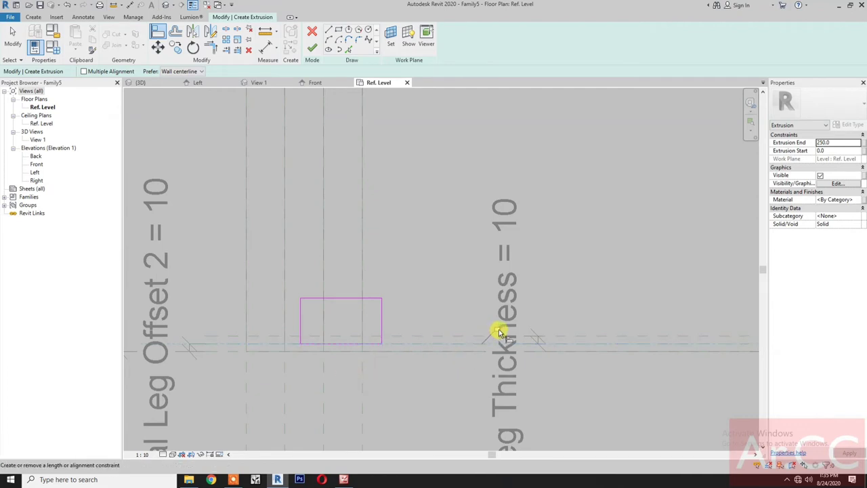
left_click(323, 373)
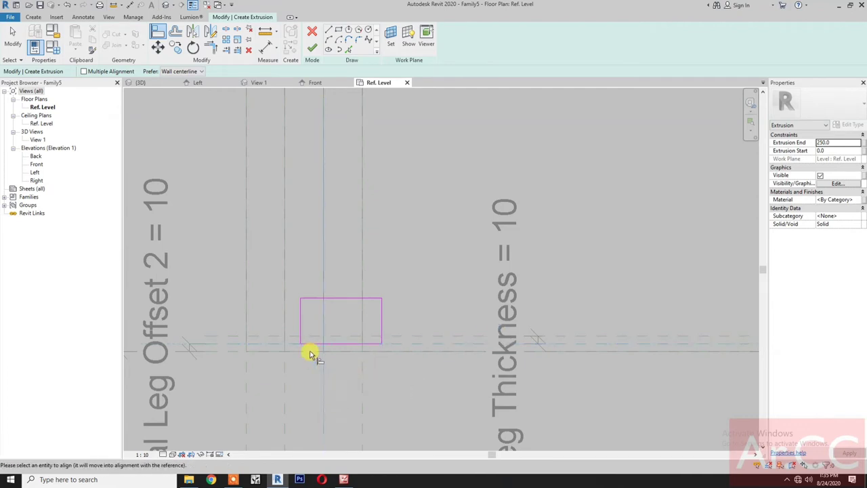
left_click(300, 316)
left_click(362, 379)
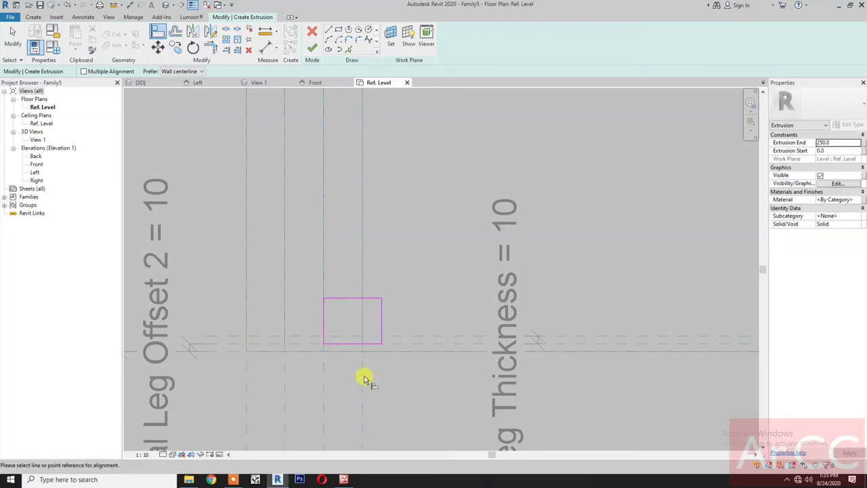
left_click(381, 329)
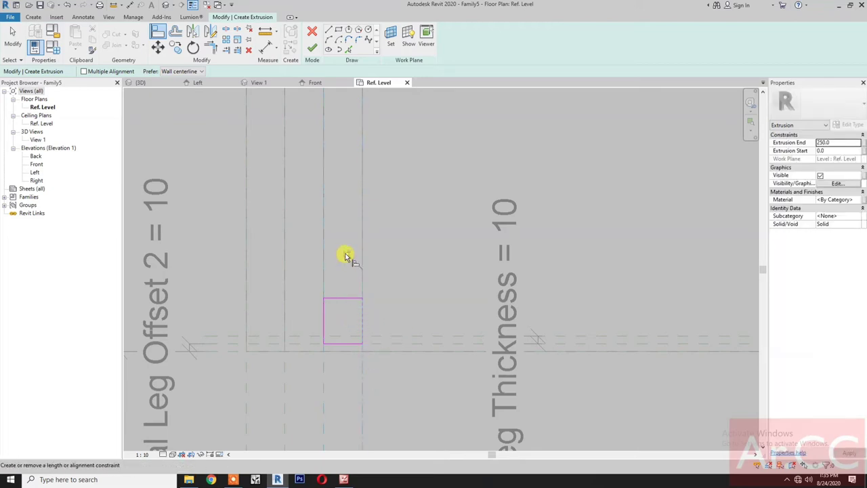
left_click(391, 336)
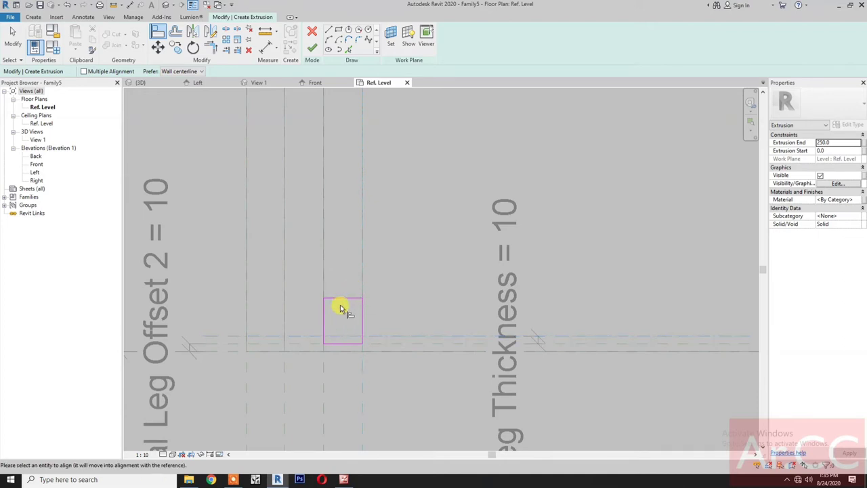
left_click(344, 299)
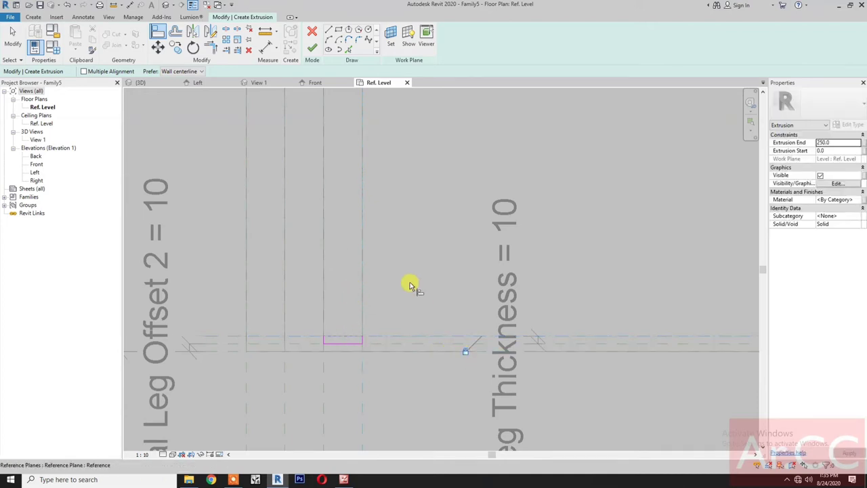
scroll(396, 207, "down", 2)
mouse_move(397, 207)
middle_mouse_down()
mouse_move(373, 407)
mouse_move(393, 149)
mouse_move(383, 224)
middle_mouse_up()
key("ctrl+z")
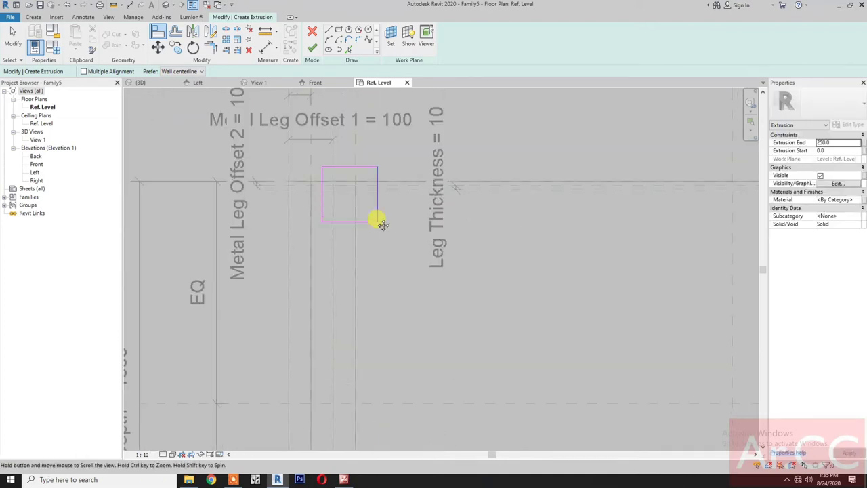
scroll(383, 223, "up", 2)
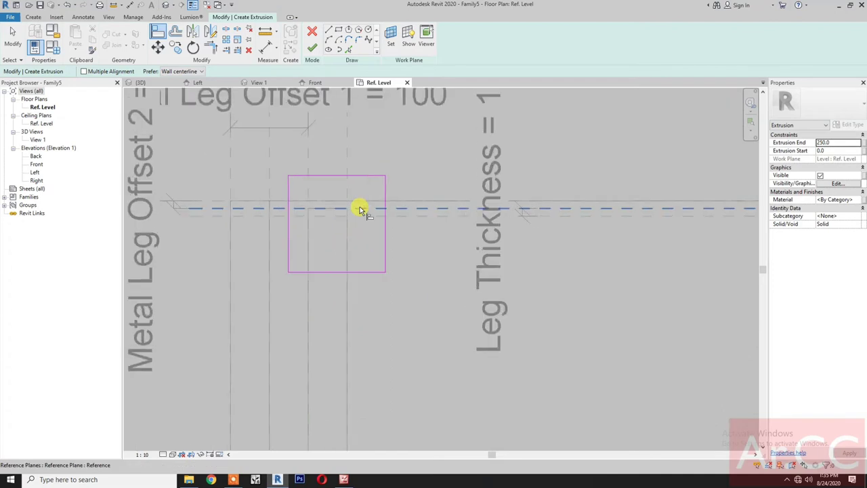
Align the profile to the top, Leg Width and Leg Thickness planes, then finish the extrusion
left_click(404, 210)
left_click(336, 176)
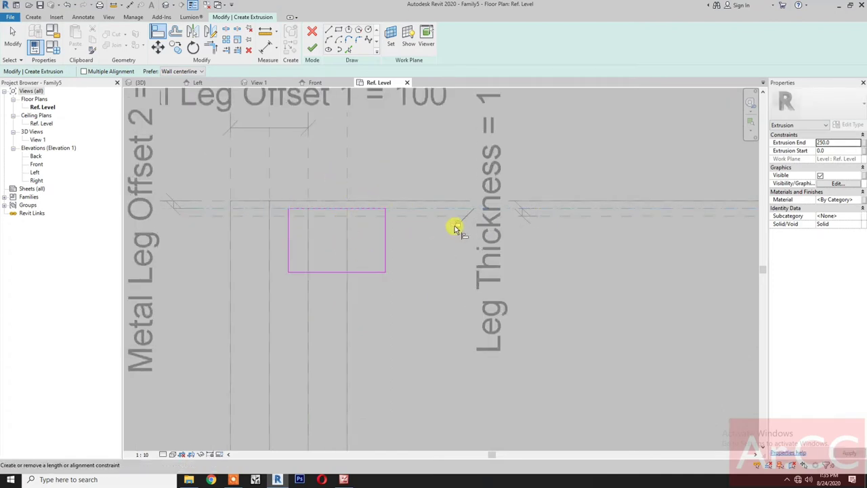
left_click(310, 167)
left_click(288, 231)
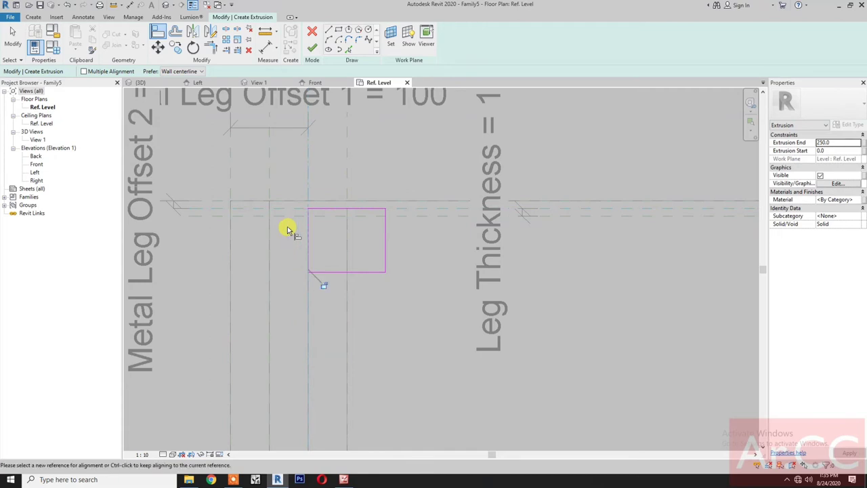
left_click(347, 166)
left_click(384, 251)
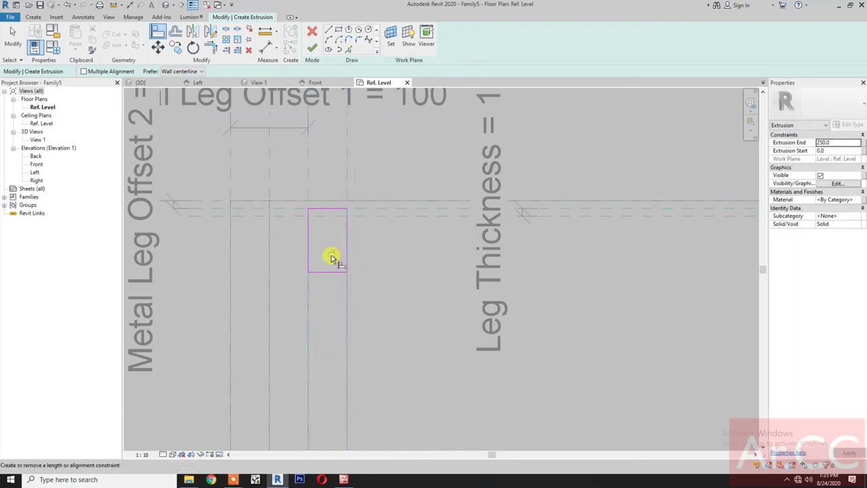
left_click(374, 215)
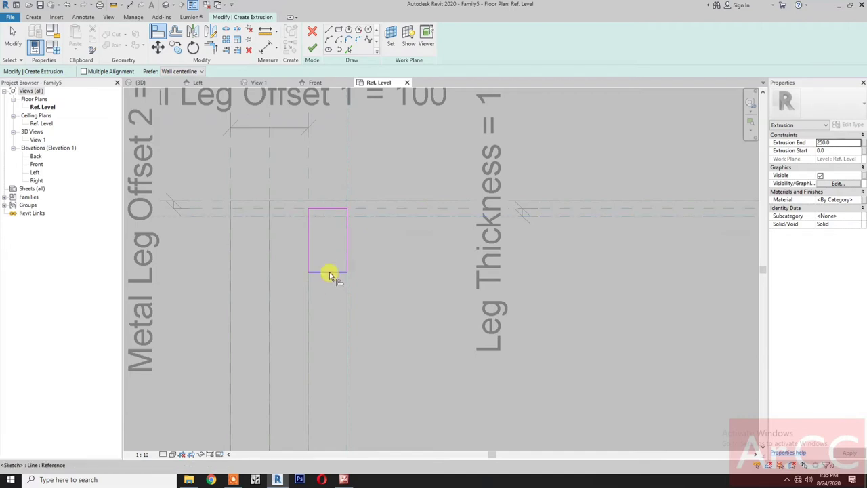
left_click(329, 272)
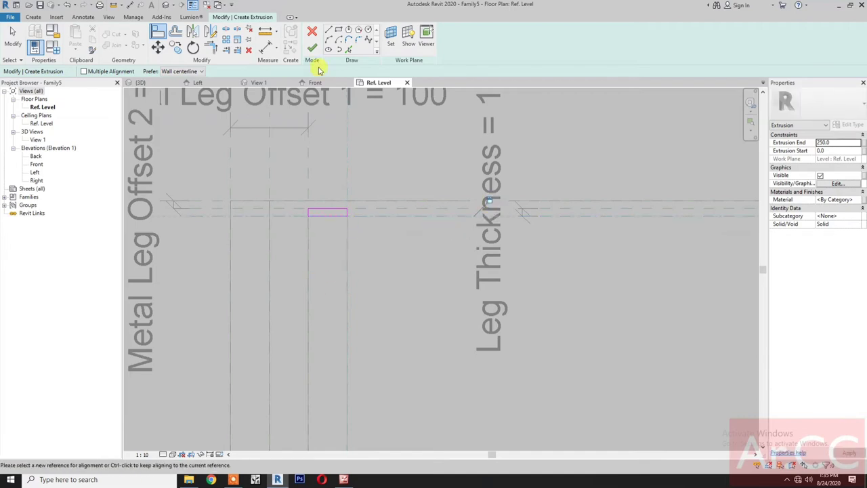
scroll(383, 204, "down", 4)
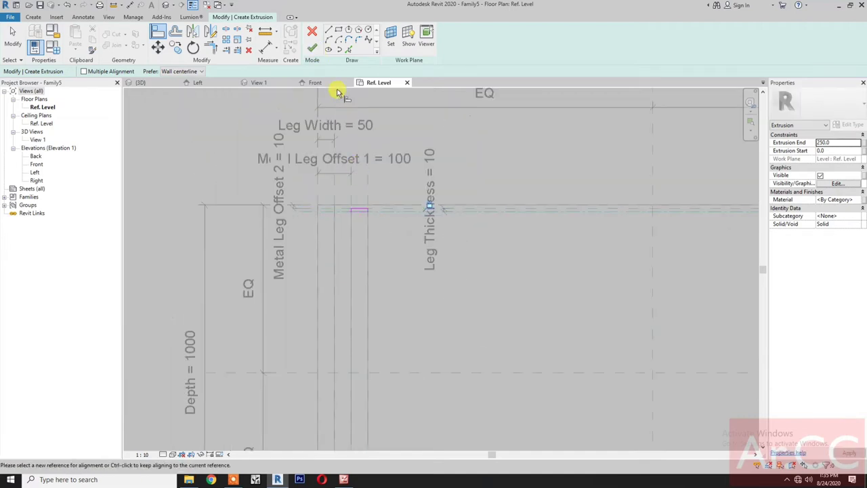
left_click(314, 50)
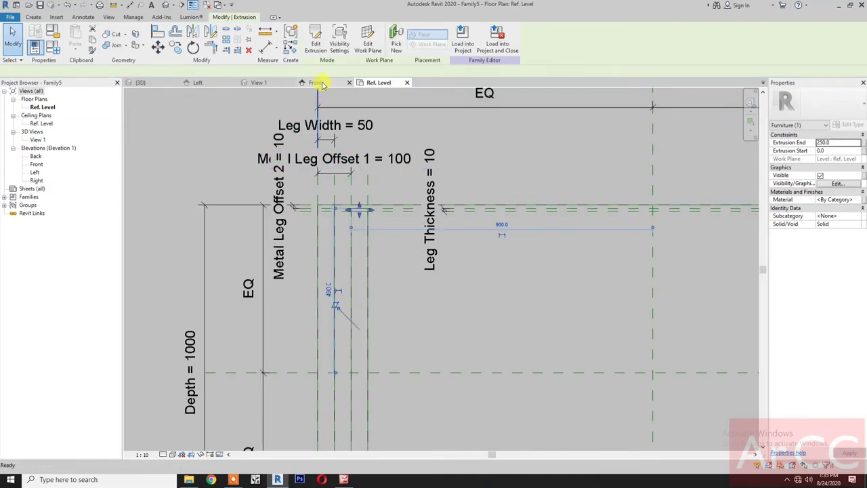
In the Front elevation, align the leg's top to the table top's underside, then show 3D View 1
left_click(316, 83)
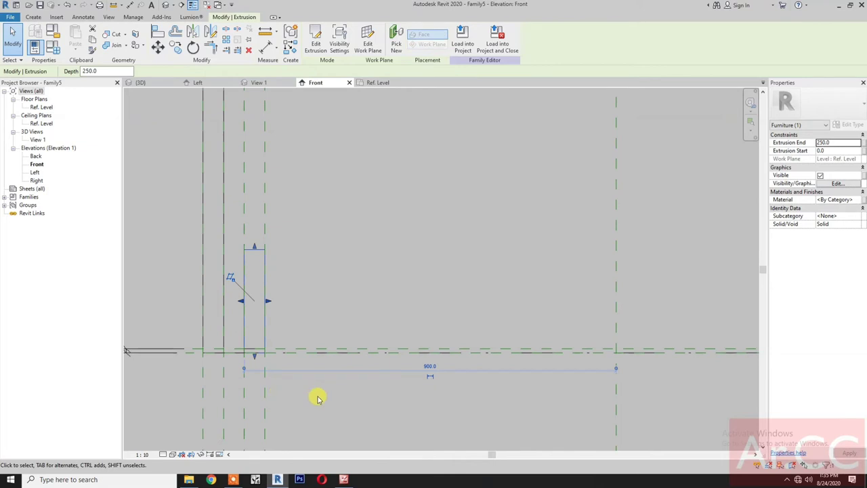
middle_click_drag(343, 369, 364, 421)
scroll(362, 319, "down", 2)
left_click(158, 33)
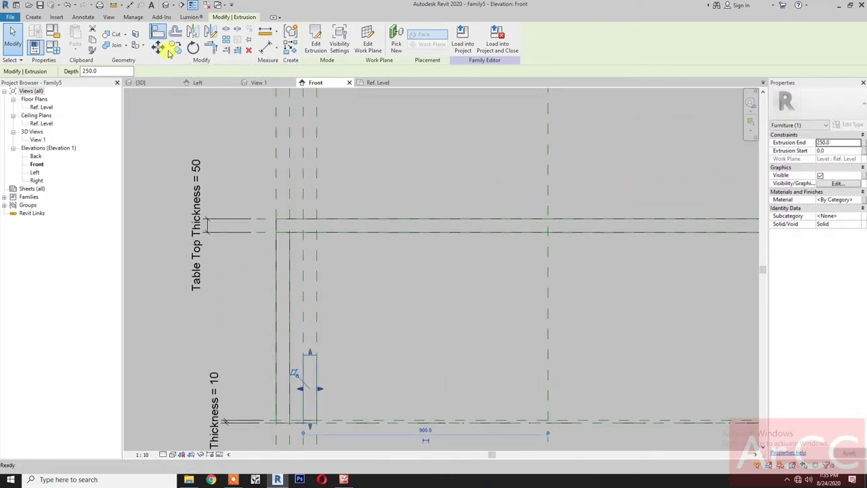
left_click(257, 231)
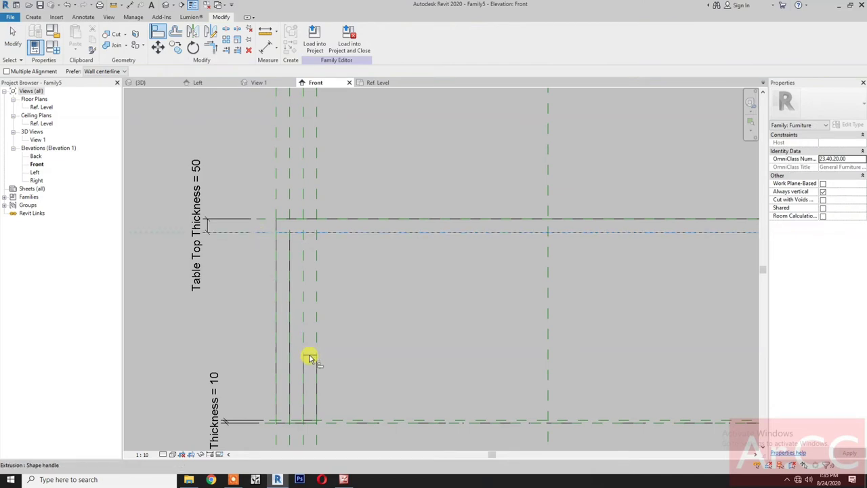
left_click(522, 219)
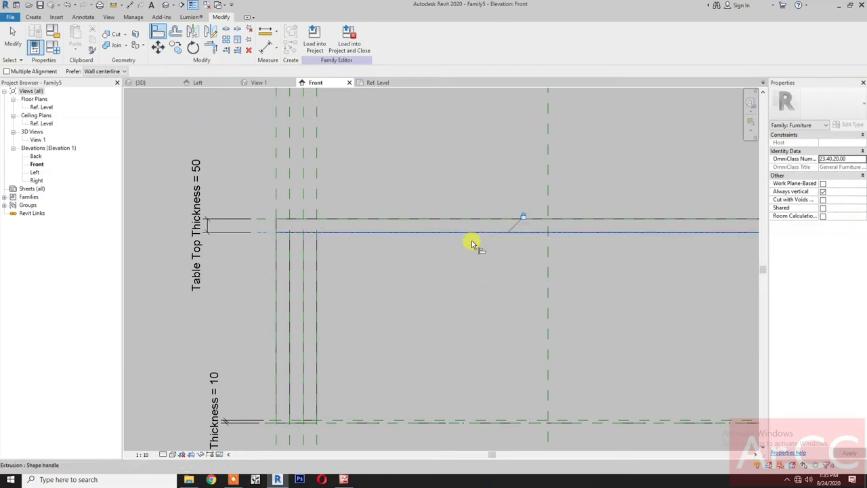
key("Escape")
key("Escape")
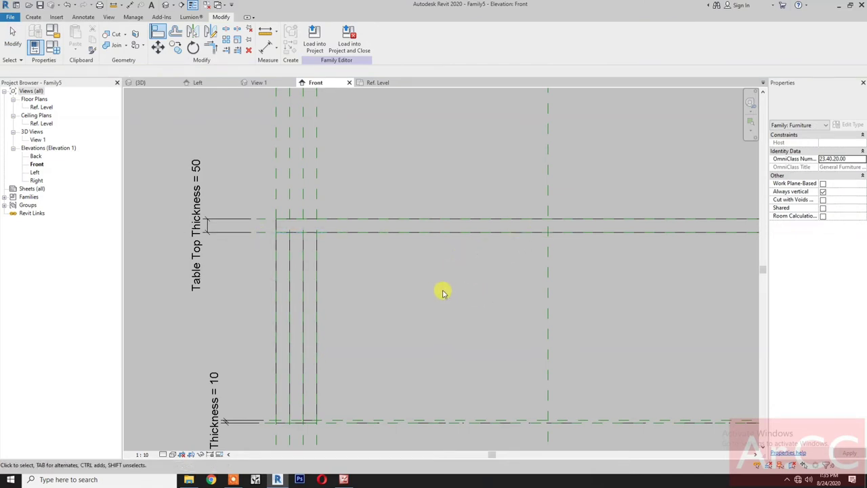
left_click(261, 83)
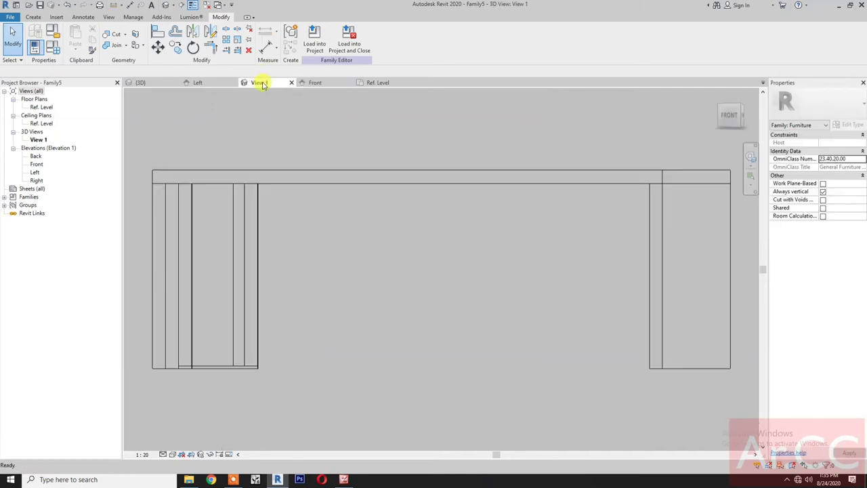
Turn the 3D view to an isometric corner, set Wireframe visual style, and orbit the table
left_click(741, 109)
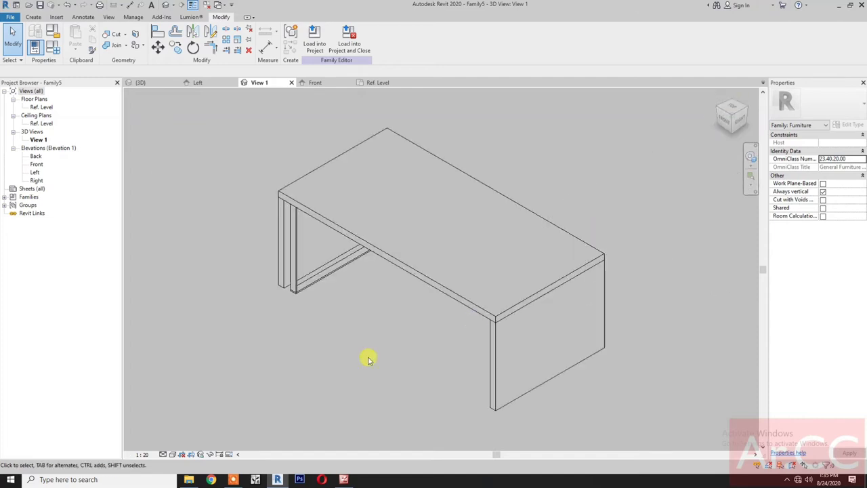
left_click(172, 454)
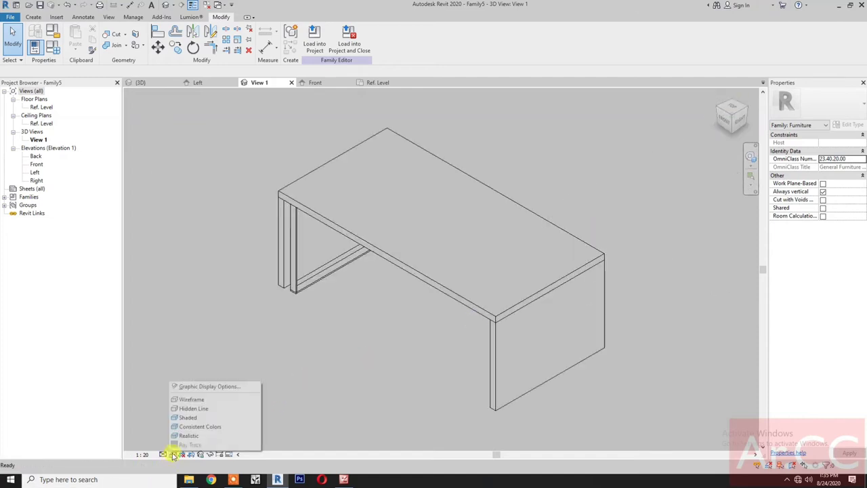
left_click(191, 399)
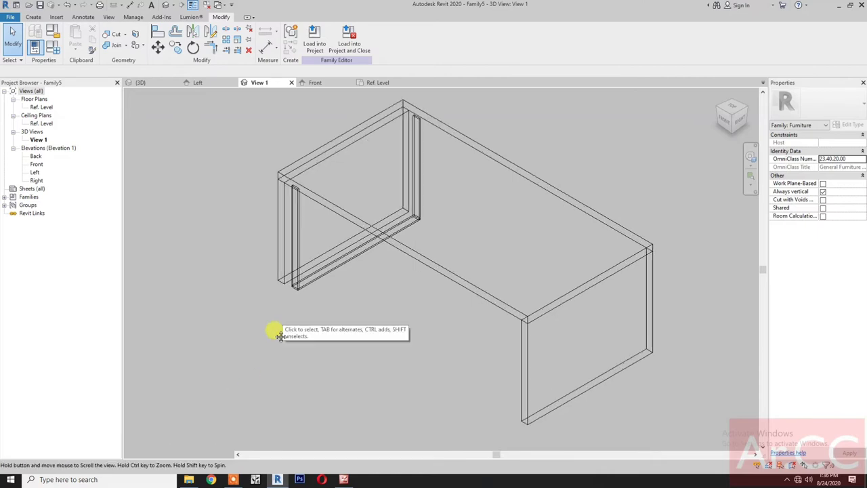
middle_click_drag(277, 280, 256, 361, "shift")
left_click(117, 46)
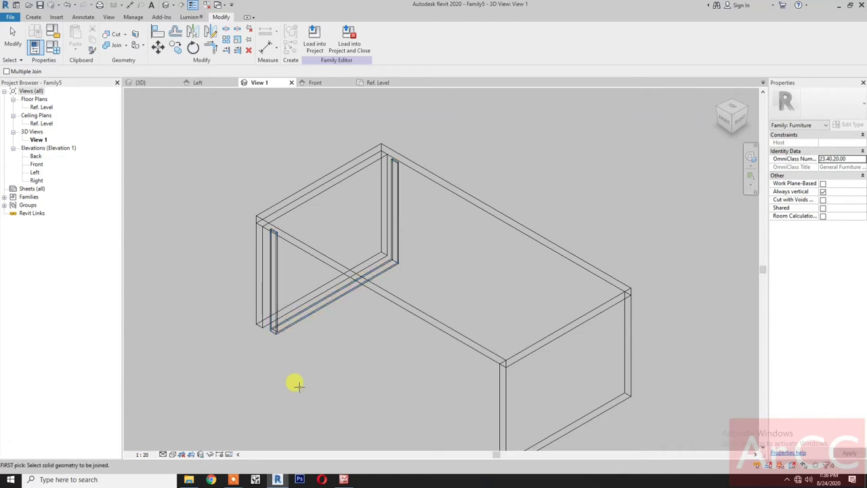
key("Escape")
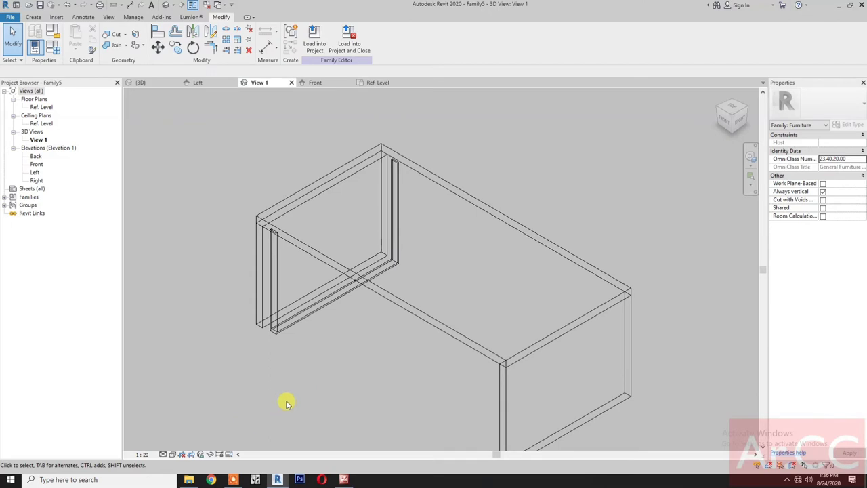
In Ref. Level, start a new solid extrusion and draw a rectangle near the table's right end
left_click(383, 83)
scroll(441, 236, "down", 4)
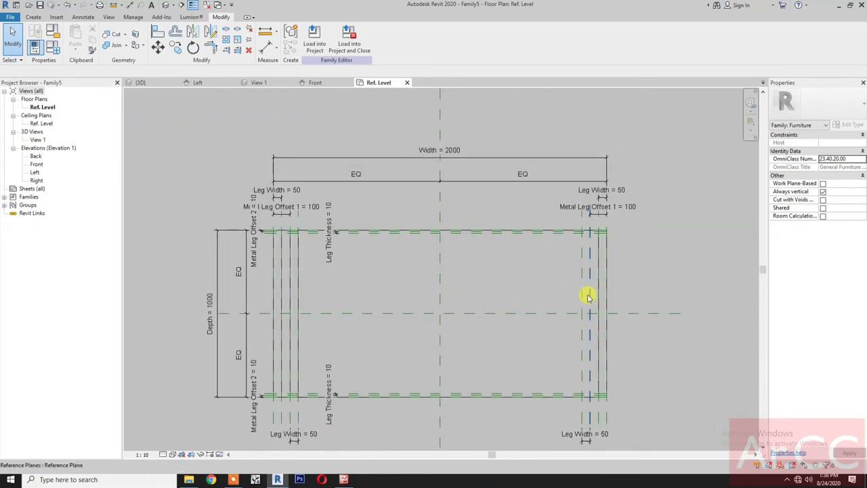
scroll(596, 256, "up", 4)
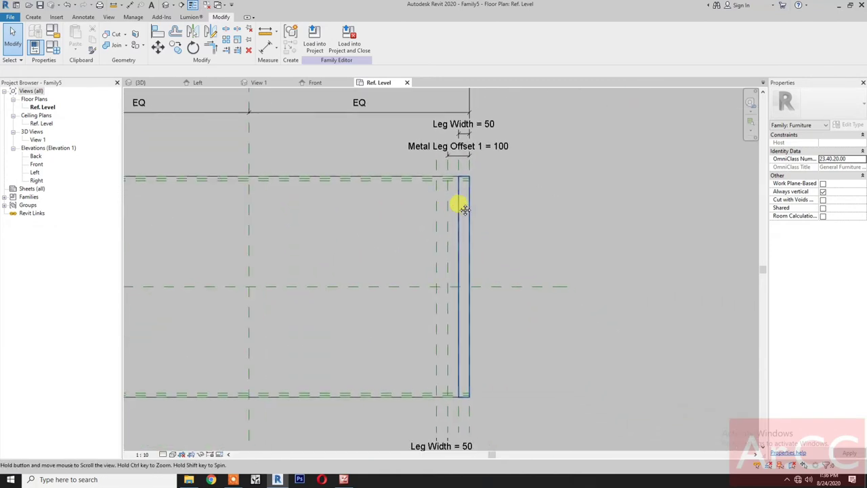
left_click(27, 17)
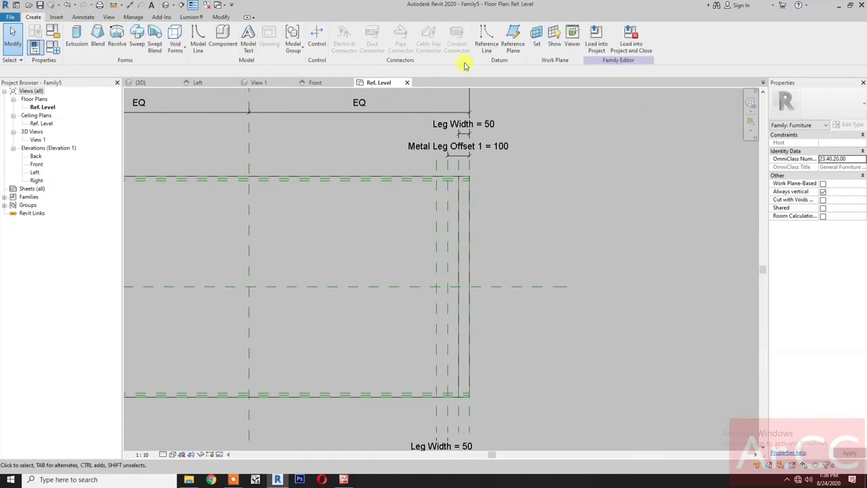
left_click(79, 37)
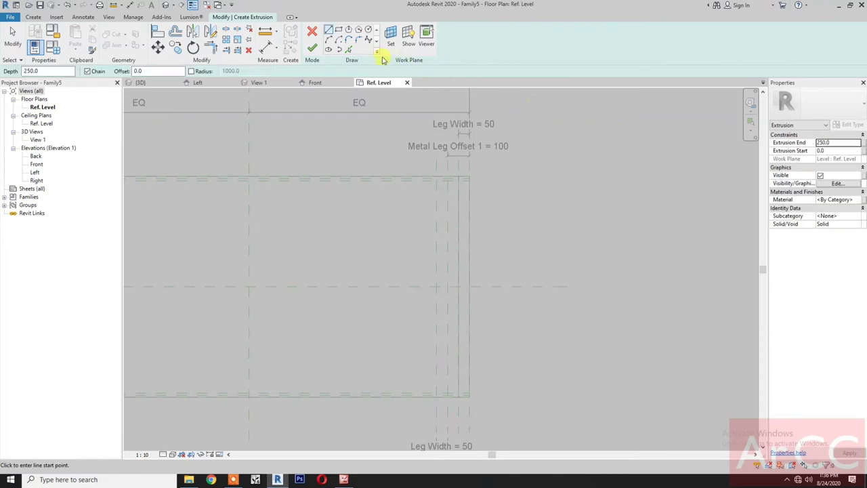
left_click(339, 32)
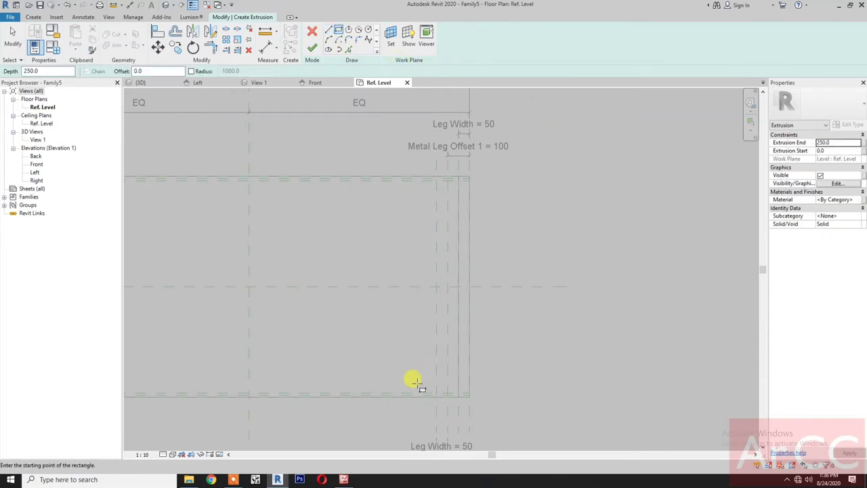
left_click(413, 380)
scroll(458, 203, "up", 2)
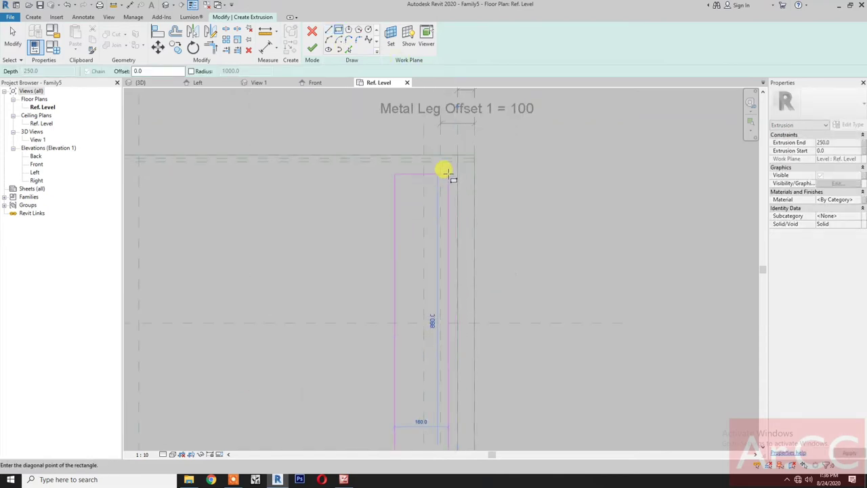
left_click(448, 174)
Align and lock the rectangle's top edge, then align its left and right edges to reference planes
left_click(157, 32)
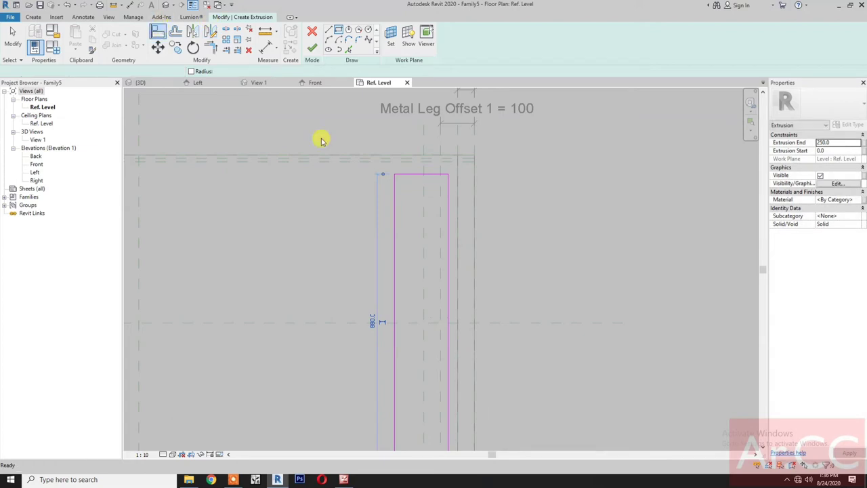
scroll(439, 162, "up", 2)
scroll(439, 165, "up", 1)
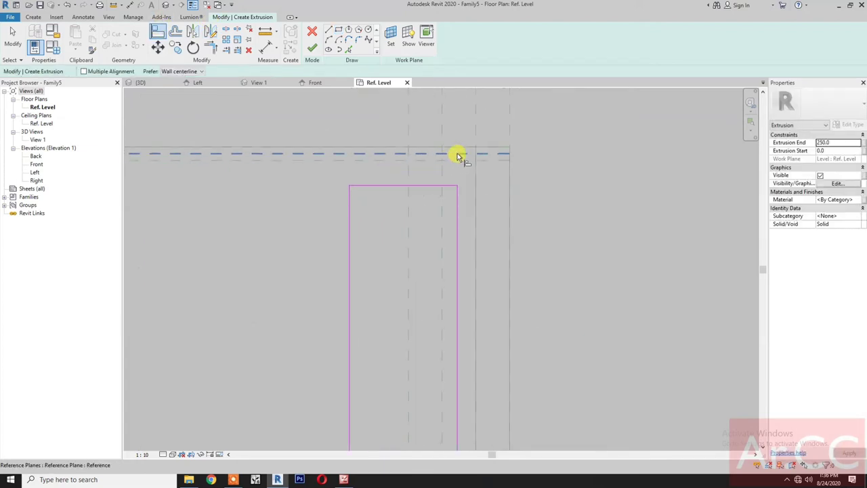
left_click(453, 156)
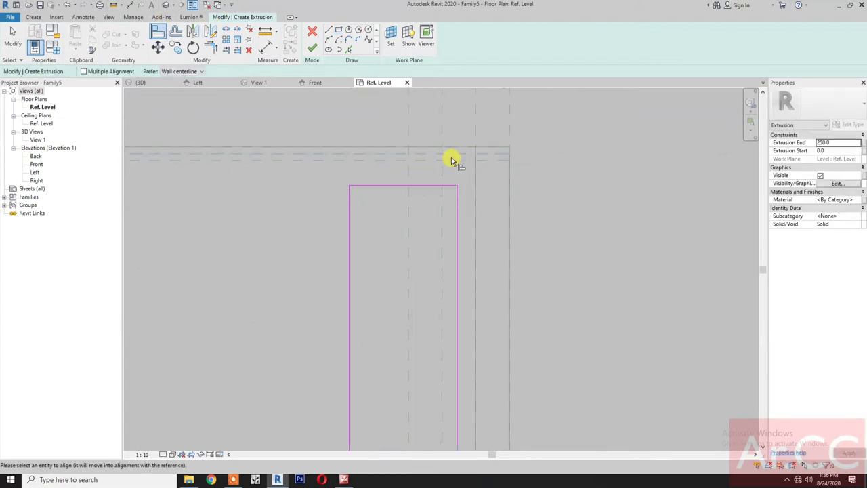
left_click(425, 185)
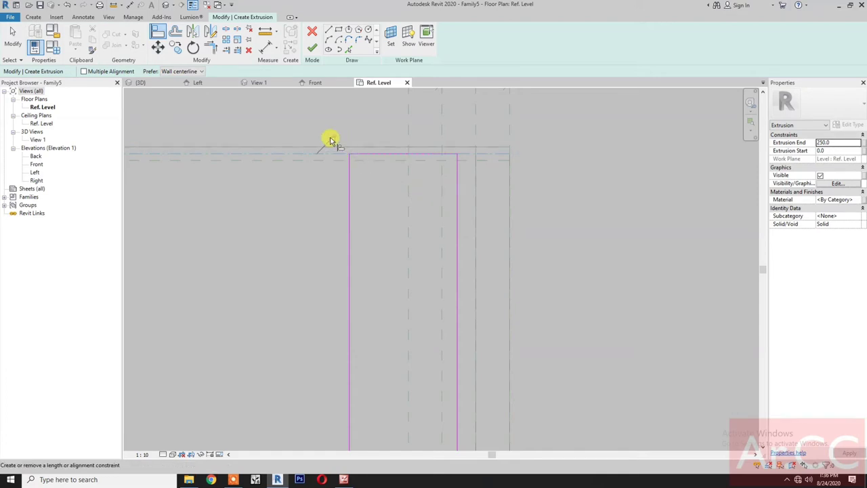
left_click(334, 150)
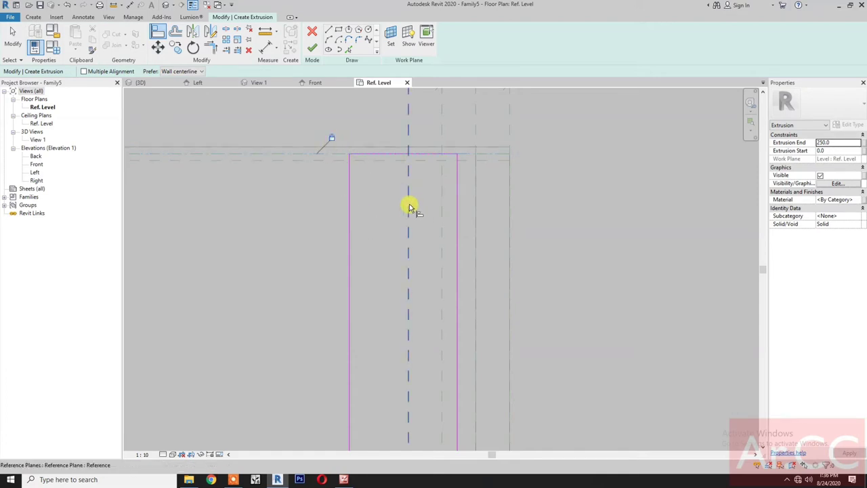
left_click(409, 207)
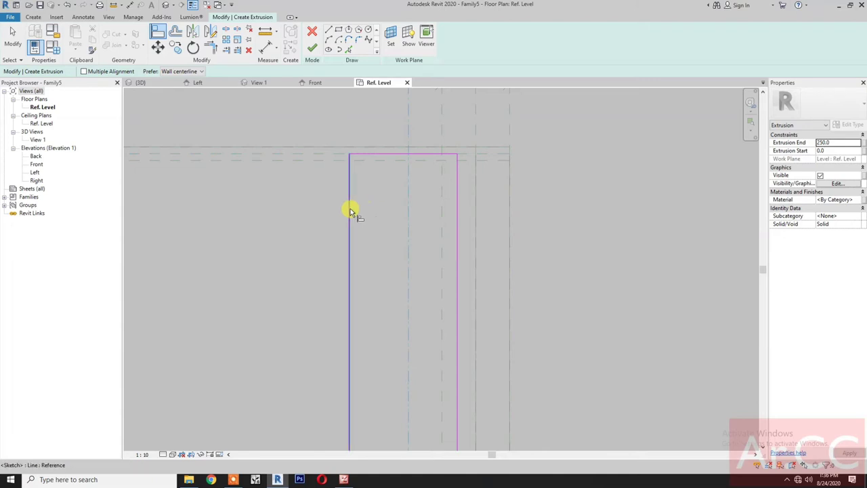
left_click(350, 209)
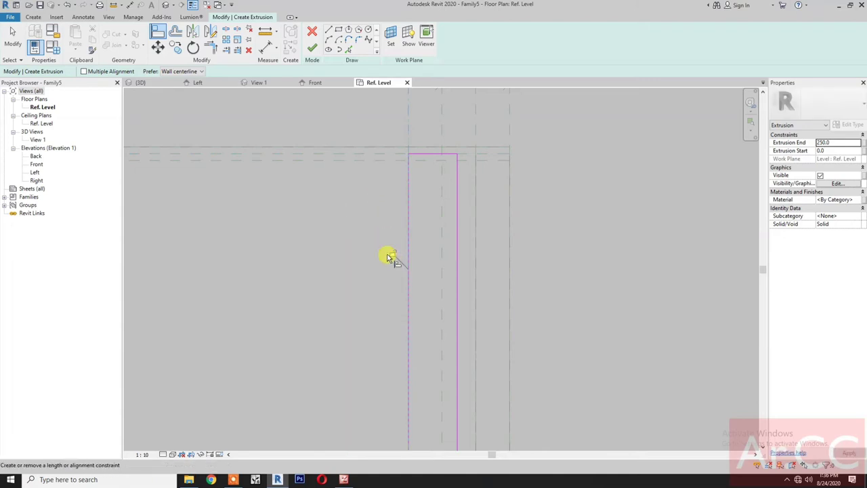
left_click(441, 252)
left_click(457, 254)
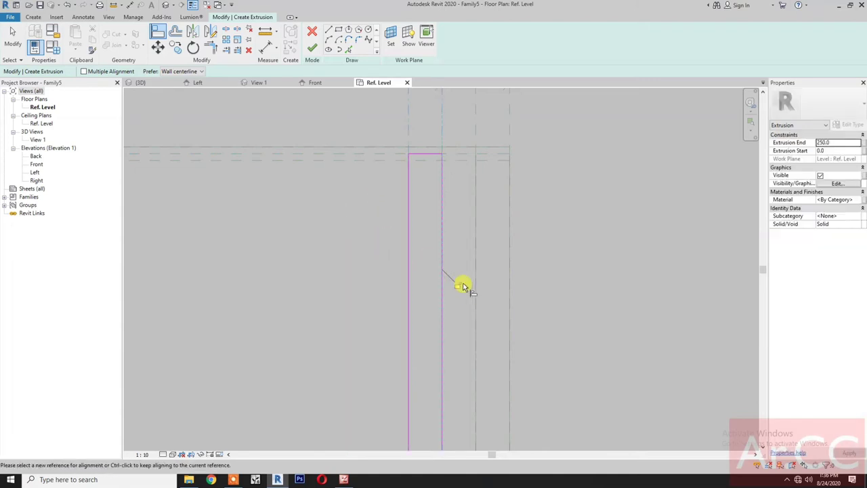
Align the rectangle's bottom edge to the lower horizontal reference plane
scroll(483, 300, "down", 2)
middle_click_drag(494, 332, 497, 187)
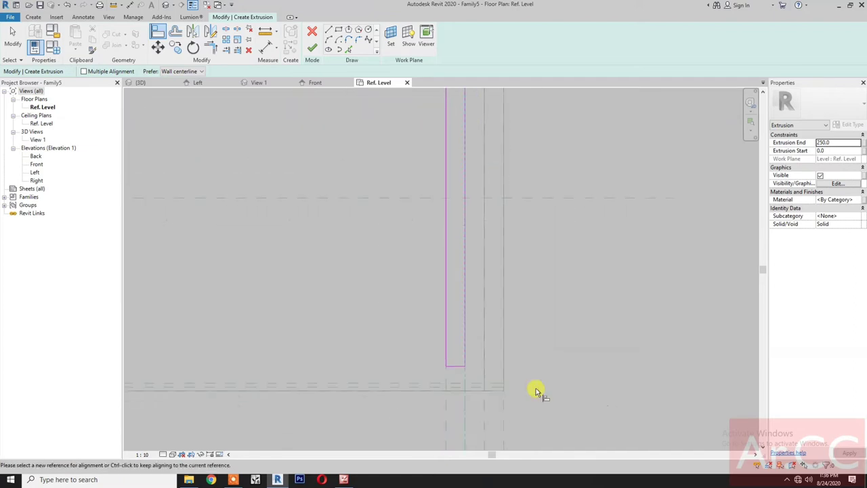
scroll(477, 389, "up", 3)
left_click(472, 381)
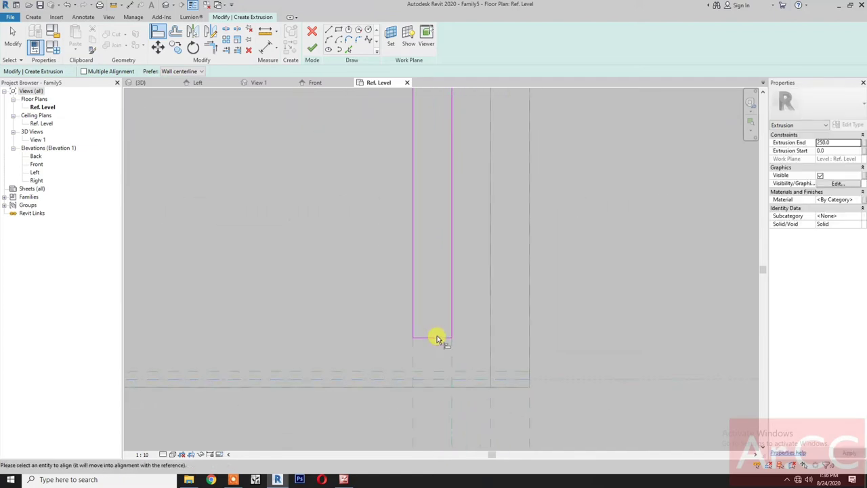
left_click(437, 336)
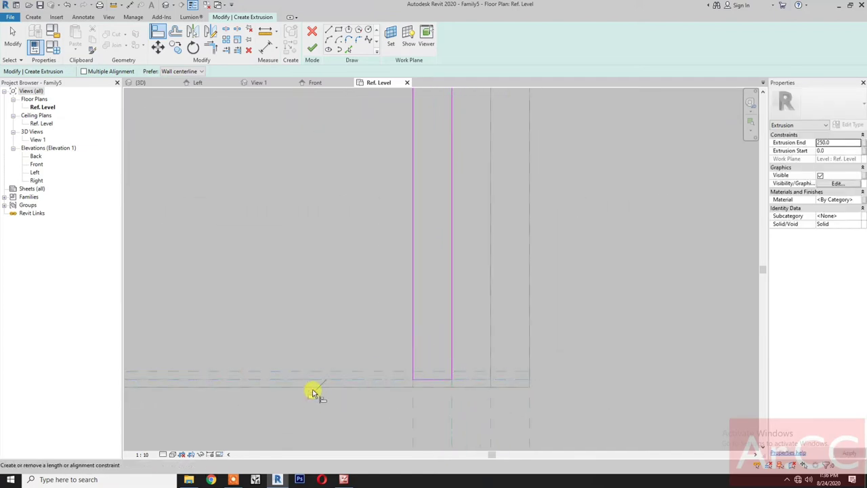
scroll(359, 305, "down", 1)
scroll(426, 429, "down", 1)
scroll(429, 251, "down", 3)
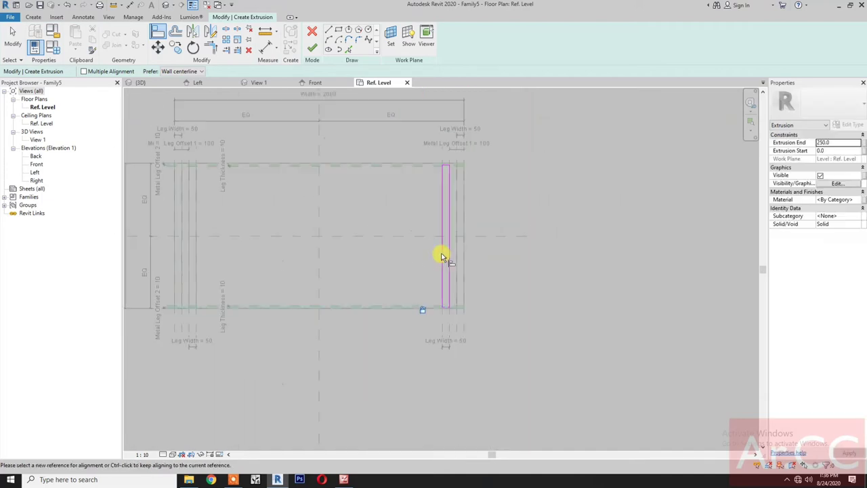
Finish the right leg extrusion and bring it and Height = 750 into view in Front elevation
left_click(312, 49)
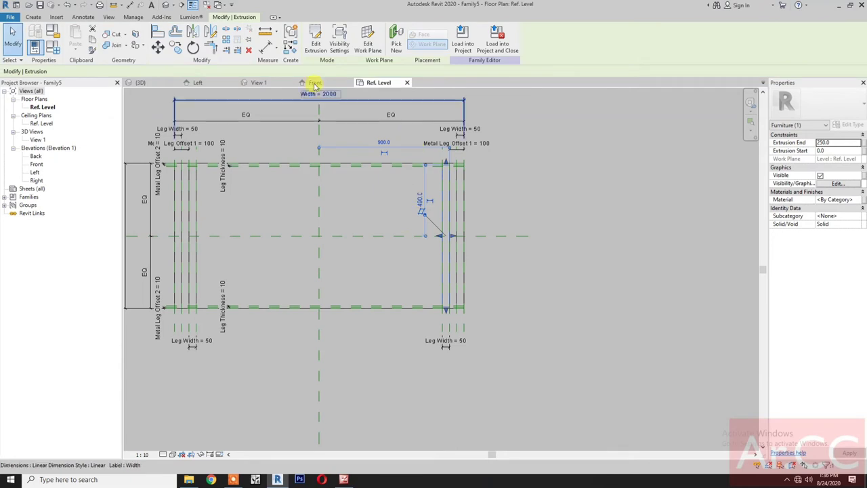
left_click(314, 82)
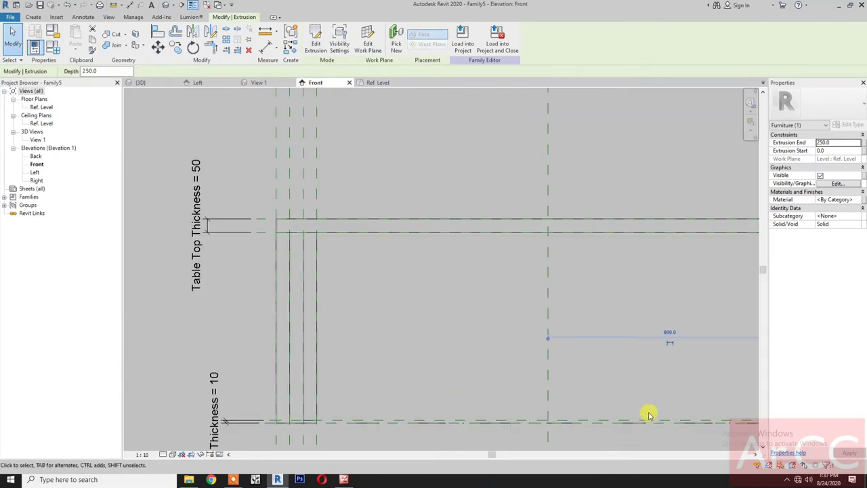
middle_click_drag(648, 415, 430, 362)
middle_click_drag(603, 397, 535, 338)
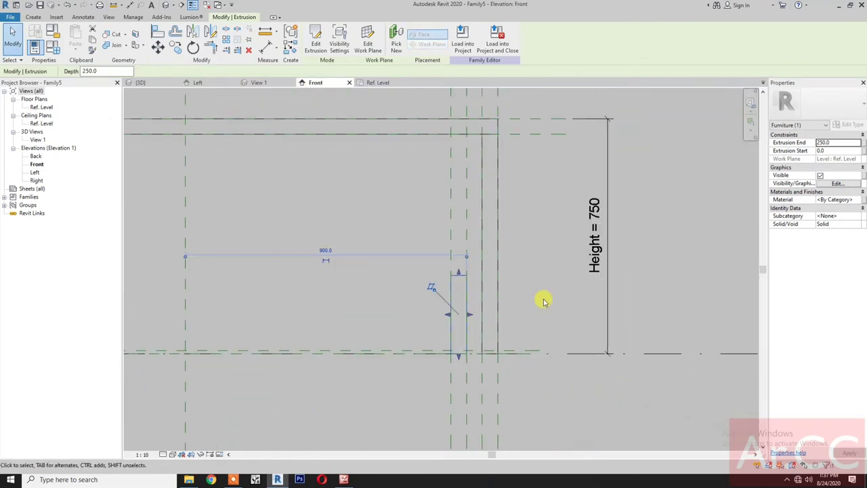
middle_click_drag(544, 301, 551, 325)
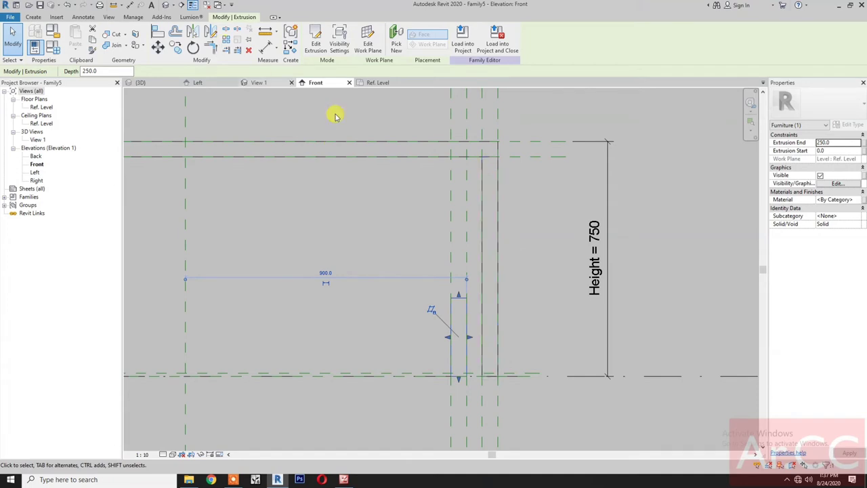
Align the right leg's top edge to its reference plane and lock it
left_click(157, 33)
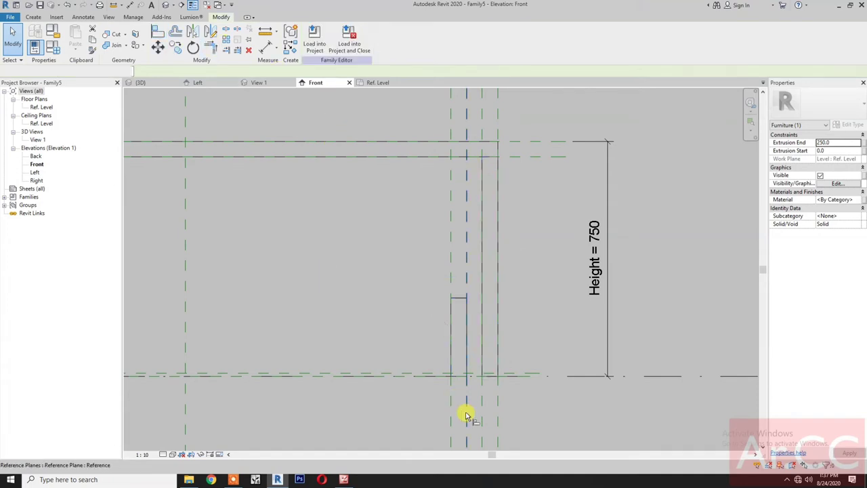
scroll(505, 390, "up", 2)
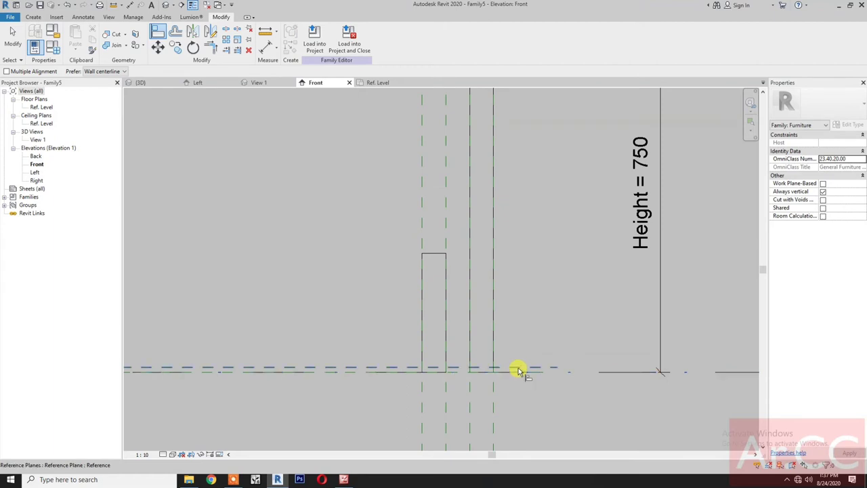
left_click(517, 371)
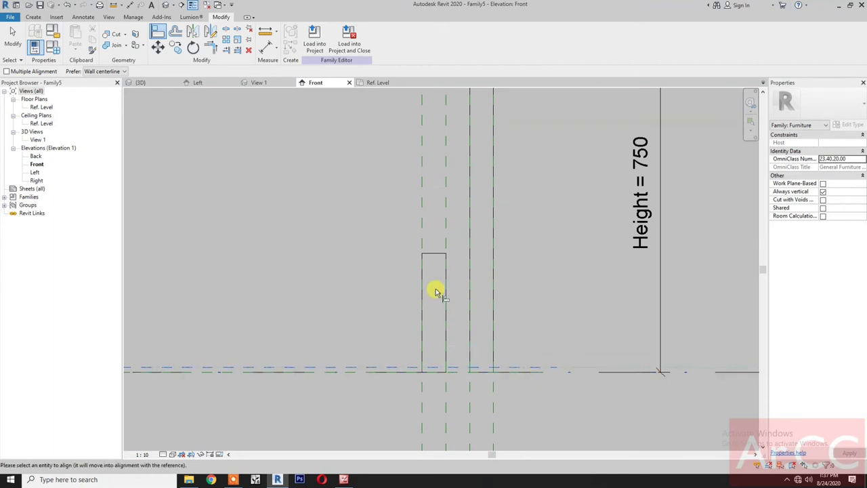
left_click(428, 254)
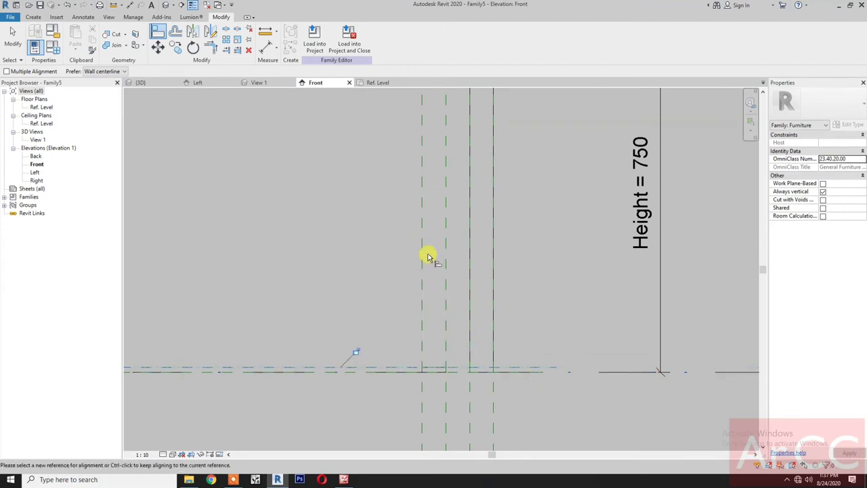
left_click(353, 352)
Start a new solid extrusion in the Ref. Level plan and draw its first rectangle
left_click(373, 84)
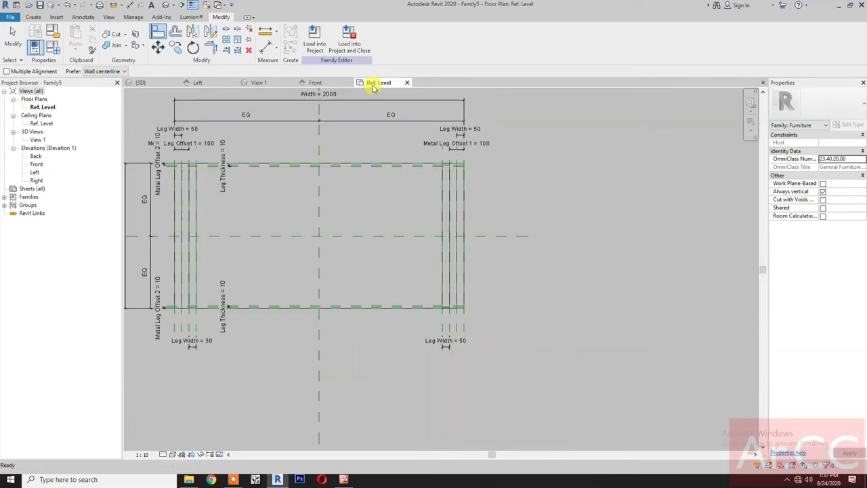
scroll(433, 180, "up", 3)
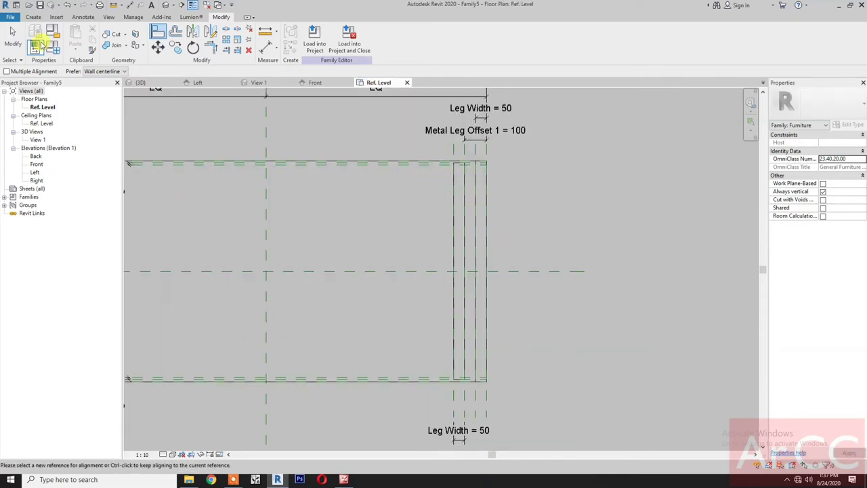
left_click(35, 18)
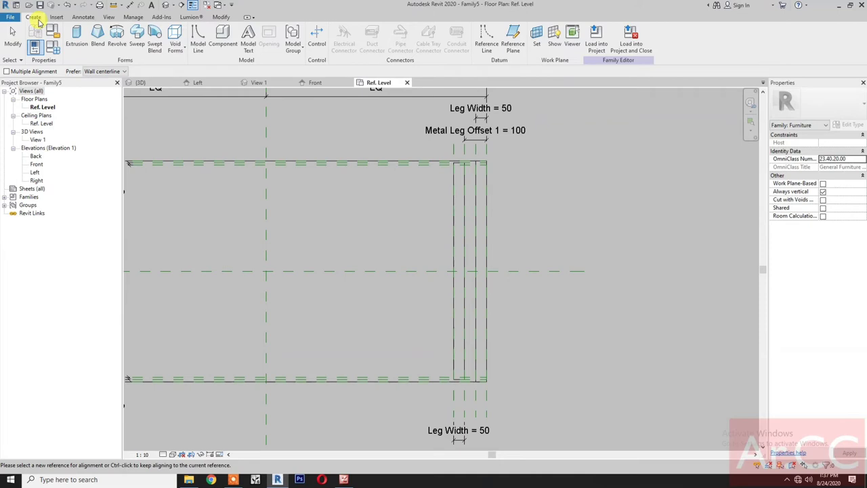
left_click(80, 42)
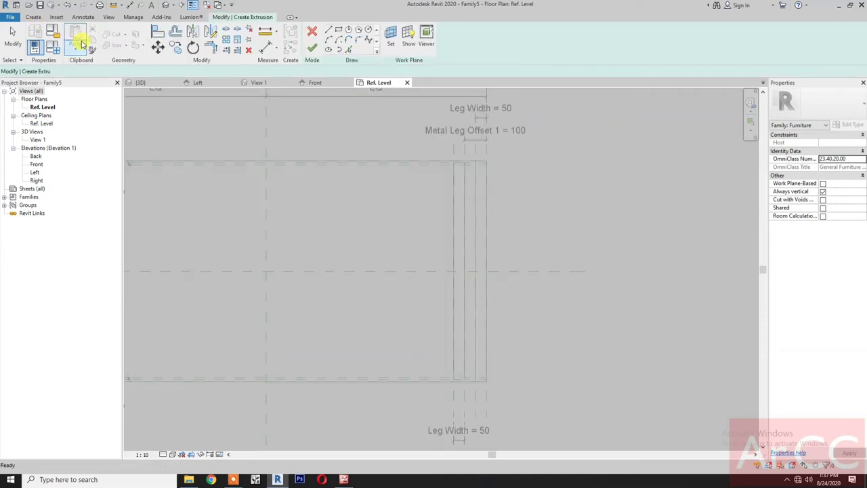
left_click(338, 30)
scroll(416, 199, "up", 3)
left_click(368, 218)
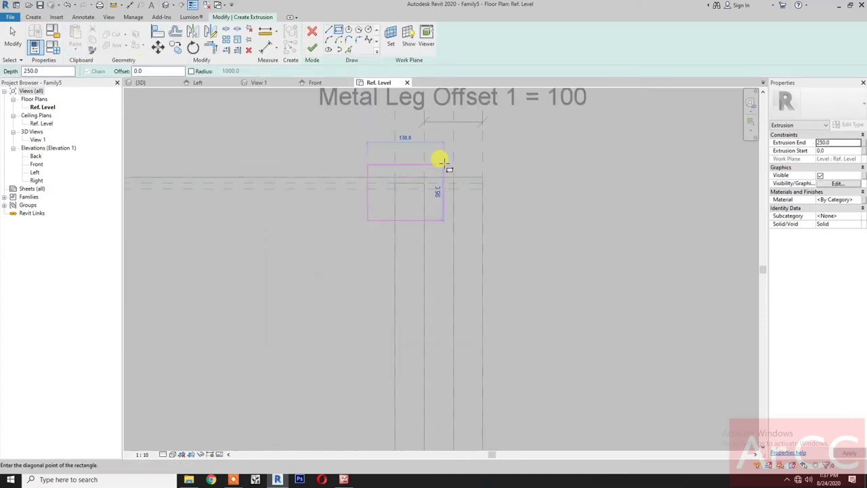
left_click(443, 156)
Draw a second leg rectangle beside the Leg Width = 50 dimension
scroll(416, 304, "down", 2)
middle_click_drag(416, 304, 447, 130)
scroll(444, 244, "up", 5)
left_click(465, 272)
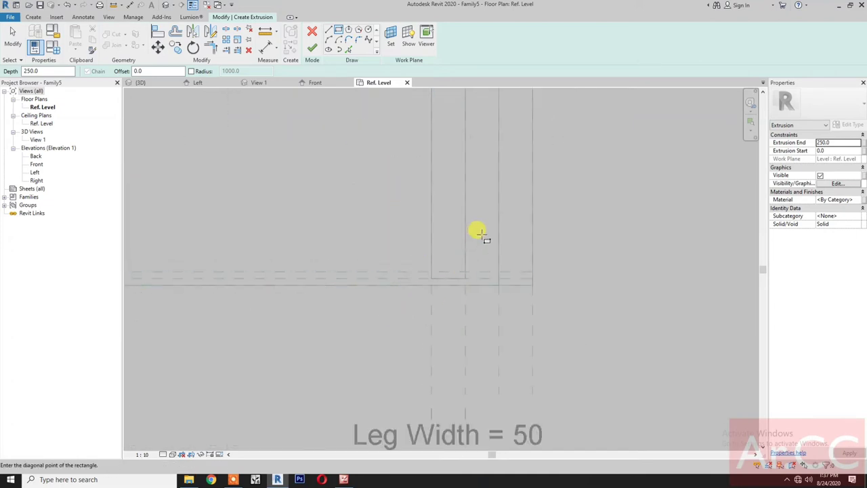
left_click(480, 233)
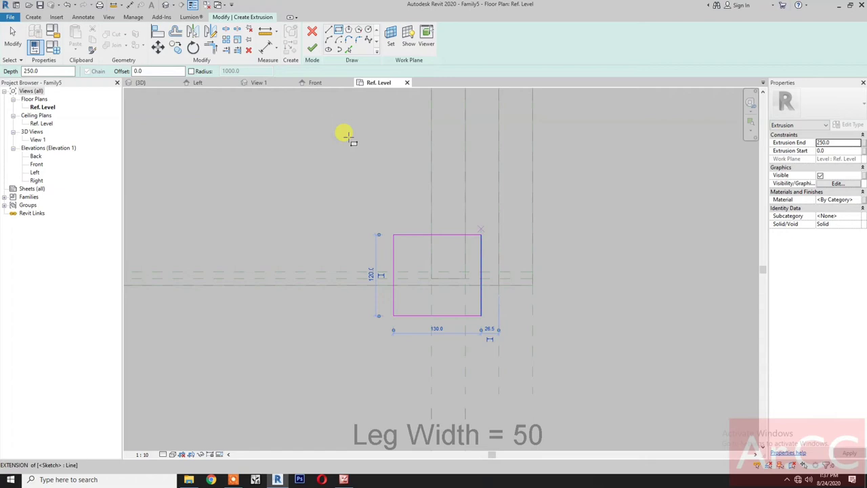
Align the rectangle's left and right edges to the vertical leg reference planes
left_click(158, 32)
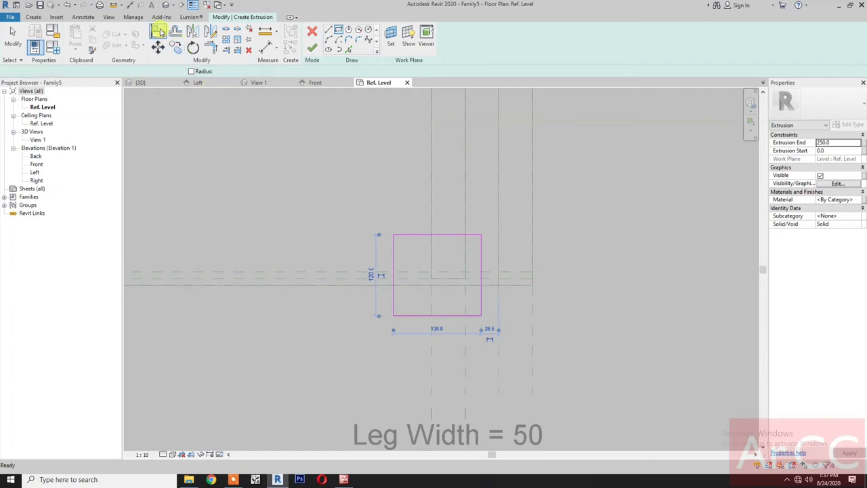
left_click(434, 351)
left_click(393, 303)
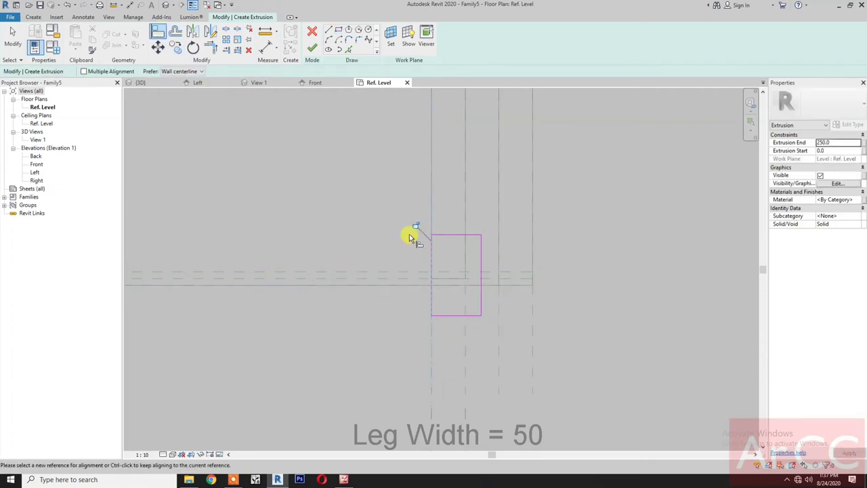
left_click(465, 345)
left_click(480, 303)
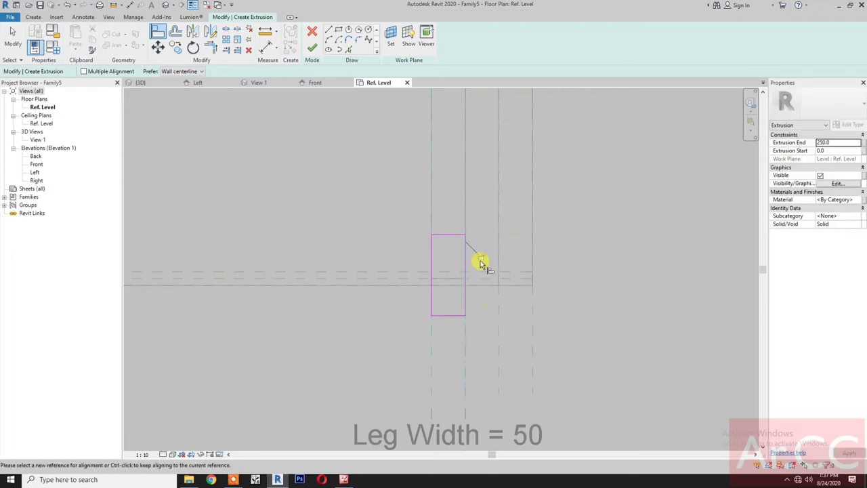
Align the rectangle's bottom and top edges to the horizontal leg reference planes
middle_click_drag(402, 299, 420, 341)
left_click(420, 323)
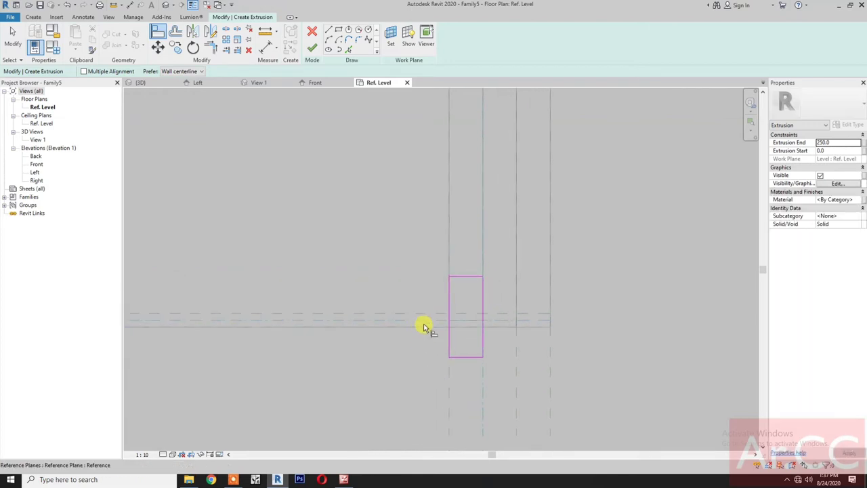
left_click(456, 357)
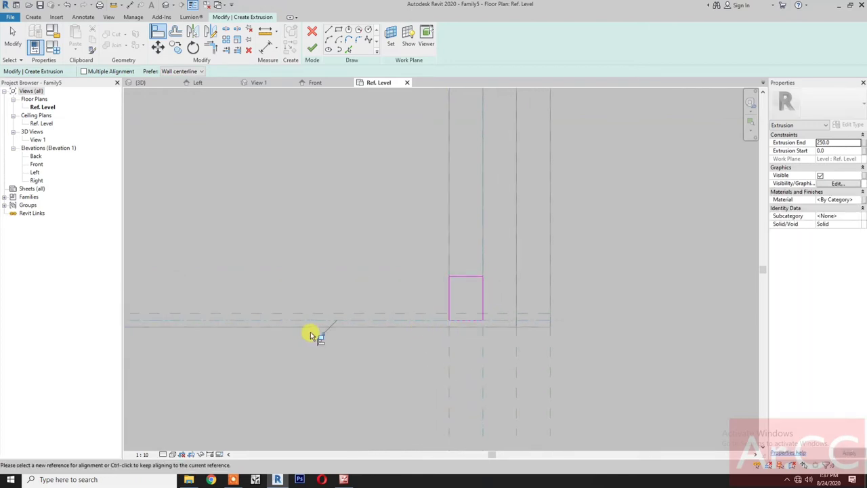
left_click(421, 313)
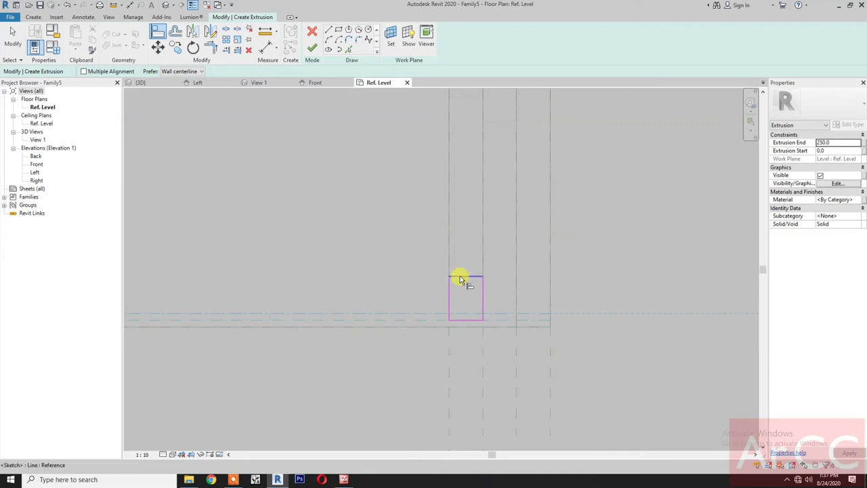
left_click(460, 276)
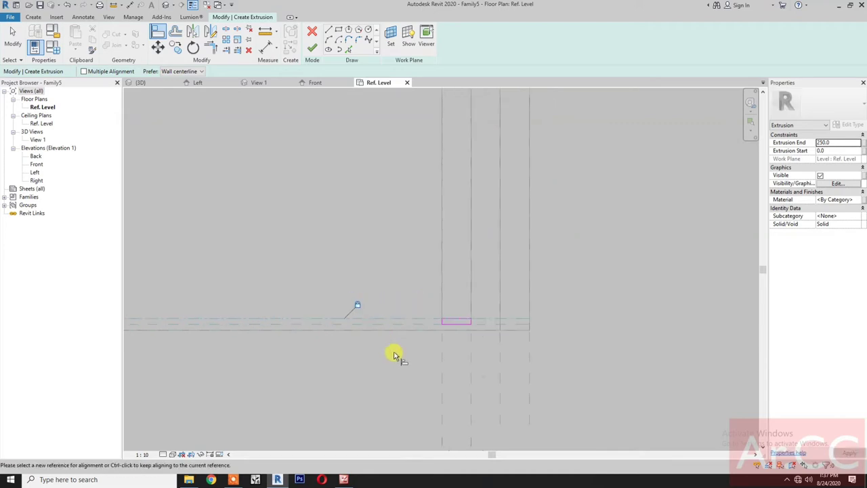
scroll(406, 284, "up", 3)
Align the second rectangle's top and left edges to their reference planes
middle_click_drag(407, 284, 392, 383)
scroll(379, 325, "up", 3)
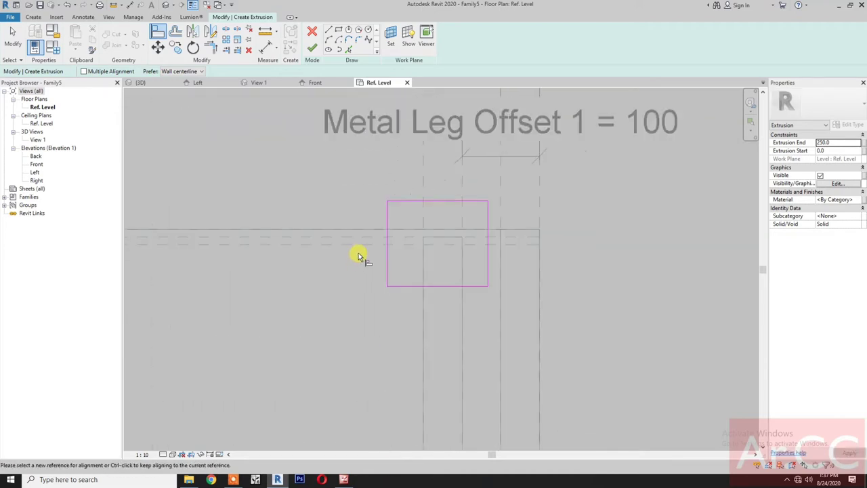
left_click(363, 238)
left_click(399, 201)
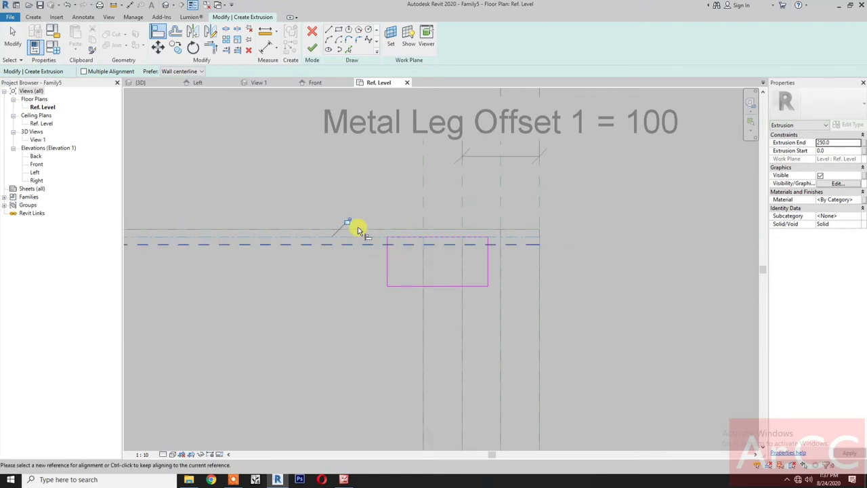
left_click(423, 202)
left_click(388, 257)
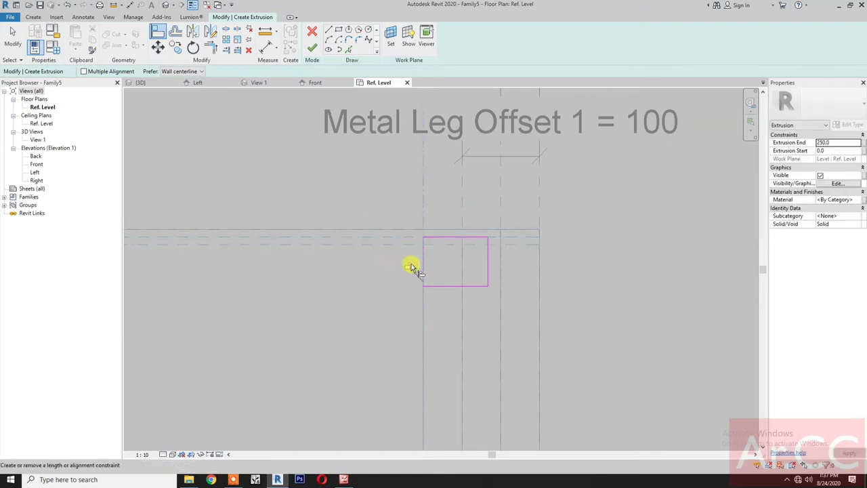
Align its right and bottom edges to the planes, then finish the extrusion
left_click(462, 207)
left_click(488, 267)
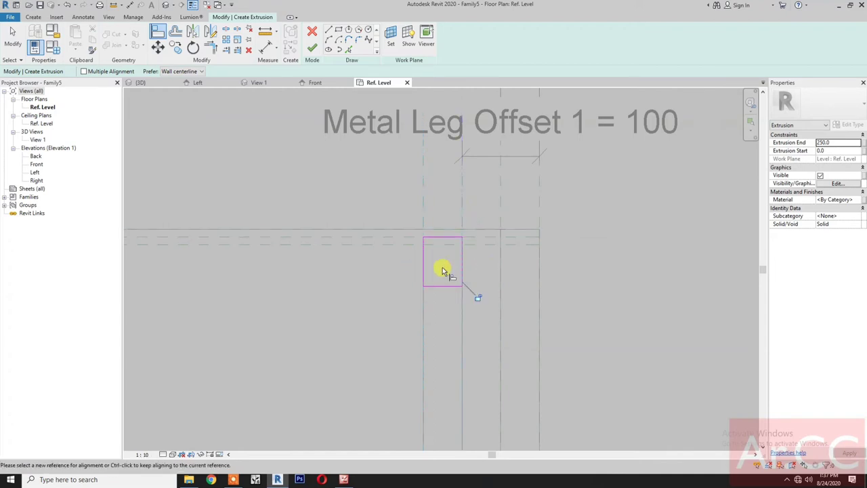
left_click(476, 243)
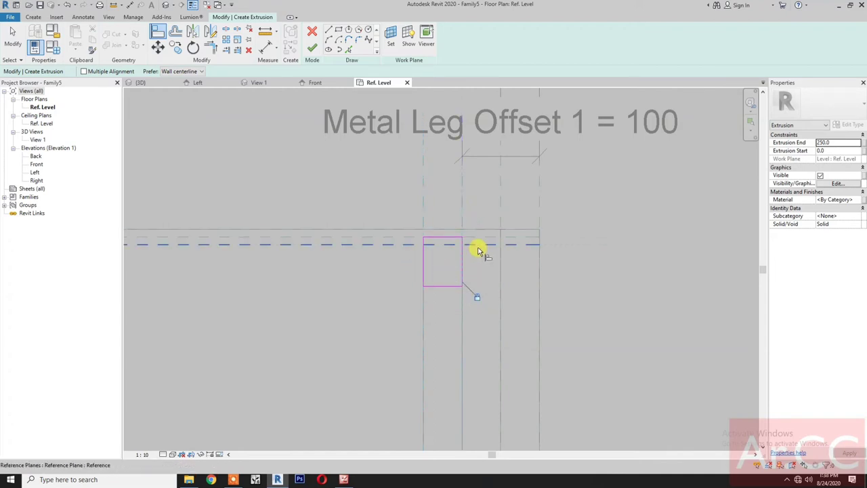
left_click(446, 288)
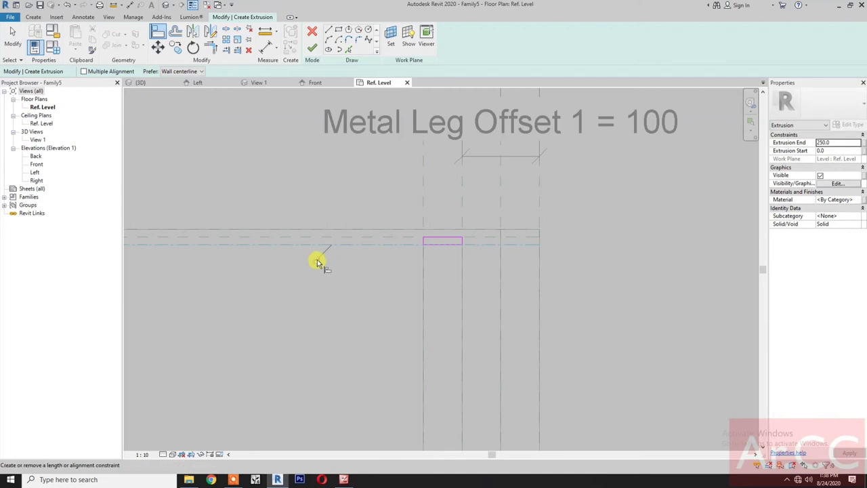
left_click(312, 48)
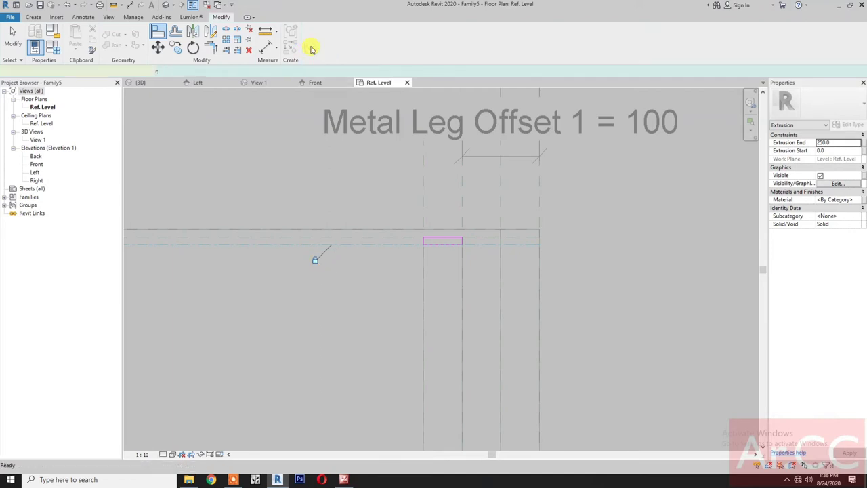
In Front elevation, align the leg extrusion's top to the upper reference plane, then view 3D
left_click(315, 82)
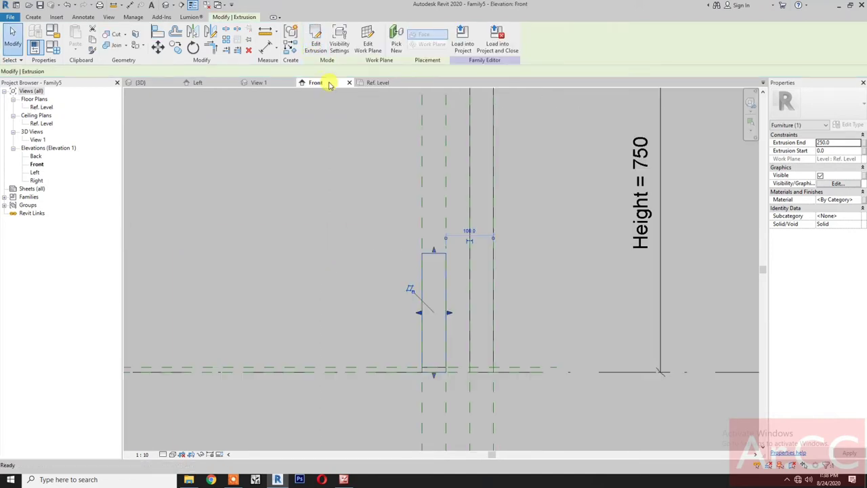
scroll(545, 266, "down", 3)
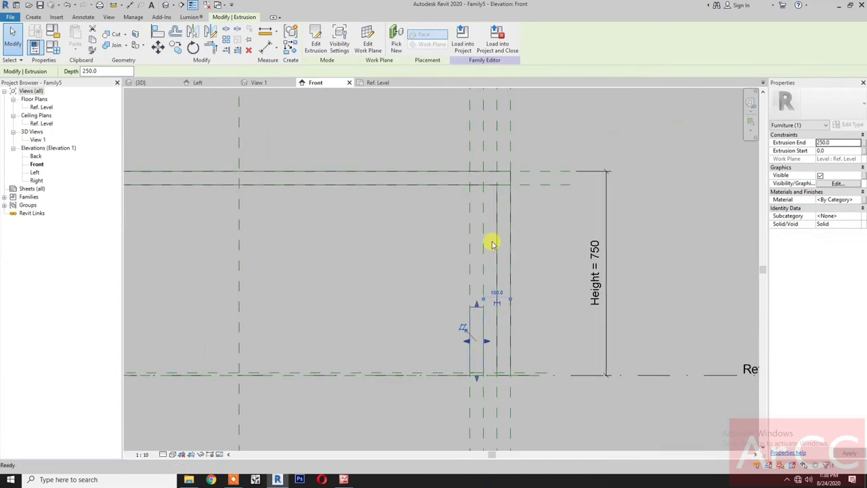
left_click(157, 33)
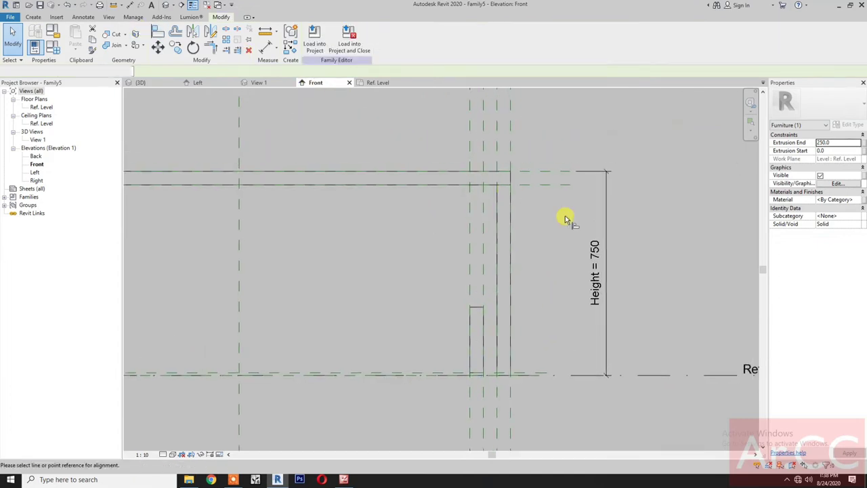
left_click(545, 184)
left_click(476, 307)
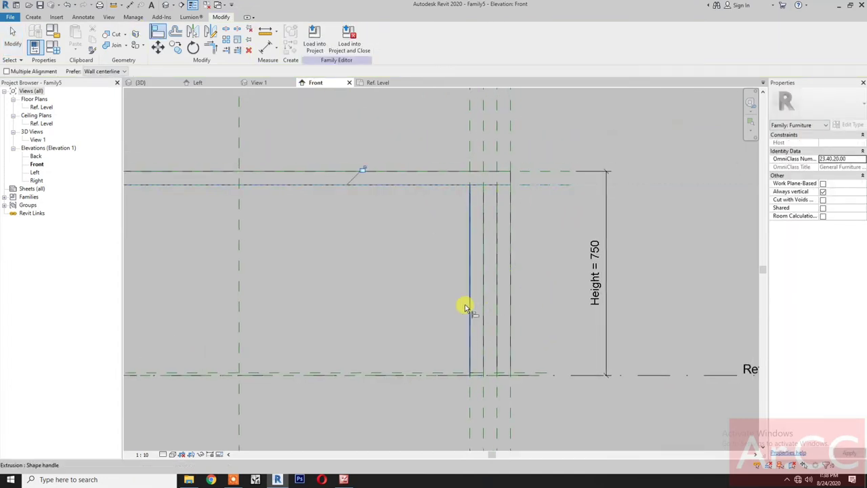
left_click(275, 84)
scroll(528, 332, "down", 1)
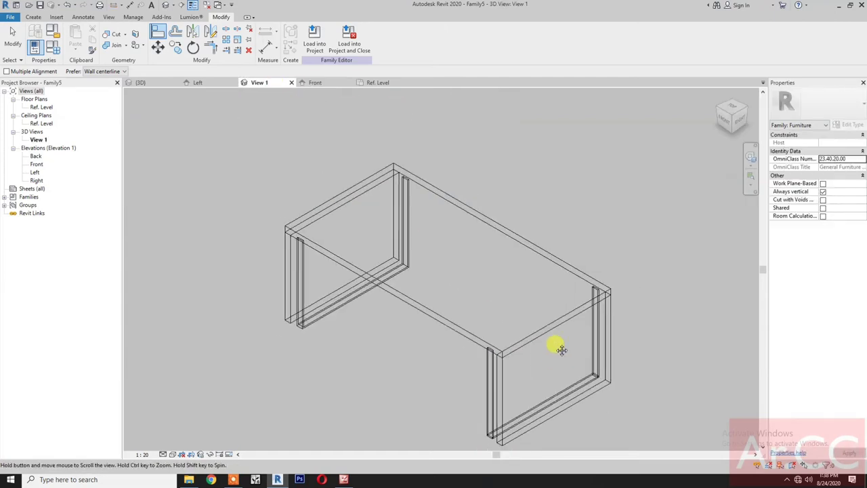
Join the leg solid with the bottom rail
middle_click_drag(558, 348, 525, 306)
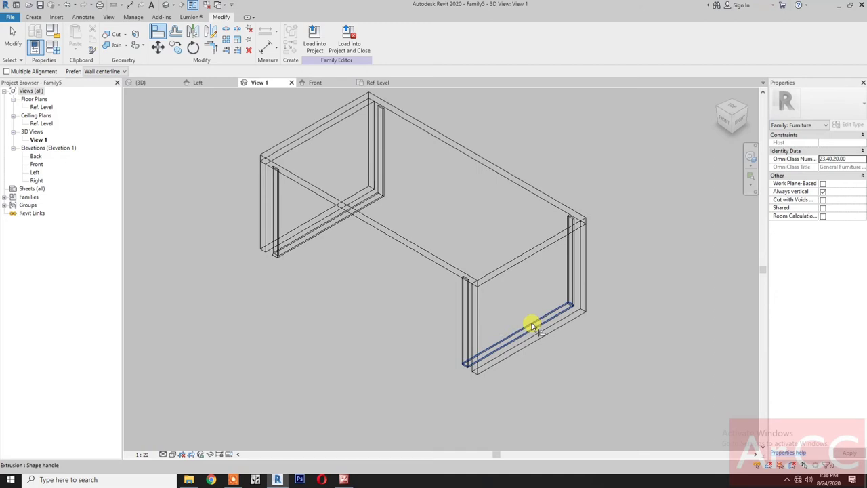
key("Escape")
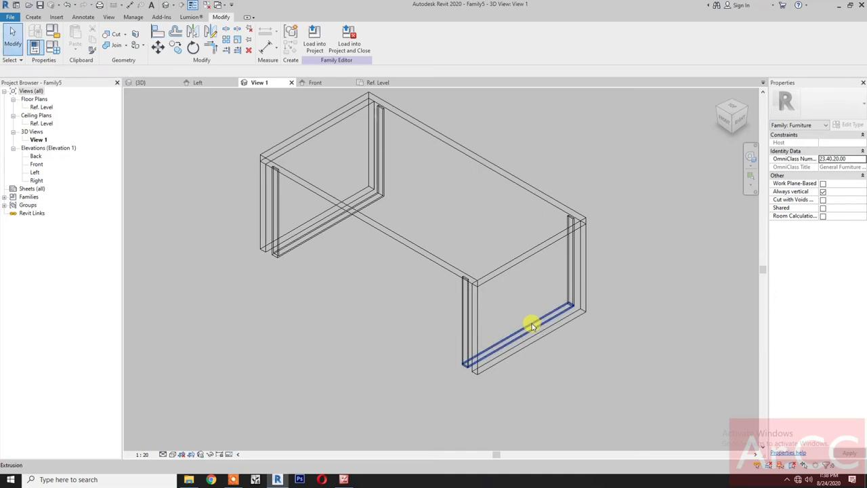
left_click(118, 48)
scroll(499, 373, "up", 3)
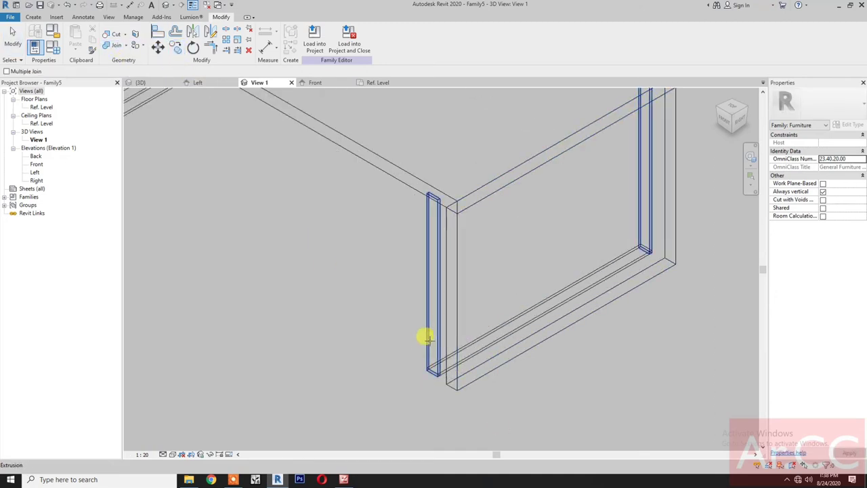
left_click(428, 331)
left_click(484, 344)
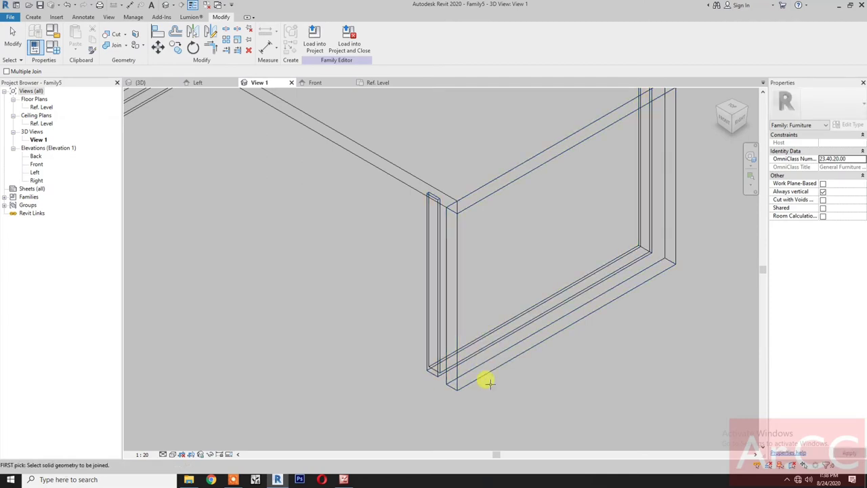
key("Escape")
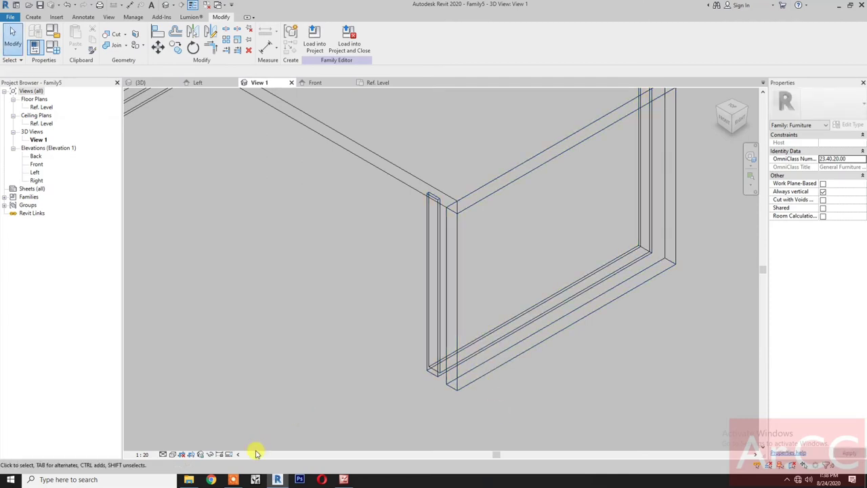
Switch the 3D view's visual style to Realistic
left_click(166, 456)
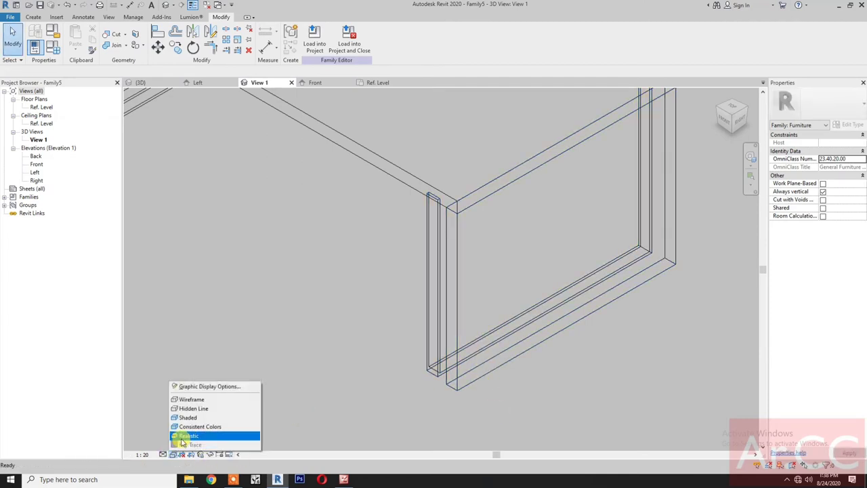
left_click(181, 437)
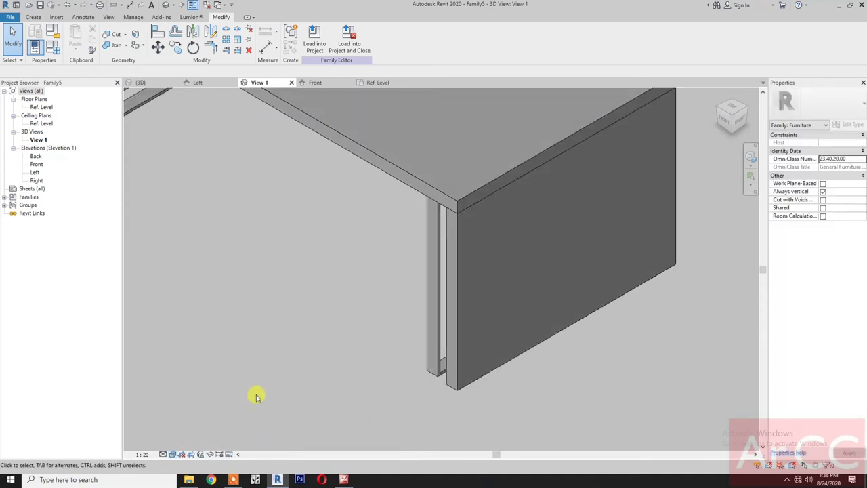
scroll(255, 396, "down", 5)
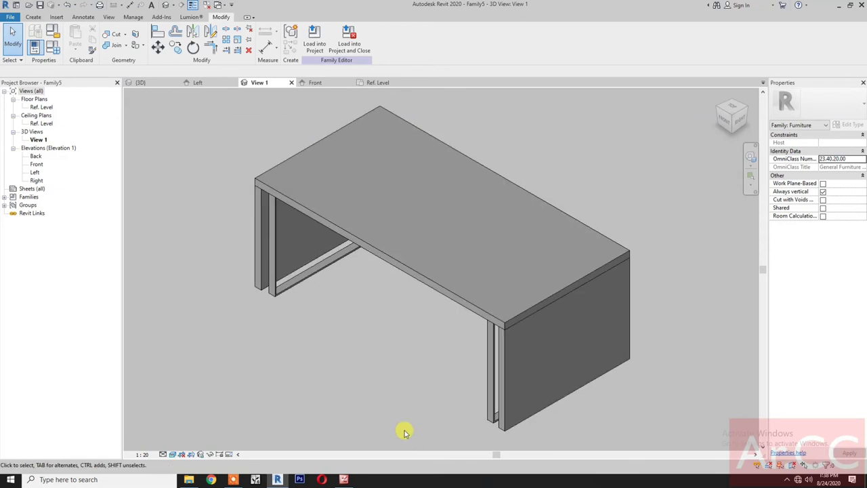
Link the tabletop's Material to a new family parameter named Table Top Finish
left_click(445, 288)
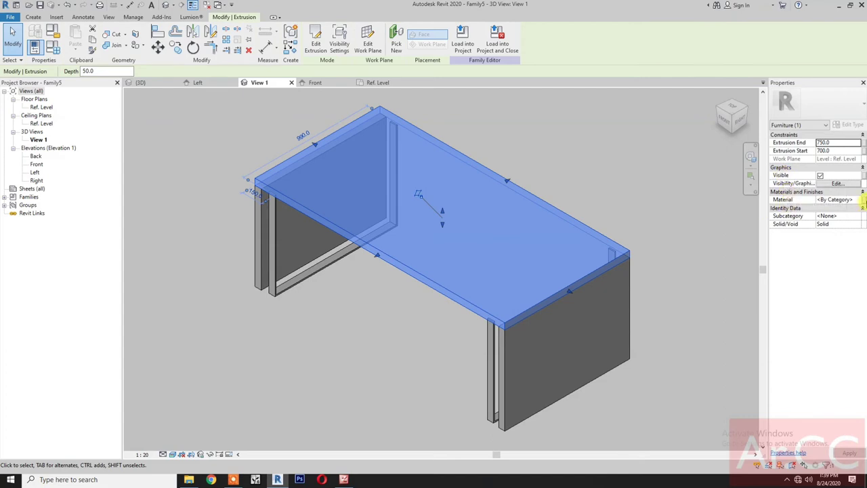
left_click(863, 199)
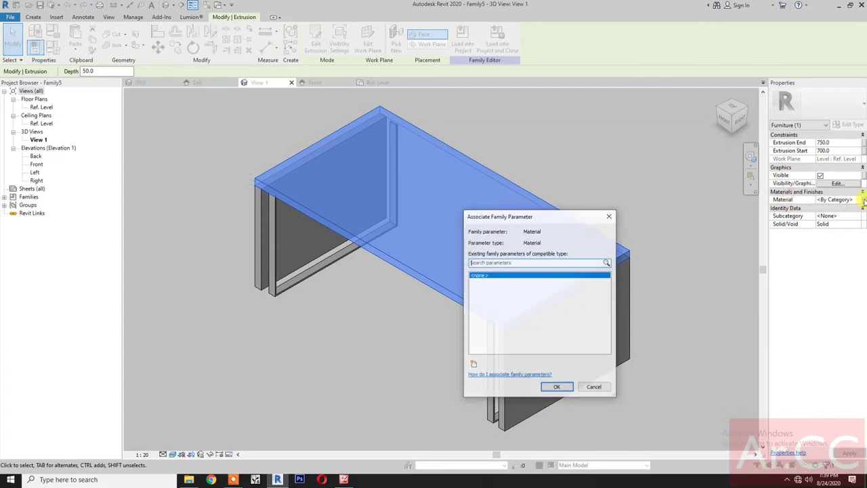
left_click(474, 367)
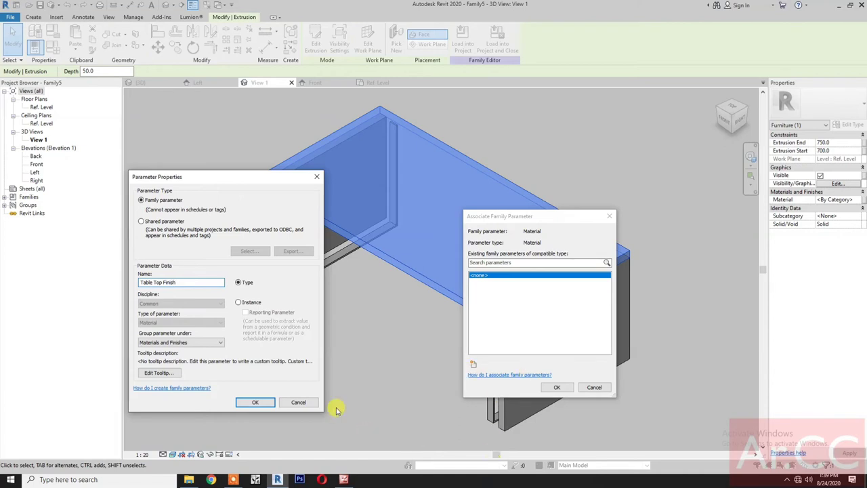
left_click(260, 402)
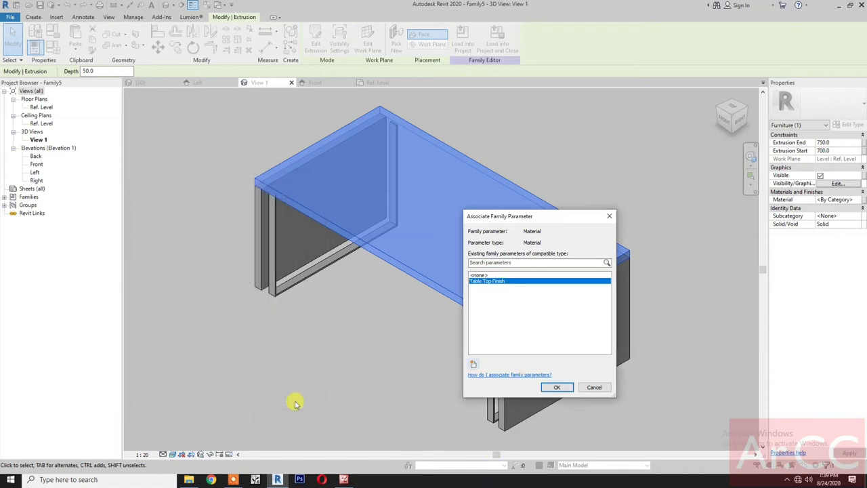
left_click(554, 388)
left_click(258, 377)
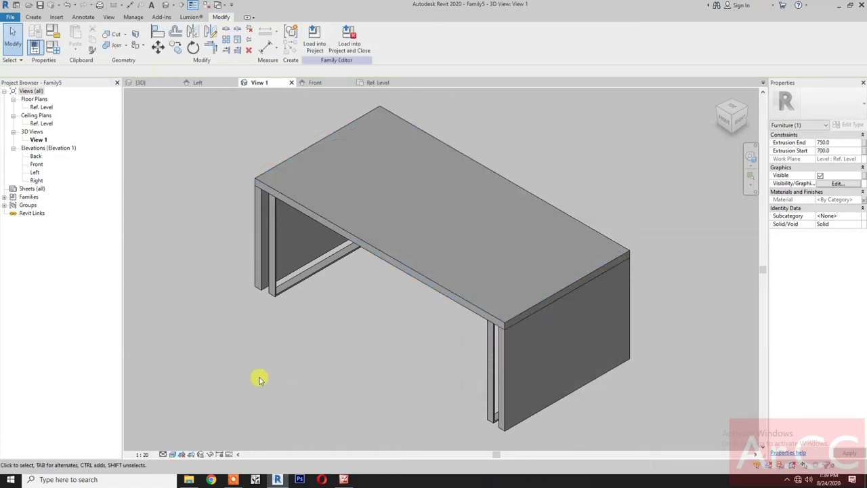
Associate both wooden end panels' Material with the Table Top Finish parameter
left_click(257, 292)
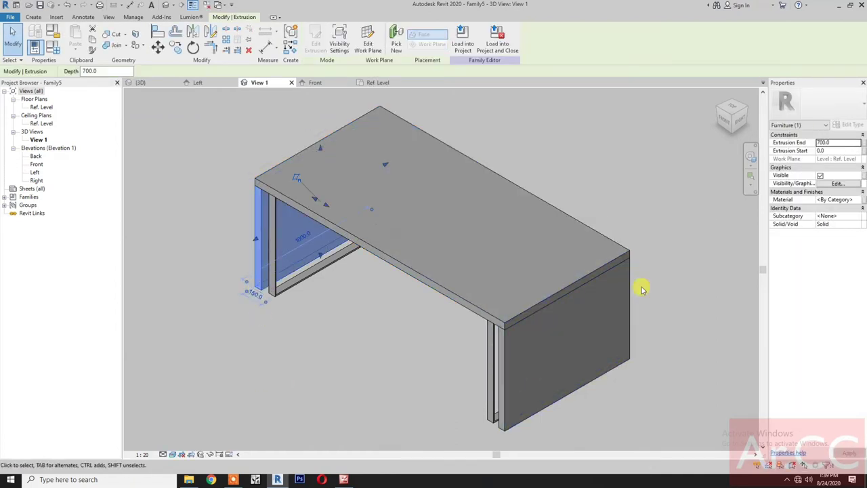
left_click(863, 200)
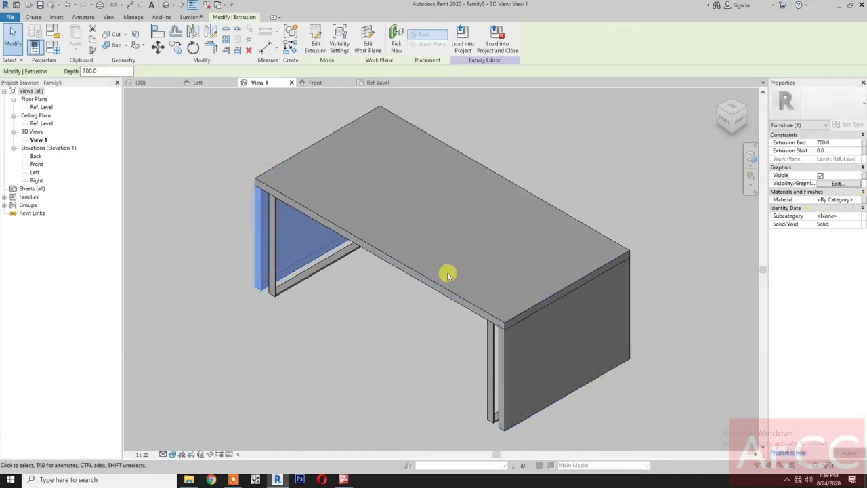
left_click(488, 281)
left_click(557, 387)
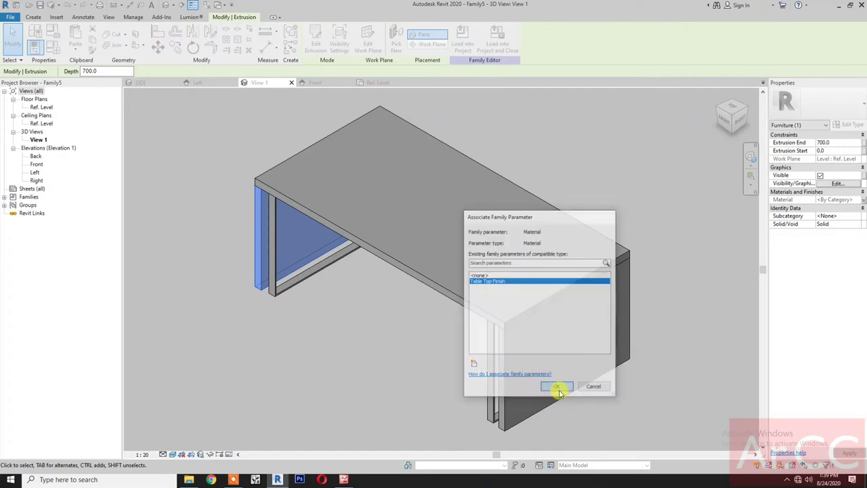
left_click(576, 423)
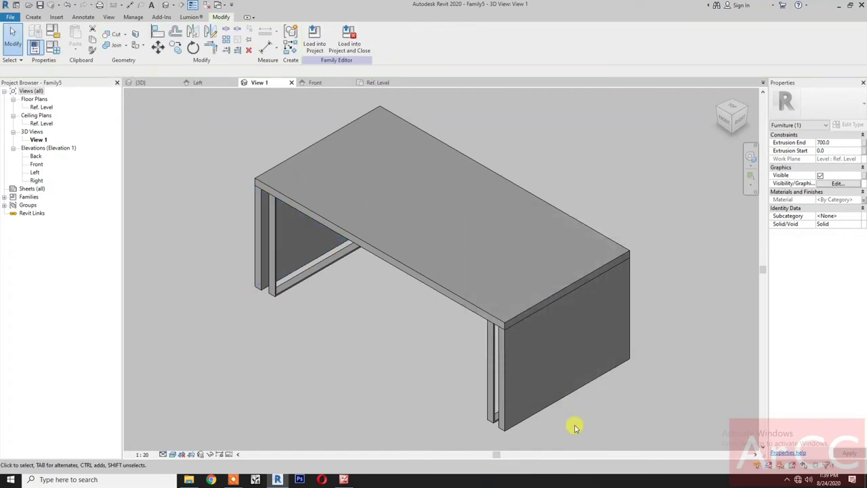
left_click(503, 425)
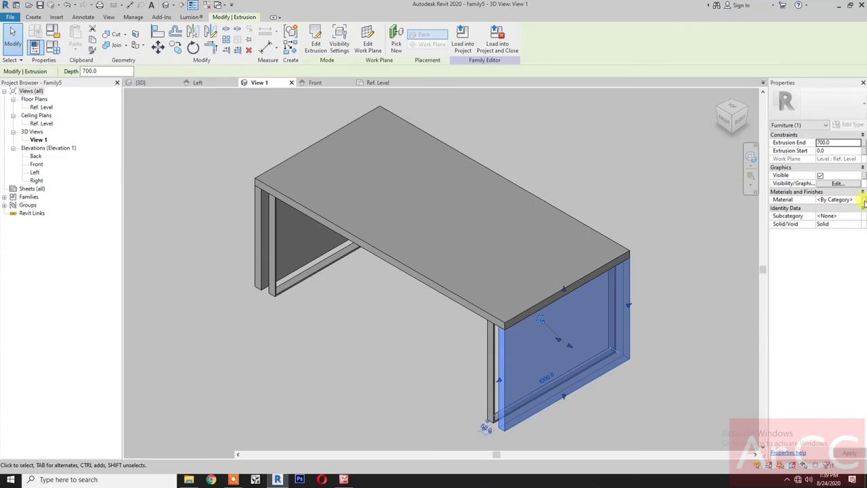
left_click(862, 200)
left_click(501, 280)
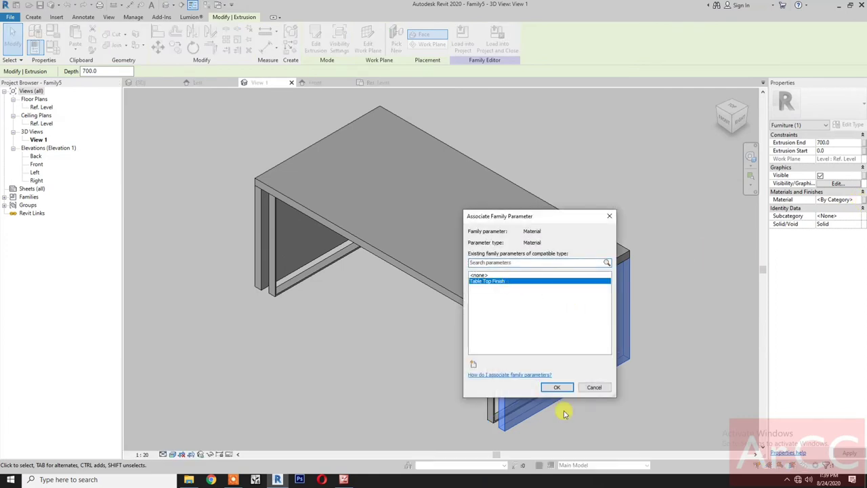
left_click(552, 388)
left_click(445, 398)
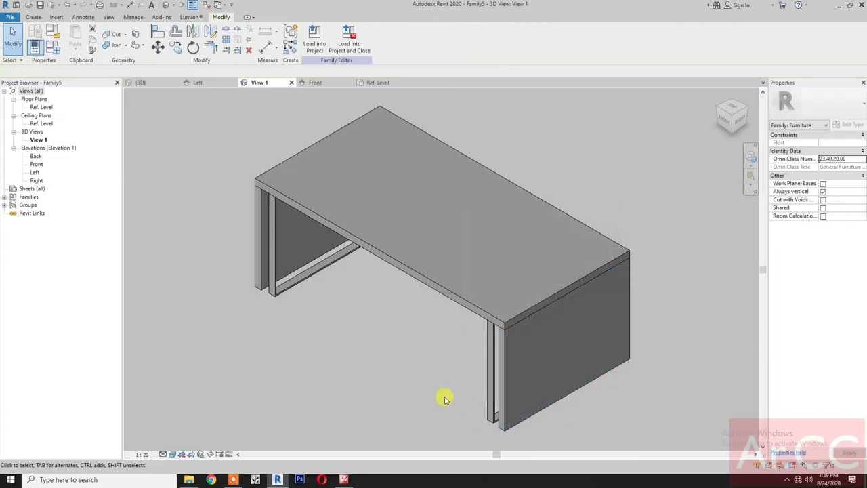
Switch the view's visual style to Wireframe
left_click(296, 288)
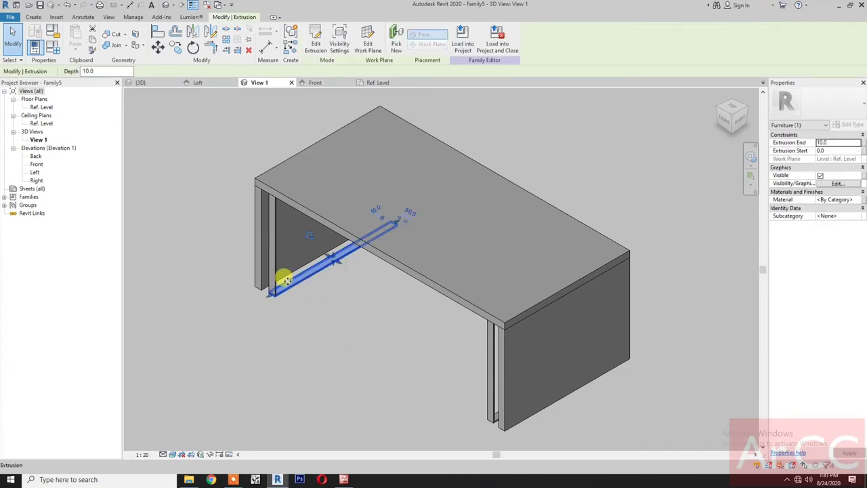
left_click(173, 454)
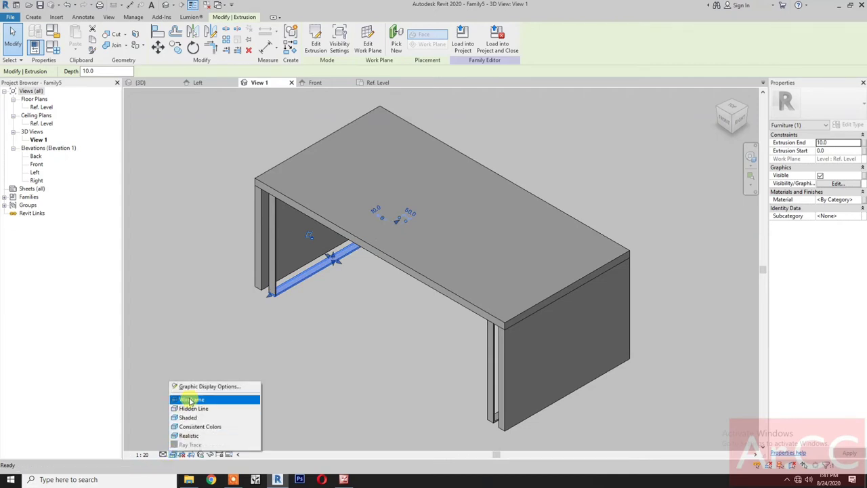
left_click(192, 399)
Select the four metal leg extrusions and associate their Material with a family parameter
left_click(252, 362)
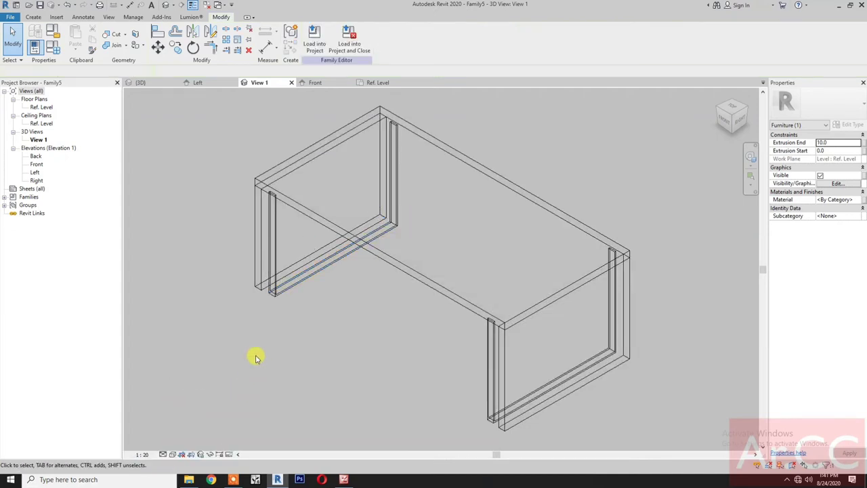
left_click(273, 283)
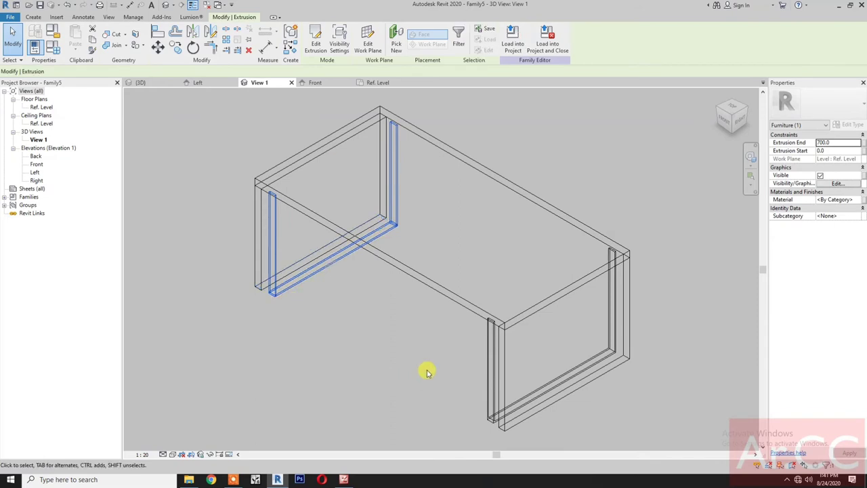
left_click(525, 396, "ctrl")
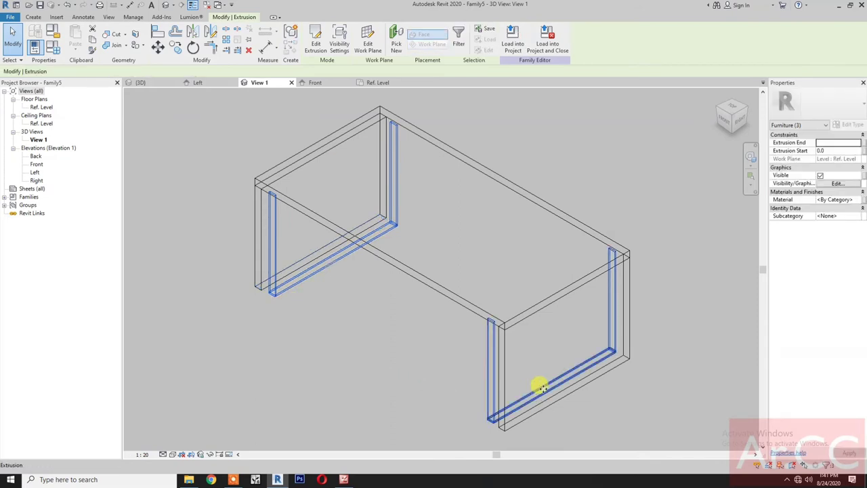
left_click(541, 388, "ctrl")
left_click(863, 201)
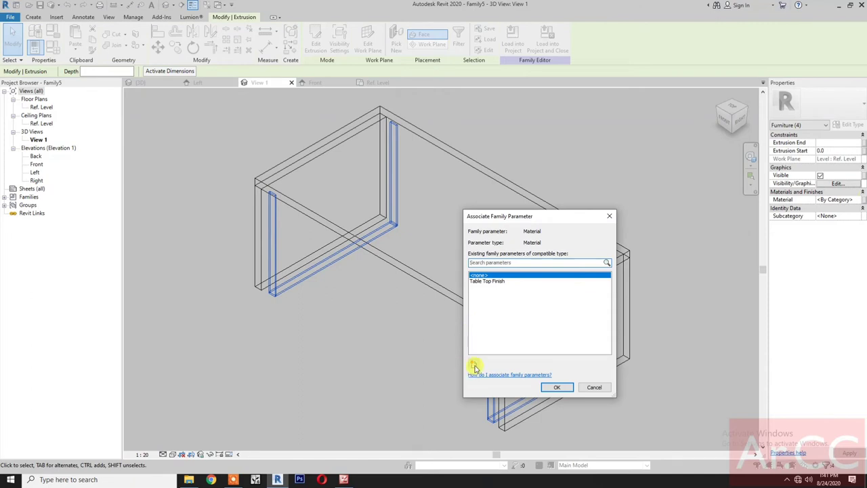
Create a Metal Leg Finish material parameter and link the metal legs' Material to it
left_click(474, 365)
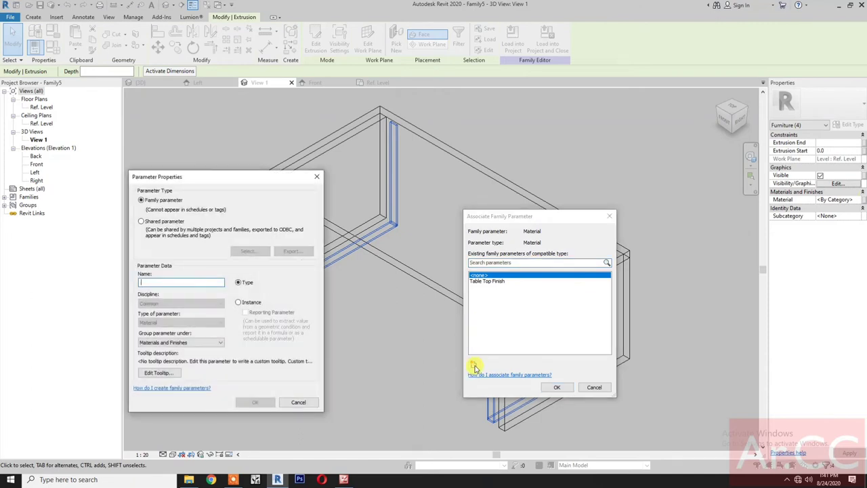
type("Met")
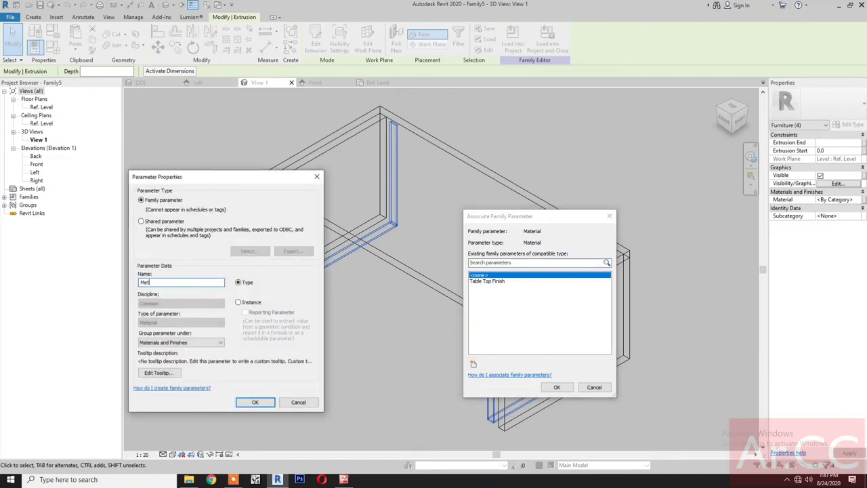
type("al Leg Finish")
left_click(256, 402)
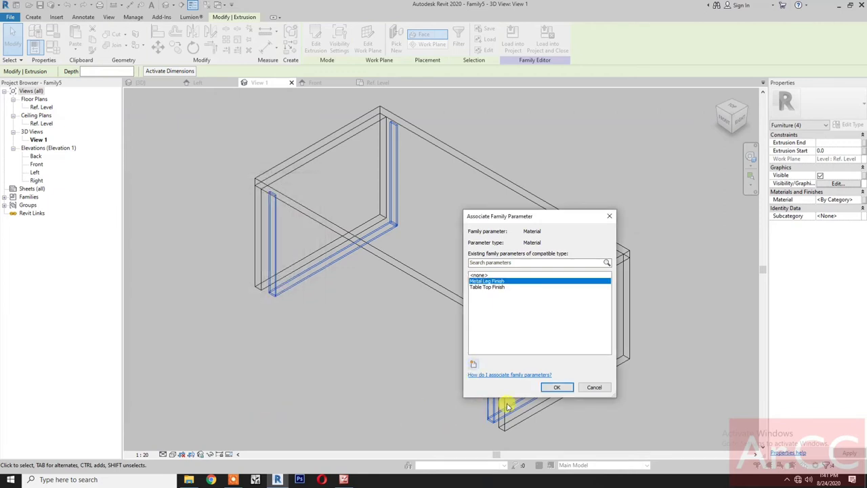
left_click(554, 387)
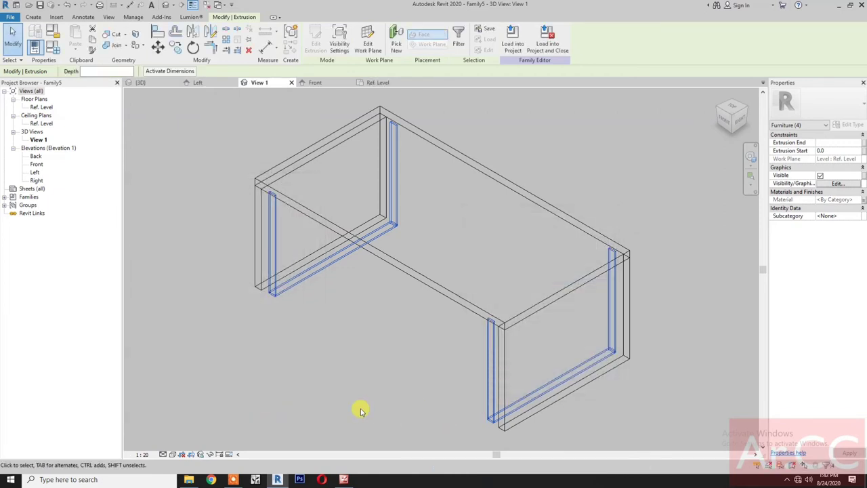
left_click(362, 410)
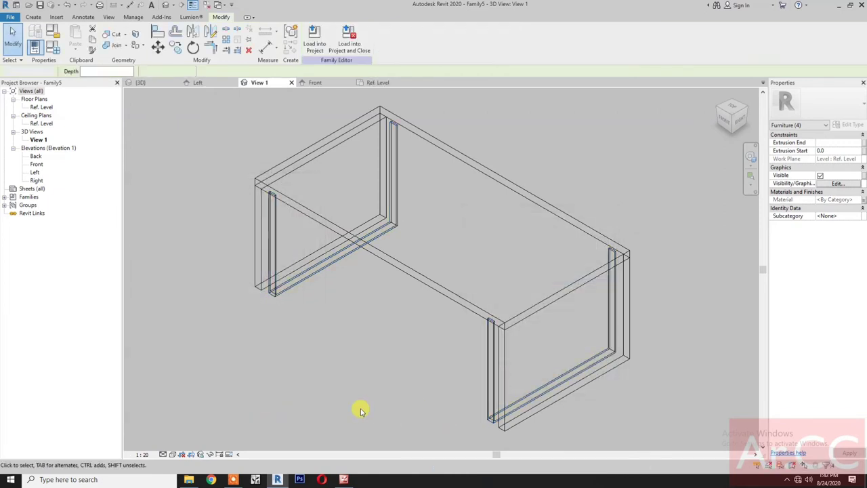
Restore Realistic shading, move Table Top Finish above Metal Leg Finish, and browse its material
left_click(173, 454)
left_click(186, 437)
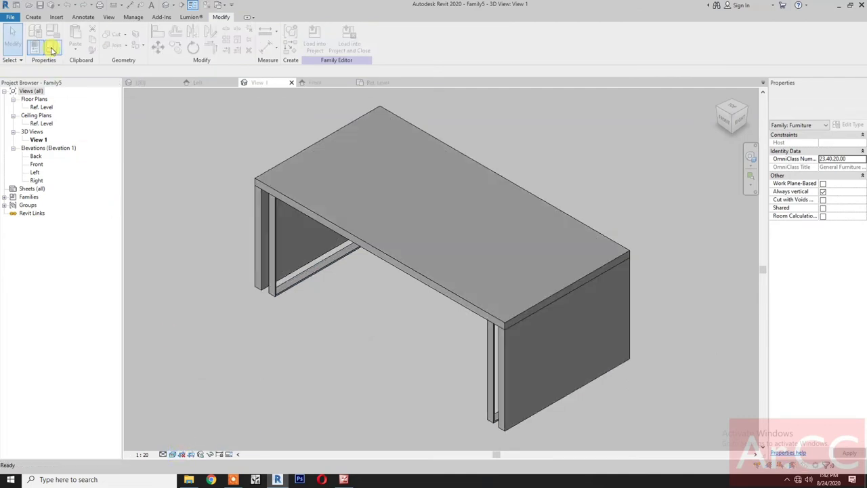
left_click(52, 46)
left_click(42, 192)
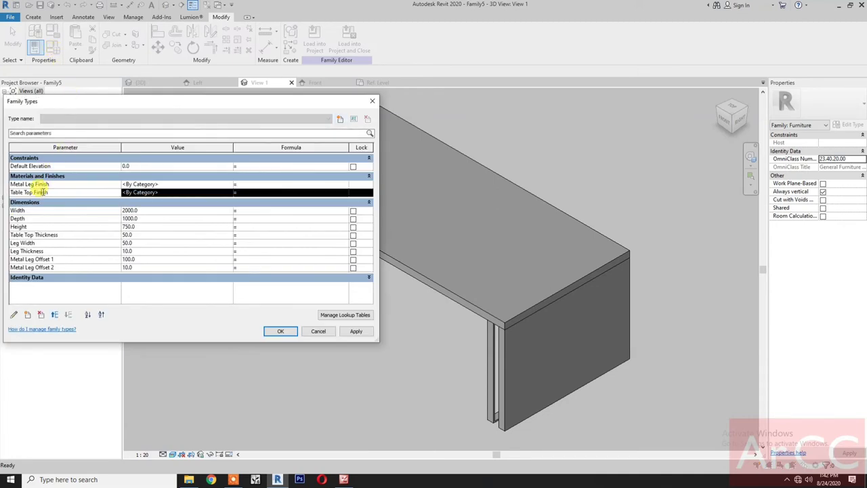
left_click(54, 315)
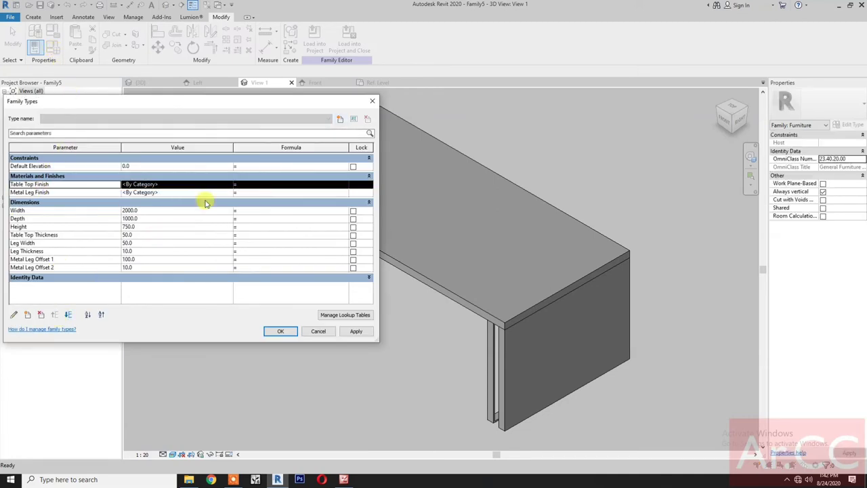
left_click(230, 186)
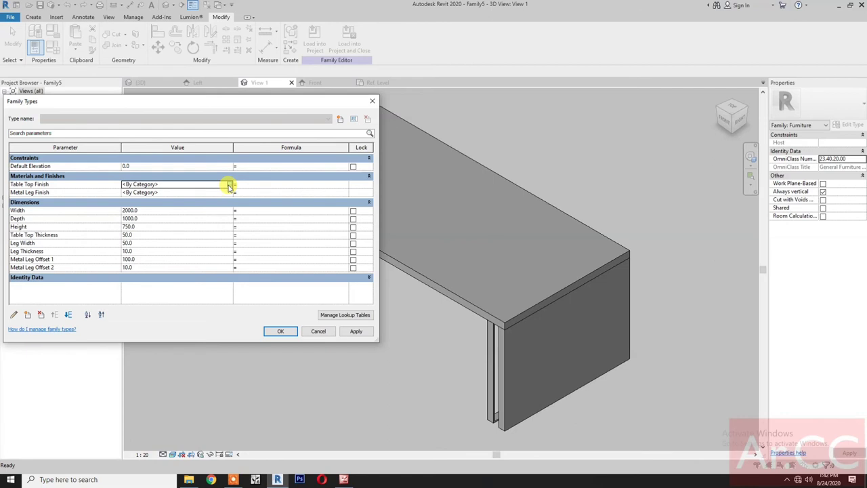
left_click(228, 184)
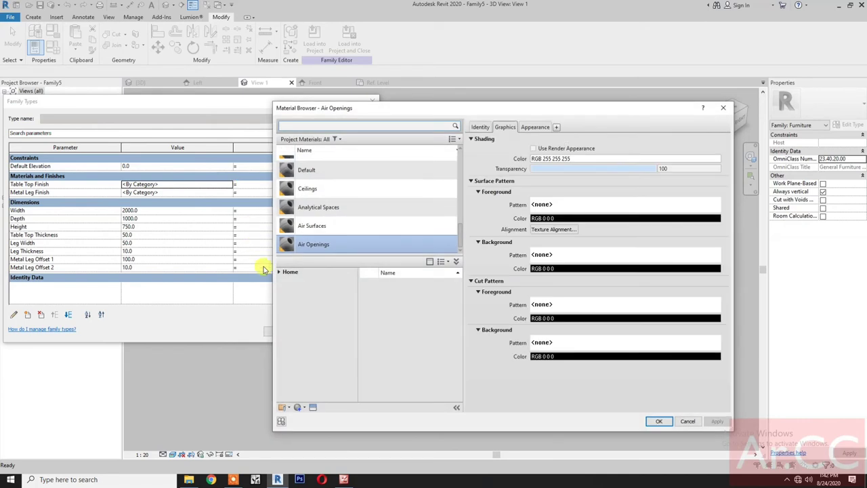
Add Oak, White from the AEC Materials Wood category to the document materials
left_click(279, 271)
left_click(279, 271)
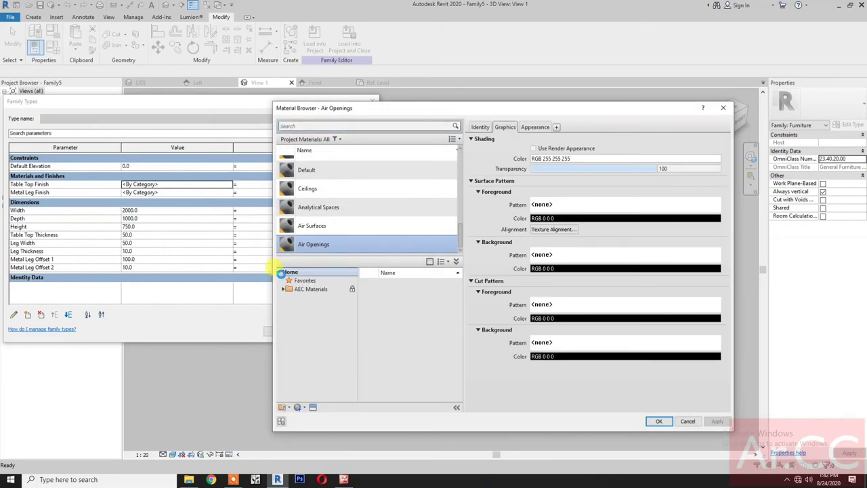
left_click(302, 289)
left_click(289, 289)
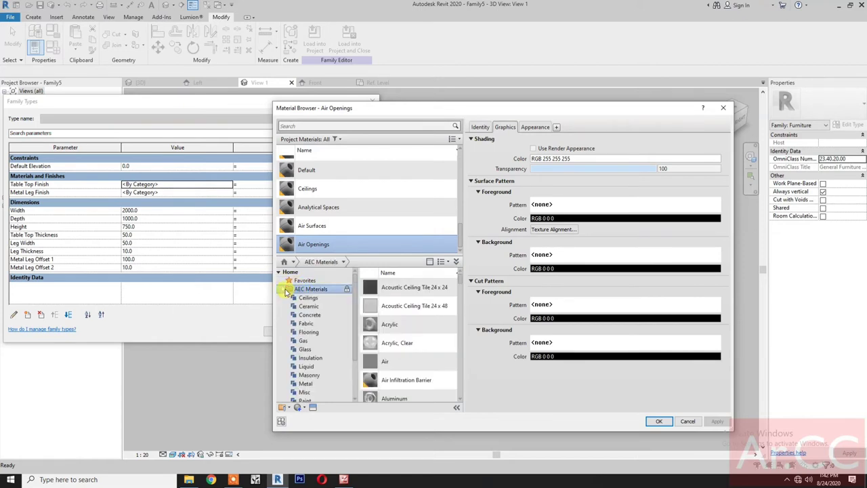
scroll(328, 354, "down", 3)
left_click(306, 392)
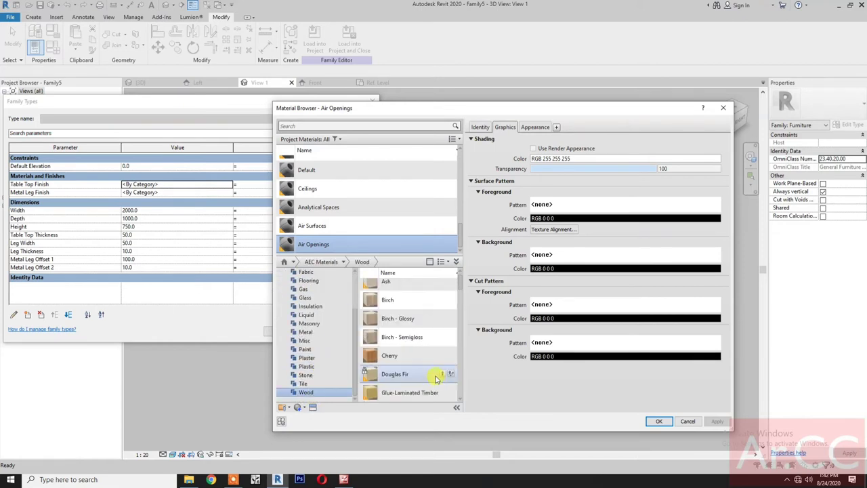
scroll(406, 379, "down", 5)
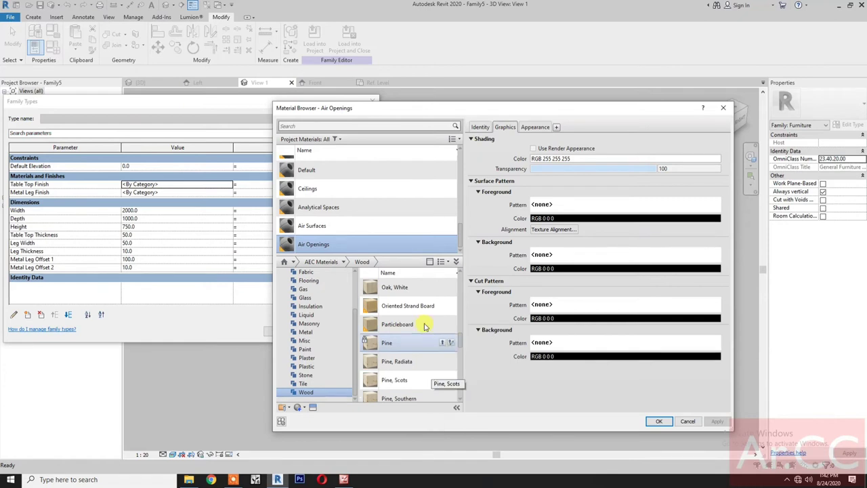
left_click(441, 287)
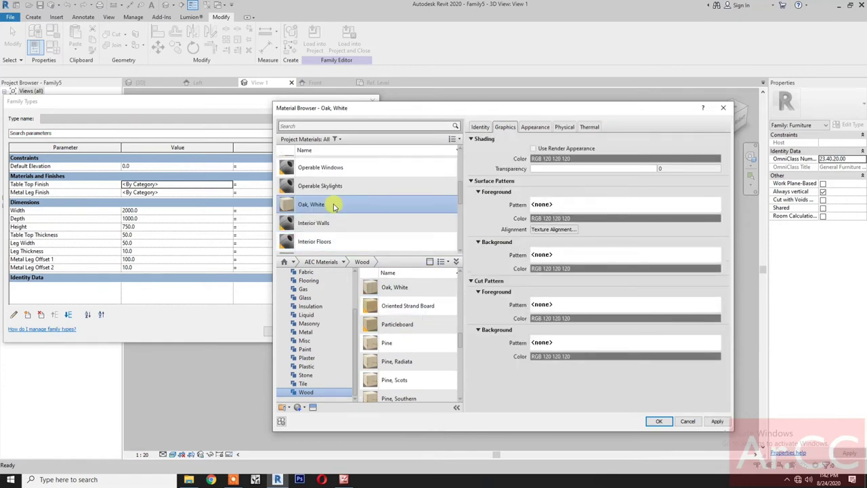
Rename the material to 'Oak, White - Table'
right_click(333, 205)
left_click(359, 234)
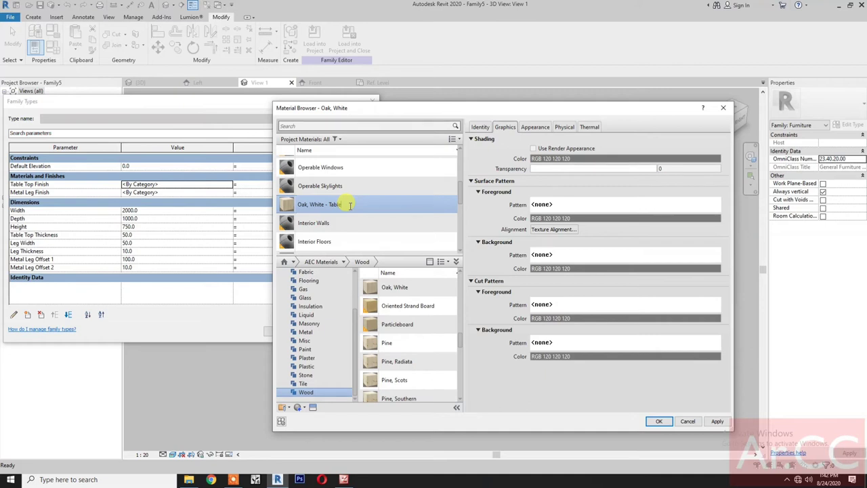
type("- Table")
left_click(534, 128)
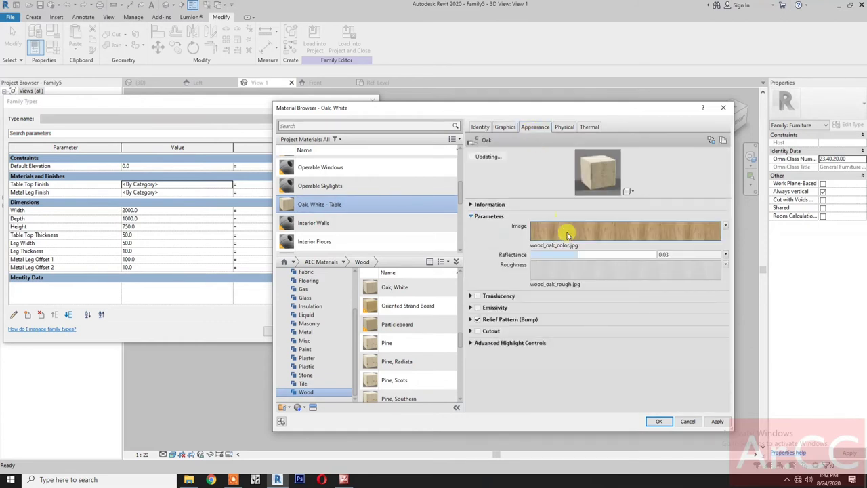
Set the oak image texture's rotation to 90°
left_click(567, 232)
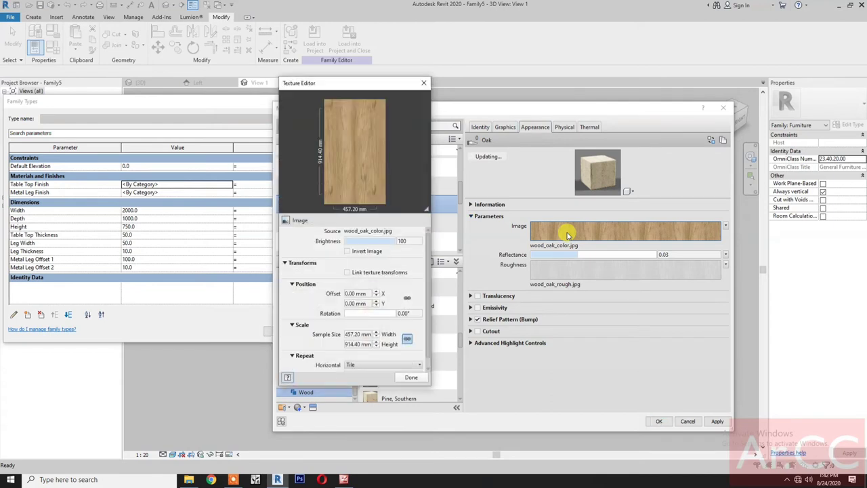
left_click(415, 313)
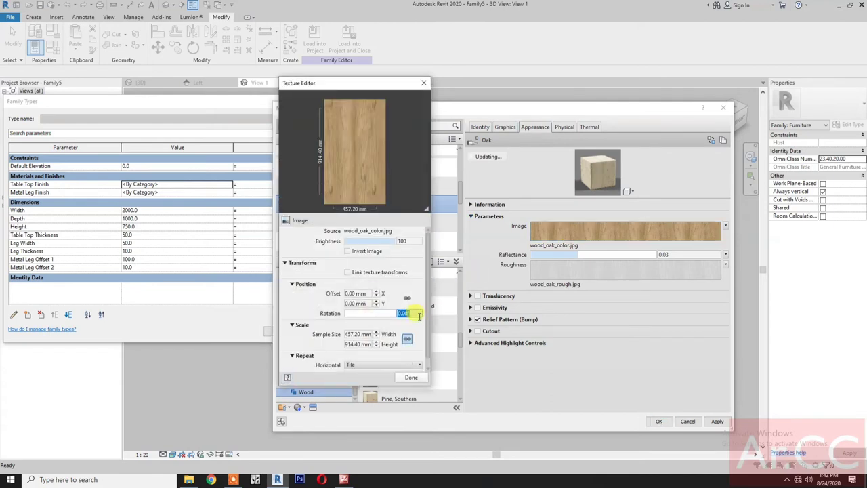
type("90")
left_click(408, 377)
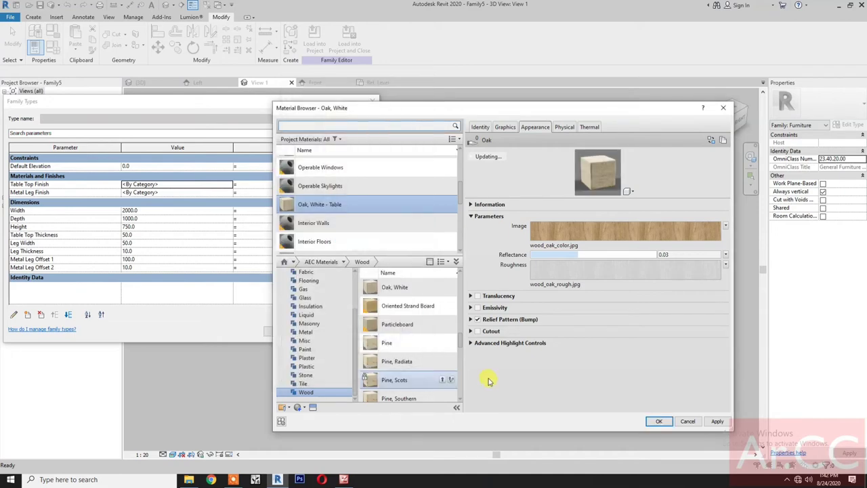
Apply Oak, White - Table as Table Top Finish, then browse materials for Metal Leg Finish
left_click(658, 420)
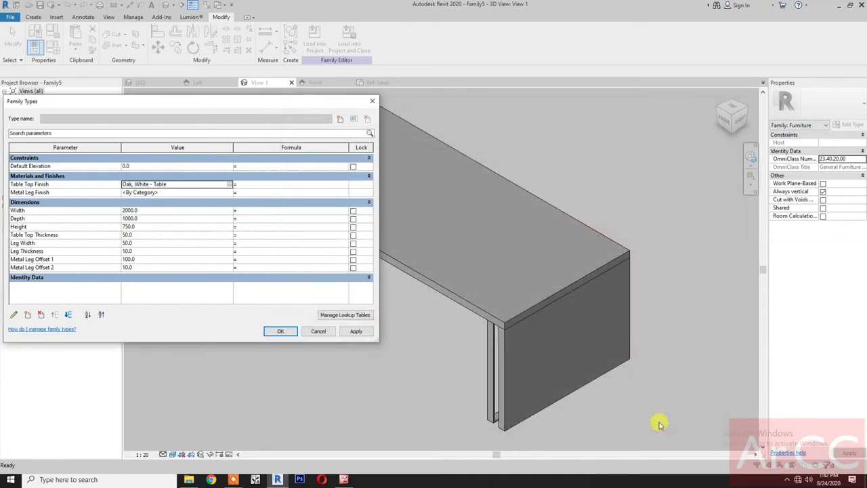
left_click(357, 332)
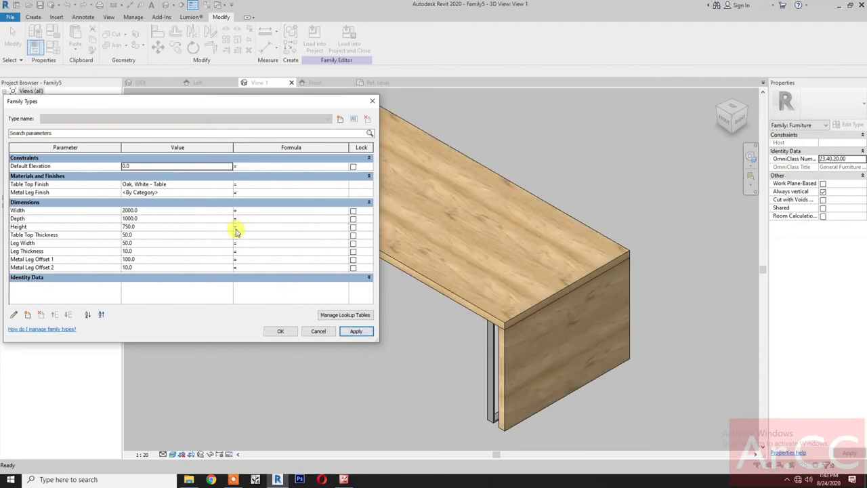
left_click(231, 195)
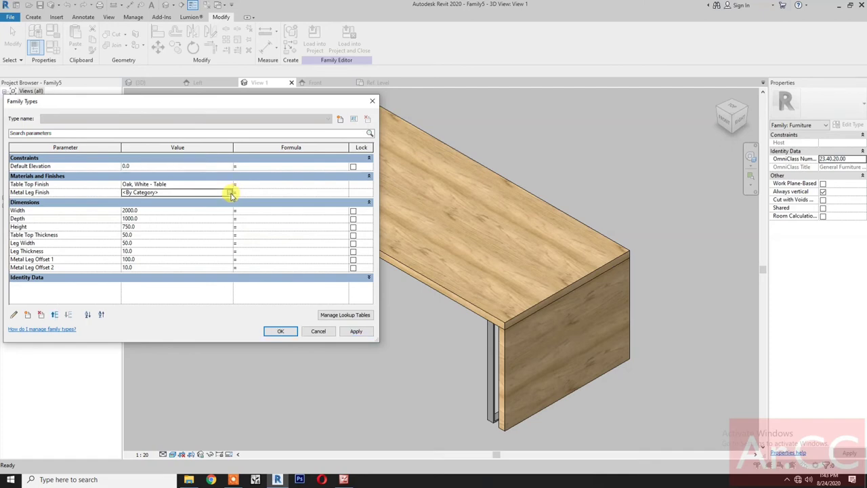
left_click(229, 192)
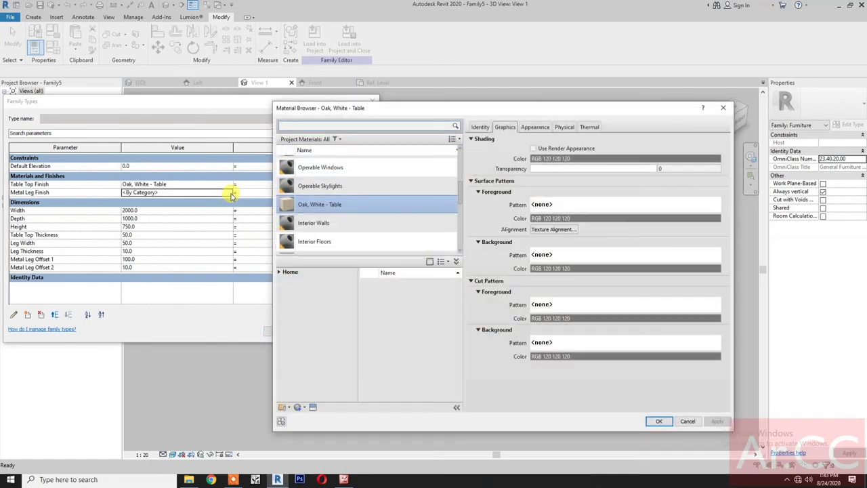
Add Stainless Steel, Brushed from the AEC Materials Metal library to the project materials
left_click(279, 271)
left_click(281, 289)
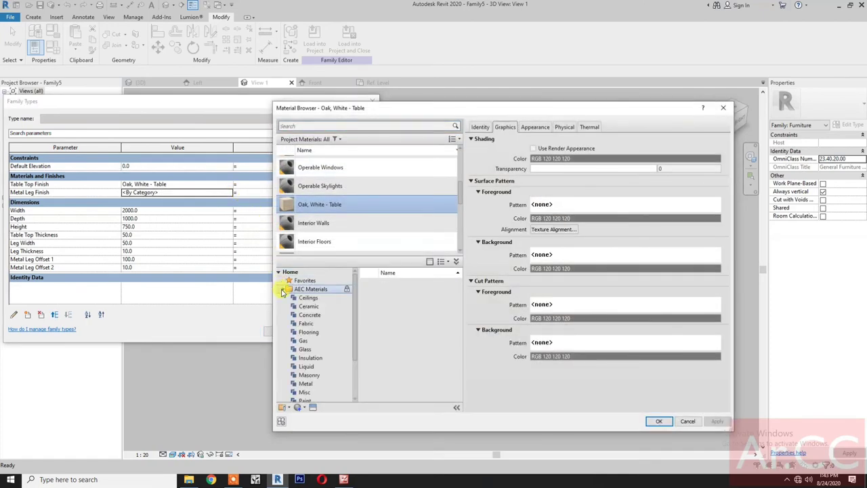
left_click(305, 383)
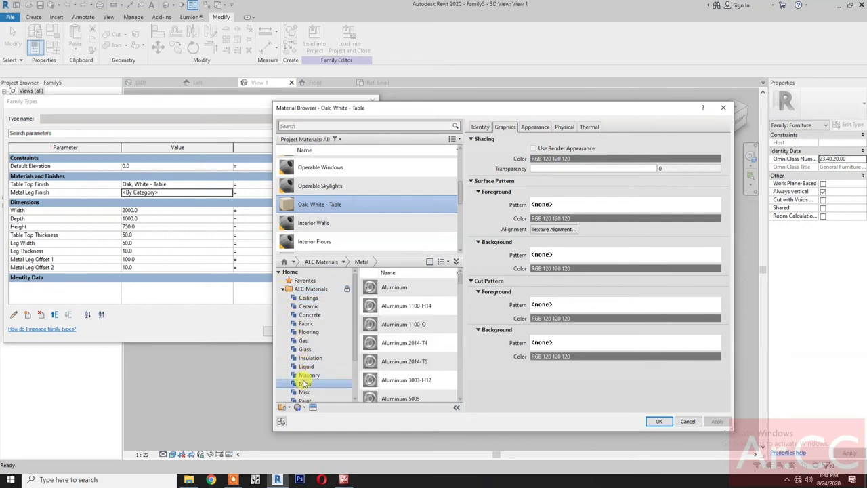
scroll(393, 359, "down", 3)
scroll(396, 367, "up", 2)
scroll(396, 368, "down", 10)
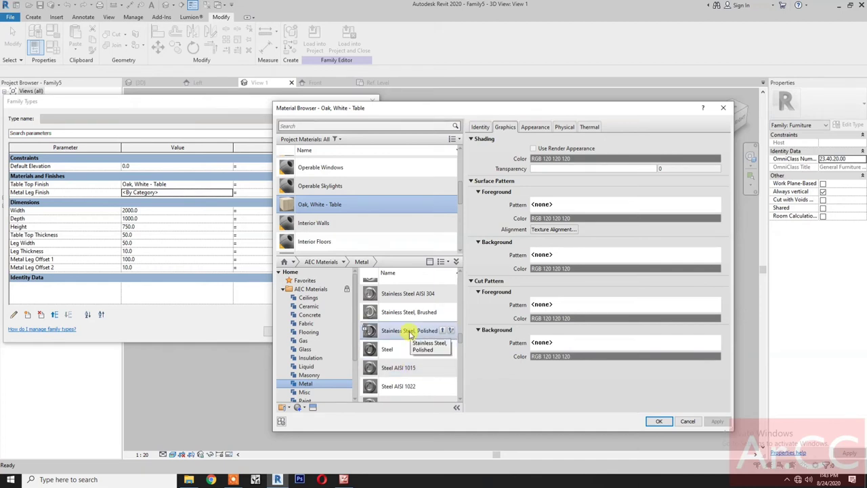
left_click(443, 312)
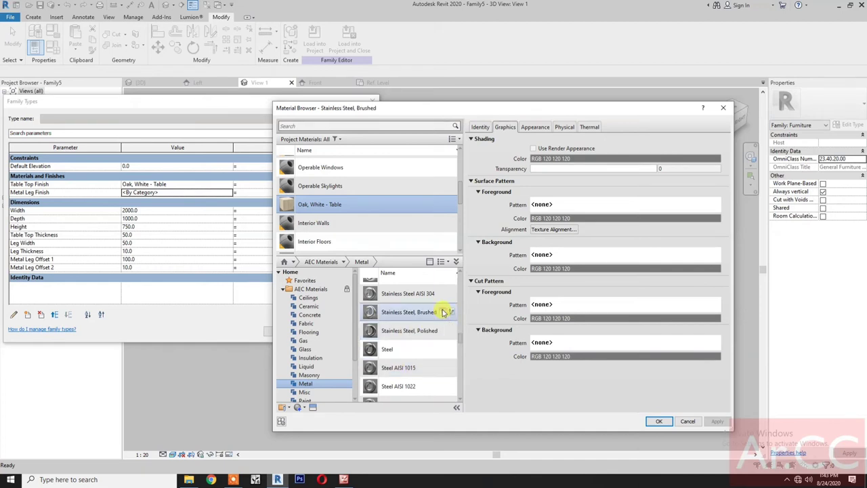
Rename it 'Stainless Steel, Brushed - Table Leg', assign it to Metal Leg Finish, and close Family Types
right_click(377, 189)
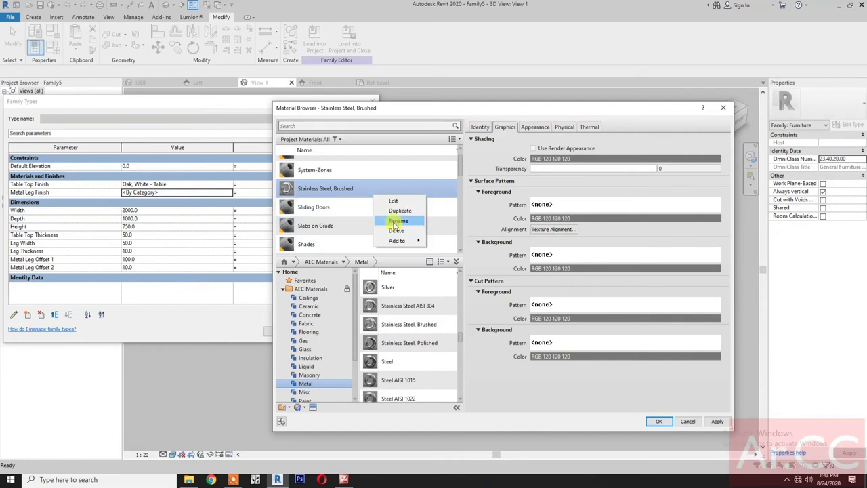
left_click(393, 217)
left_click(370, 189)
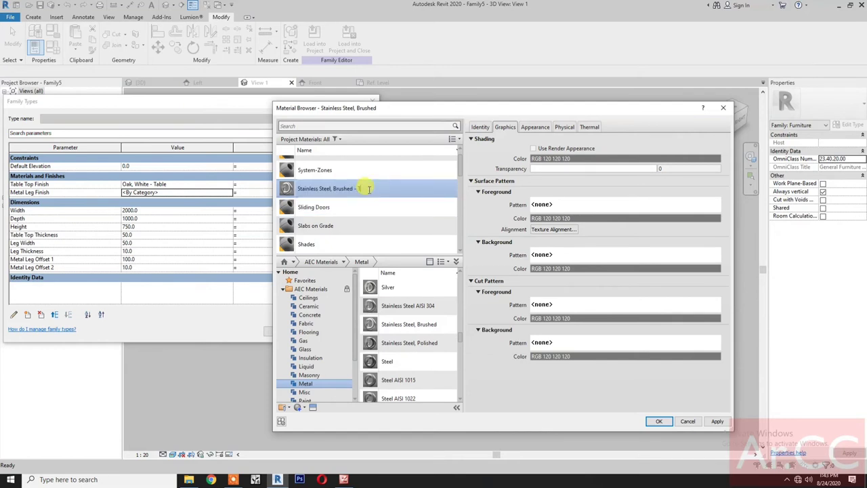
type("- Table Leg")
left_click(661, 424)
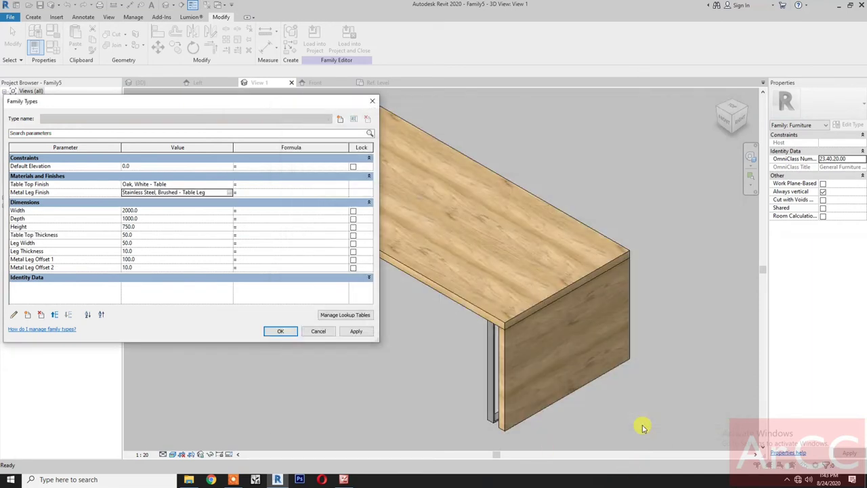
left_click(281, 331)
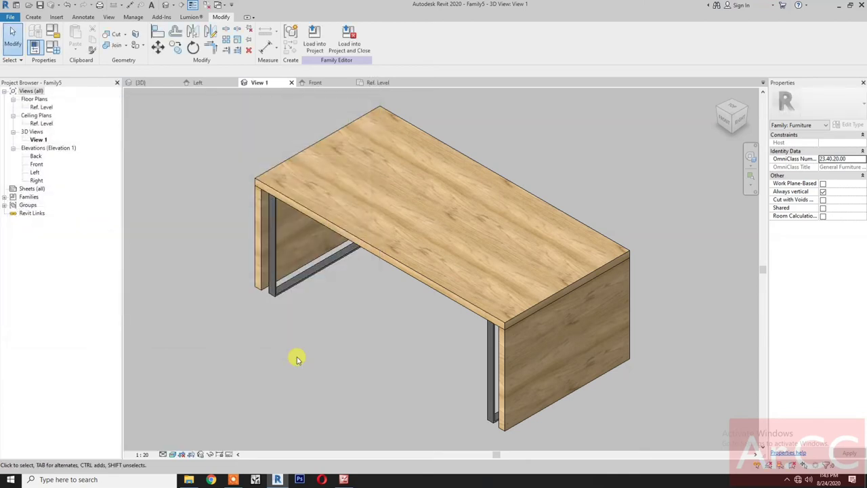
Link the left solid side panel's Visible property to a new Yes/No parameter, Solid Leg Left On/Off
left_click(256, 268)
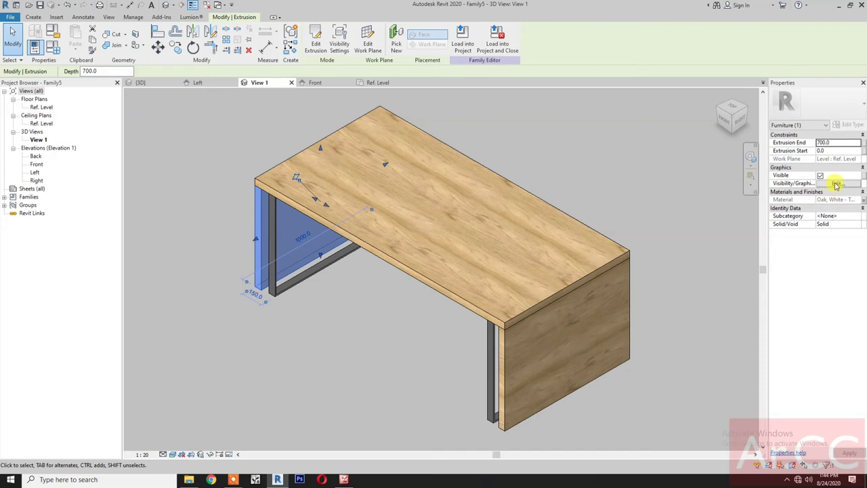
left_click(864, 176)
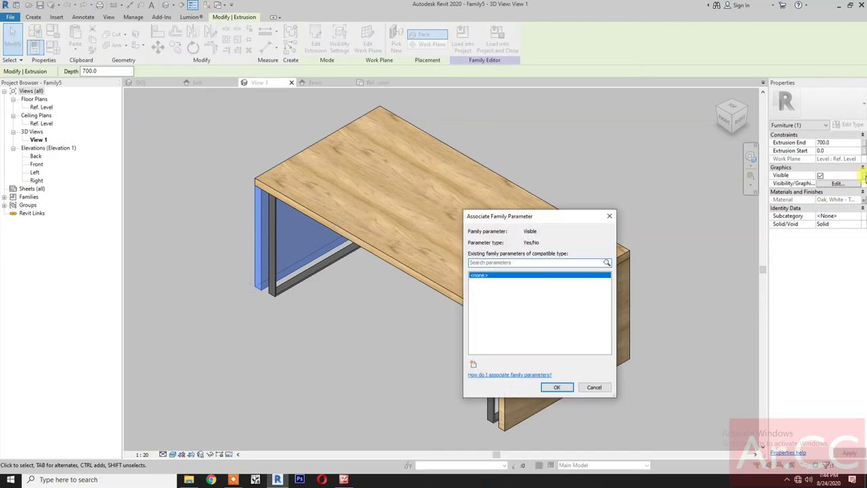
left_click(474, 366)
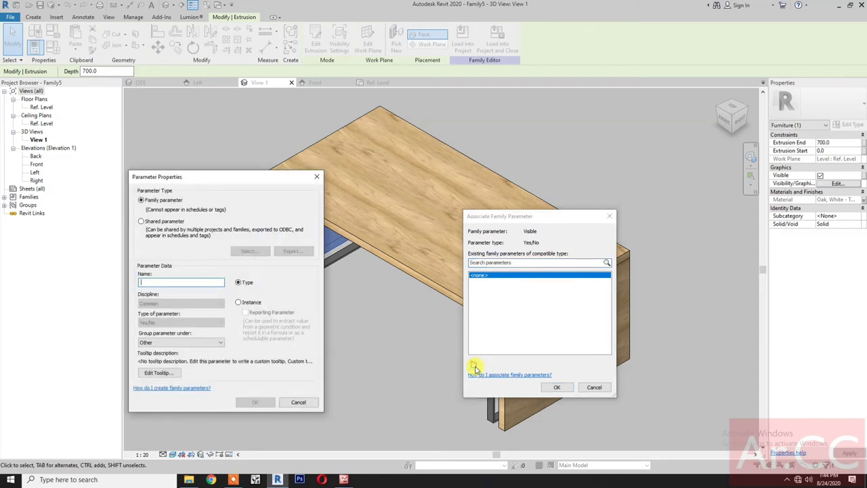
type("Solid Left")
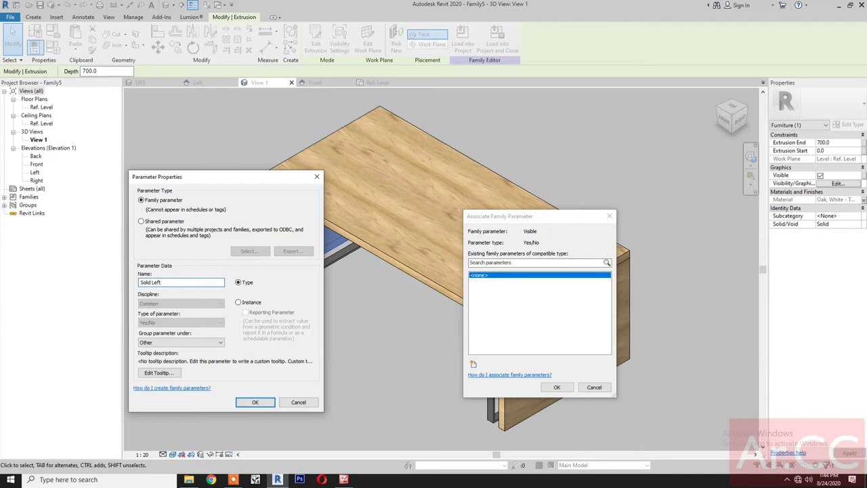
type("g")
type(" Left ")
type("OnlOff")
left_click(258, 403)
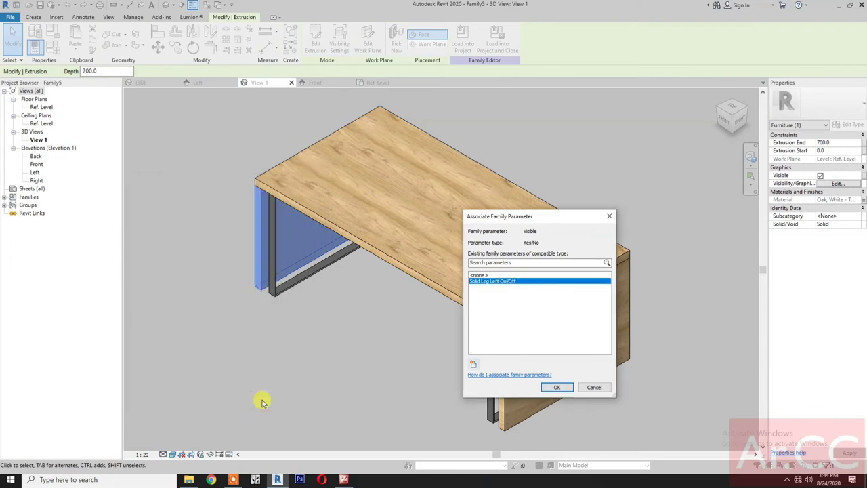
left_click(557, 388)
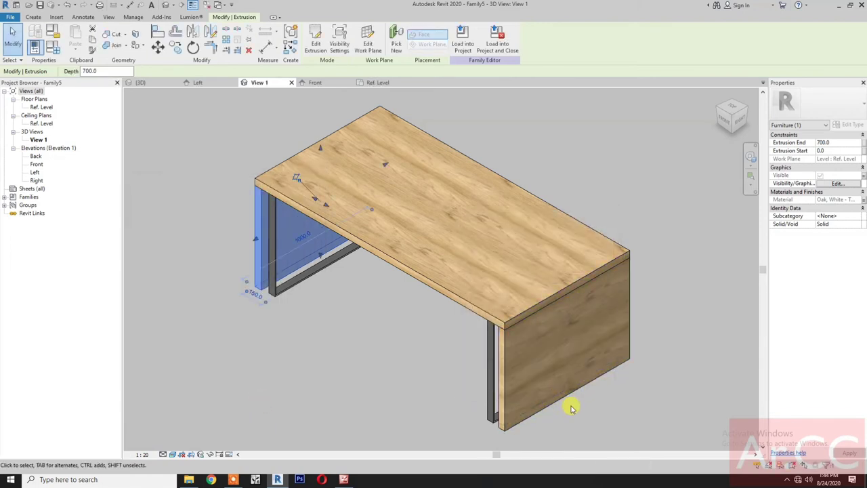
key("Escape")
left_click(571, 394)
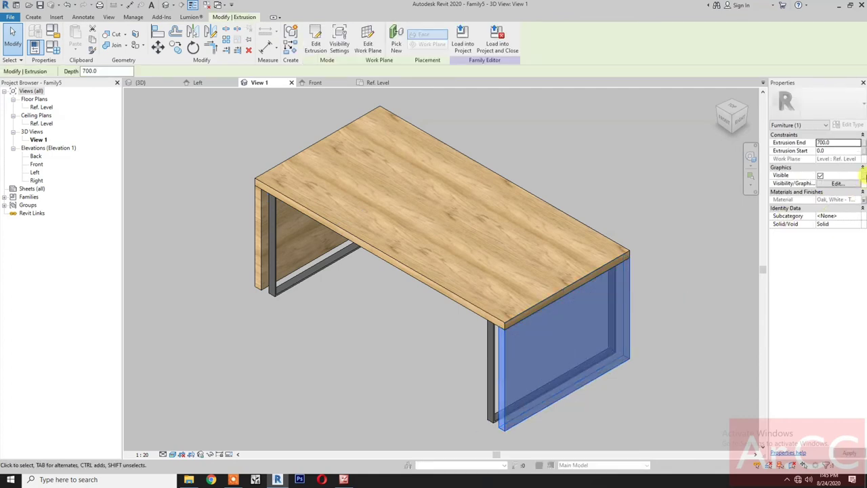
Associate the right side panel's Visible property with a new parameter named Solid Leg Right On/Off
left_click(863, 175)
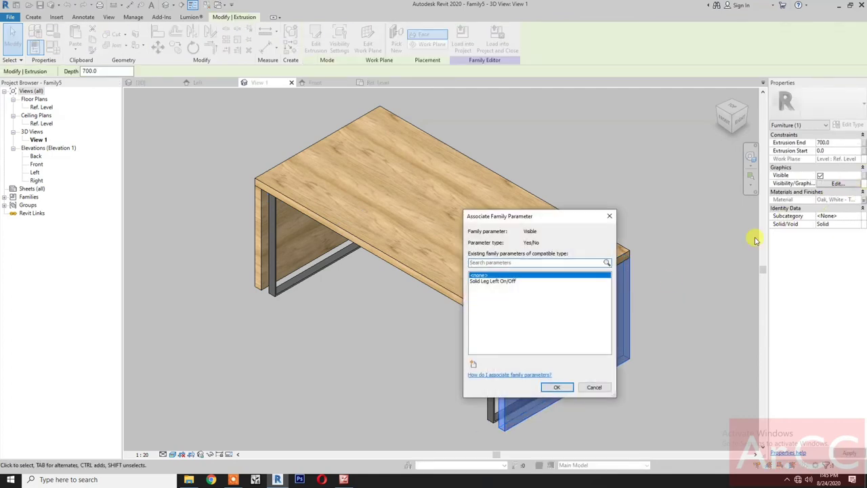
left_click(473, 366)
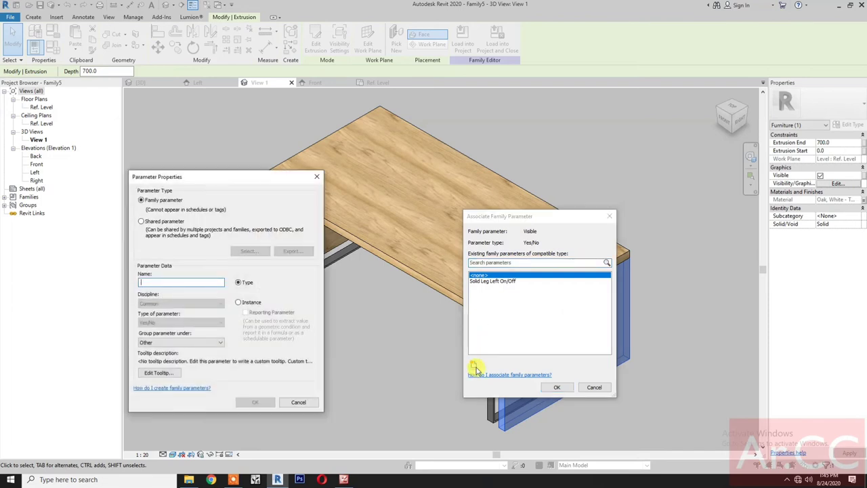
type("Solid")
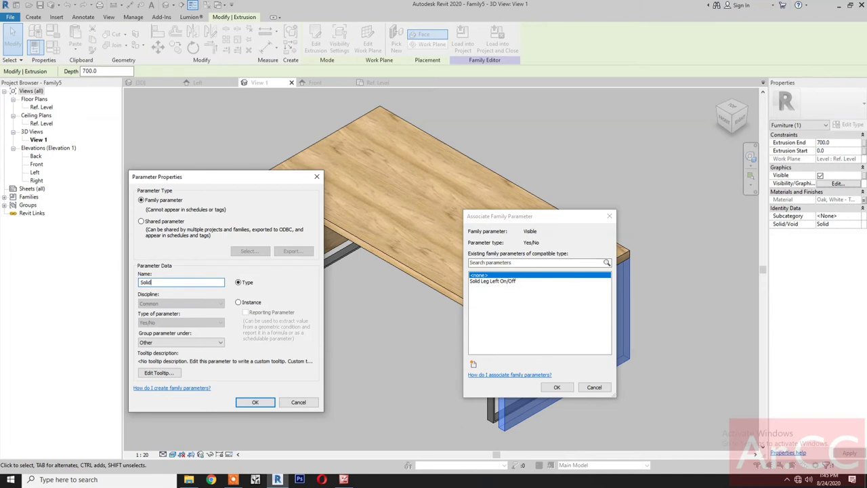
type(" Leg Right On/Off")
left_click(250, 400)
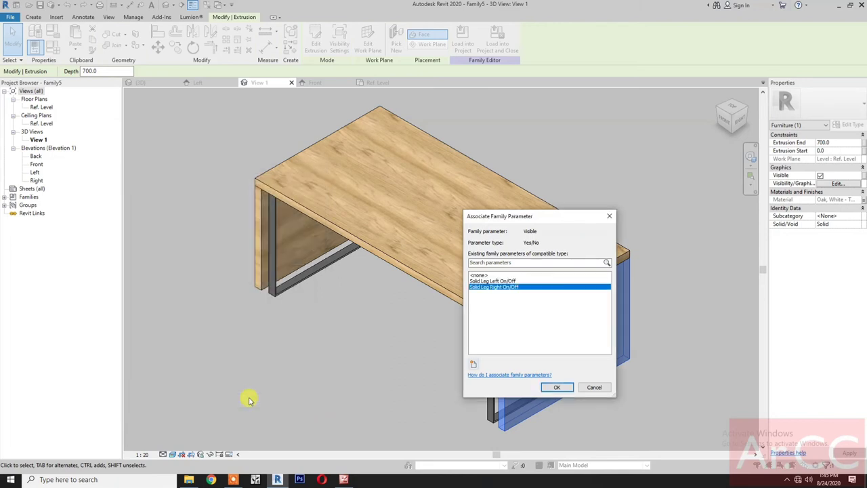
left_click(550, 387)
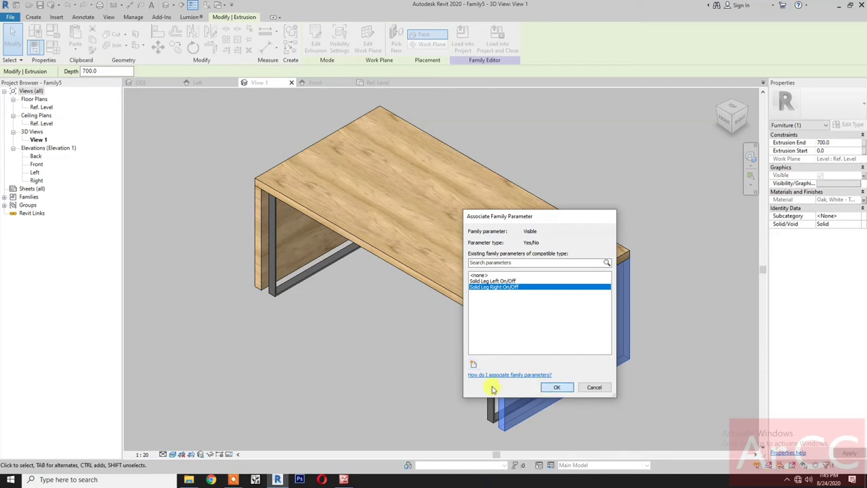
left_click(437, 390)
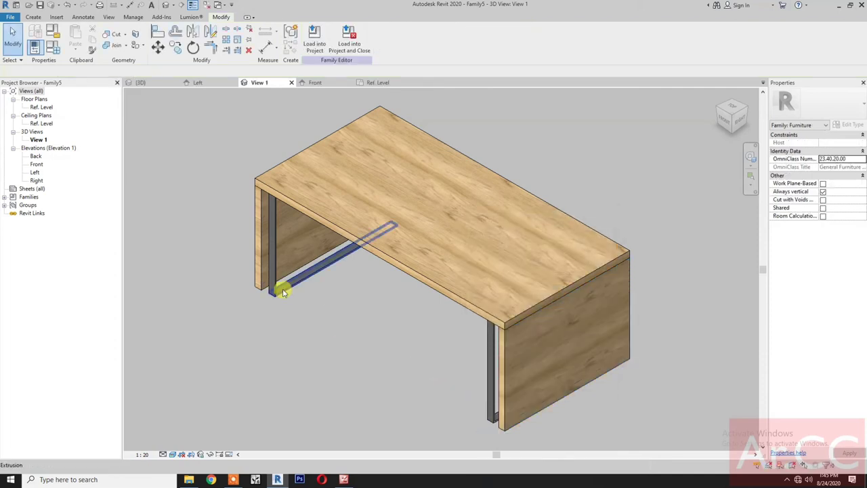
In Wireframe view, link the left metal leg's visibility to a new parameter, Metal Leg Left On/Off
left_click(173, 453)
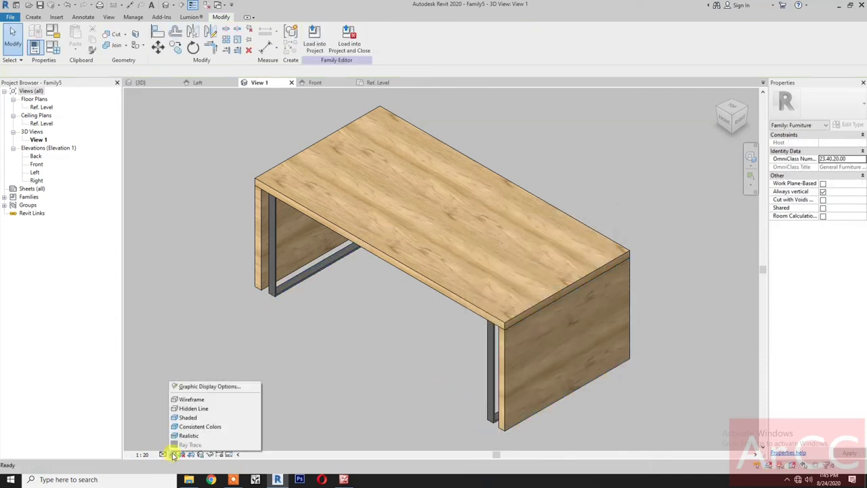
left_click(191, 399)
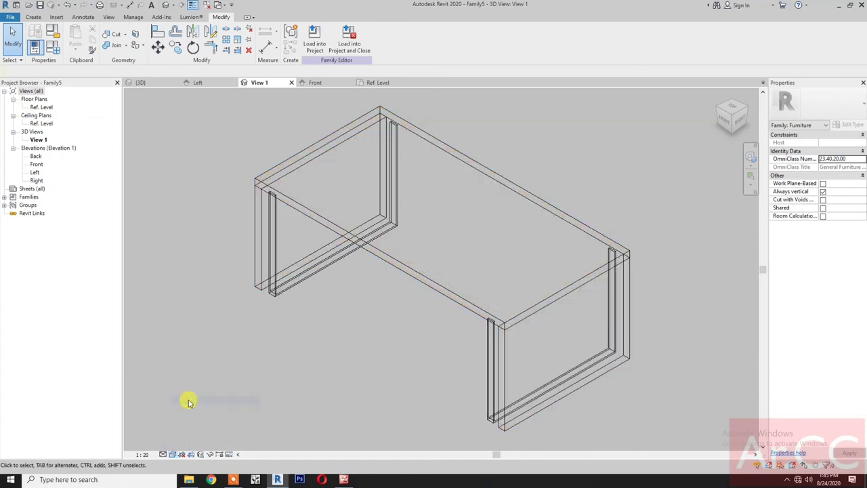
left_click(397, 212)
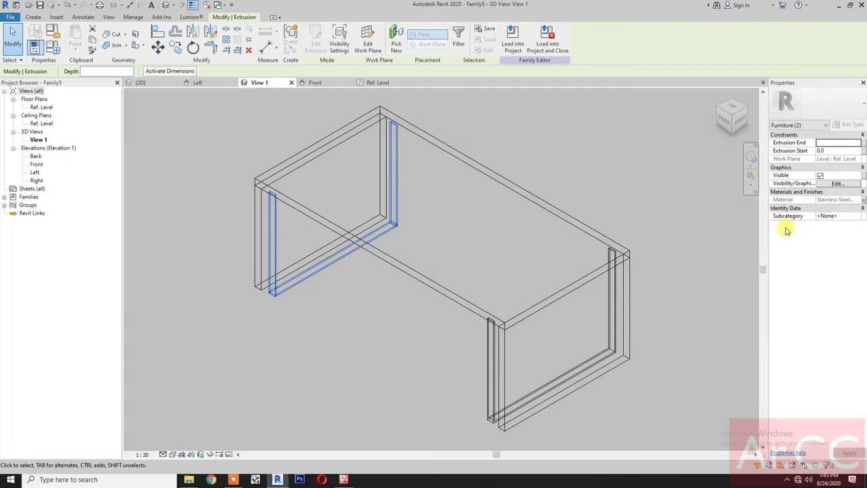
left_click(864, 177)
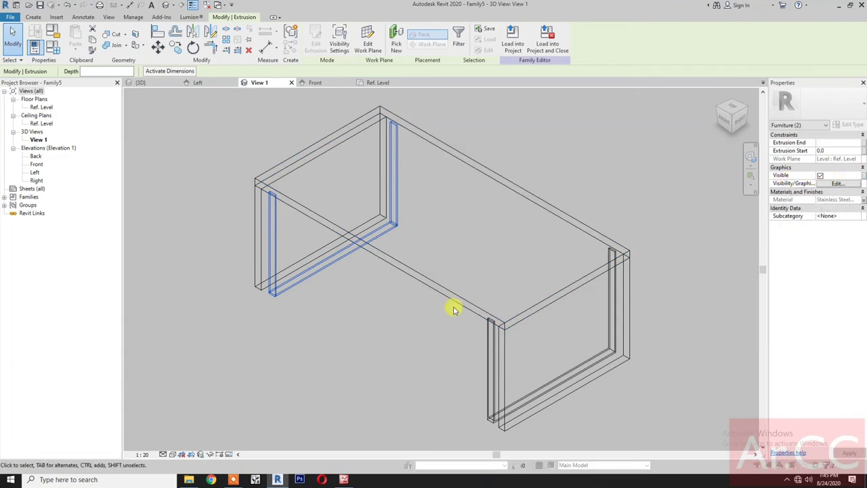
left_click(473, 365)
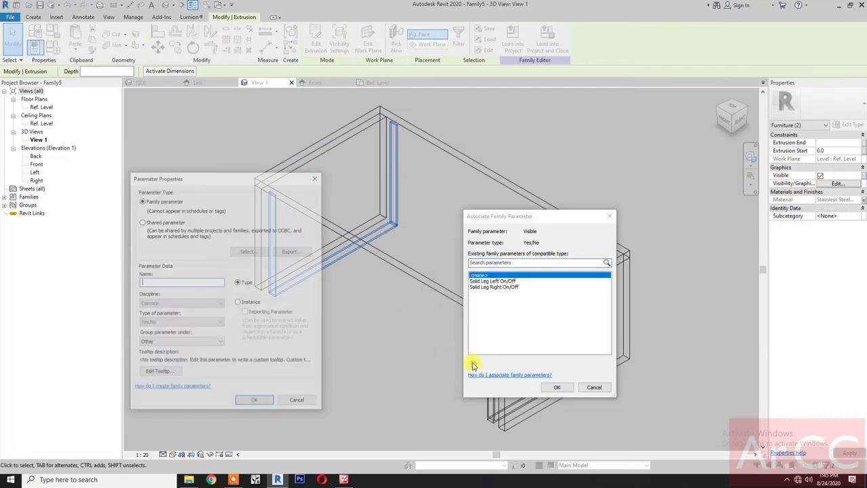
type("Metal Leg")
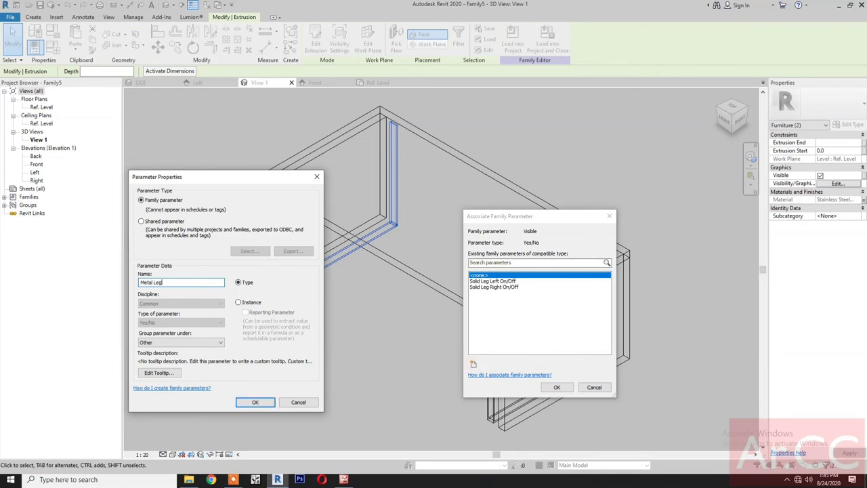
type("Left On/Off")
left_click(255, 403)
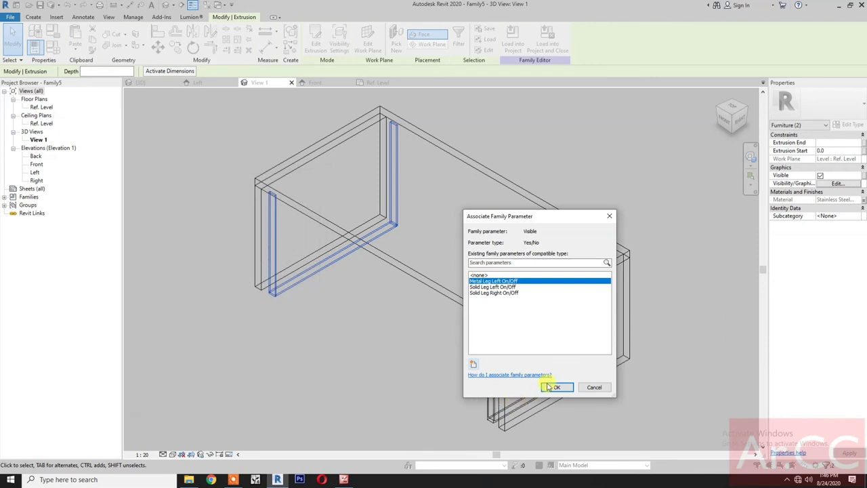
left_click(551, 387)
left_click(453, 382)
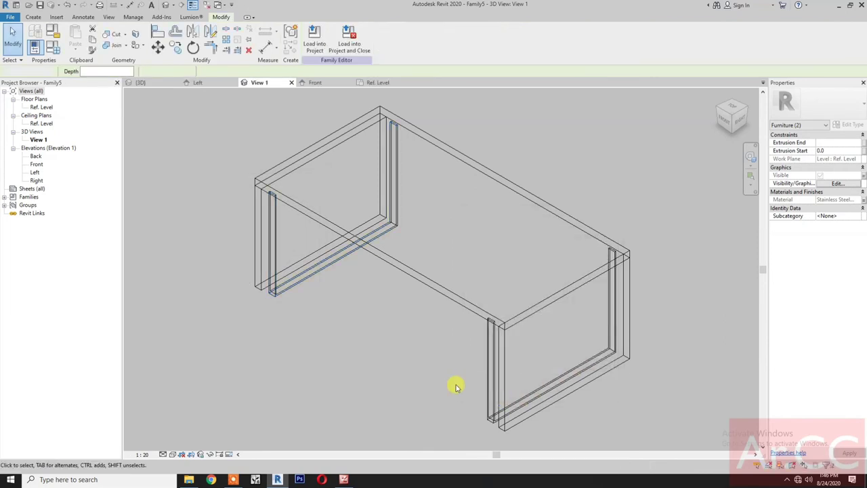
Link both right metal leg extrusions' visibility to a new parameter, Metal Leg Right On/Off
left_click(492, 373)
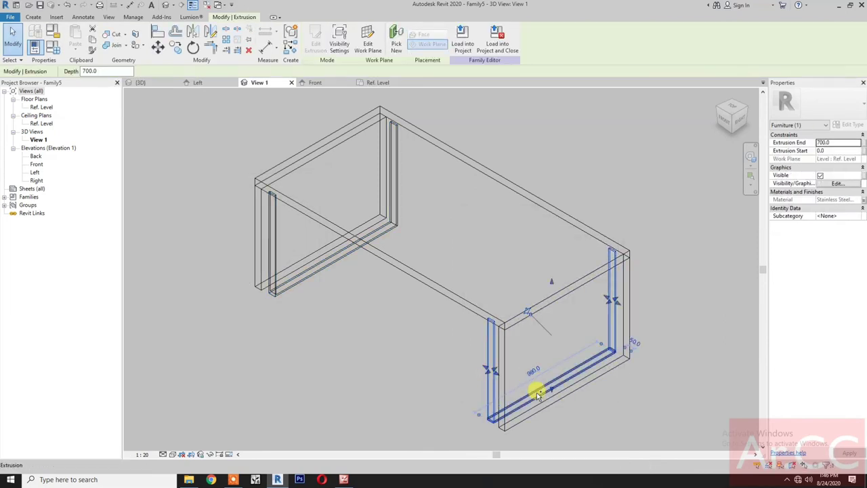
left_click(533, 388, "ctrl")
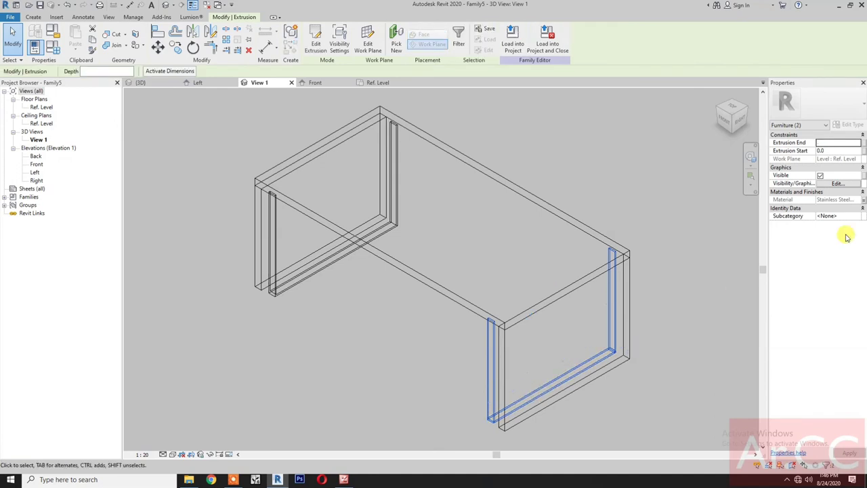
left_click(864, 176)
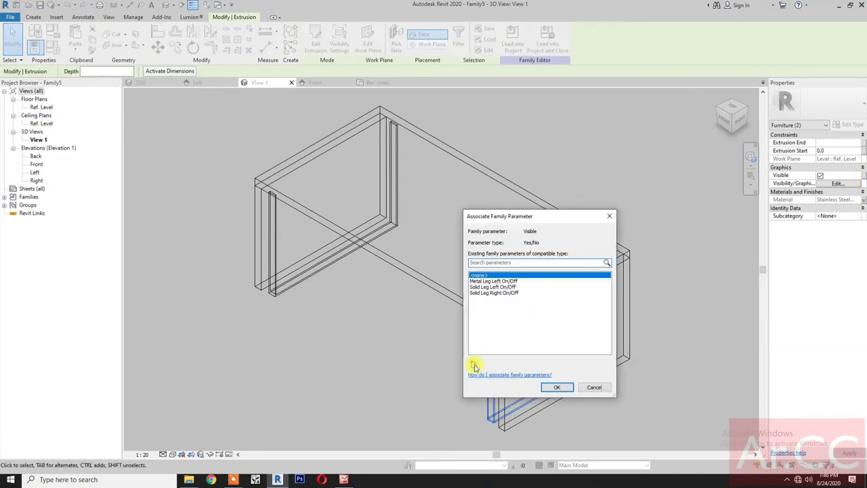
left_click(474, 366)
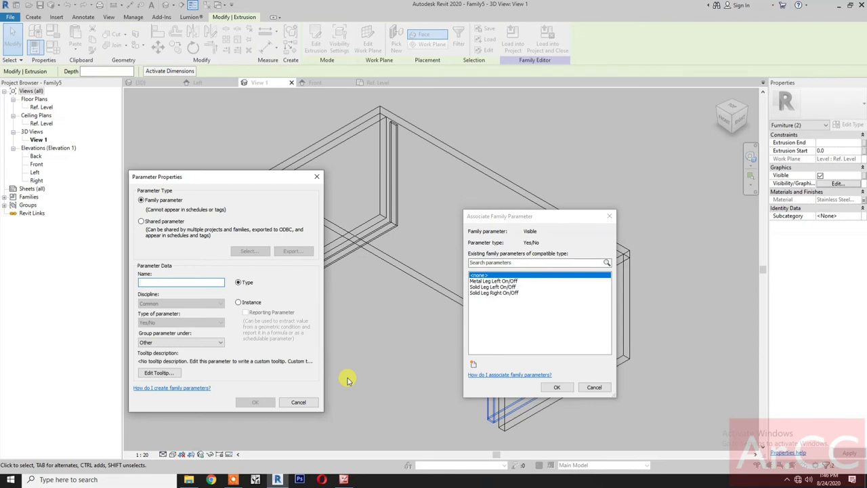
type("Metal")
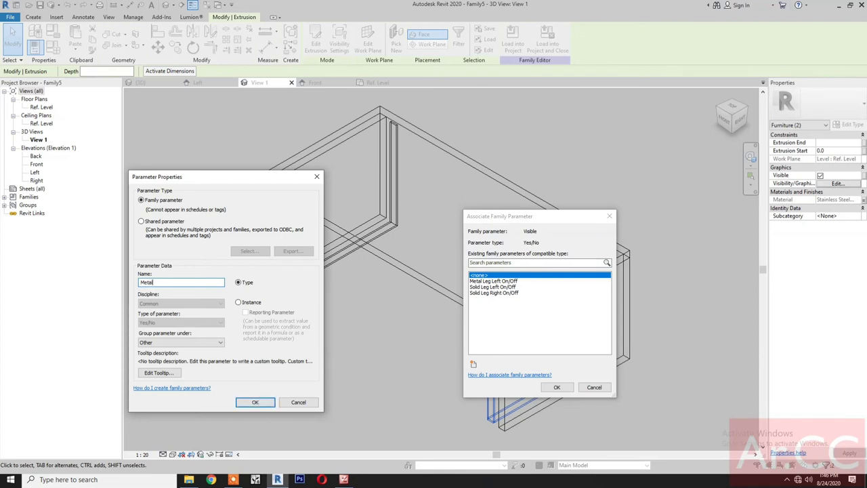
type(" Leg Right On/Off")
left_click(255, 402)
left_click(556, 386)
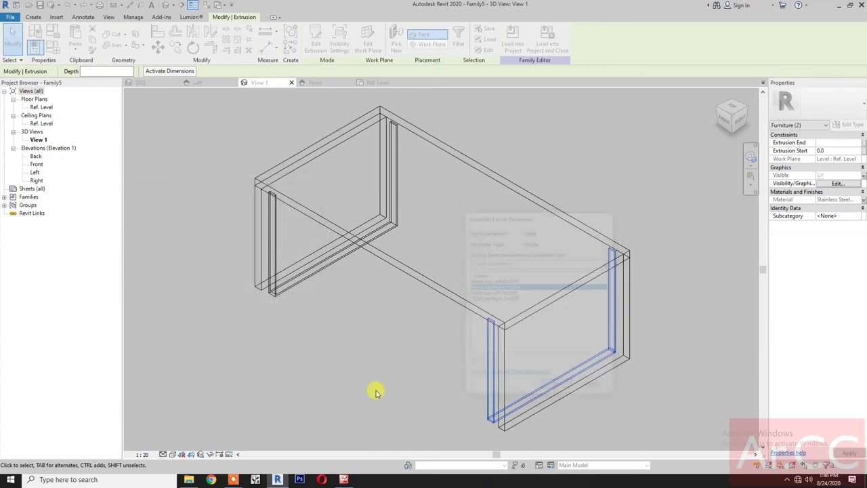
left_click(374, 393)
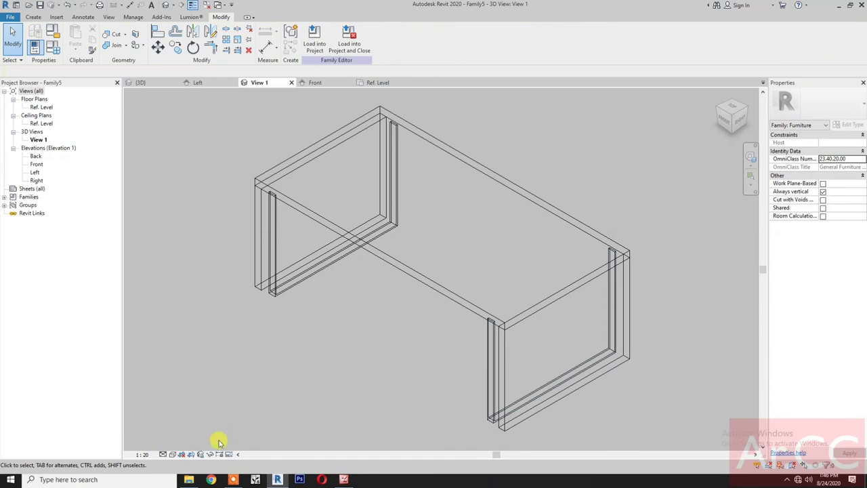
Switch the visual style to Realistic and orbit the table into view
left_click(172, 454)
left_click(193, 436)
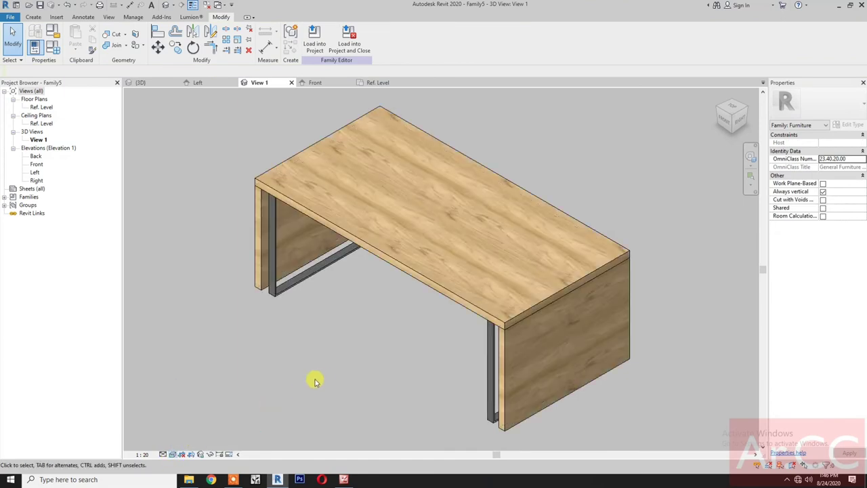
middle_click_drag(321, 379, 512, 357, "shift")
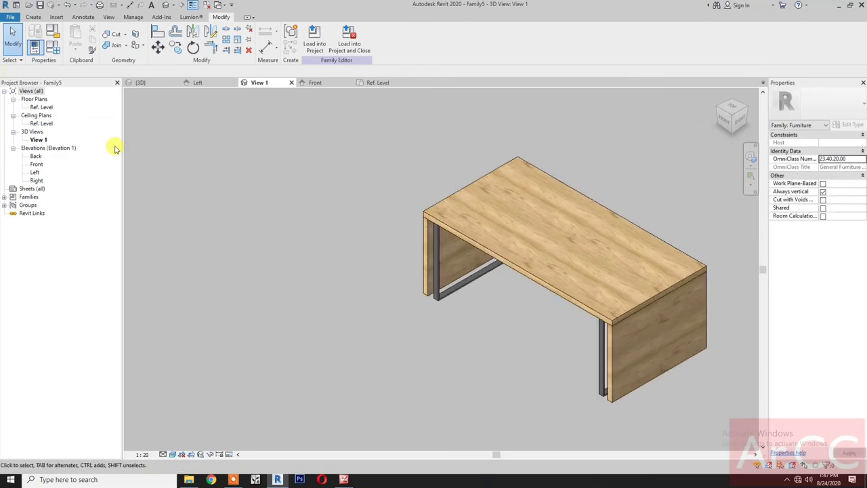
In Family Types, flex Width 1500, Depth 800 and Height 800, then restore Height to 750
left_click(53, 47)
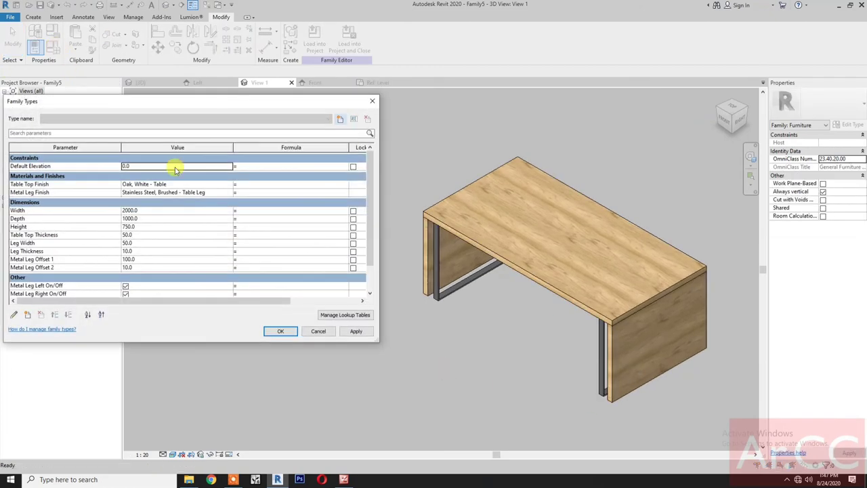
left_click(165, 210)
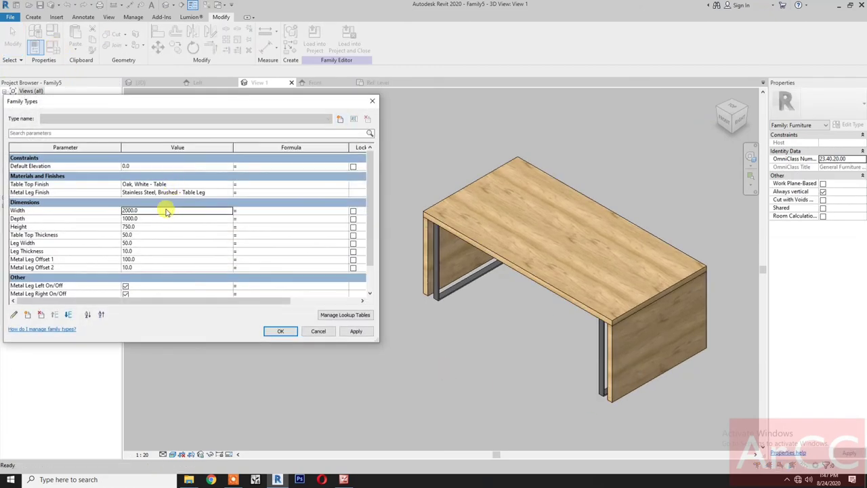
type("150")
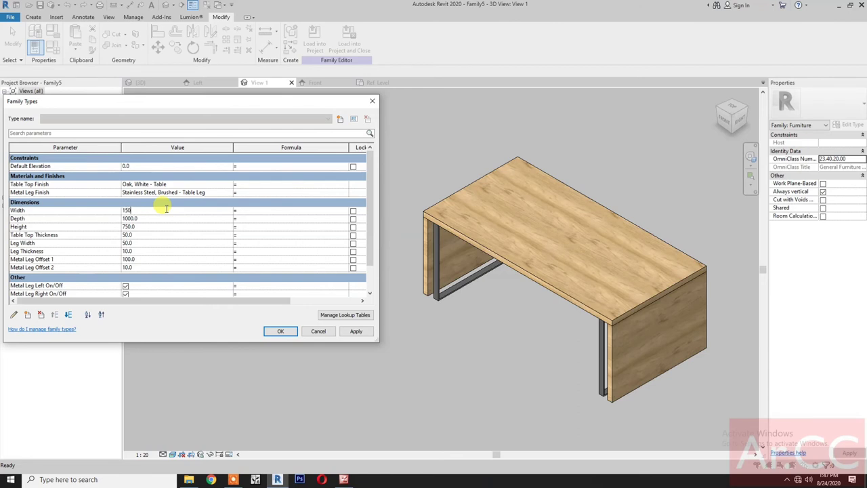
type("0")
left_click(356, 331)
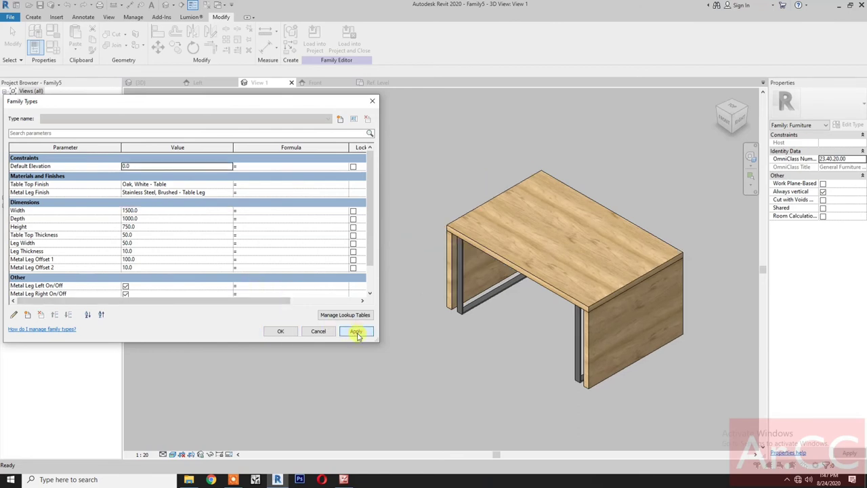
left_click(152, 218)
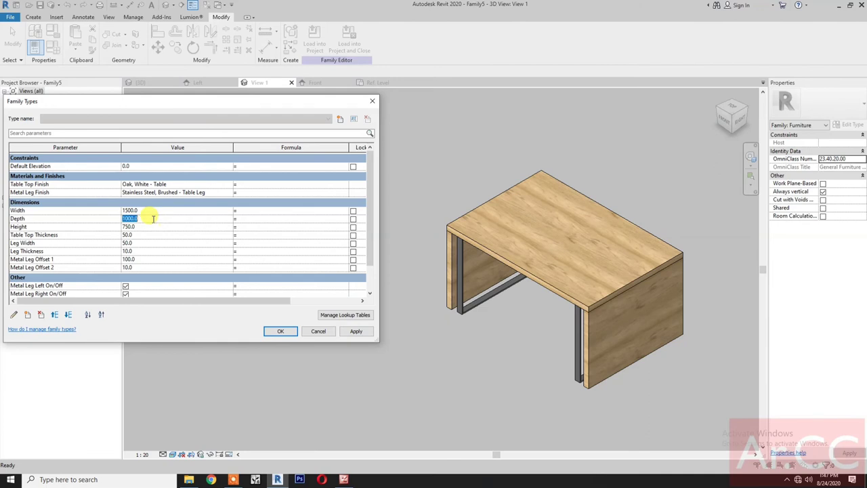
type("800")
left_click(356, 331)
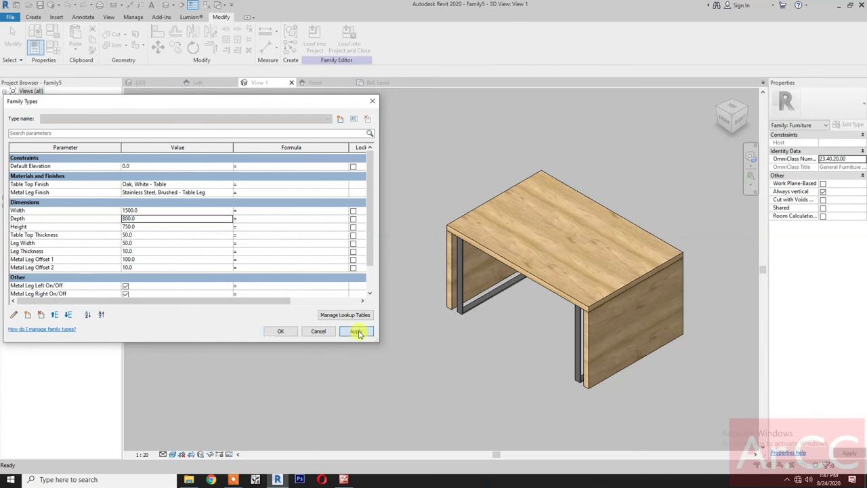
left_click(160, 226)
type("800")
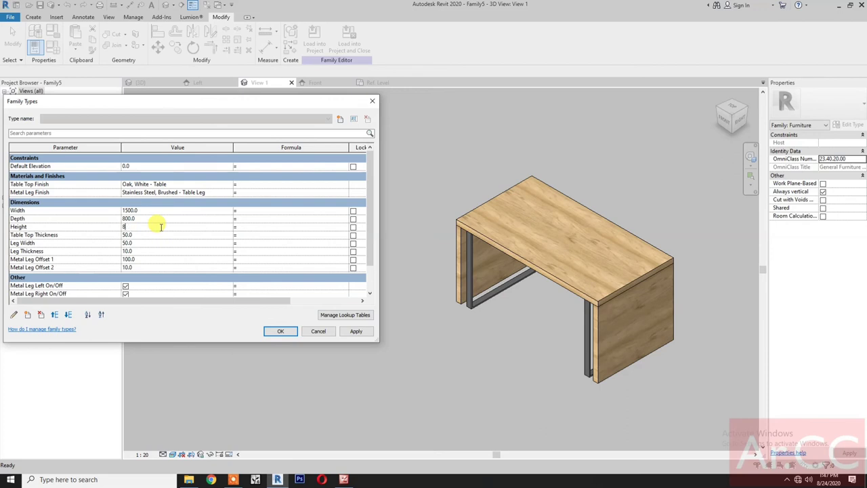
left_click(354, 333)
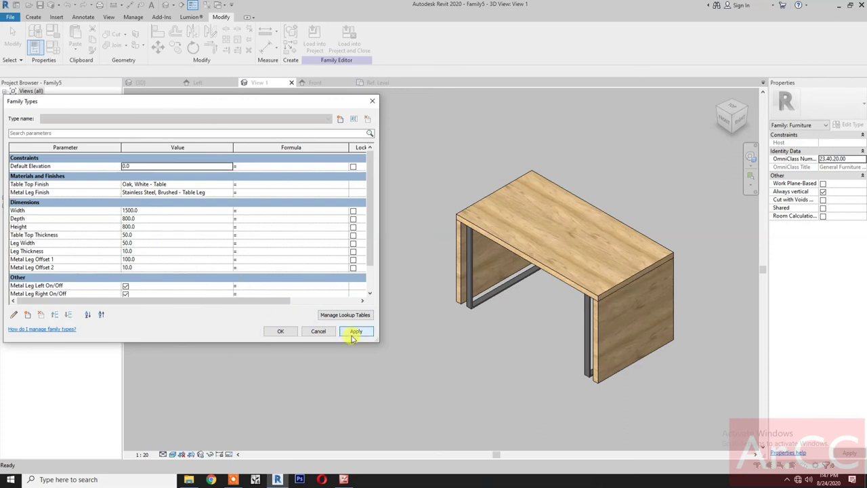
left_click(167, 226)
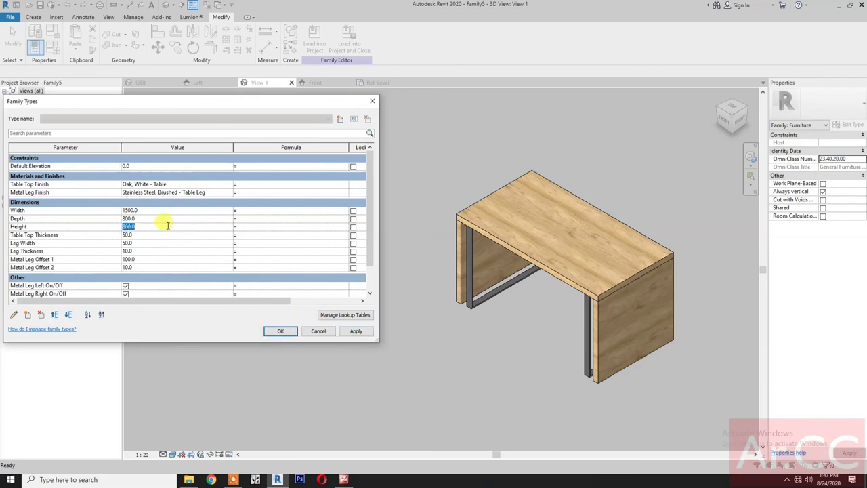
type("750")
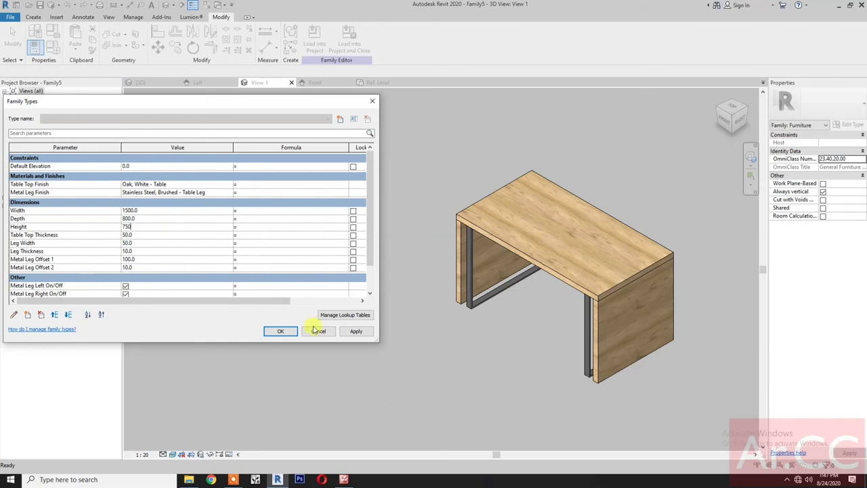
left_click(356, 332)
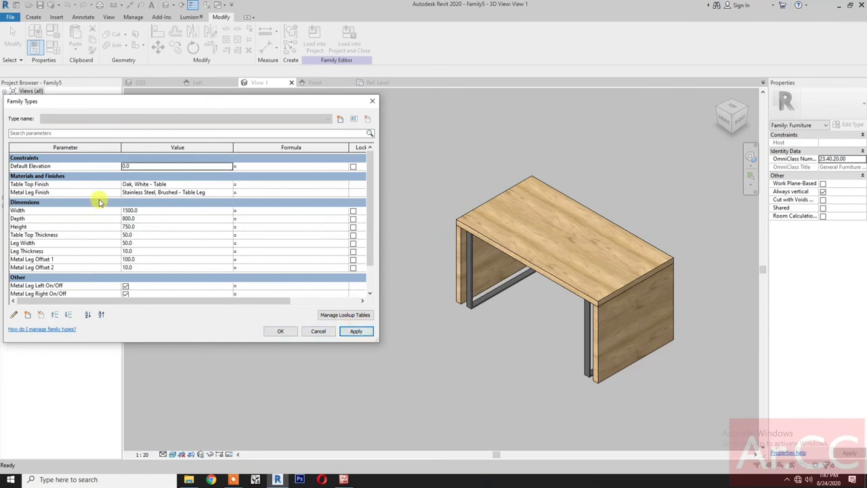
Restore Width to 2000 and Depth to 1000 and apply
left_click(148, 210)
type("200")
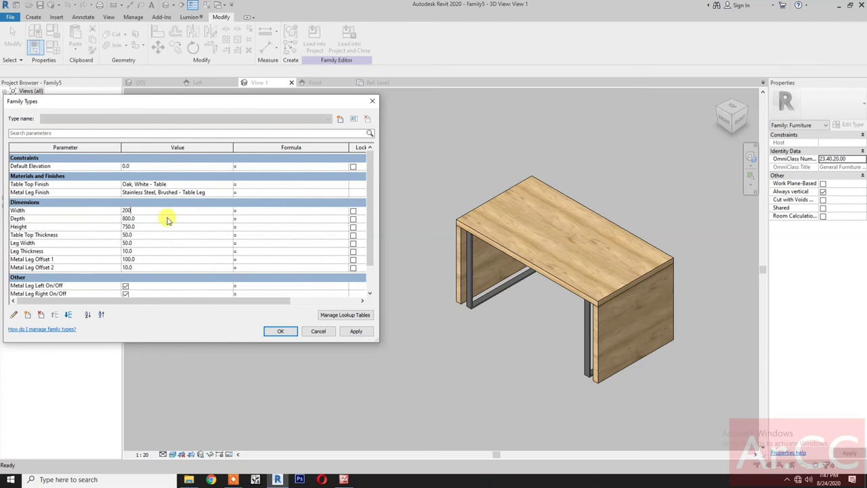
type("0")
left_click(167, 218)
type("1000")
left_click(354, 332)
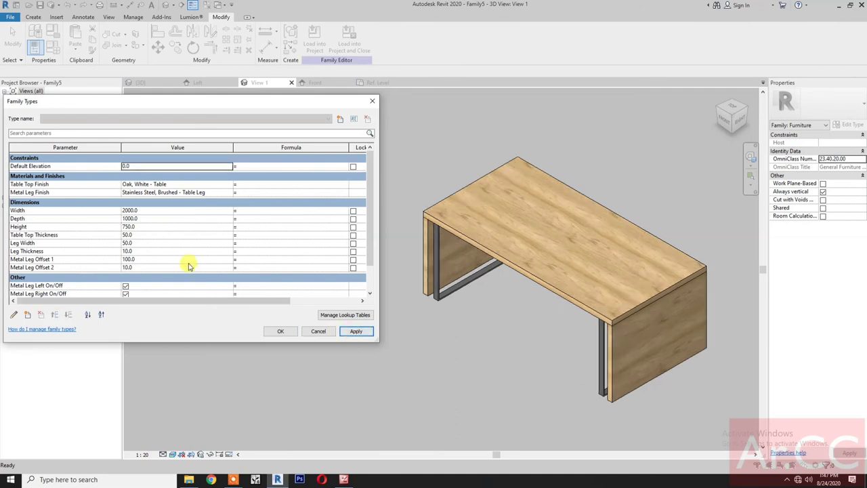
Flex Metal Leg Offset 1 to 400, then set it to 100
left_click(147, 259)
type("400")
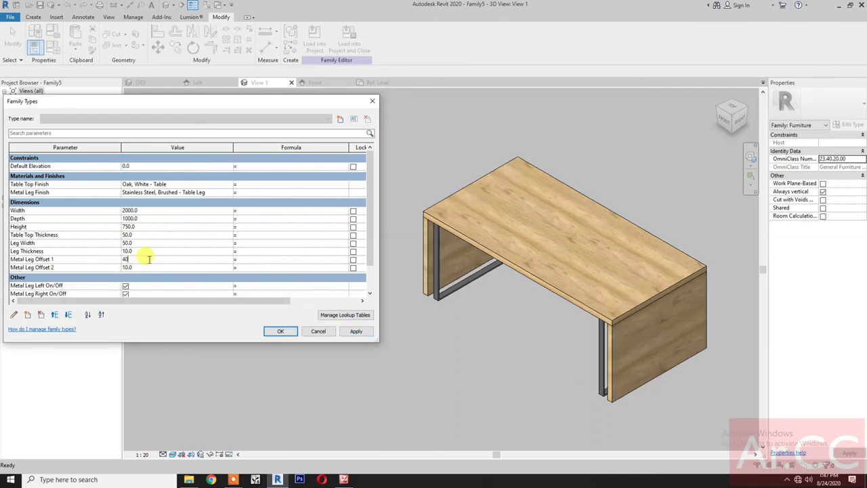
left_click(352, 332)
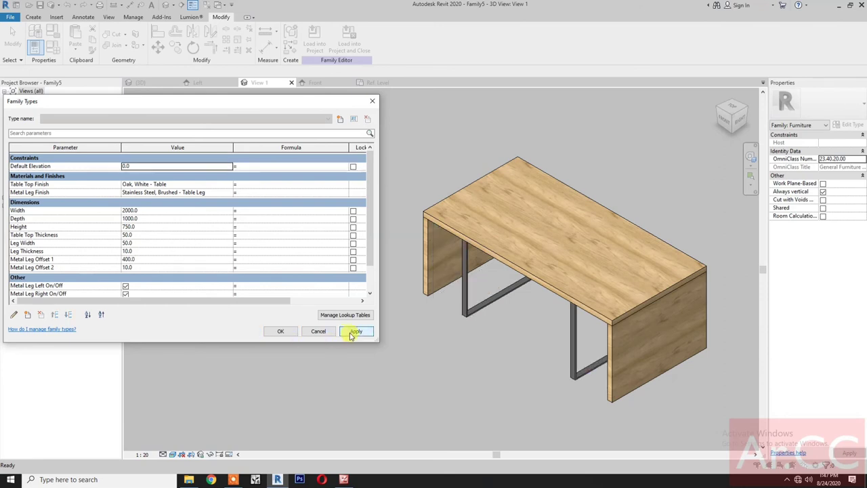
left_click(154, 258)
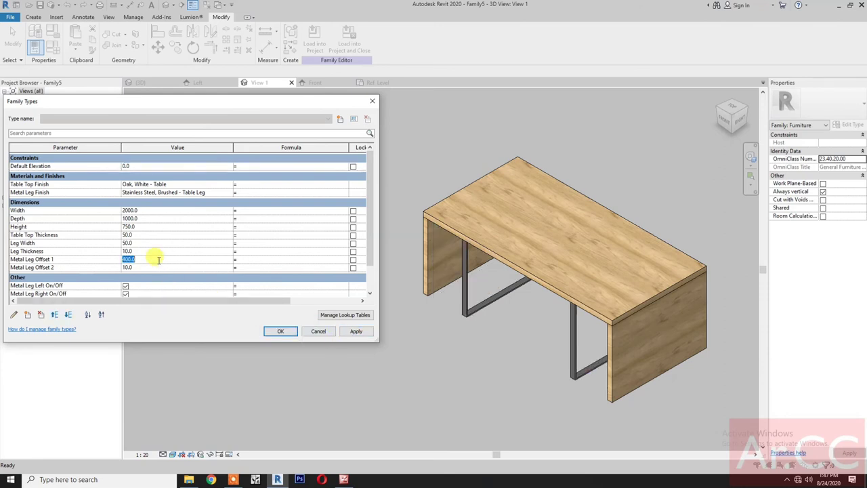
type("100")
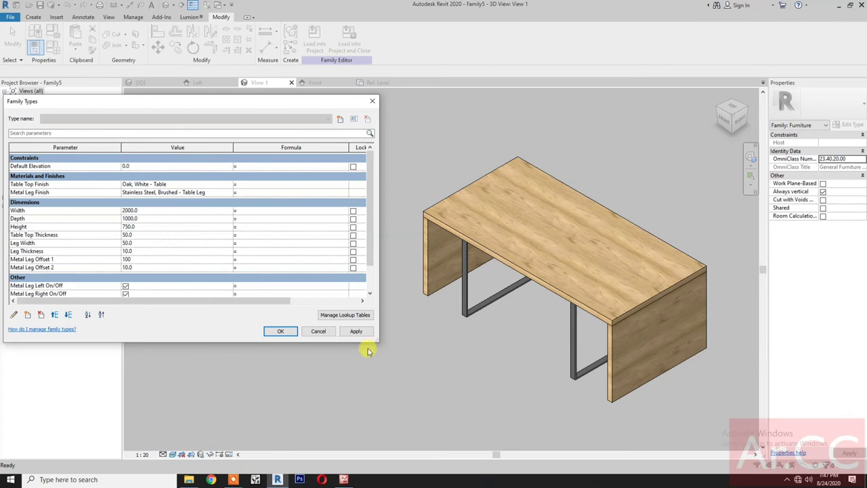
left_click(360, 334)
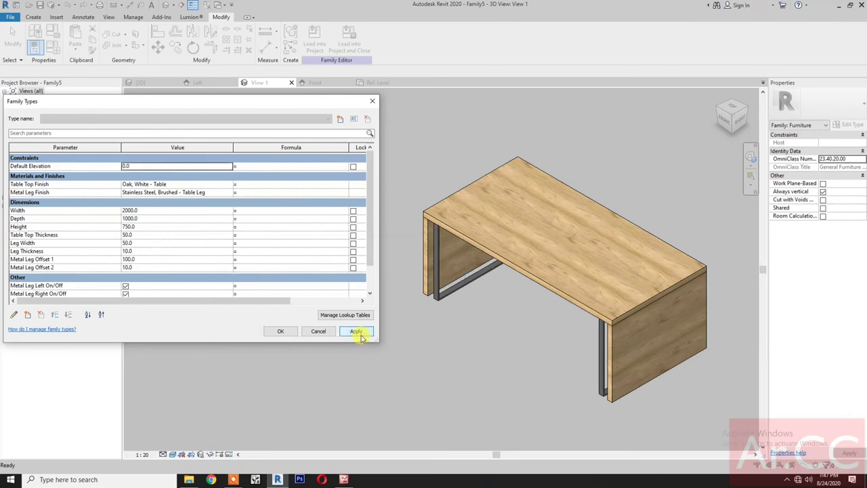
Flex Metal Leg Offset 2 to 200, then restore it to 10
left_click(162, 268)
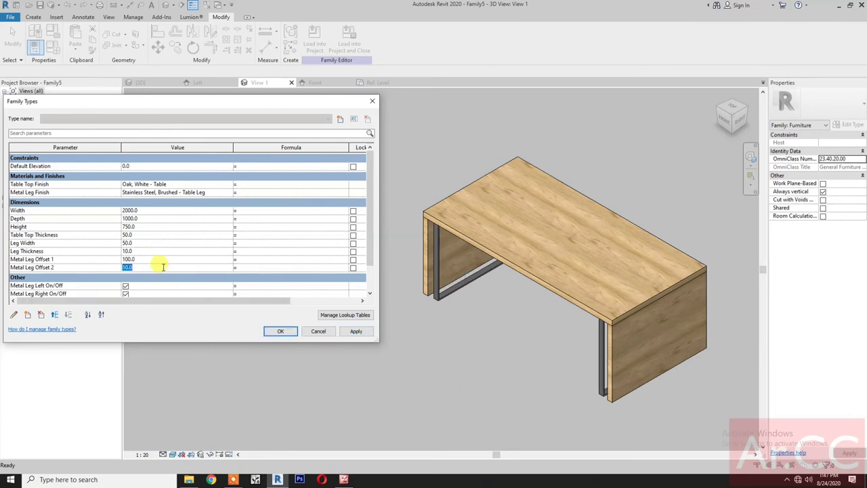
type("200")
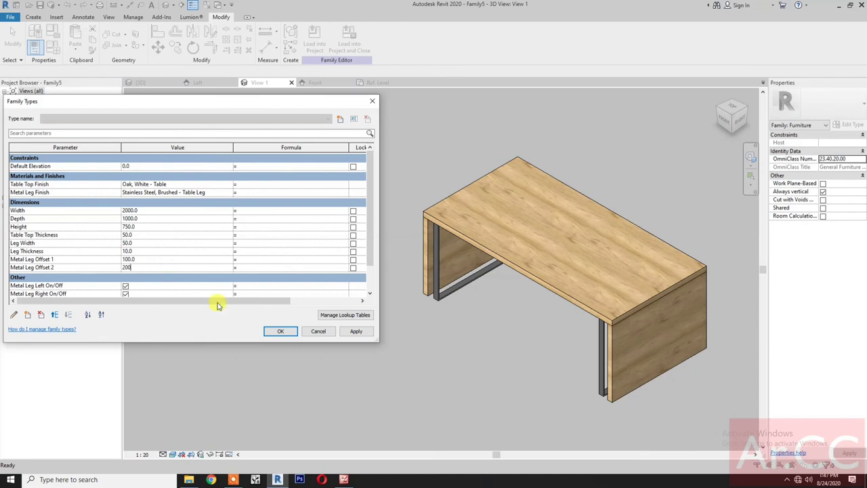
left_click(352, 334)
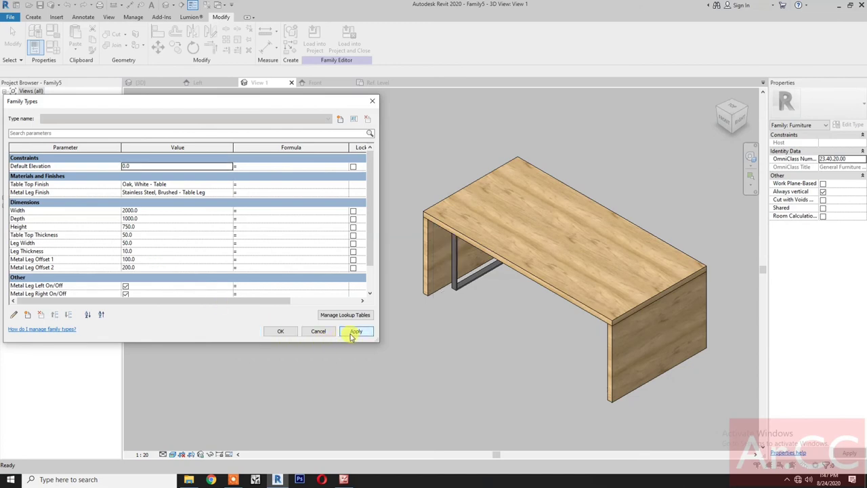
left_click(163, 267)
type("1")
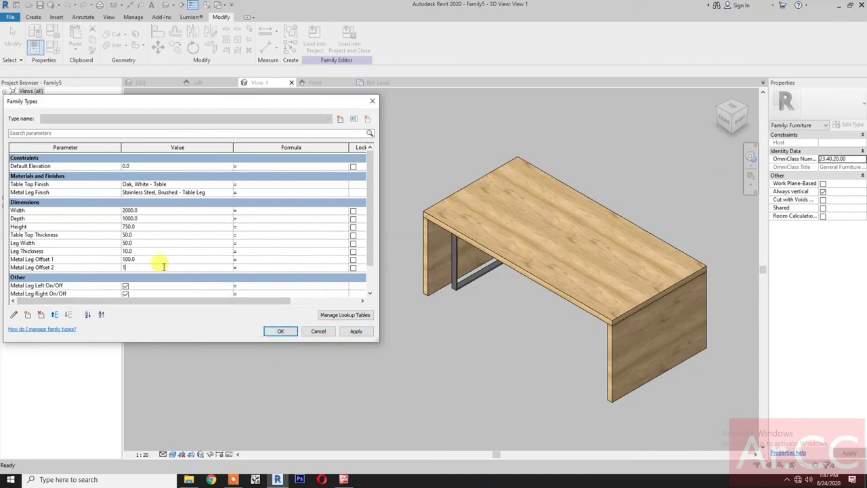
type("0")
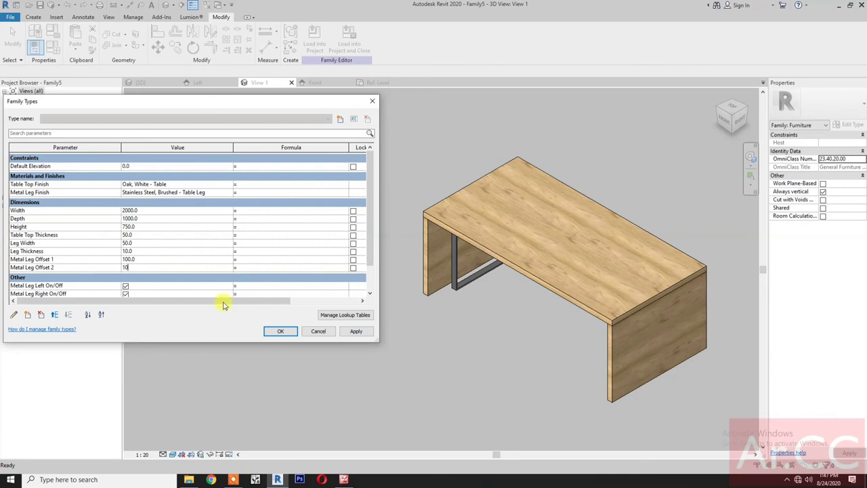
left_click(356, 331)
Flex Table Top Thickness to 100 and Leg Width to 100, restoring both to 50
left_click(145, 235)
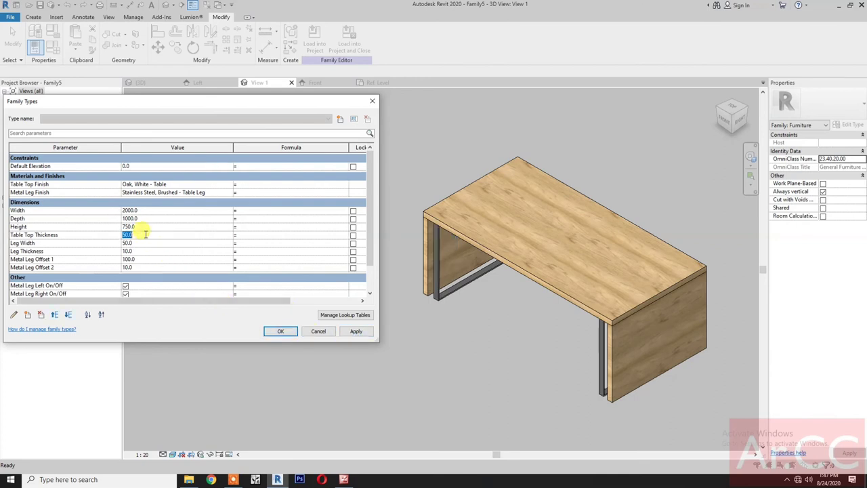
type("100")
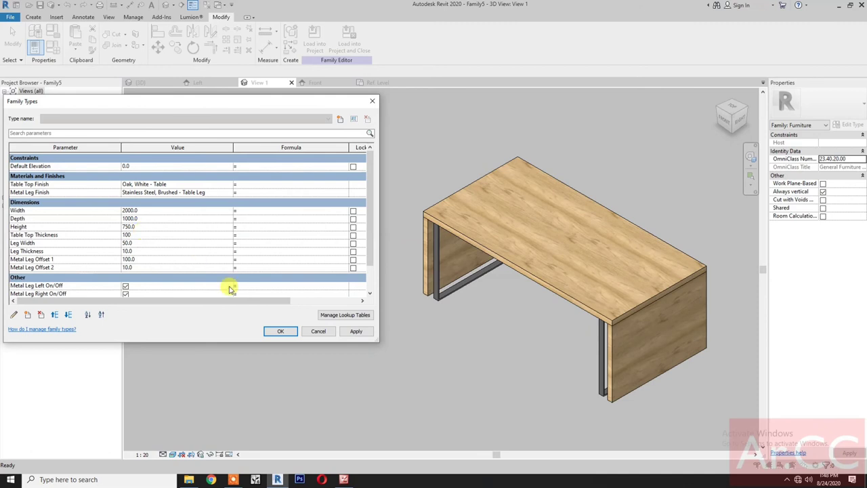
left_click(343, 332)
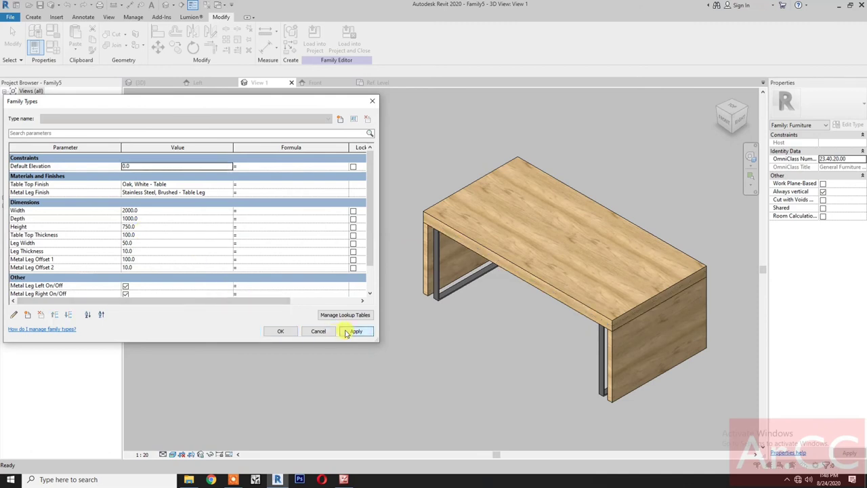
left_click(146, 242)
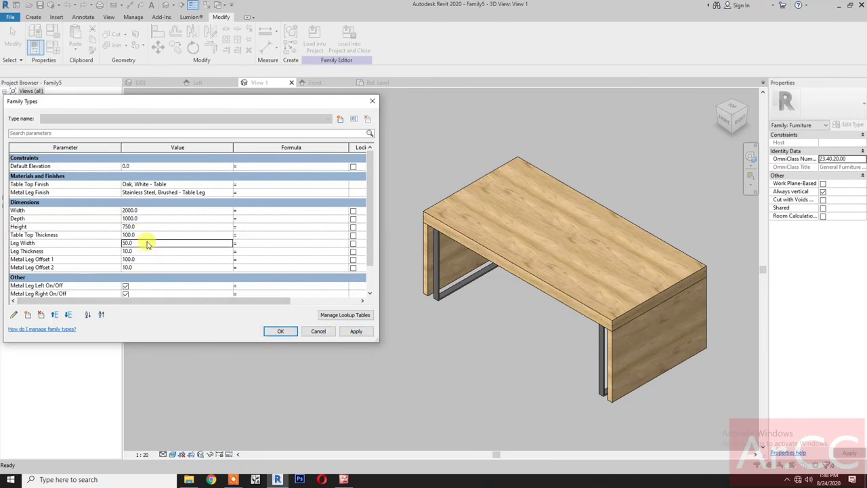
left_click(151, 235)
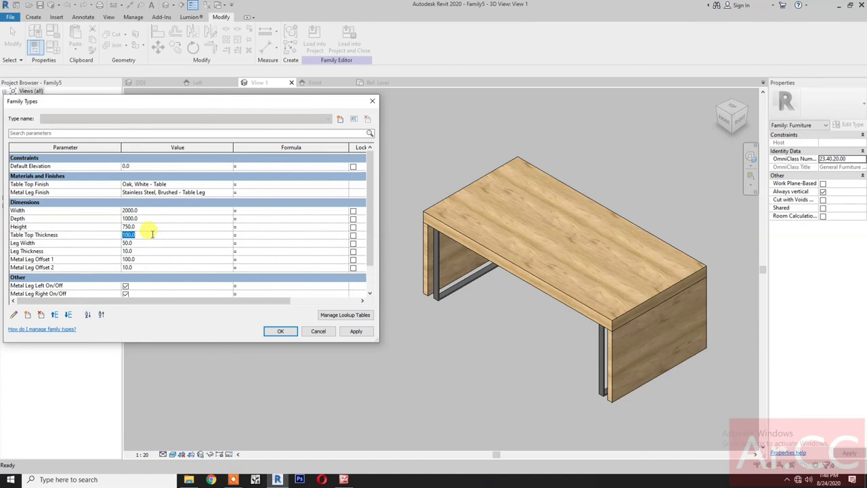
type("50")
left_click(148, 241)
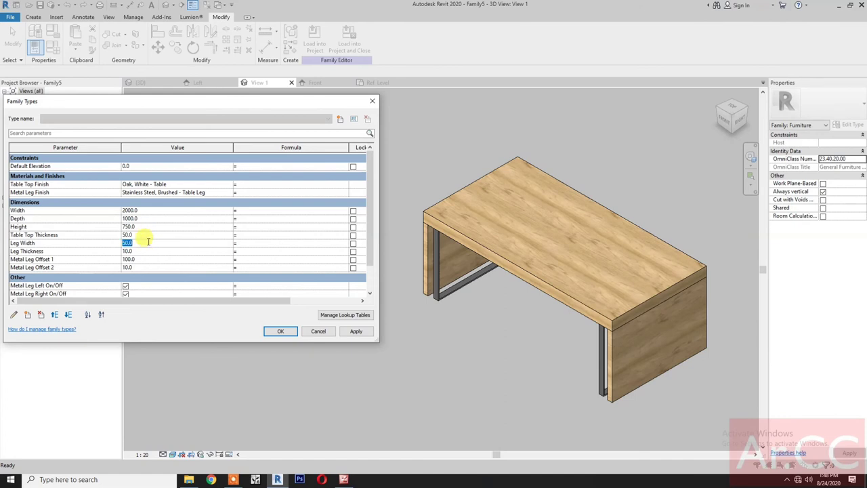
type("100")
left_click(355, 332)
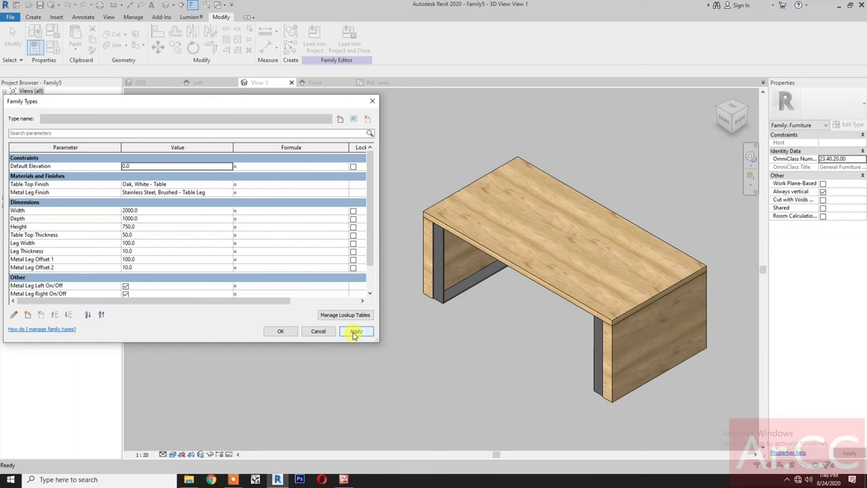
left_click(159, 243)
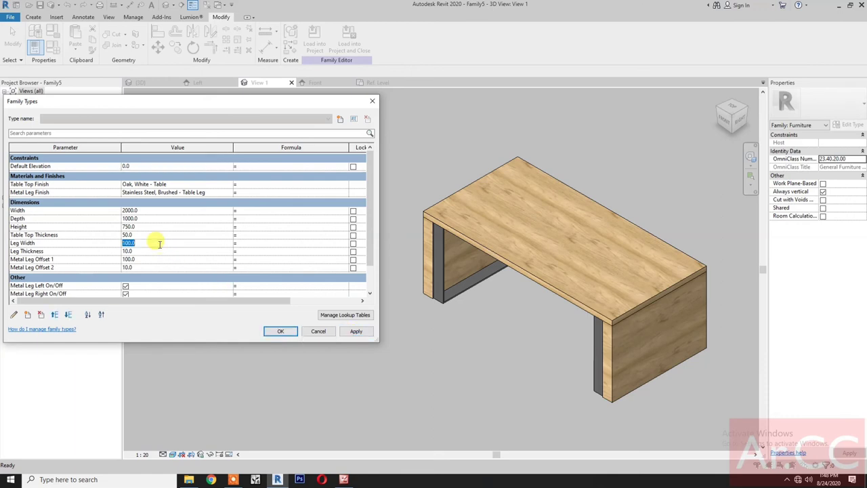
type("50")
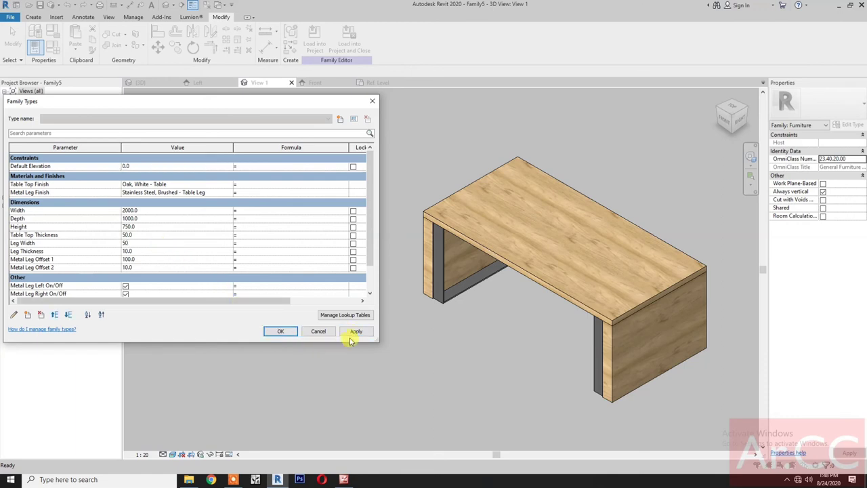
left_click(355, 331)
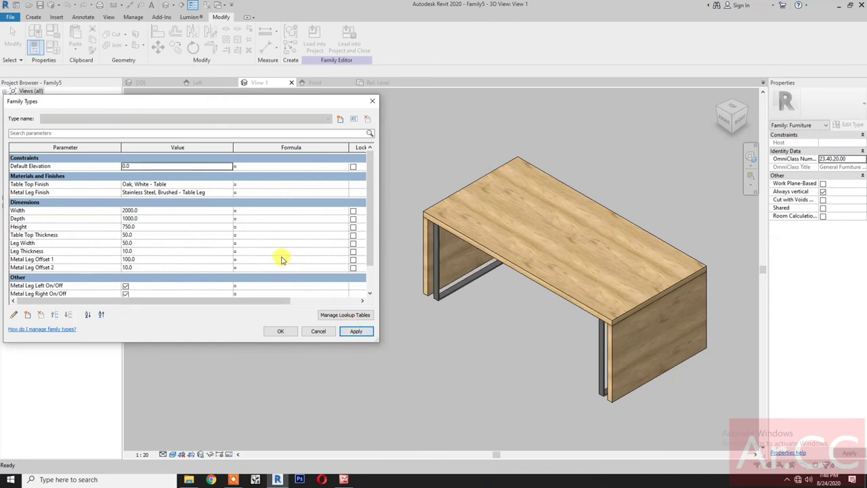
Uncheck Metal Leg Left and Right On/Off, apply, and start a new family type
scroll(281, 259, "down", 2)
scroll(281, 258, "up", 2)
scroll(281, 258, "down", 2)
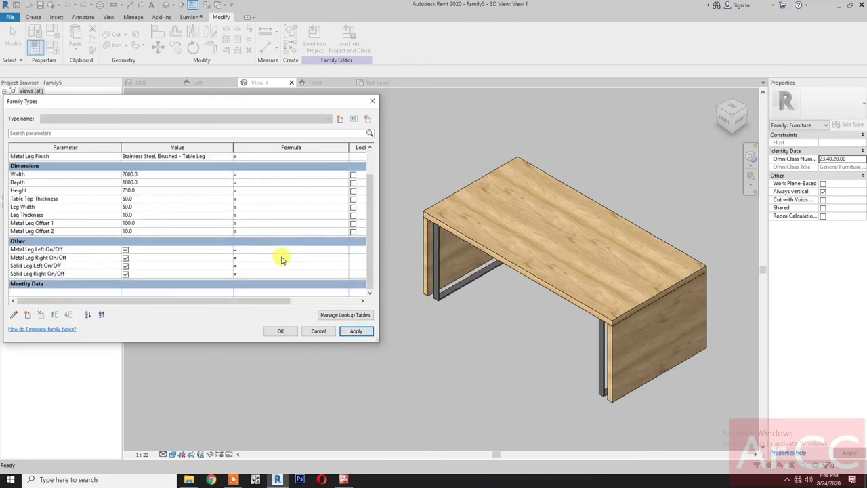
left_click(125, 250)
left_click(125, 258)
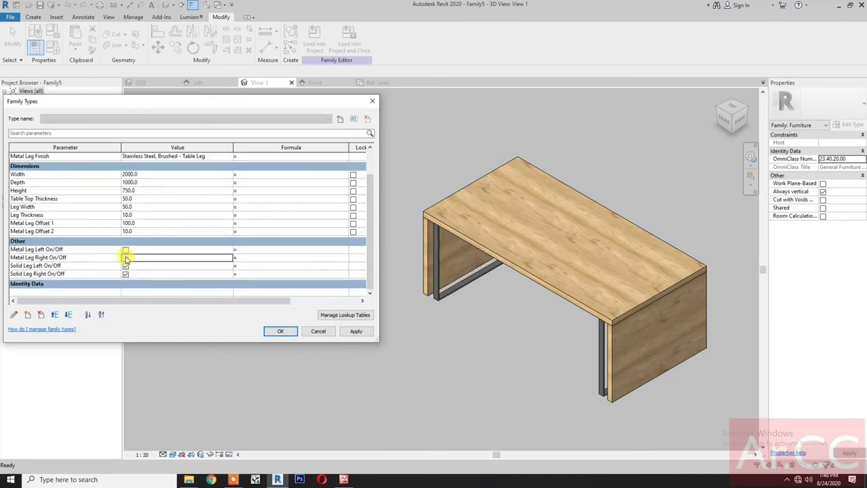
left_click(365, 331)
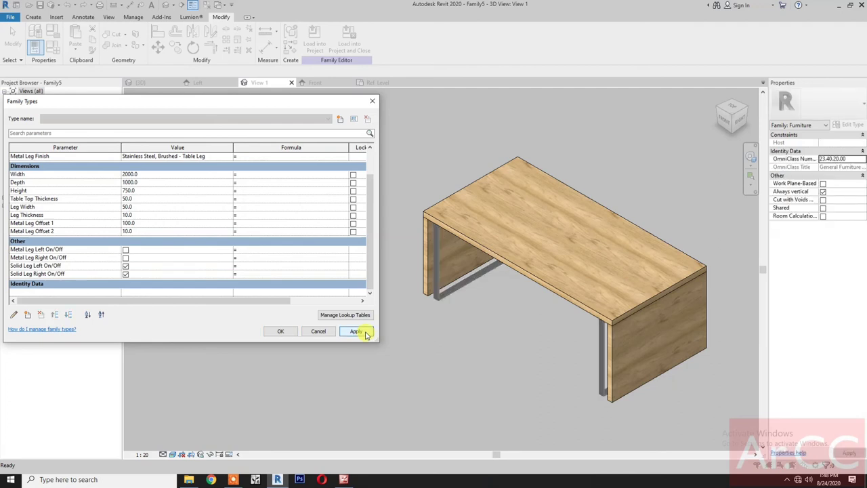
left_click(340, 118)
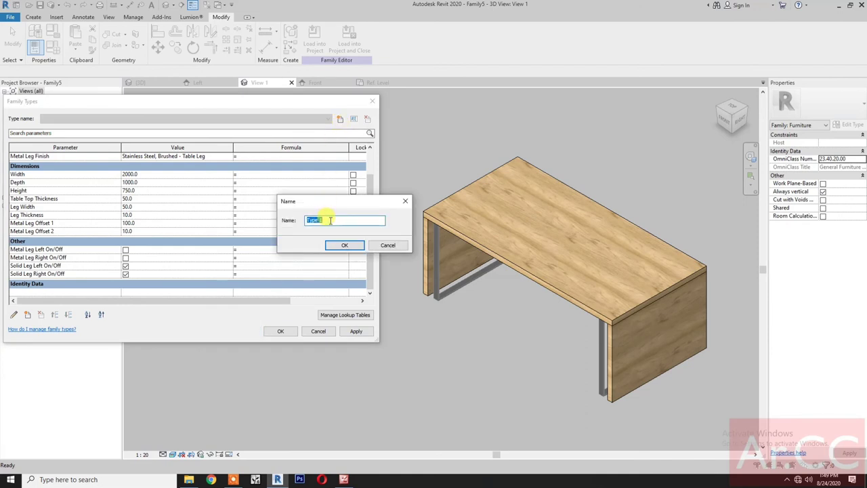
Name the new type W2000xD1000xH750, then apply and close Family Types
type("W2000xD1000x")
type("H750")
left_click(341, 245)
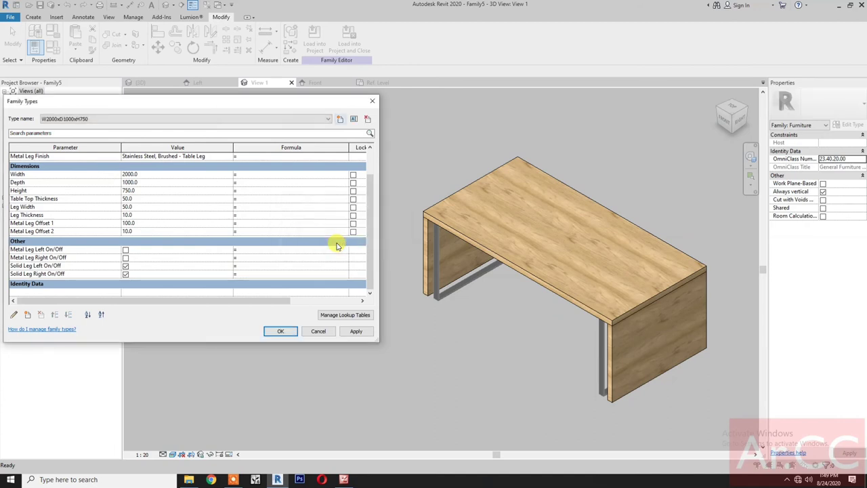
left_click(357, 334)
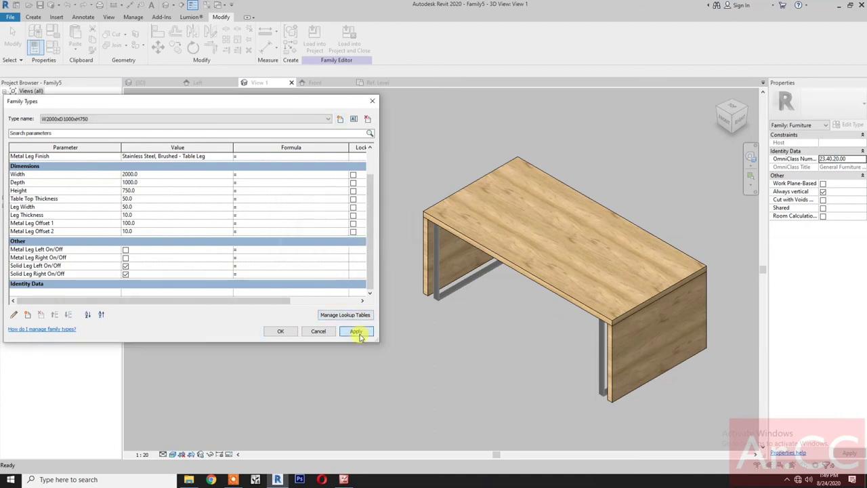
left_click(271, 332)
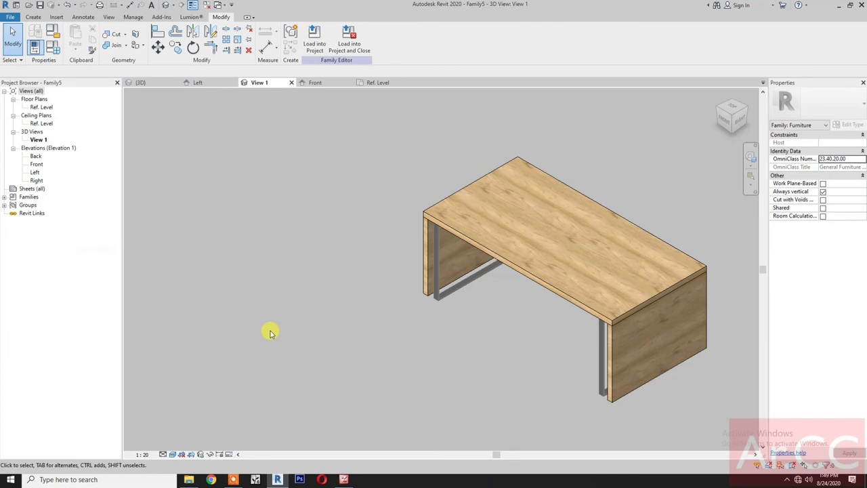
Zoom to fit, then save the family to the Desktop under a new name beginning 'Di'
right_click(269, 332)
left_click(310, 282)
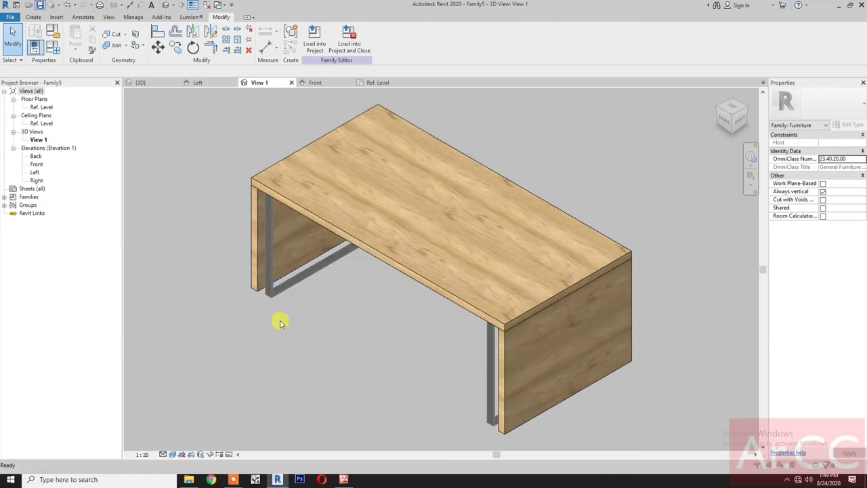
key("ctrl+s")
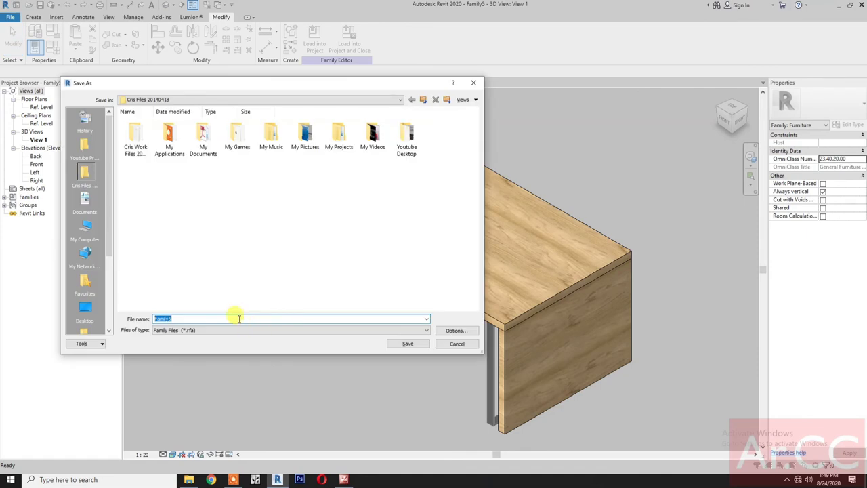
left_click(199, 103)
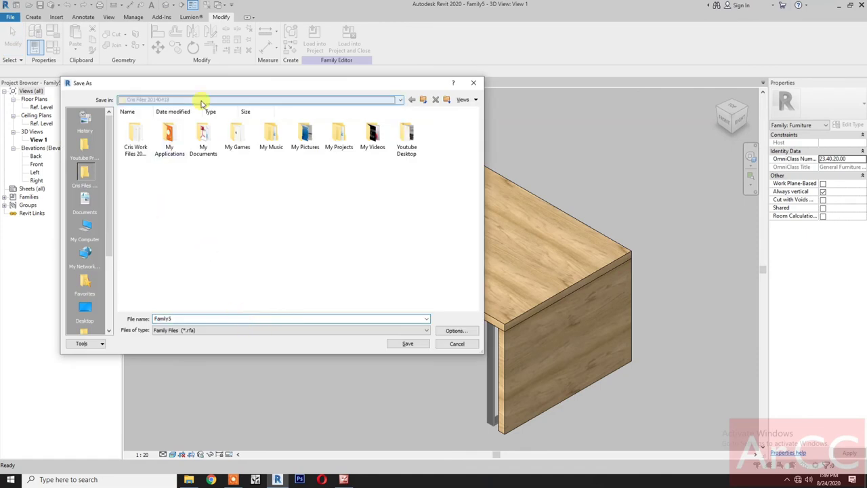
left_click(197, 109)
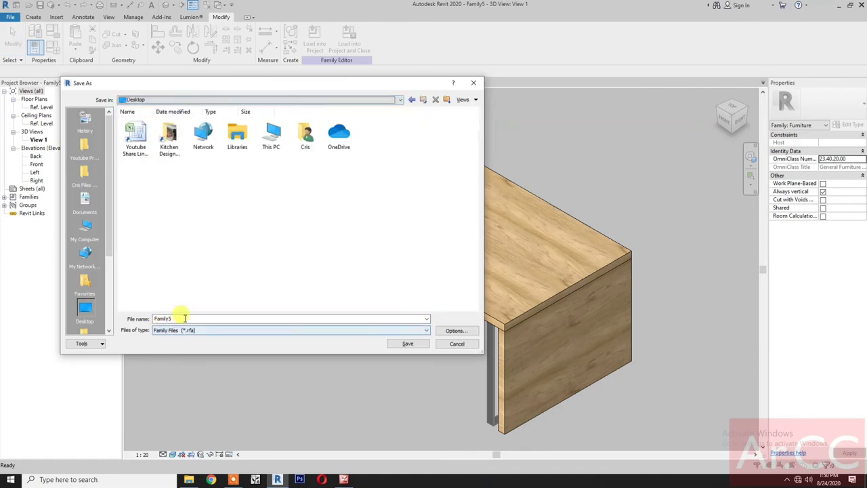
double_click(182, 318)
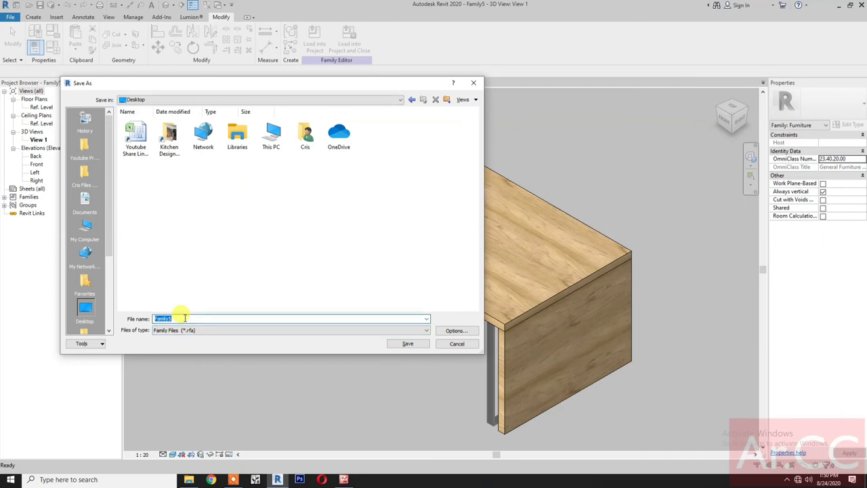
type("Dining Kitchen Table")
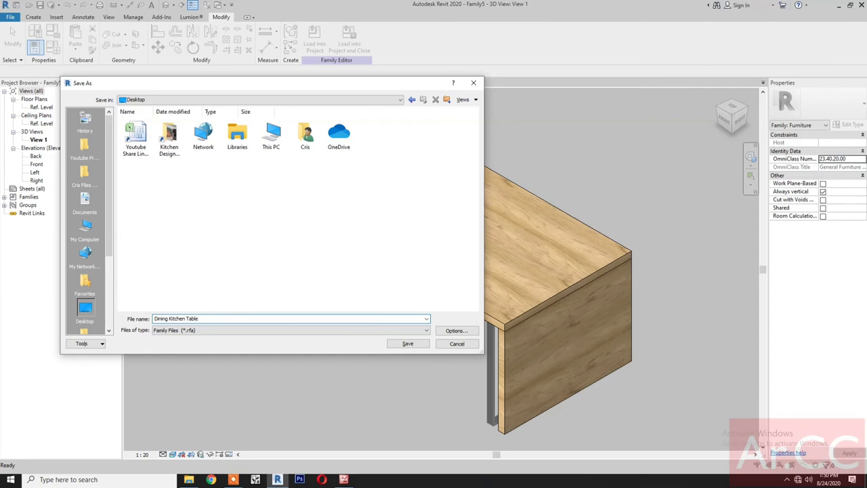
Save the table family as Dining Kitchen Table and load it into the Casework Design kitchen project
left_click(399, 344)
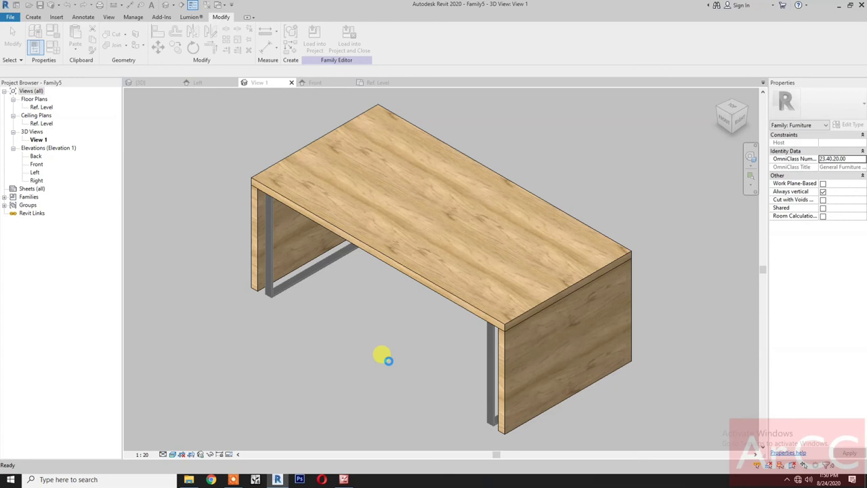
left_click(342, 53)
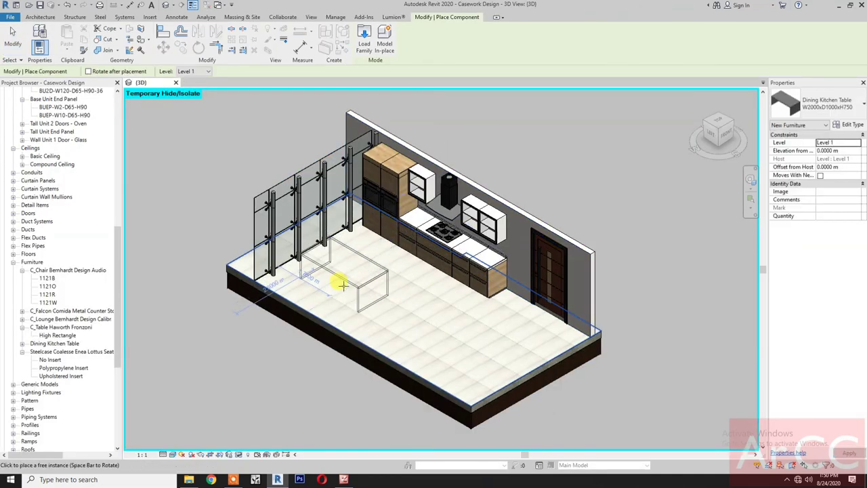
Place the Dining Kitchen Table and swap its solid left/right legs for metal left/right legs
left_click(342, 284)
key("Escape")
key("Escape")
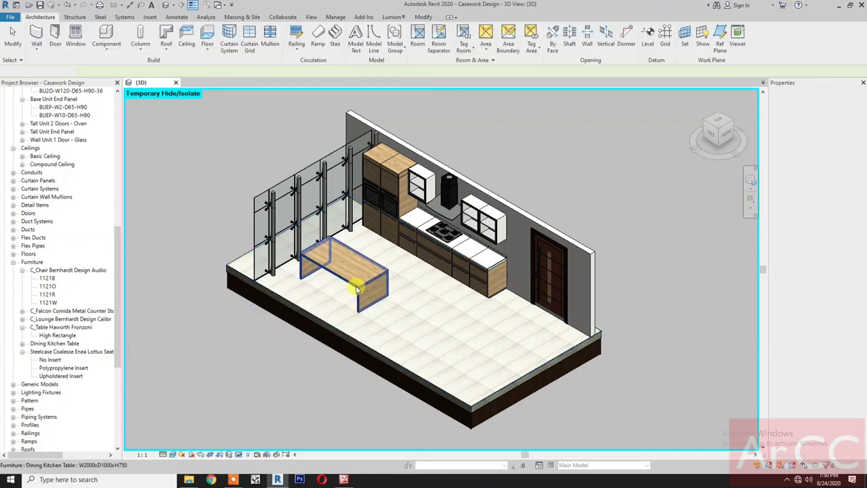
left_click(361, 288)
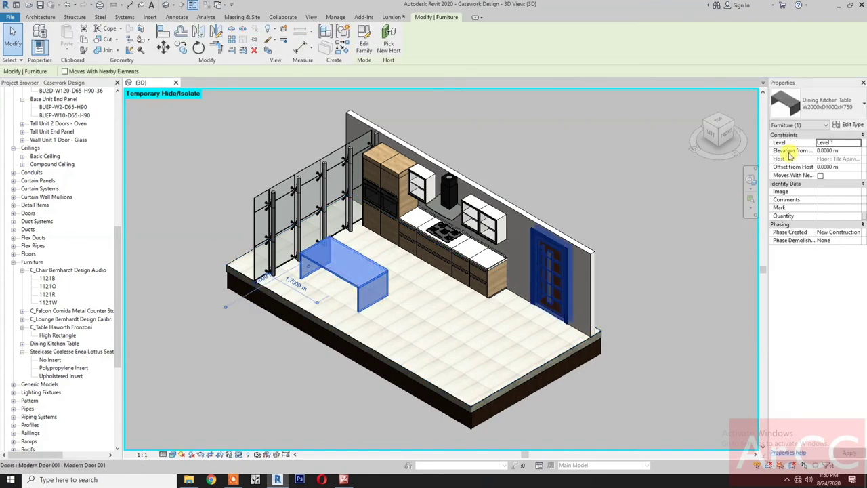
left_click(848, 126)
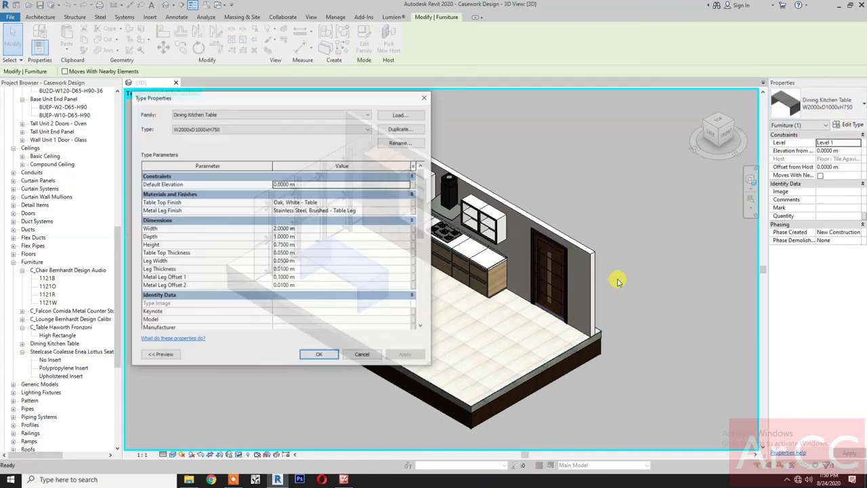
scroll(325, 317, "down", 5)
scroll(325, 314, "down", 1)
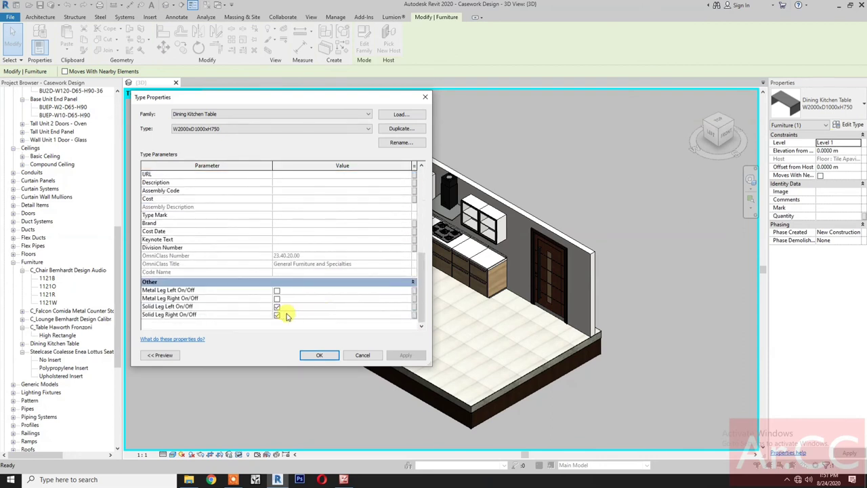
left_click(276, 306)
left_click(277, 314)
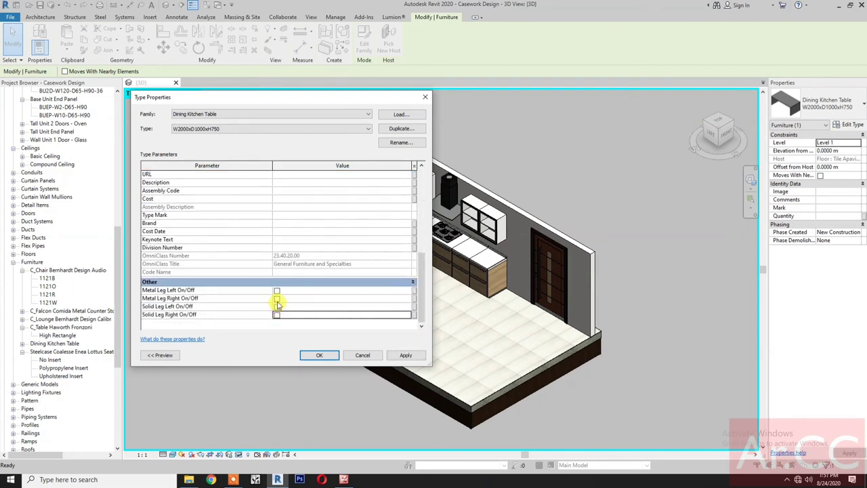
left_click(280, 298)
left_click(277, 289)
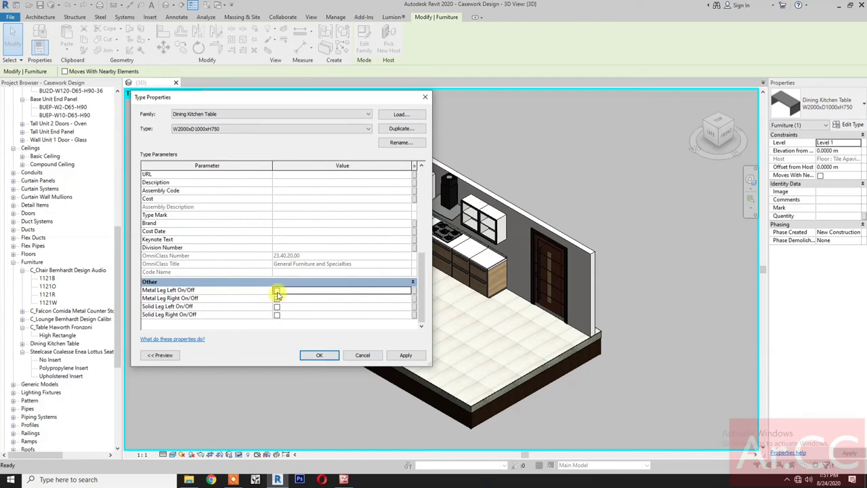
left_click(318, 357)
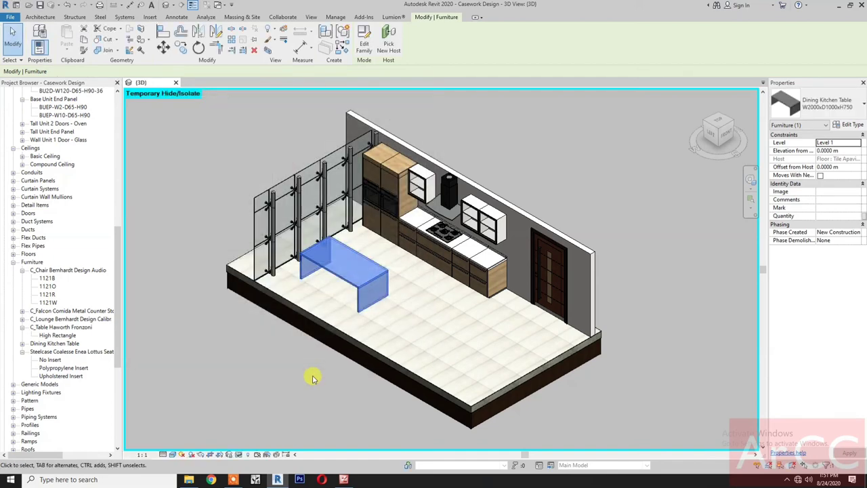
left_click(308, 372)
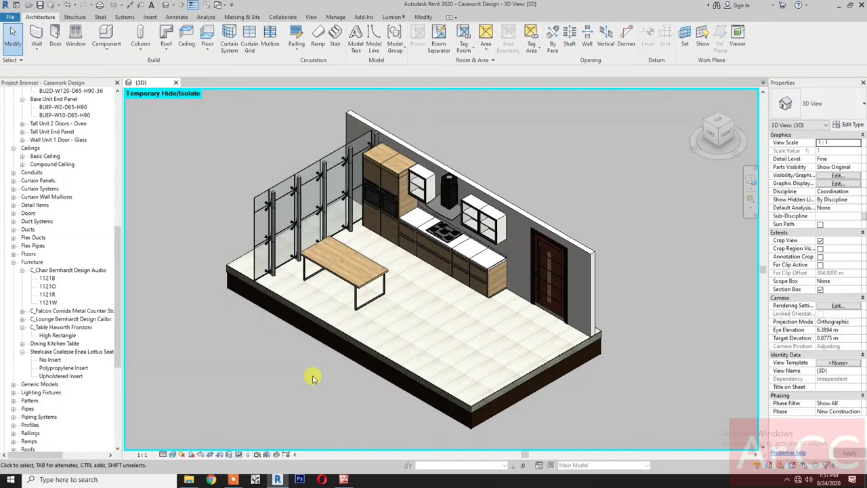
In the Level 1 plan, shift the dining table up to 1.3800 m from the pendant light row
scroll(318, 369, "up", 5)
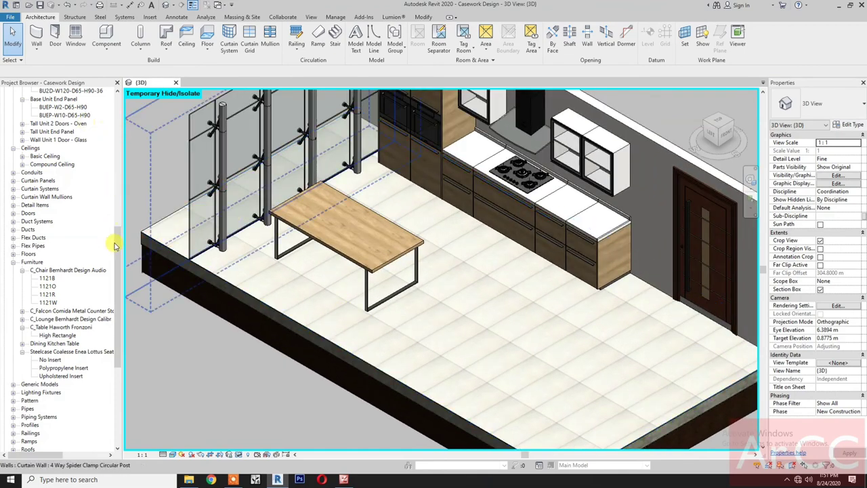
left_click_drag(116, 240, 120, 108)
left_click(49, 124)
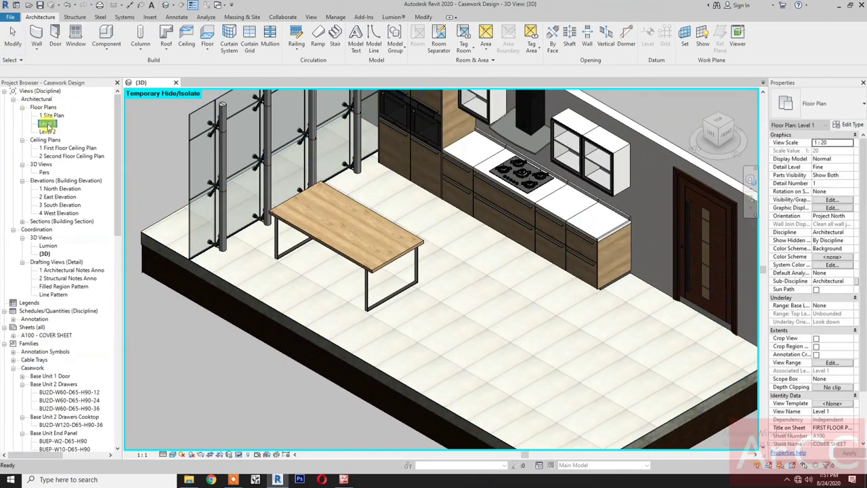
scroll(407, 220, "up", 4)
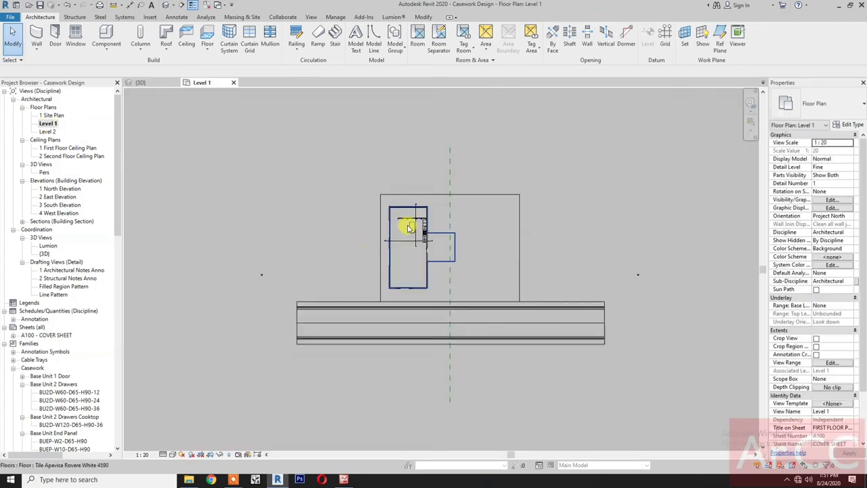
scroll(417, 224, "up", 5)
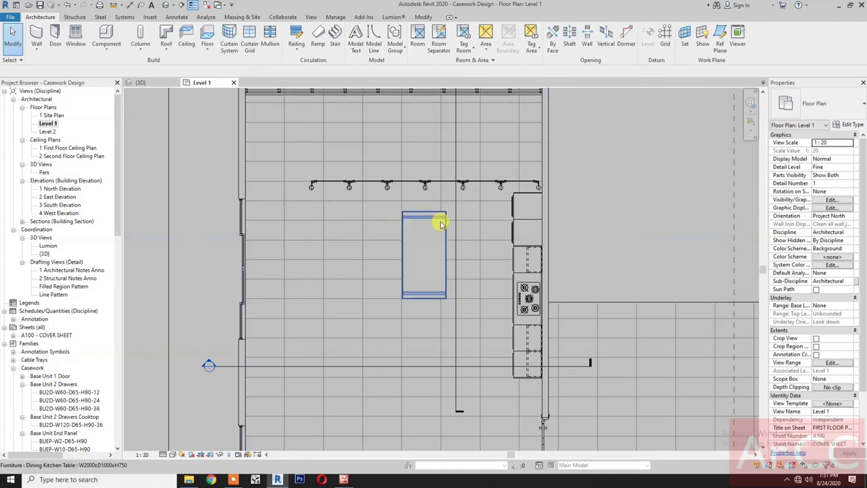
left_click(437, 217)
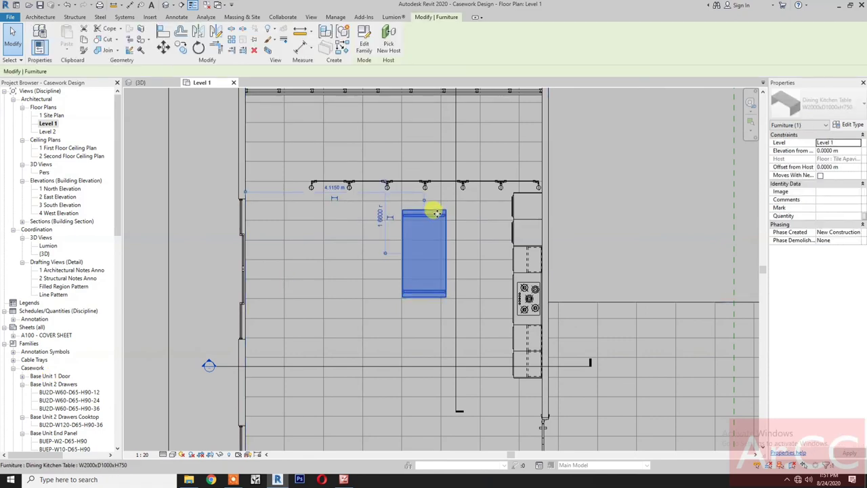
left_click_drag(436, 217, 438, 214)
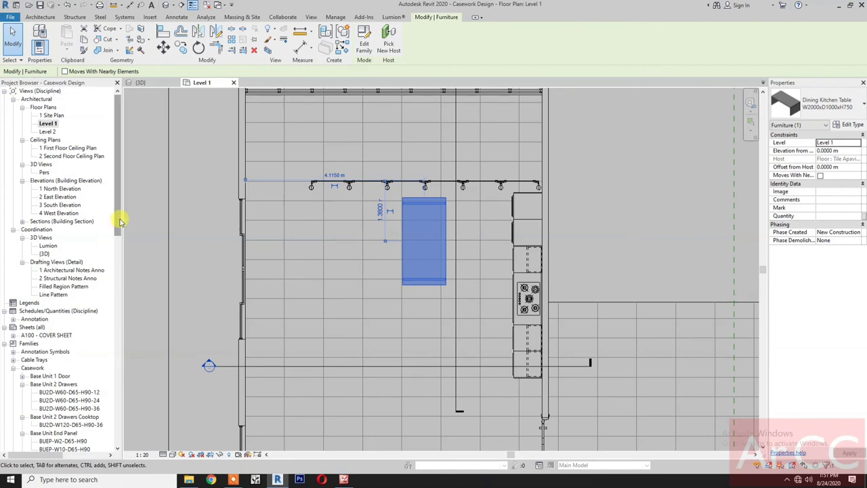
left_click_drag(121, 220, 120, 348)
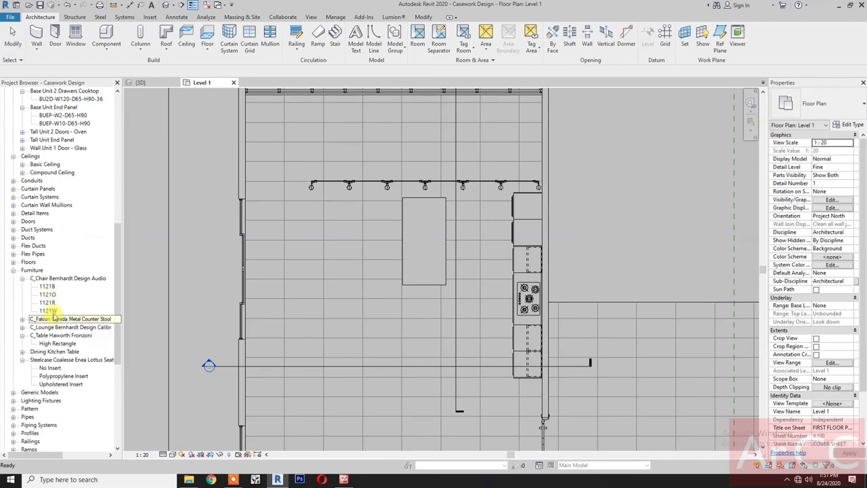
Place a 1121W chair to the right of the table and nudge it into position
left_click_drag(47, 311, 352, 247)
left_click_drag(431, 243, 466, 220)
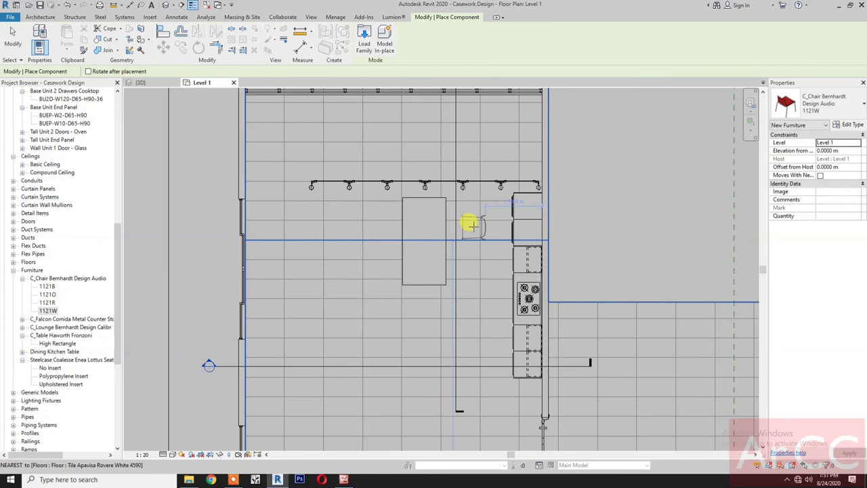
left_click(471, 225)
key("Escape")
key("Escape")
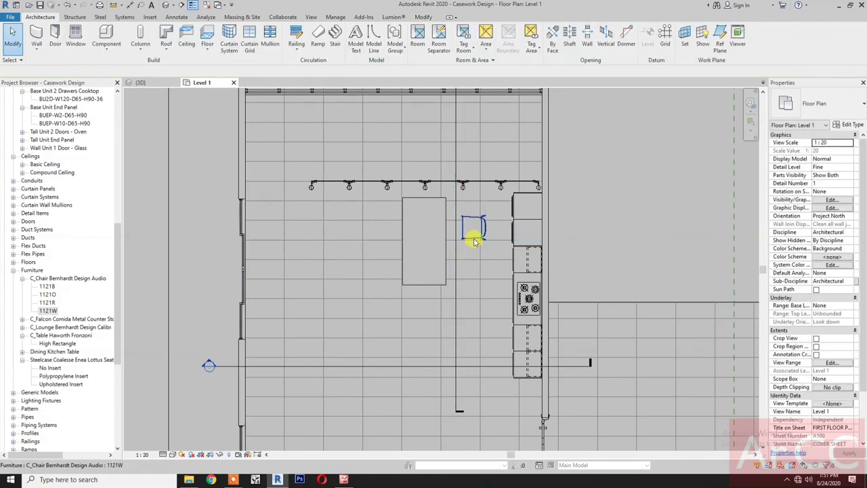
left_click(475, 241)
key("Left")
key("Left")
key("Left")
key("Left")
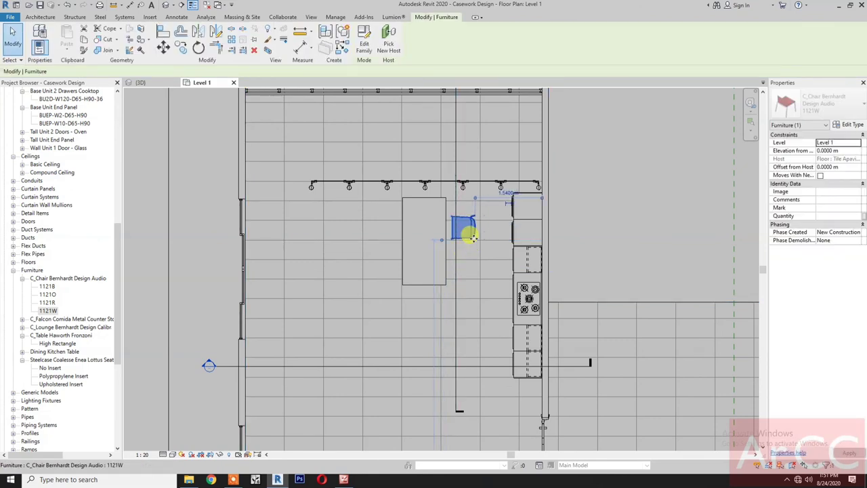
key("Left")
key("Up")
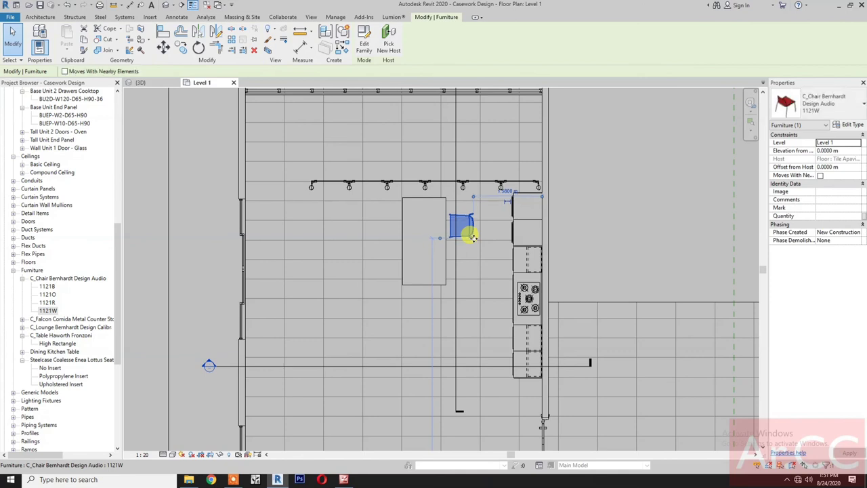
key("Up")
key("Up")
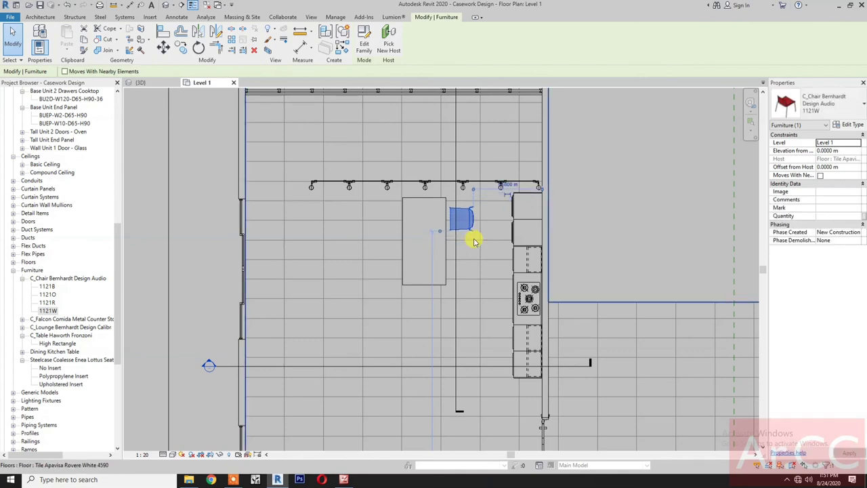
Mirror the chair to the table's left side
key("m")
key("v")
left_click(423, 214)
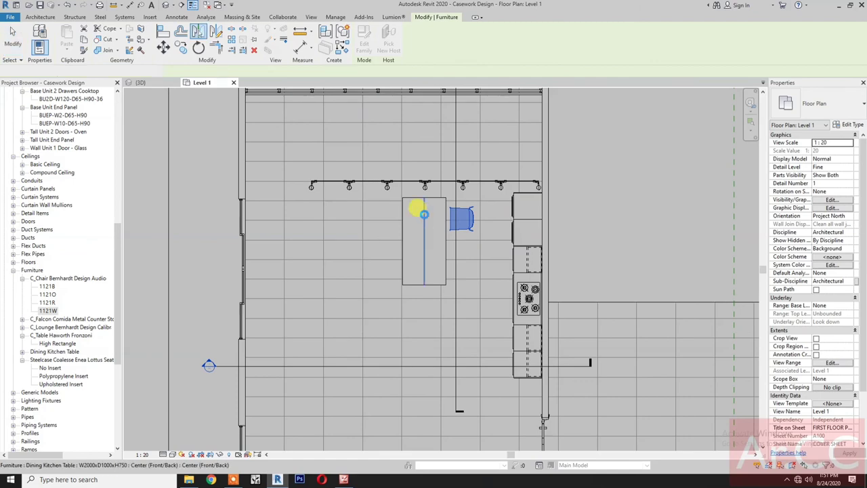
Mirror-copy both chairs across the table's centre line to make four chairs
left_click(404, 229)
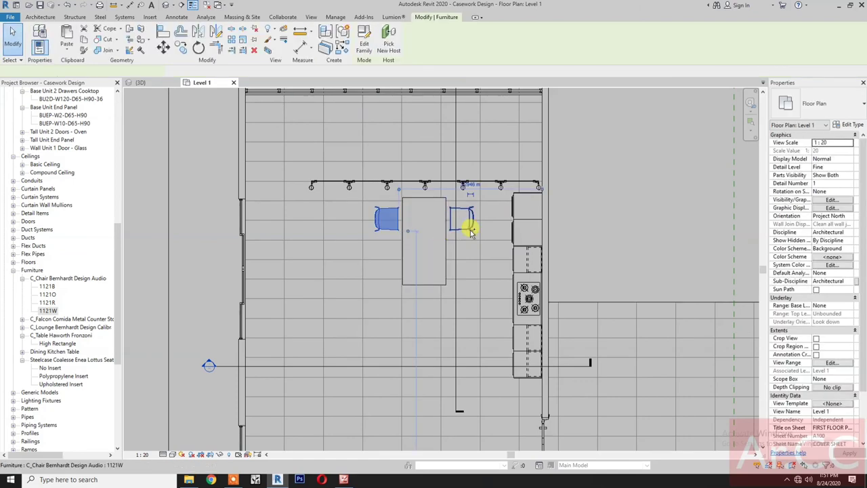
left_click(467, 227, "ctrl")
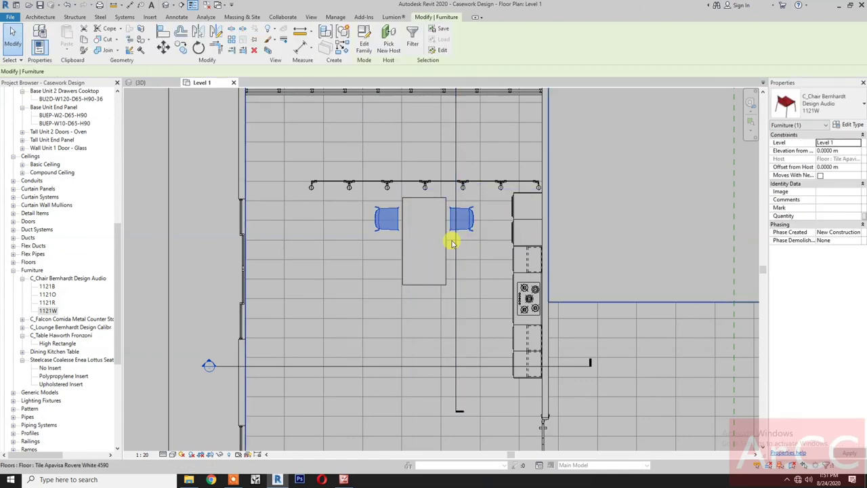
key("m")
key("m")
left_click(419, 247)
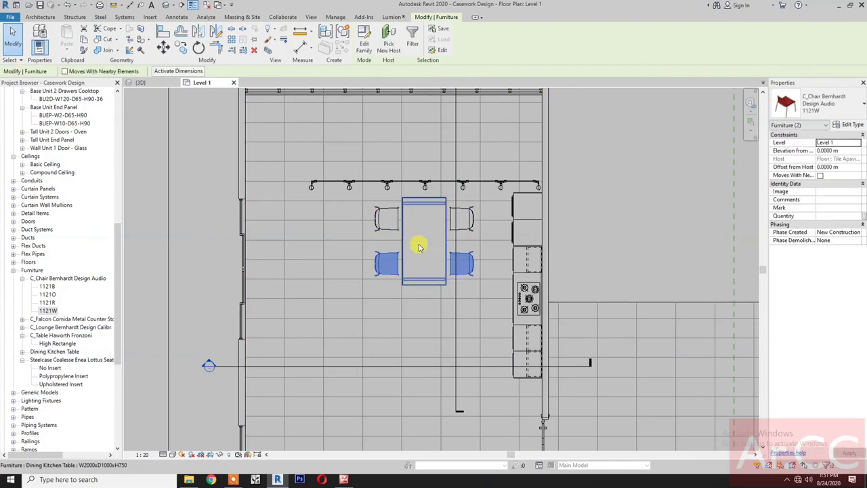
key("Escape")
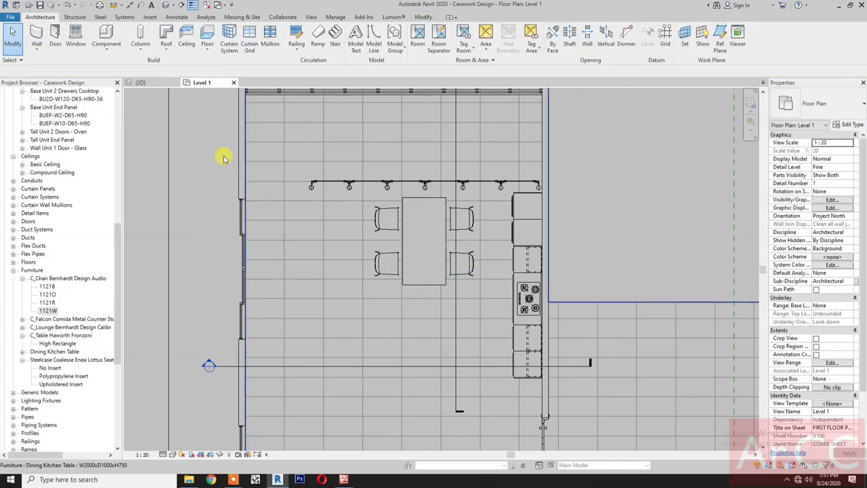
In the 3D view, use Create Similar to add a second Dining Kitchen Table in front of the cabinets
left_click(144, 83)
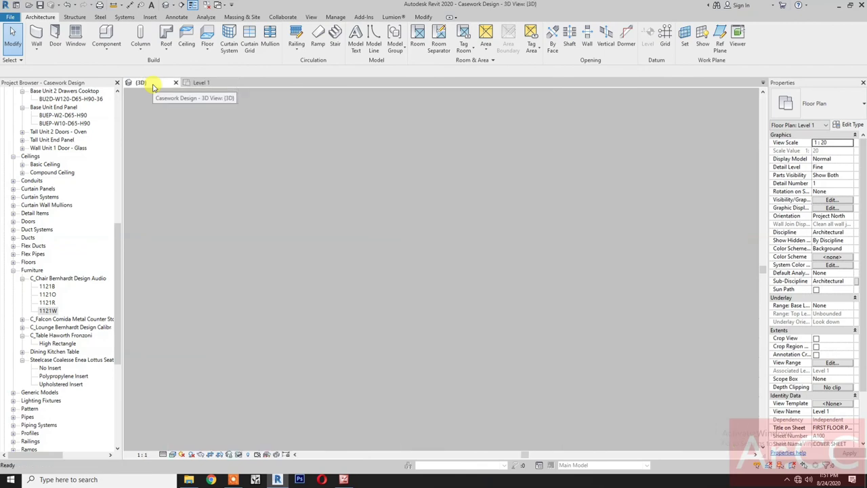
scroll(453, 310, "down", 5)
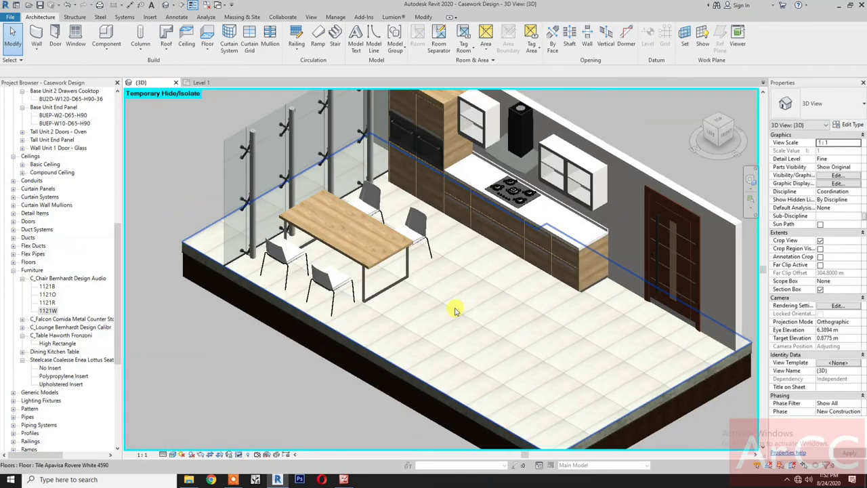
left_click(317, 245)
right_click(316, 244)
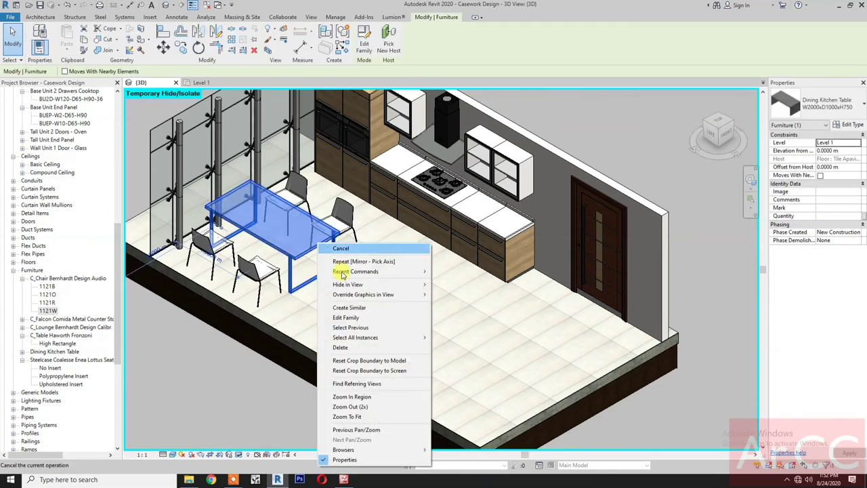
left_click(363, 310)
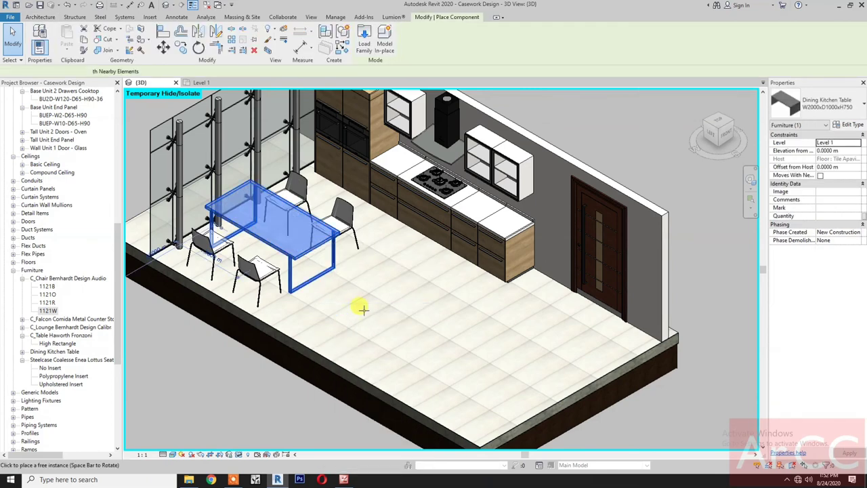
left_click(445, 340)
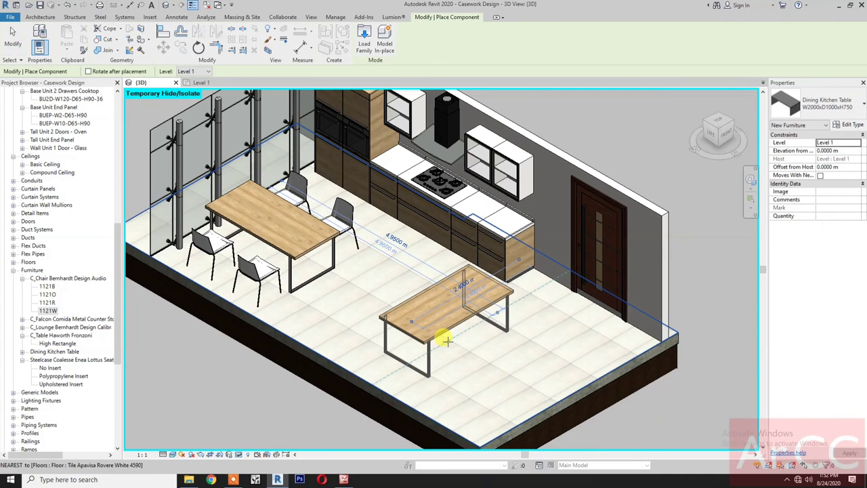
key("Escape")
key("Escape")
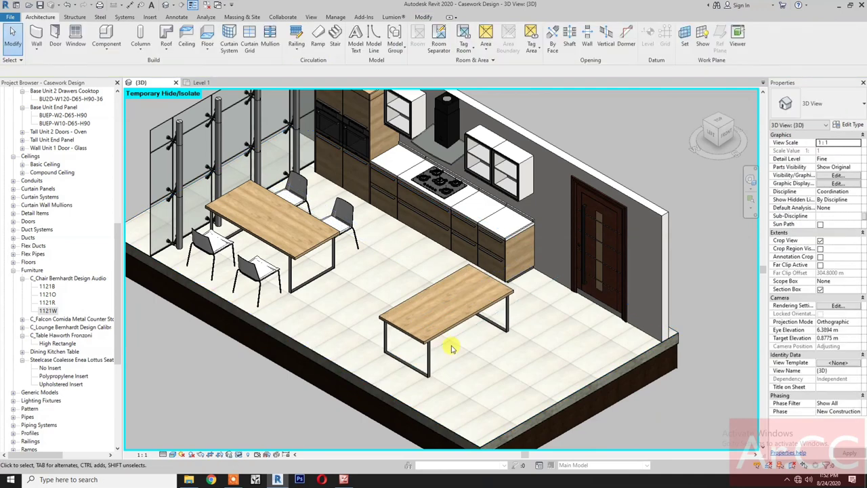
left_click(444, 326)
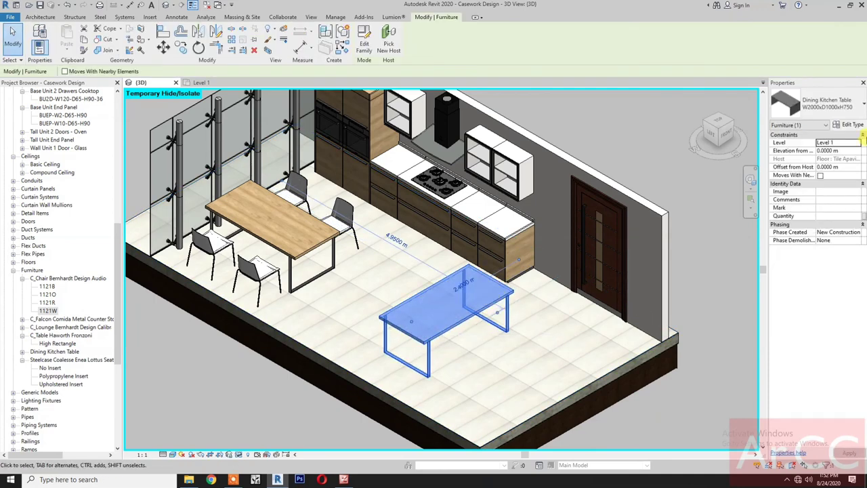
Duplicate the table type as W2400xD600xH950 with width 2.4, depth 0.6 and height 0.95
left_click(852, 126)
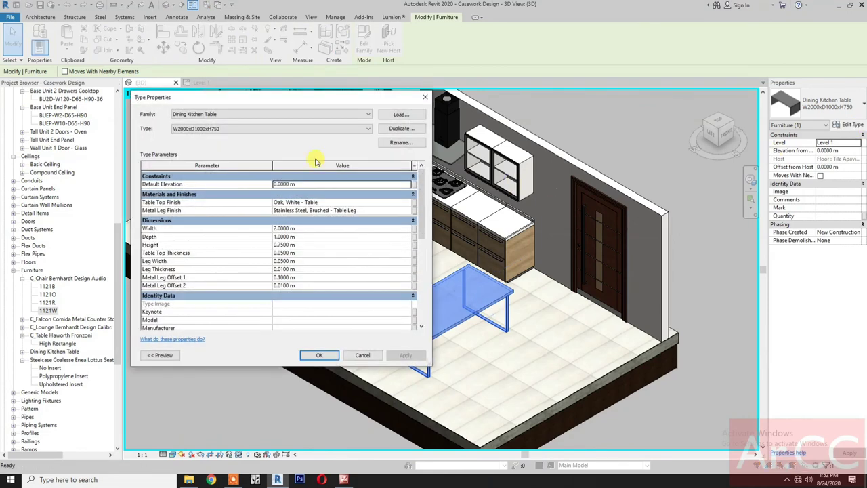
left_click(399, 129)
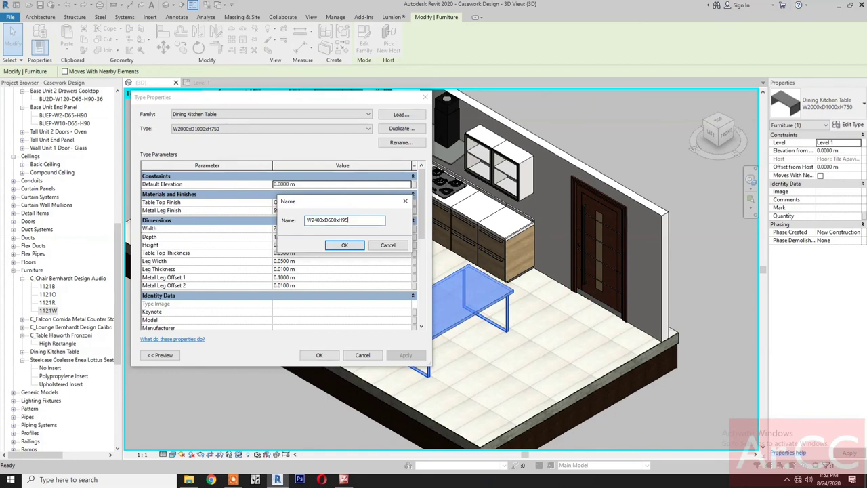
left_click(347, 245)
left_click(314, 230)
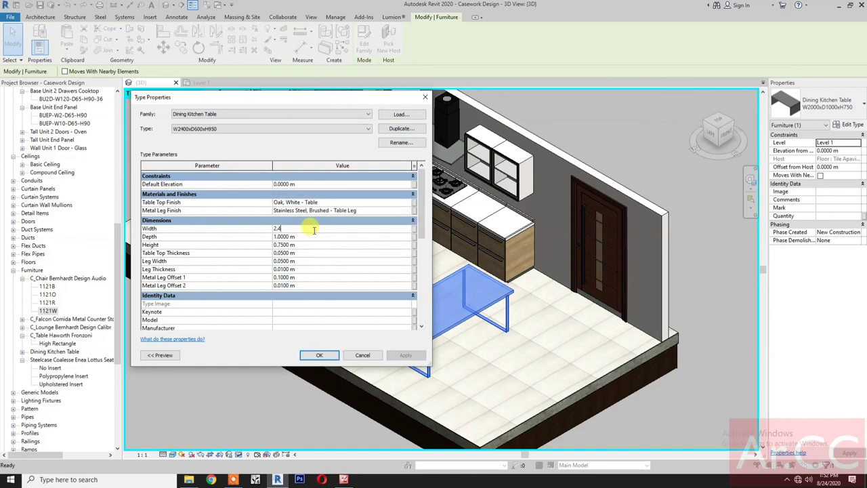
type("2.4")
left_click(319, 235)
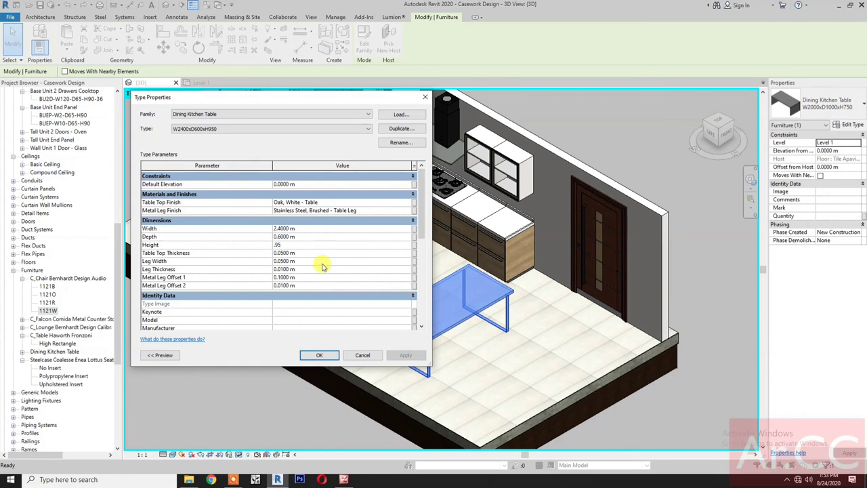
scroll(319, 327, "down", 4)
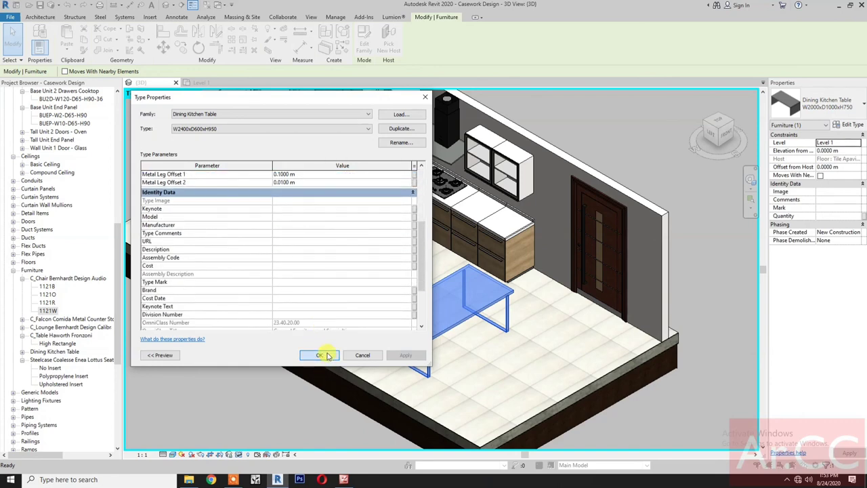
left_click(320, 355)
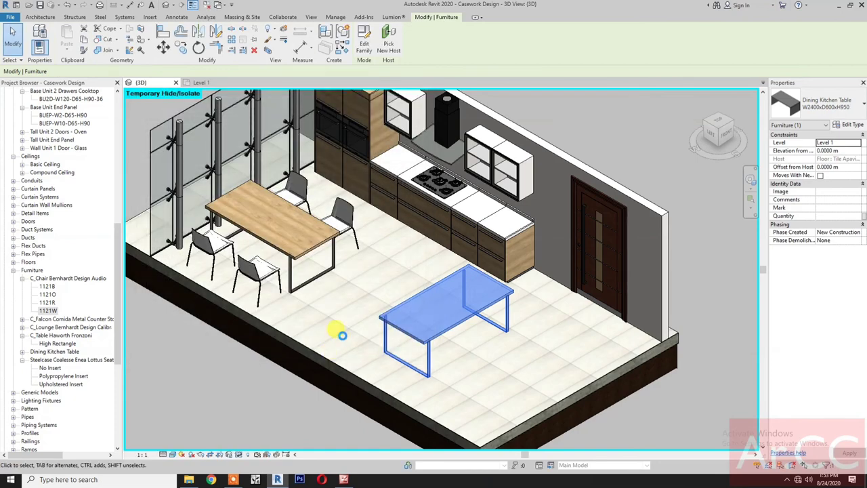
Change the counter's legs from both metal legs to a single solid left leg
left_click(343, 337)
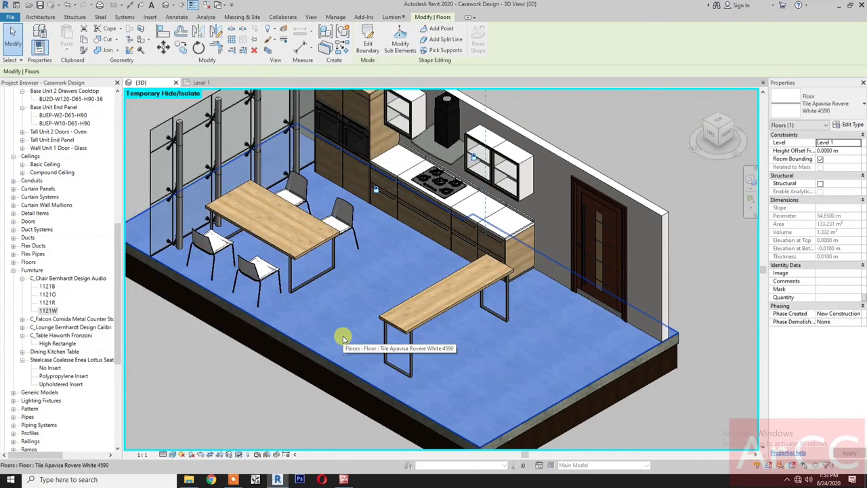
key("Escape")
left_click(407, 335)
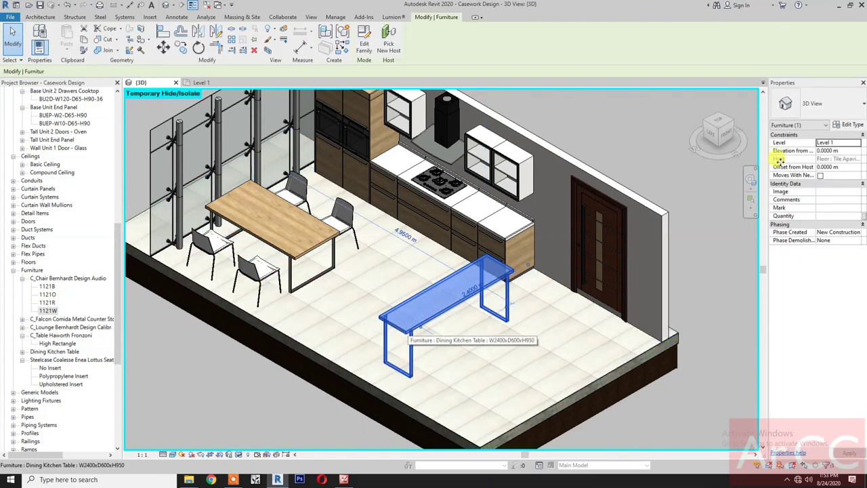
left_click(851, 125)
scroll(372, 272, "down", 5)
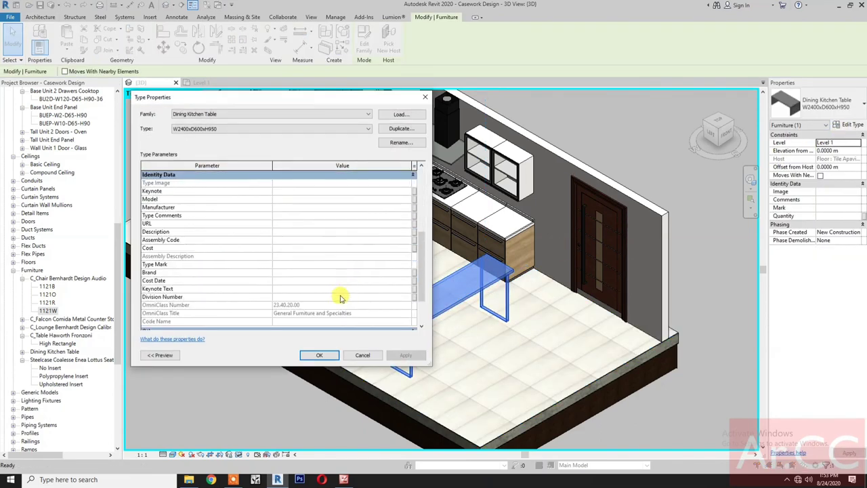
left_click(277, 299)
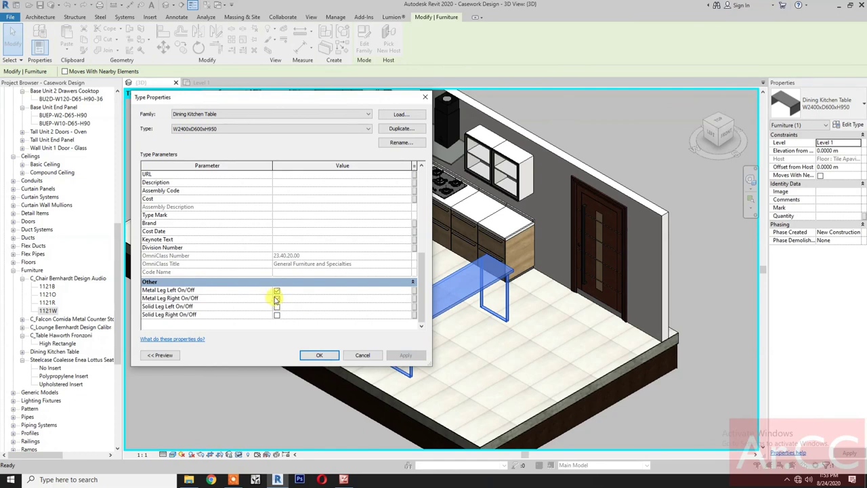
left_click(276, 291)
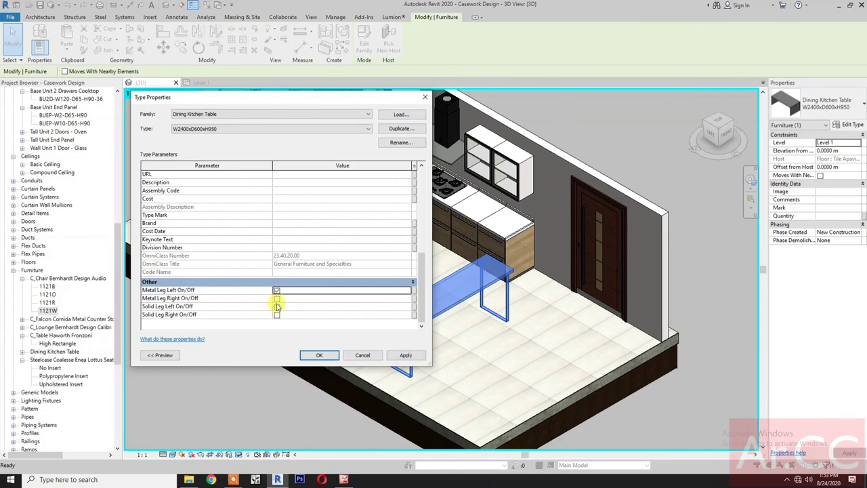
left_click(277, 309)
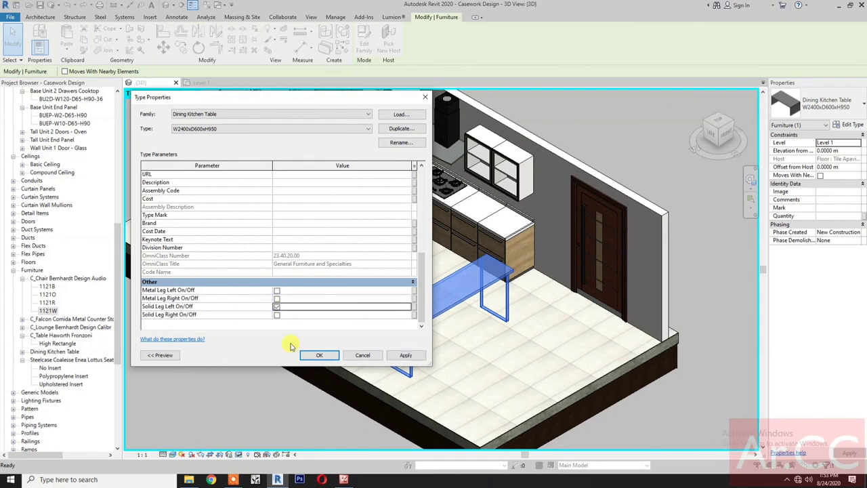
left_click(321, 357)
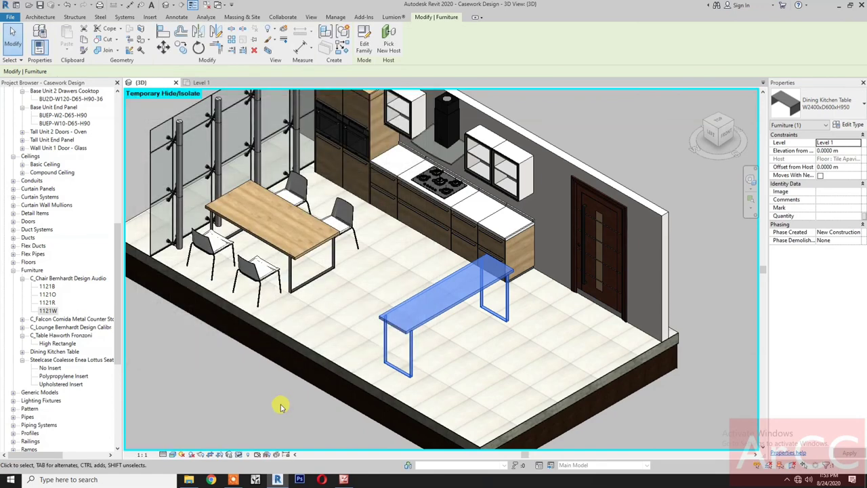
left_click(279, 403)
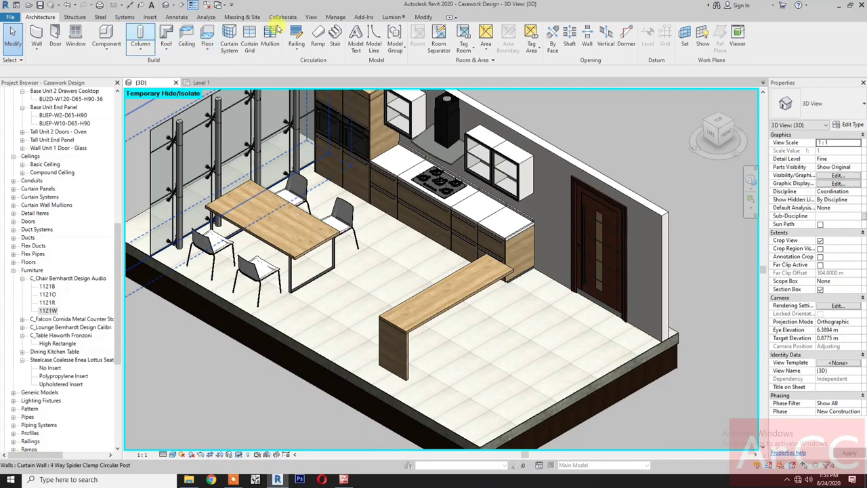
Align the breakfast counter's end face flush with the base cabinet end panel
left_click(430, 19)
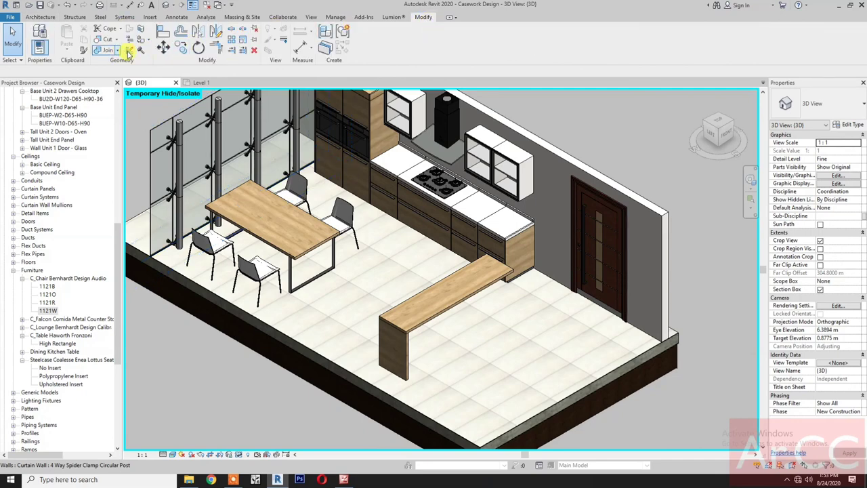
left_click(162, 34)
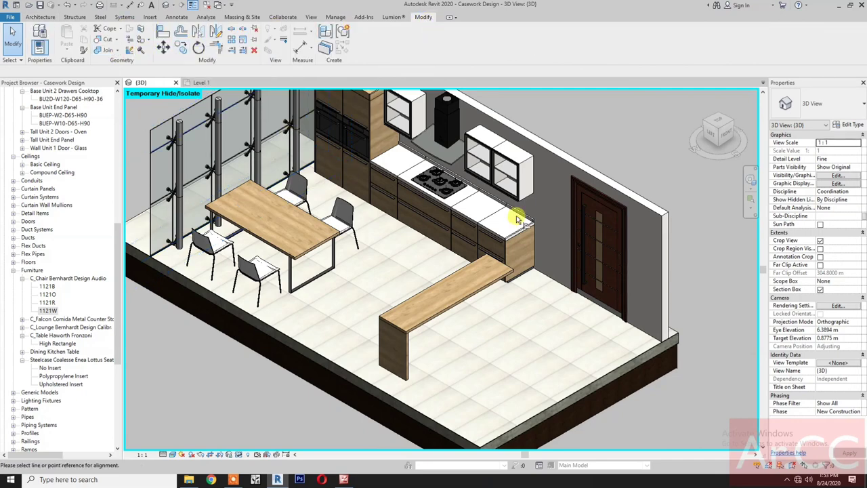
scroll(515, 223, "up", 3)
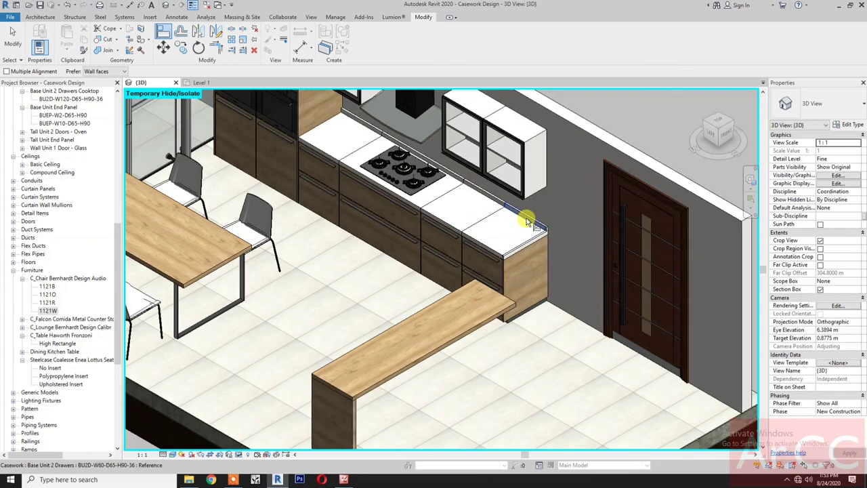
left_click(528, 219)
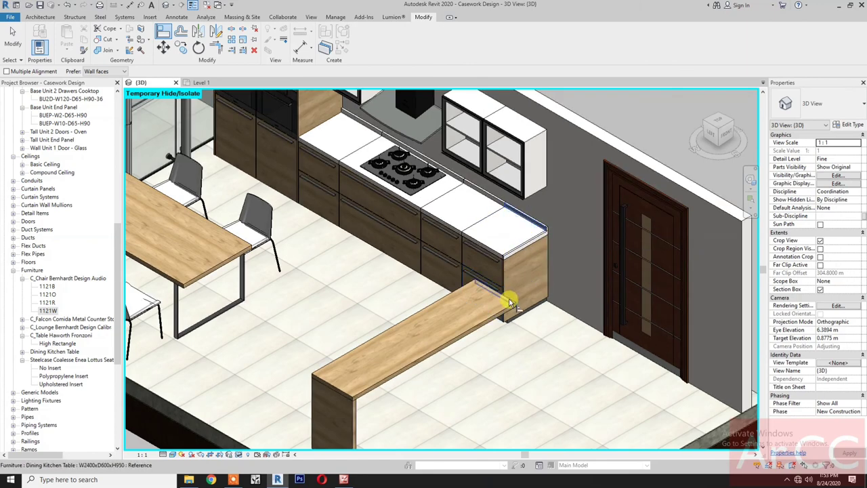
left_click(509, 298)
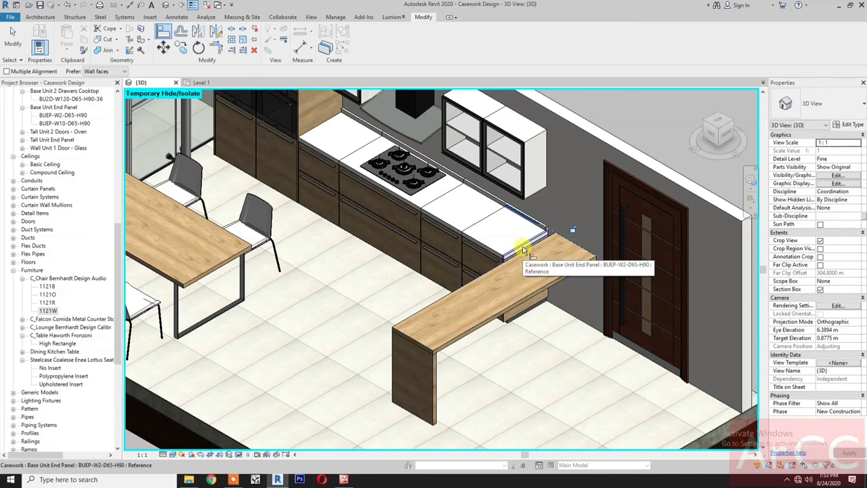
left_click(523, 251)
left_click(560, 280)
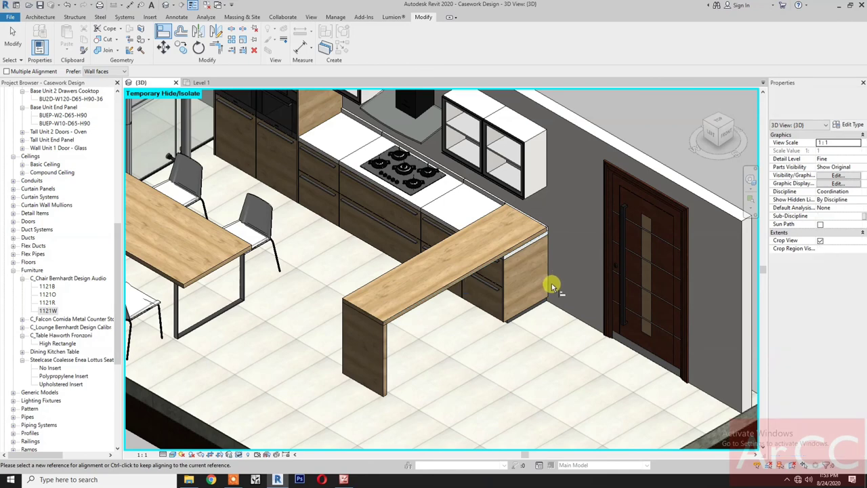
key("Escape")
key("Escape")
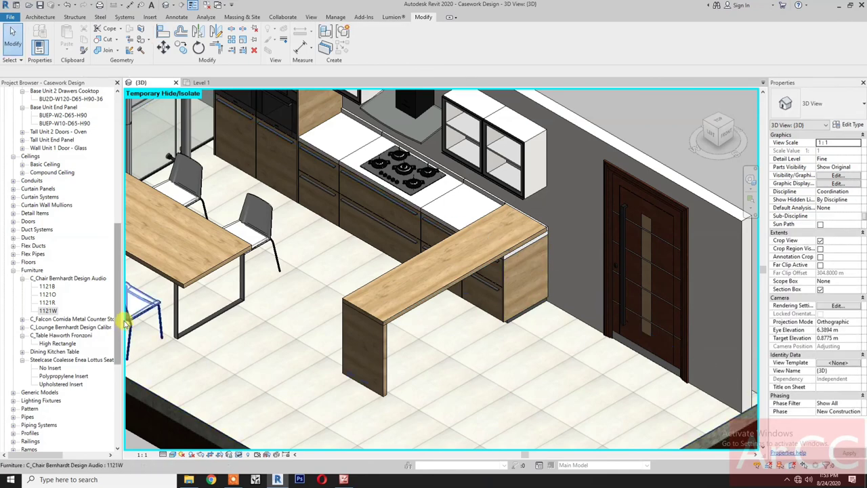
Place a C_Falcon Comida Metal Counter Stool Type 1 beside the breakfast counter
left_click_drag(58, 384, 336, 356)
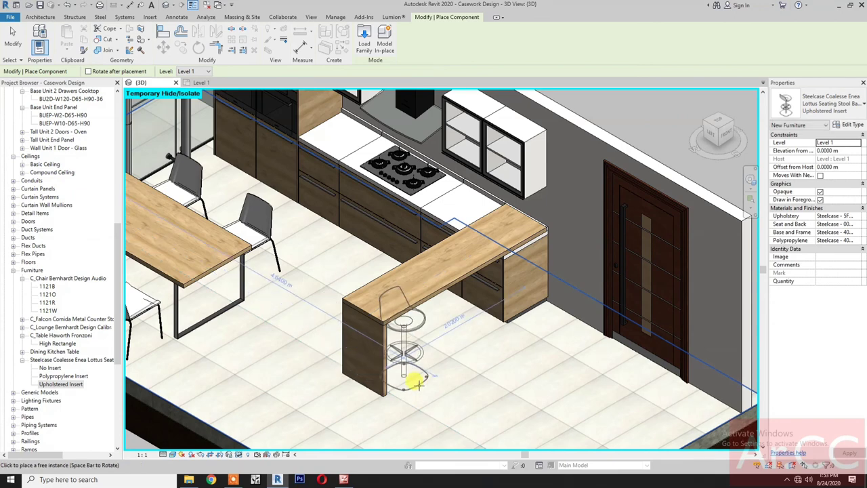
key("Escape")
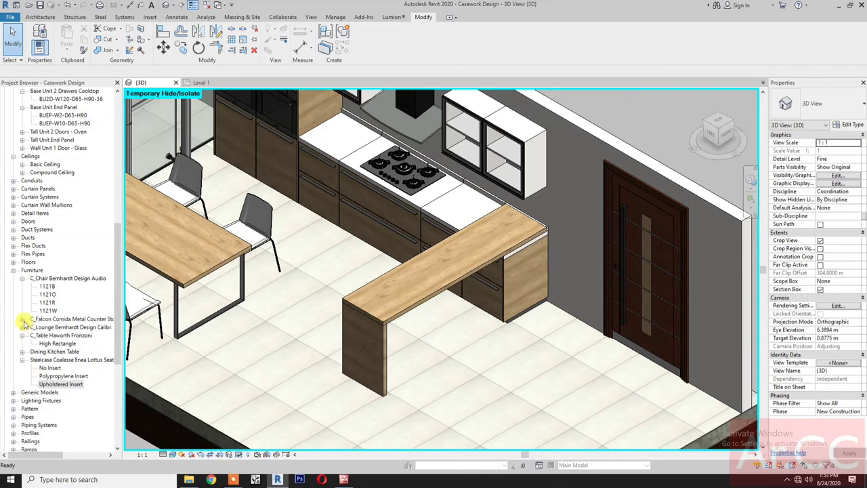
left_click(23, 319)
left_click(46, 328)
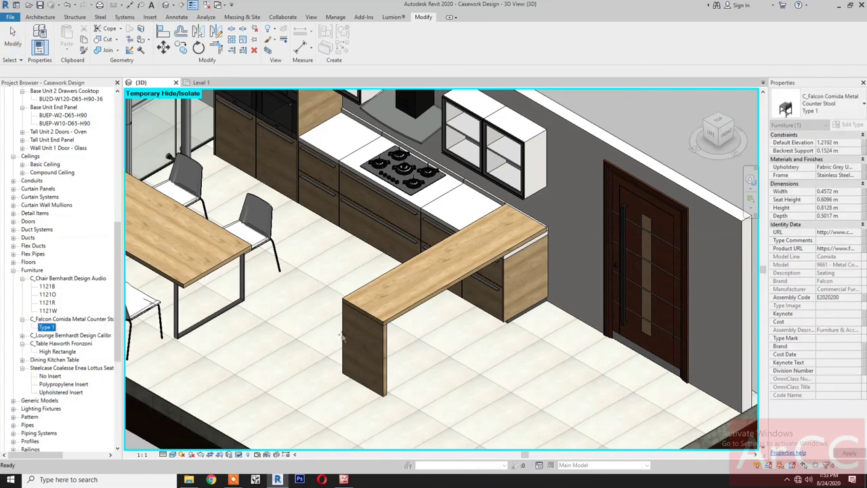
left_click_drag(435, 359, 432, 355)
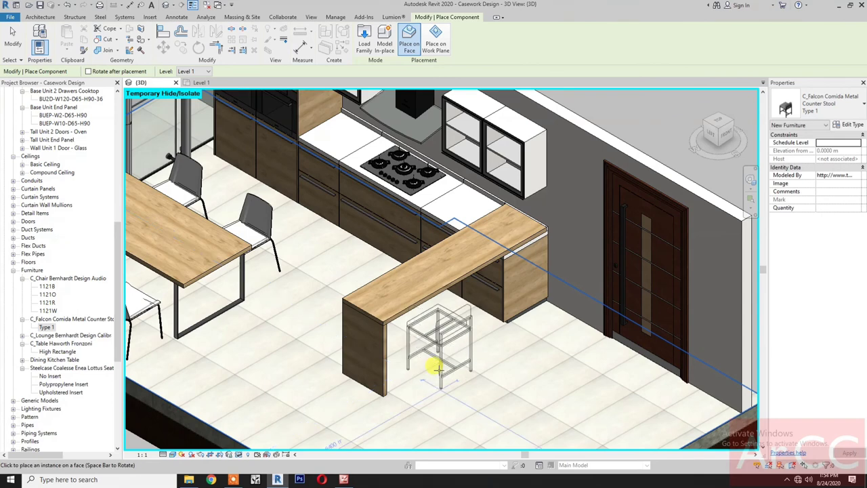
left_click(429, 381)
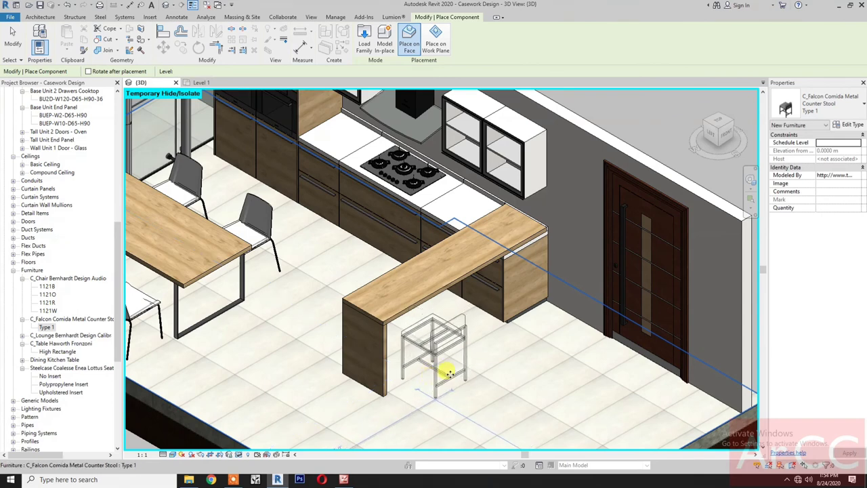
left_click(478, 370)
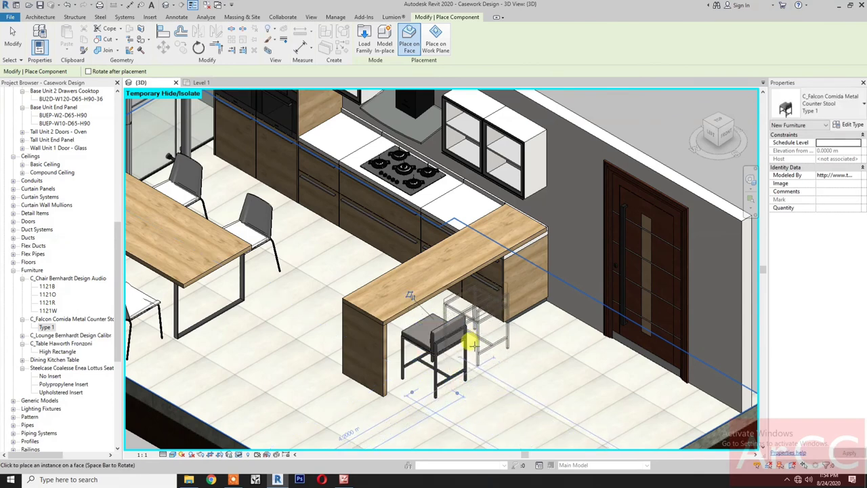
key("Escape")
key("Escape")
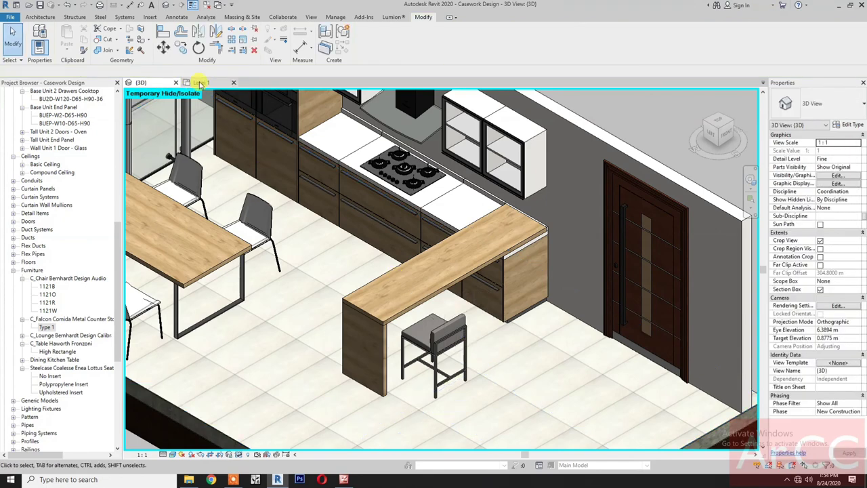
left_click(200, 82)
In the Level 1 plan, copy the counter stool to a spot just right of the first
scroll(466, 390, "up", 2)
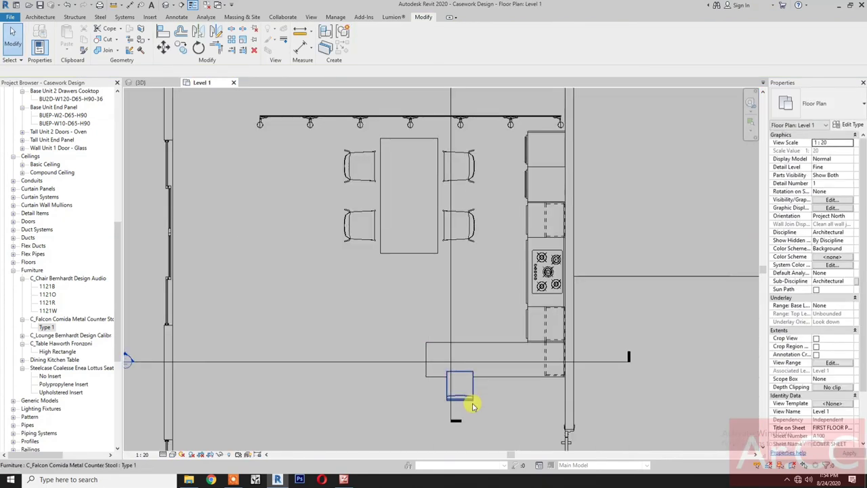
left_click(470, 397)
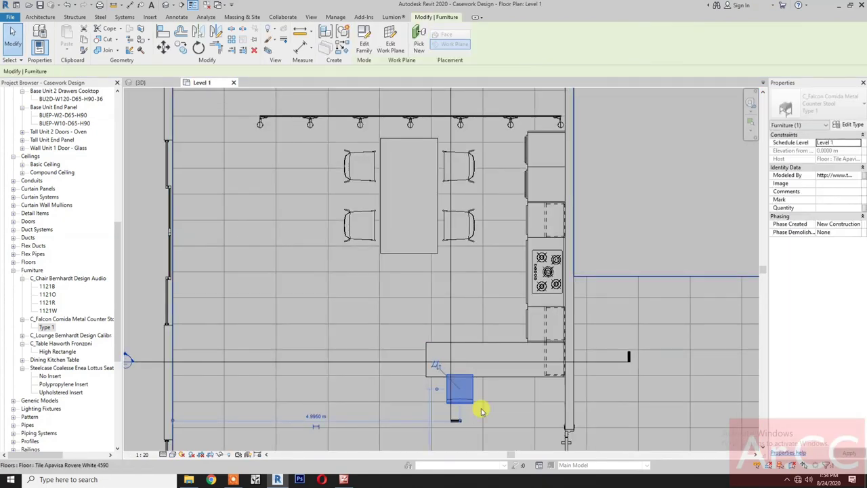
scroll(486, 403, "up", 2)
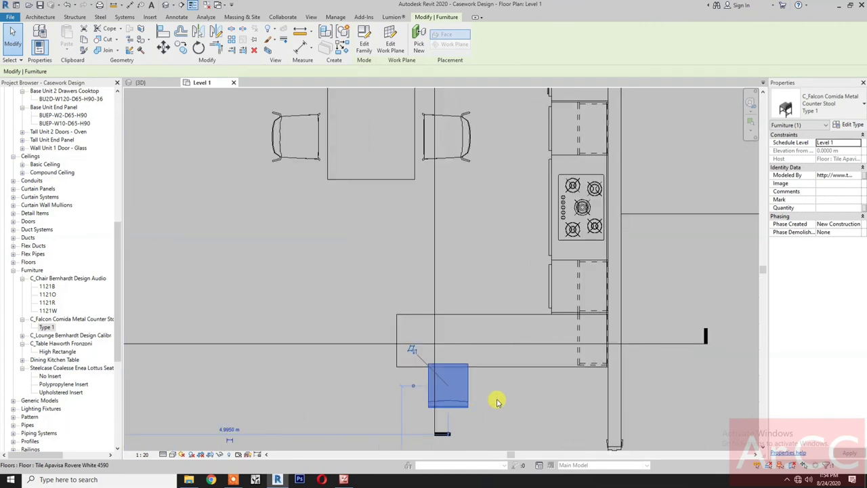
left_click(496, 401)
scroll(496, 401, "up", 3)
left_click(433, 343)
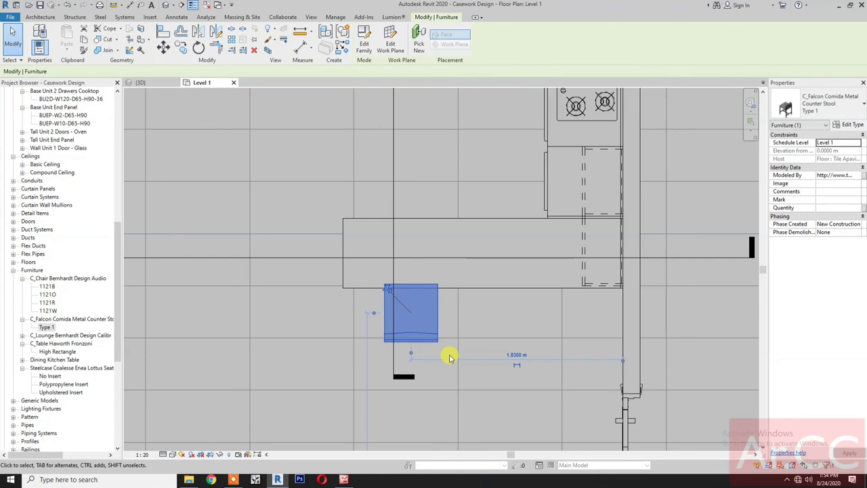
key("Down")
key("Down")
key("Down")
key("Down")
key("Down")
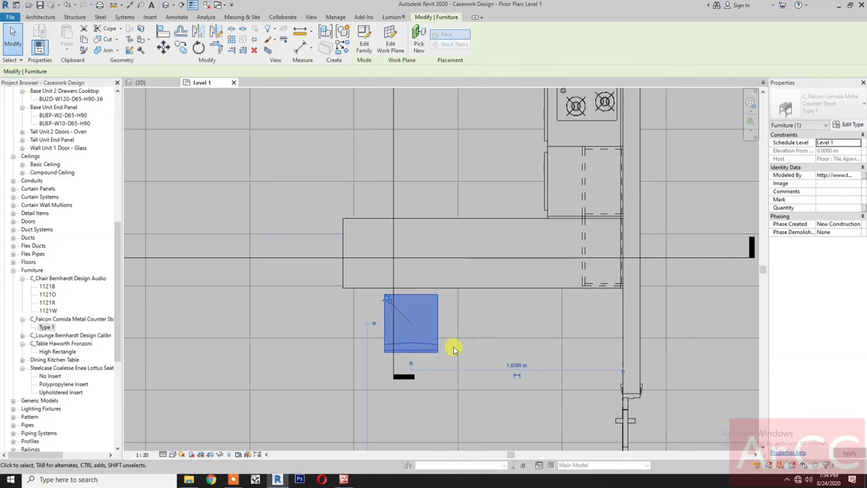
scroll(453, 349, "down", 2)
left_click(181, 47)
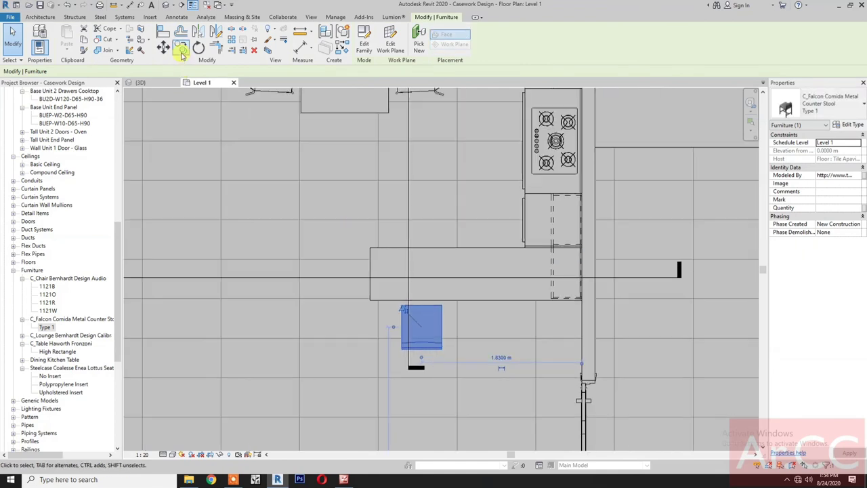
left_click(352, 395)
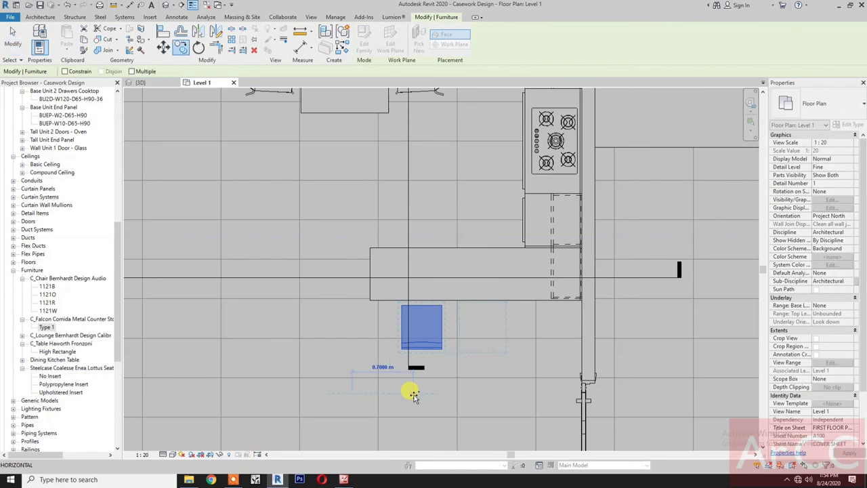
left_click(419, 399)
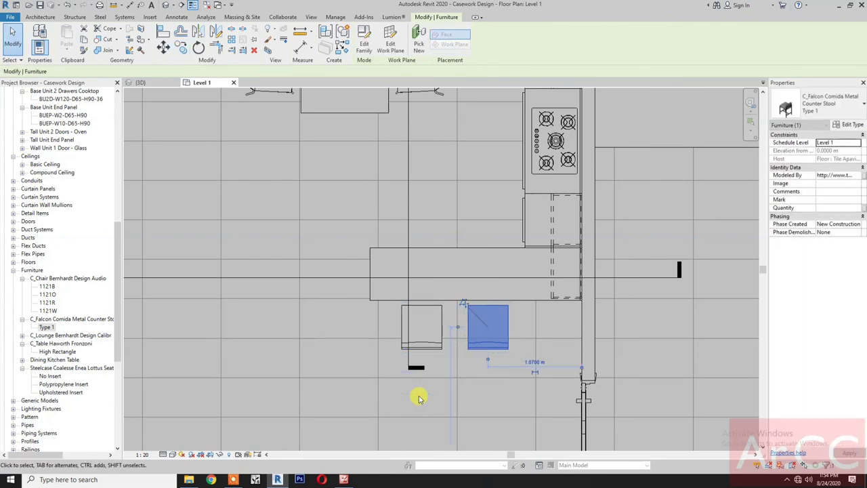
key("Escape")
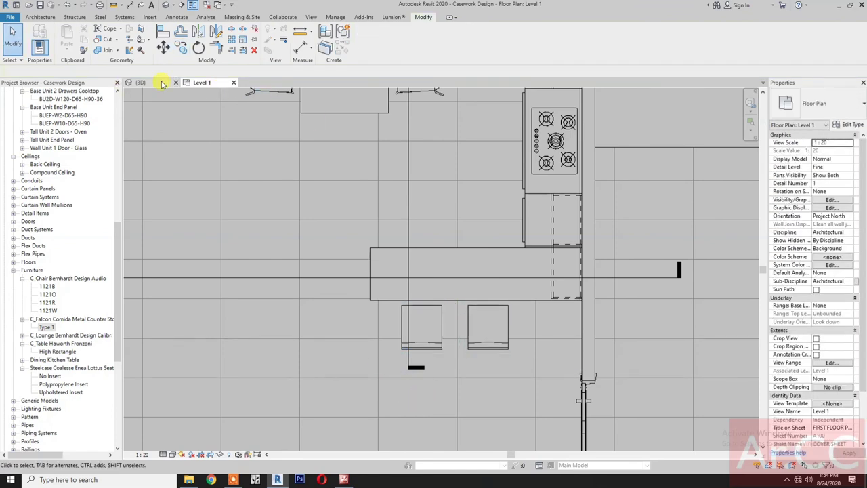
Return to the 3D view and orbit to see the whole kitchen
left_click(162, 83)
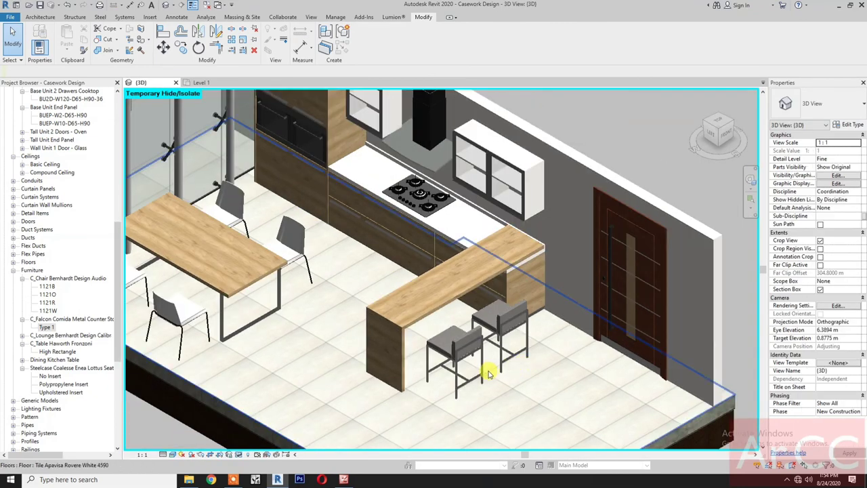
scroll(489, 373, "down", 3)
middle_click_drag(402, 358, 459, 396, "shift")
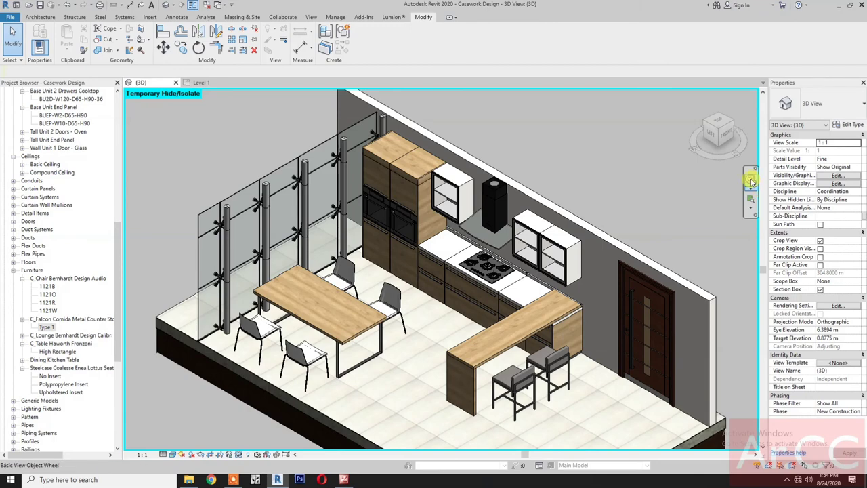
left_click(750, 181)
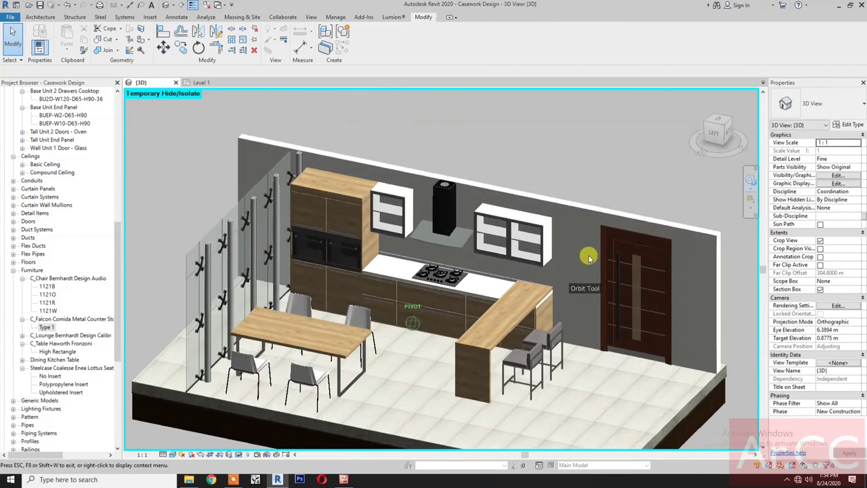